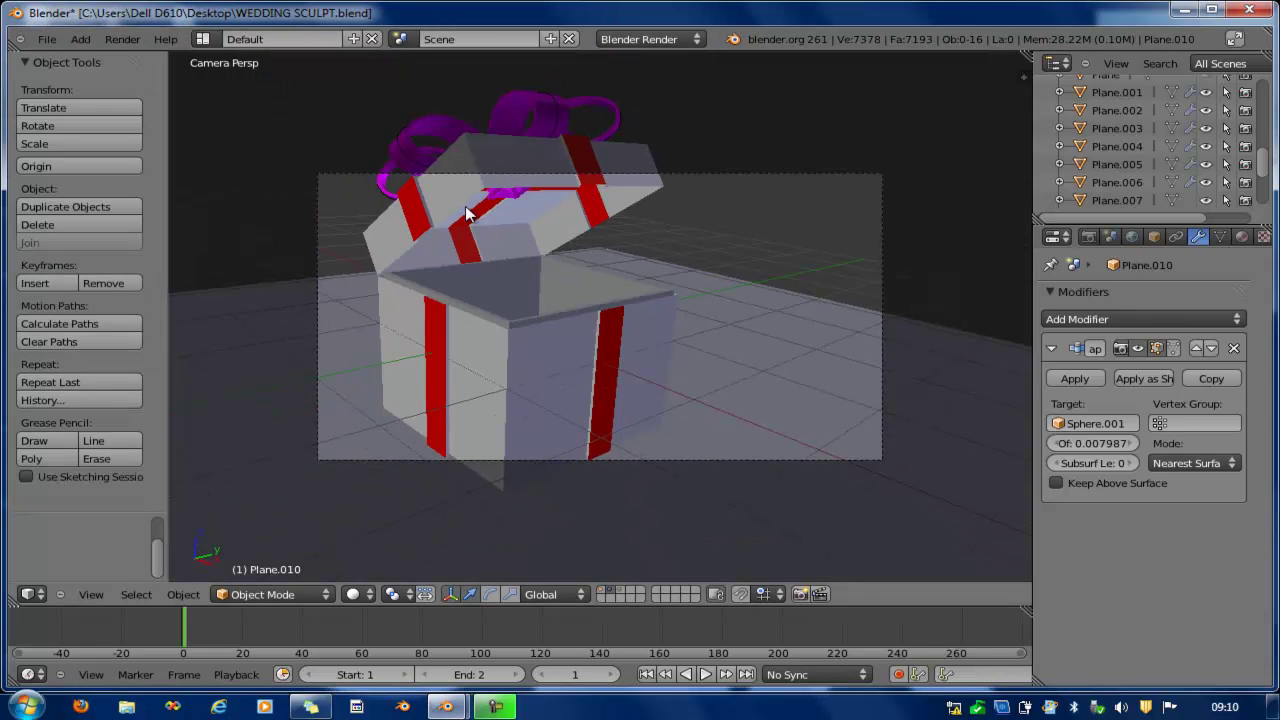
# - Examine the finished gift box, and the ring box on the first layer through the camera
pyautogui.moveTo(478, 327)
pyautogui.mouseDown(button='middle')
pyautogui.moveTo(615, 332)
pyautogui.moveTo(470, 330)
pyautogui.mouseUp(button='middle')
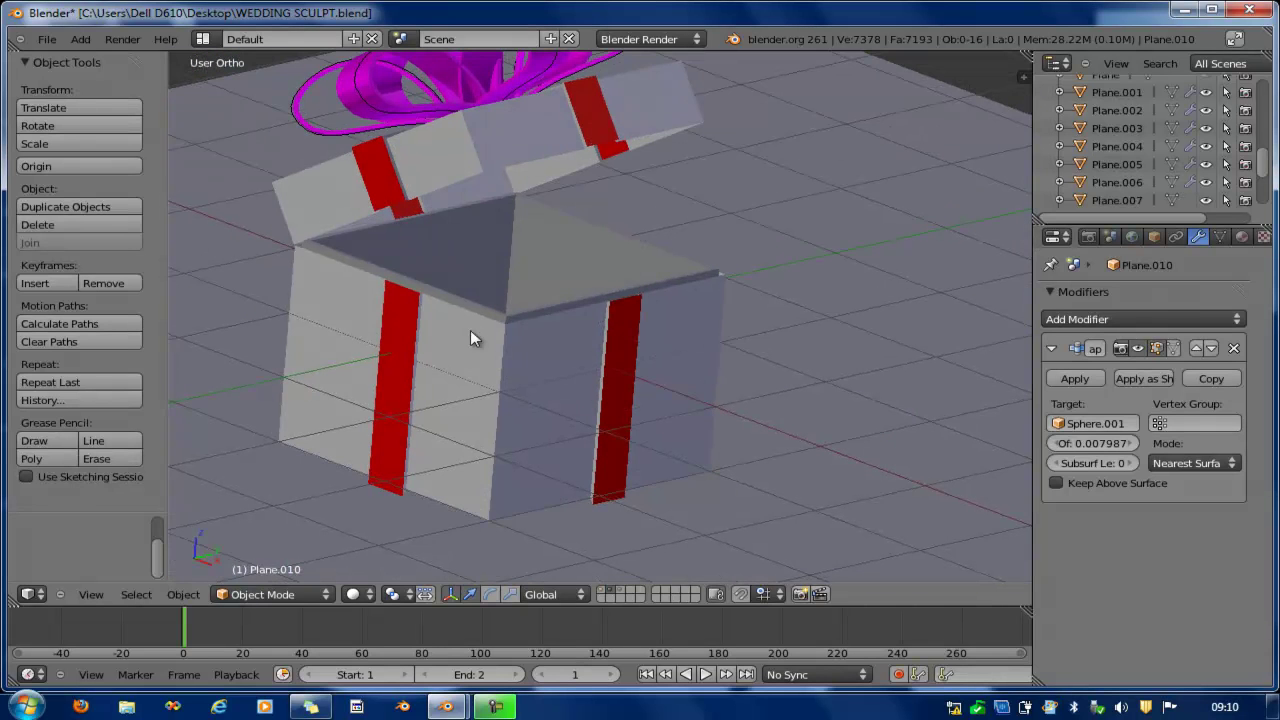
pyautogui.scroll(-5, 475, 293)
pyautogui.scroll(1, 548, 302)
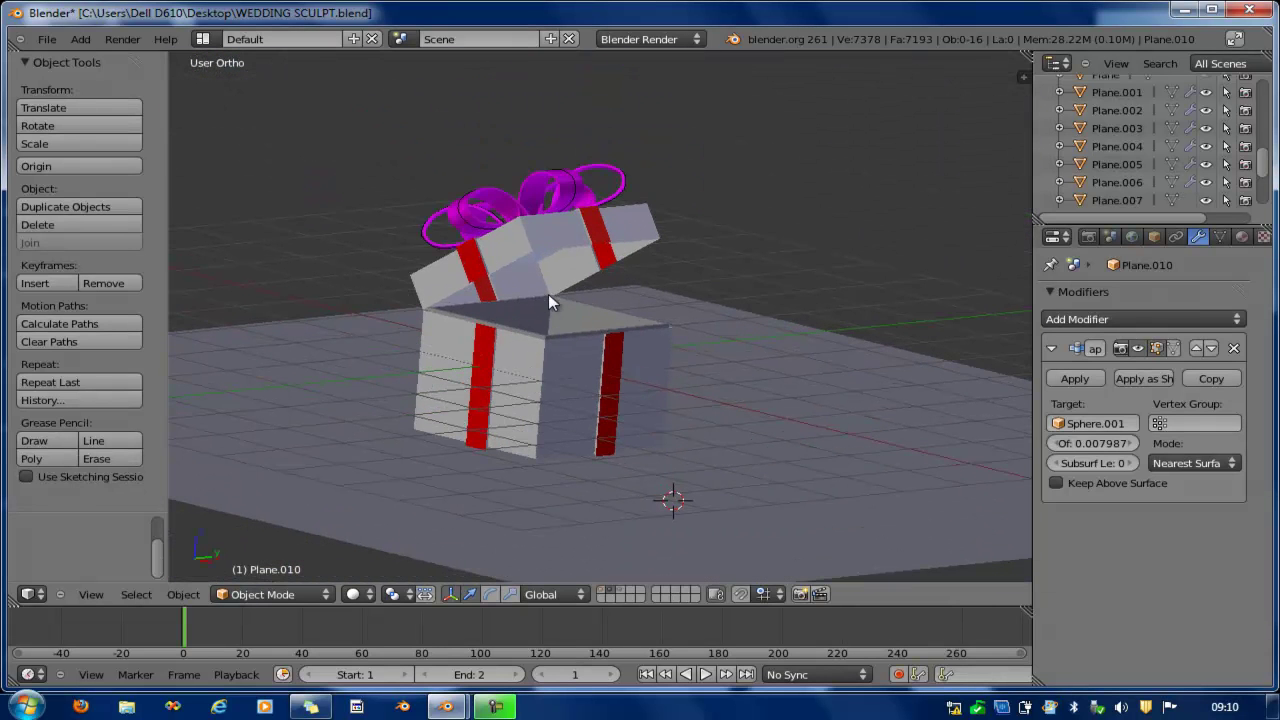
pyautogui.click(604, 591)
pyautogui.rightClick(634, 360)
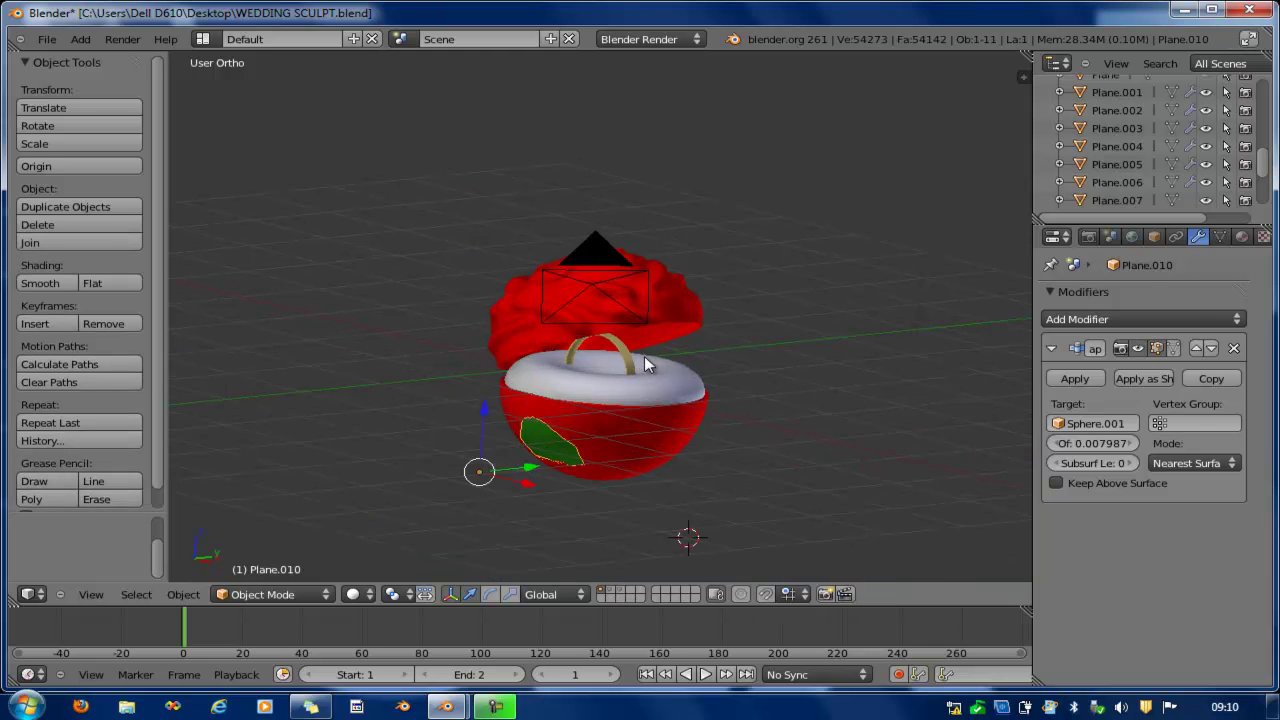
pyautogui.press('KP_0')
pyautogui.scroll(3, 651, 317)
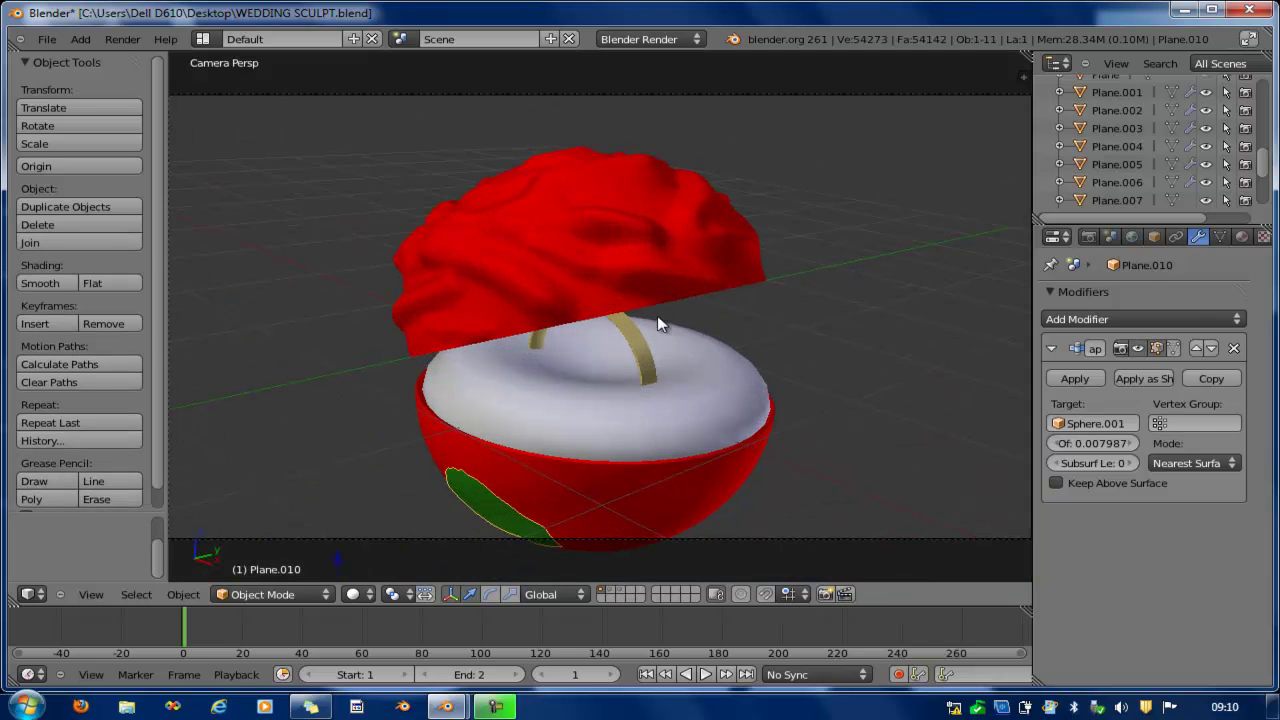
# - Rotate the ring box's red lid by about -7.9 degrees around the global Y axis to open it further
pyautogui.rightClick(746, 241)
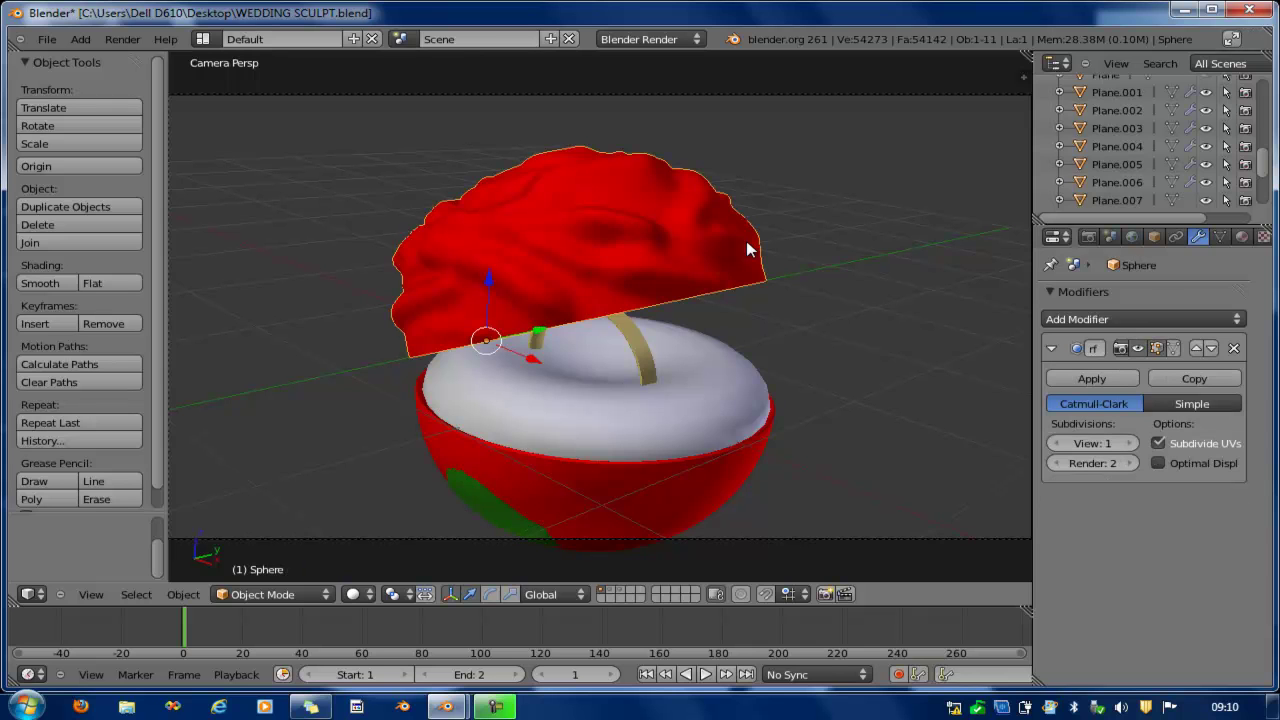
pyautogui.press('r')
pyautogui.press('y')
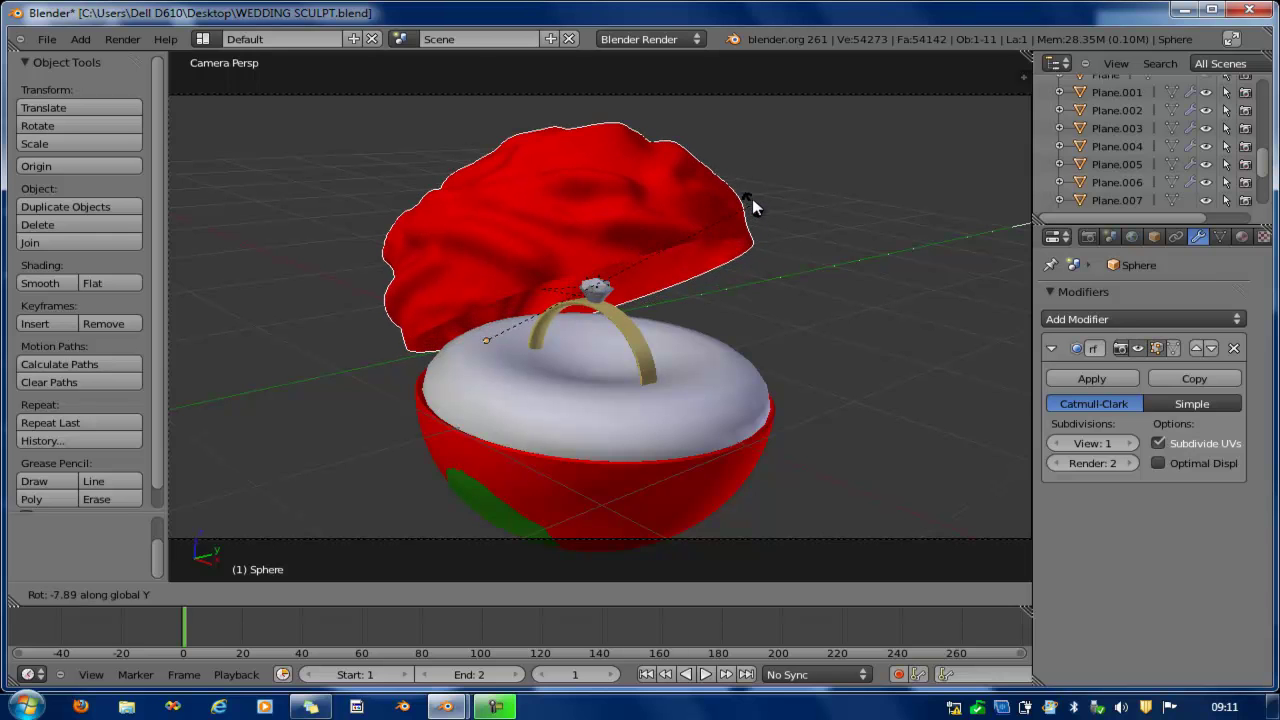
pyautogui.click(754, 210)
pyautogui.scroll(-1, 785, 255)
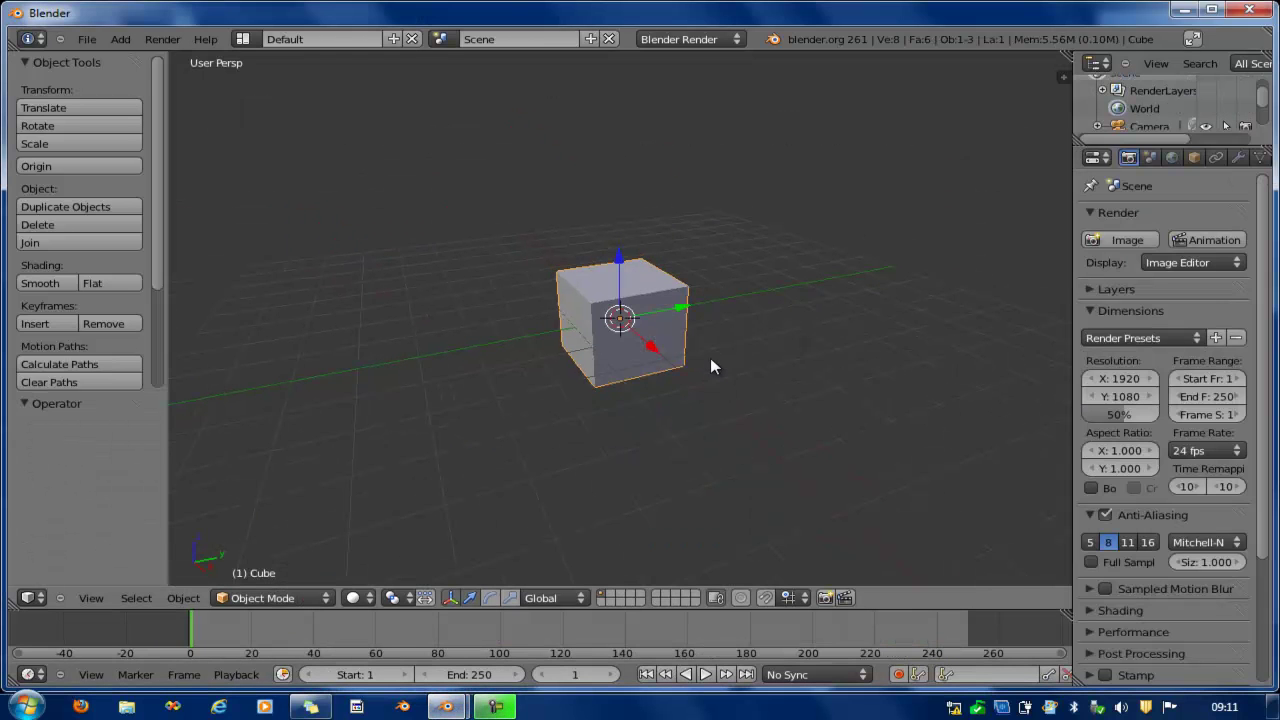
pyautogui.rightClick(710, 358)
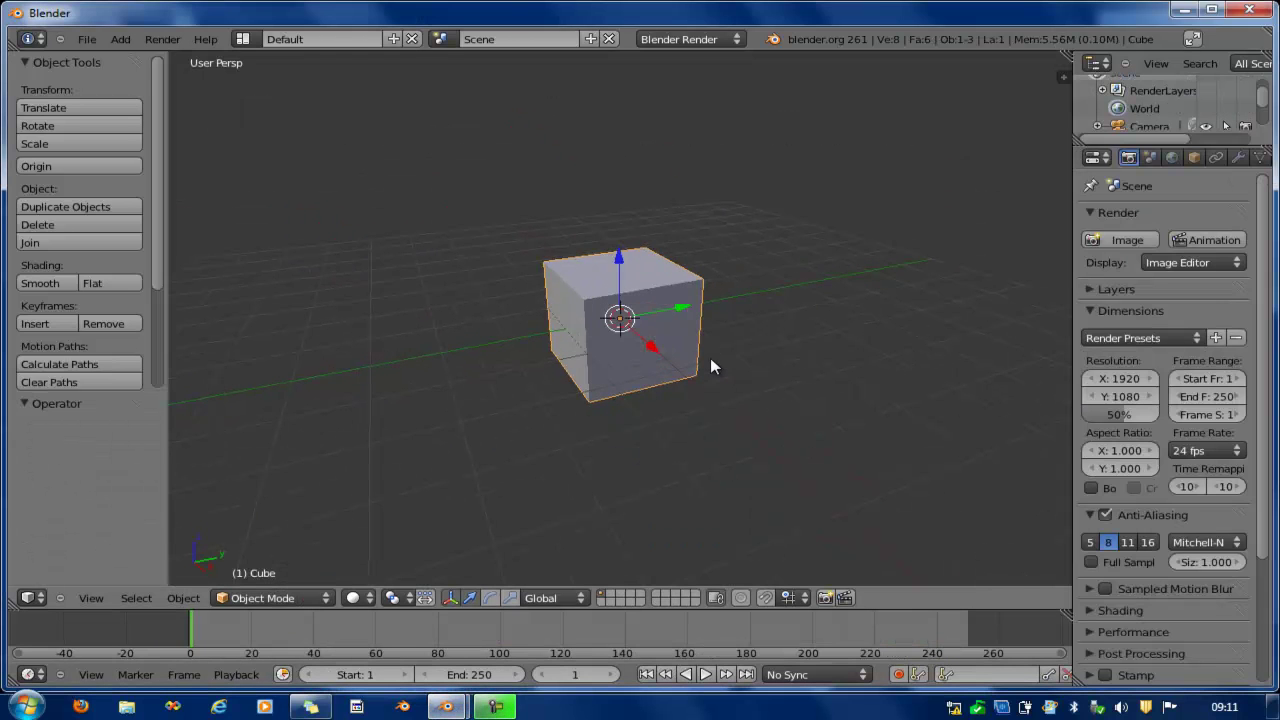
pyautogui.press('Tab')
pyautogui.hotkey('shift', 'd')
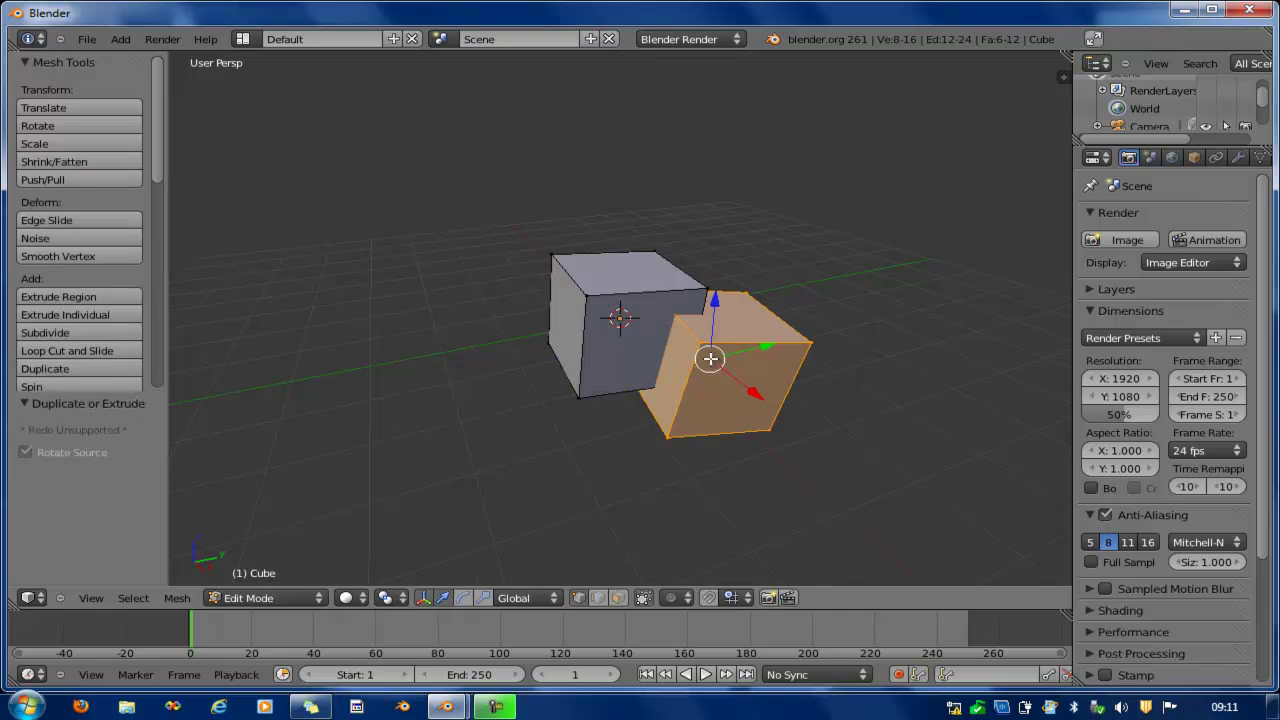
pyautogui.click(805, 357)
pyautogui.press('Tab')
pyautogui.hotkey('ctrl', 'z')
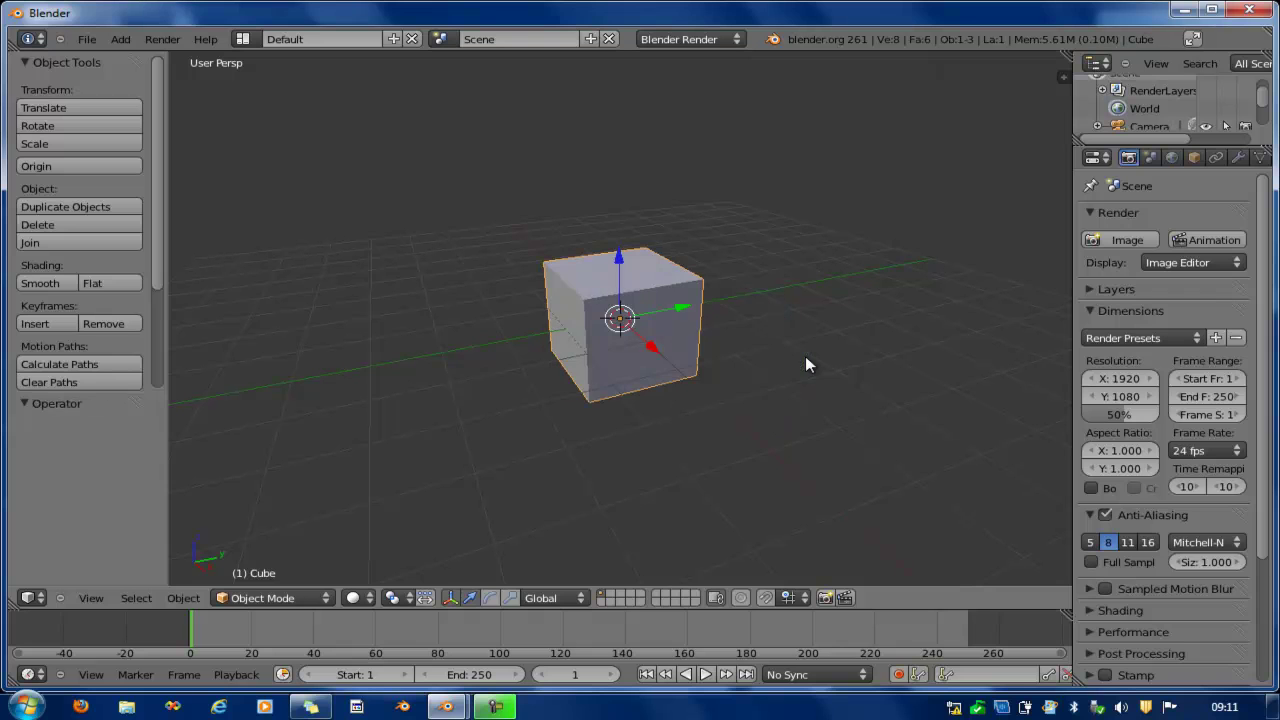
# - In Edit Mode, add two parallel vertical loop cuts near the middle of the default cube, one on each side of centre
pyautogui.press('Tab')
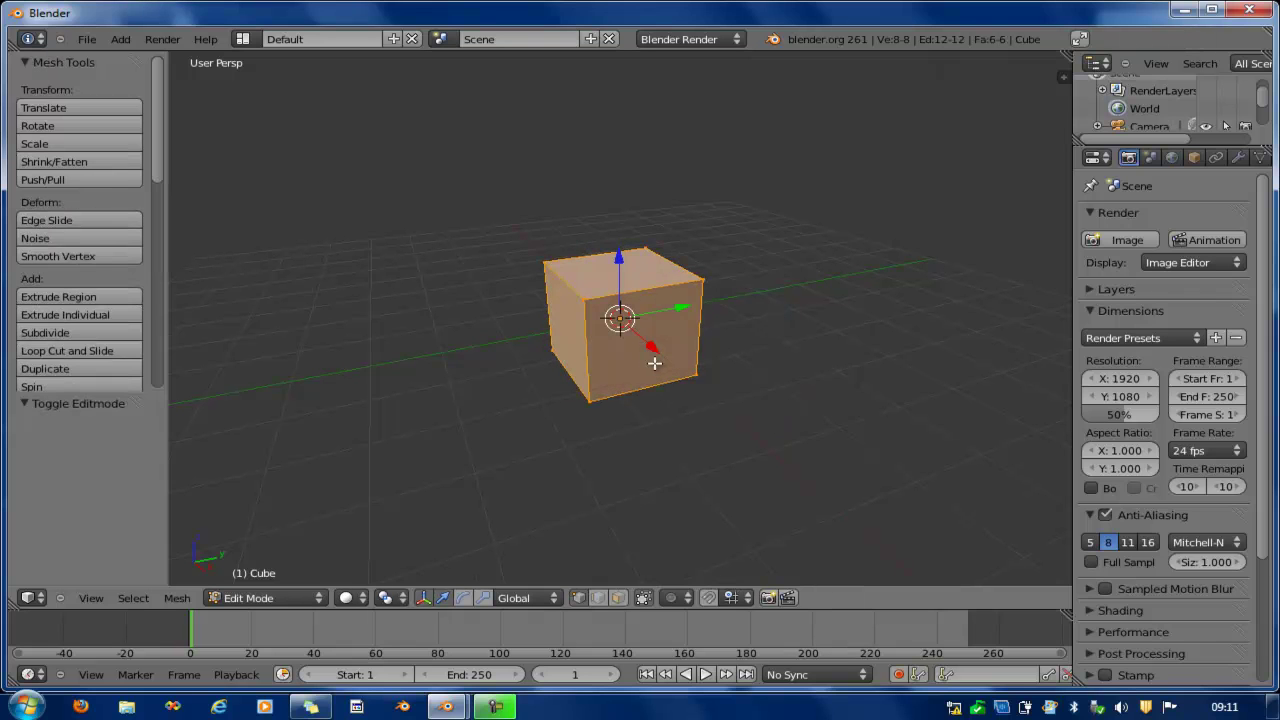
pyautogui.hotkey('ctrl', 'r')
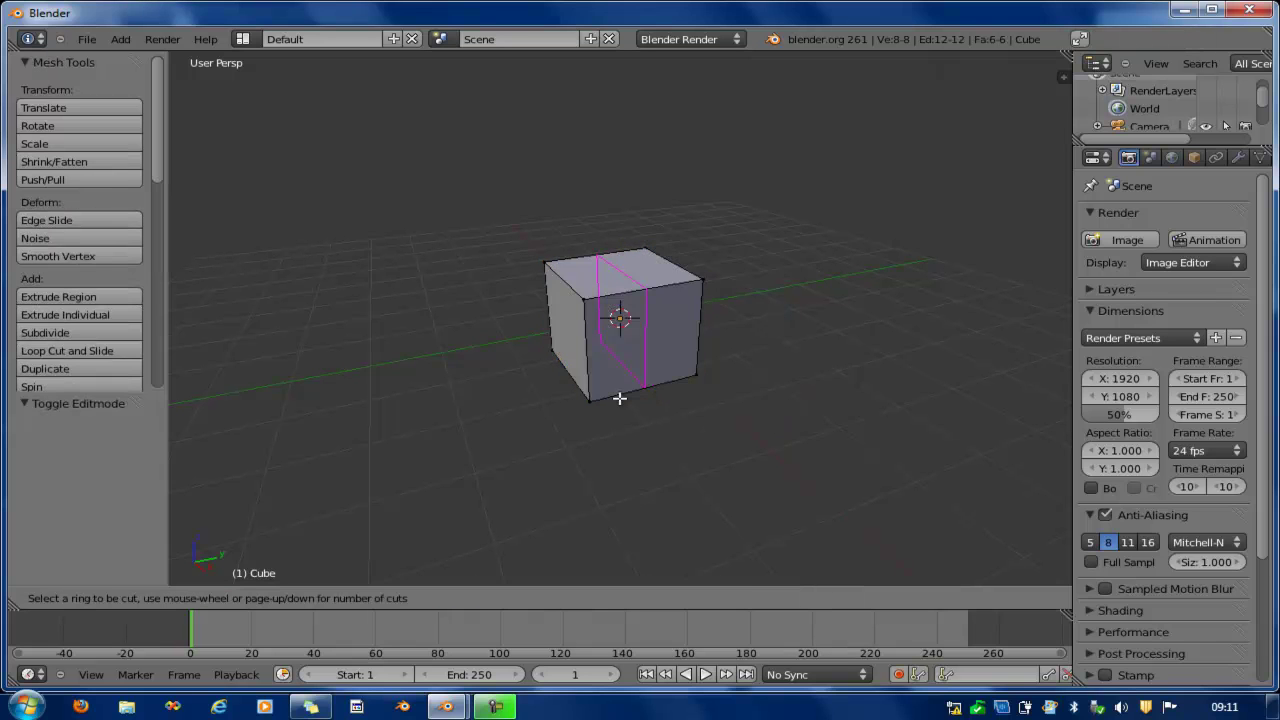
pyautogui.click(619, 398)
pyautogui.click(610, 404)
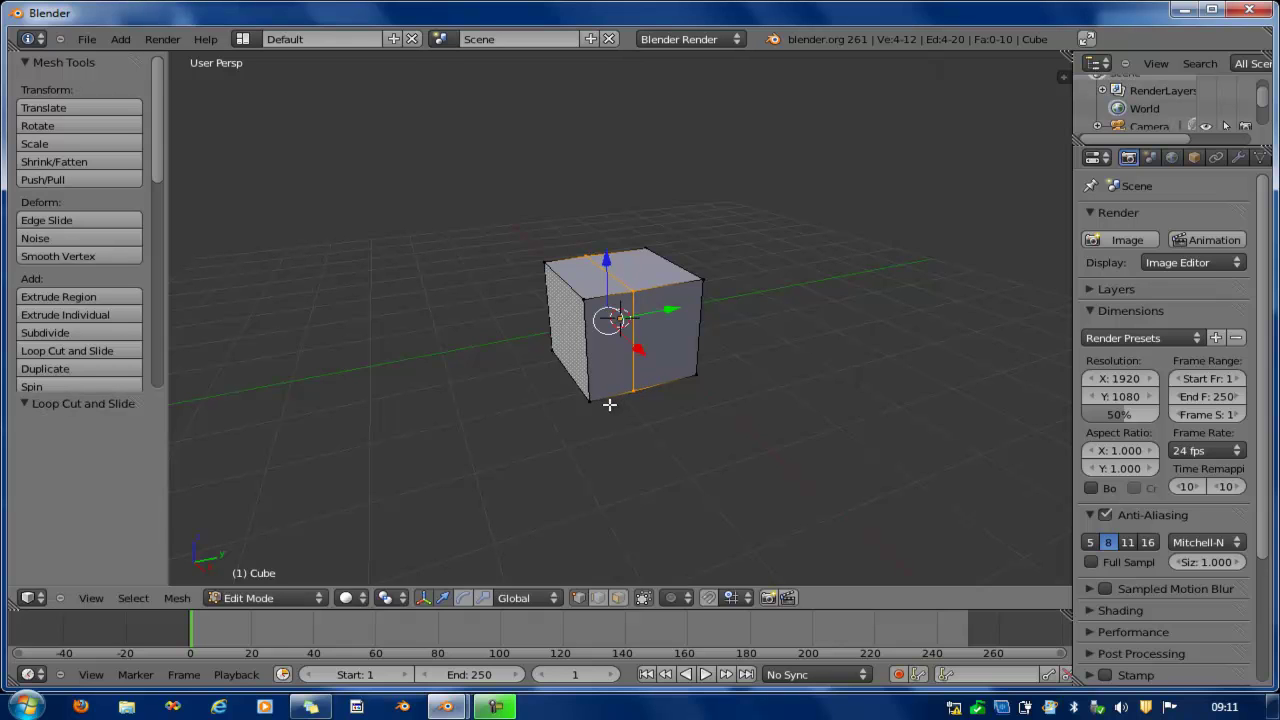
pyautogui.hotkey('ctrl', 'r')
pyautogui.click(701, 400)
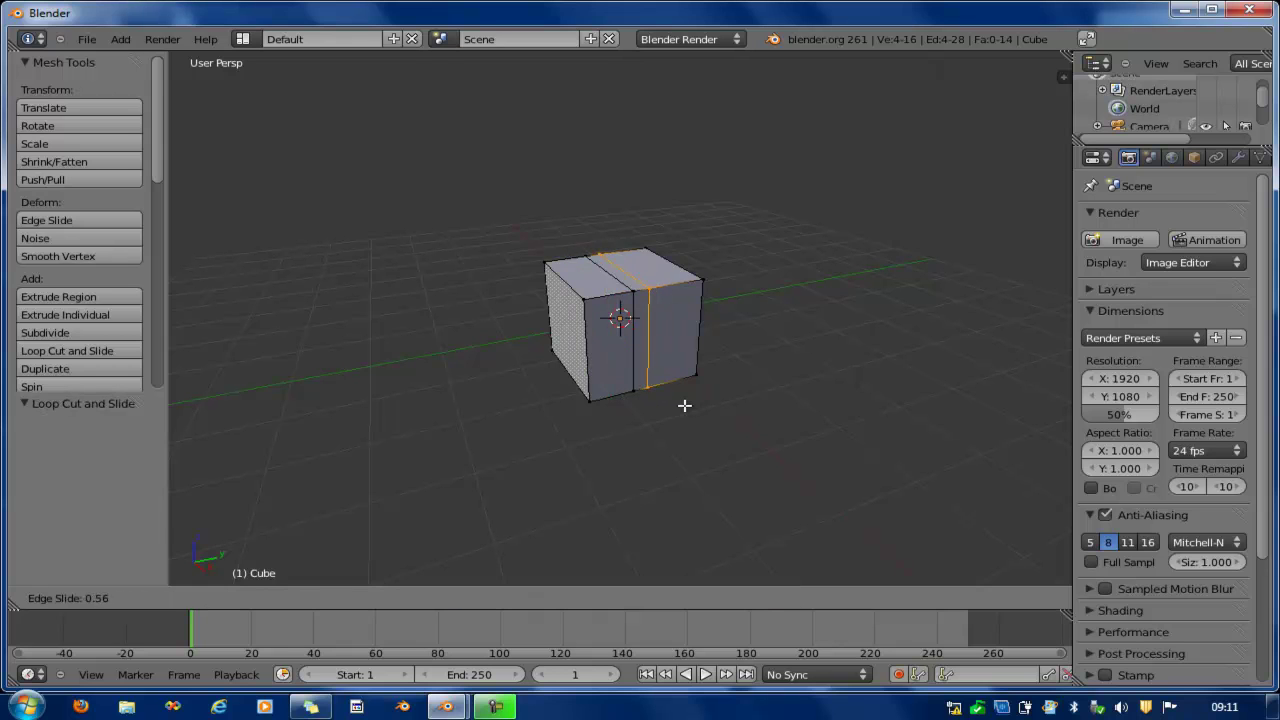
pyautogui.click(688, 405)
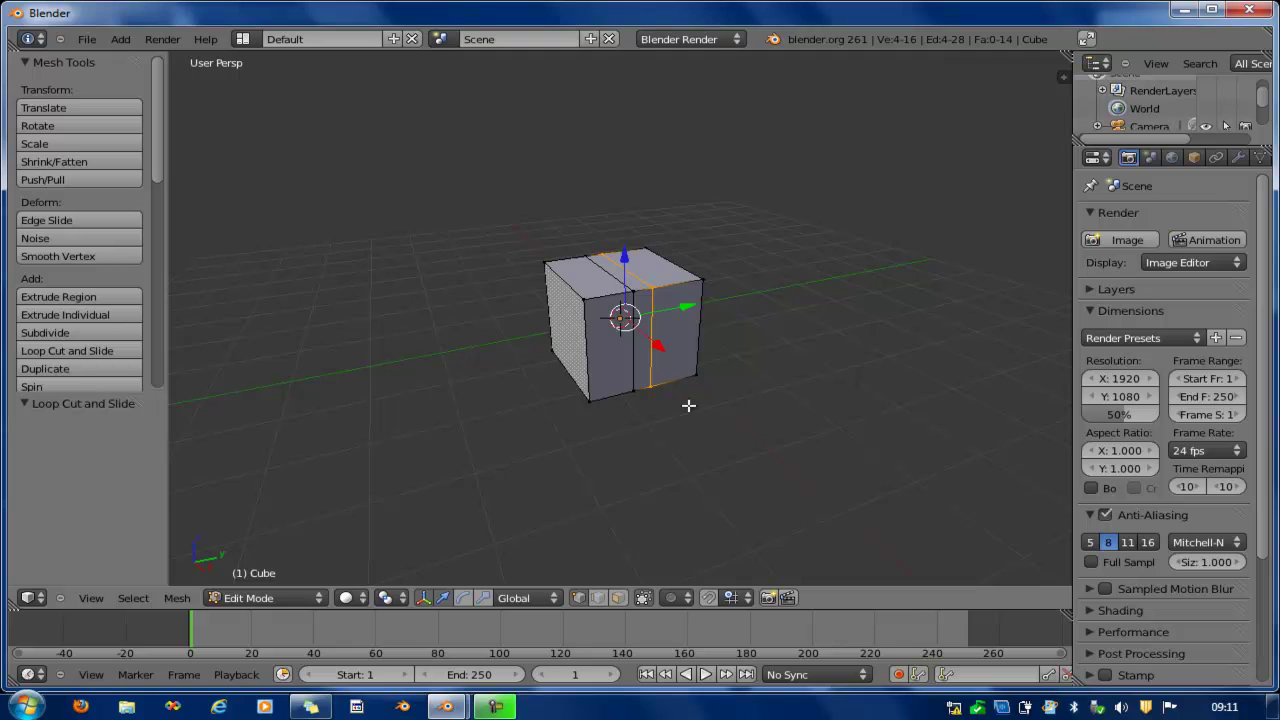
# - Seen from the top, shift the two edge loops along Y to frame a narrow strip centred on the cube
pyautogui.press('KP_7')
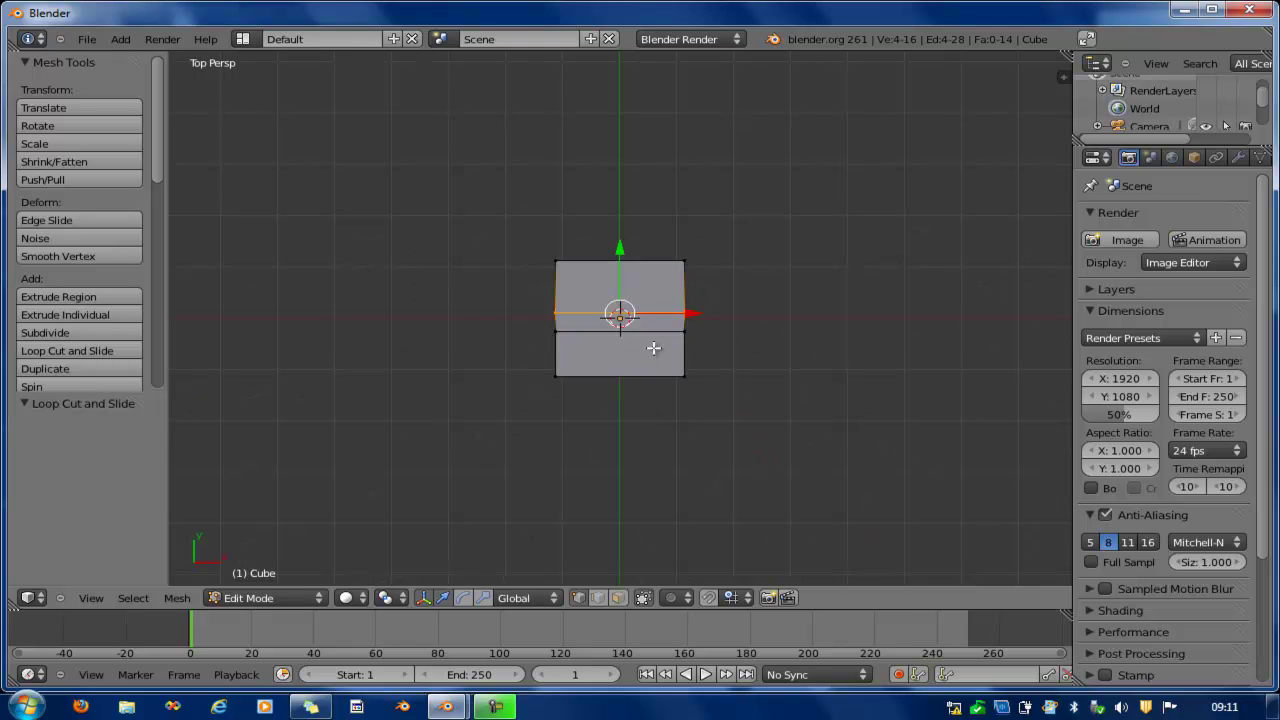
pyautogui.moveTo(621, 250); pyautogui.dragTo(625, 248)
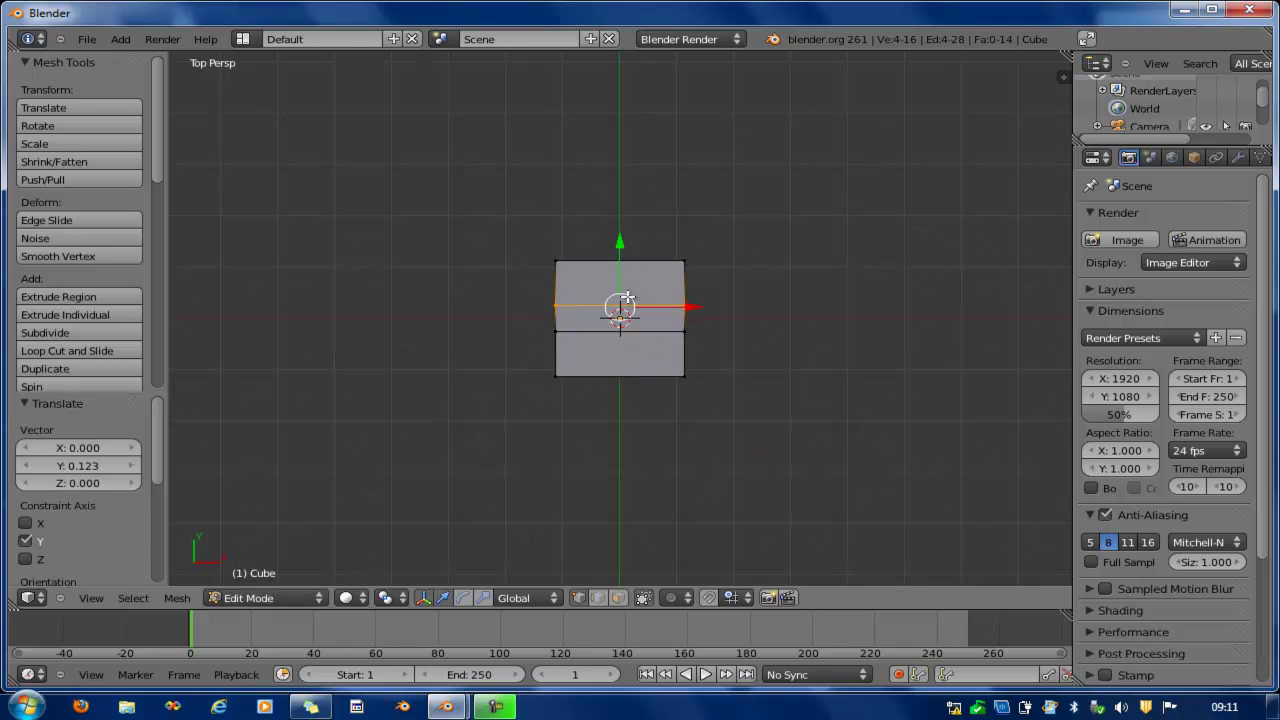
pyautogui.keyDown('alt'); pyautogui.rightClick(660, 336); pyautogui.keyUp('alt')
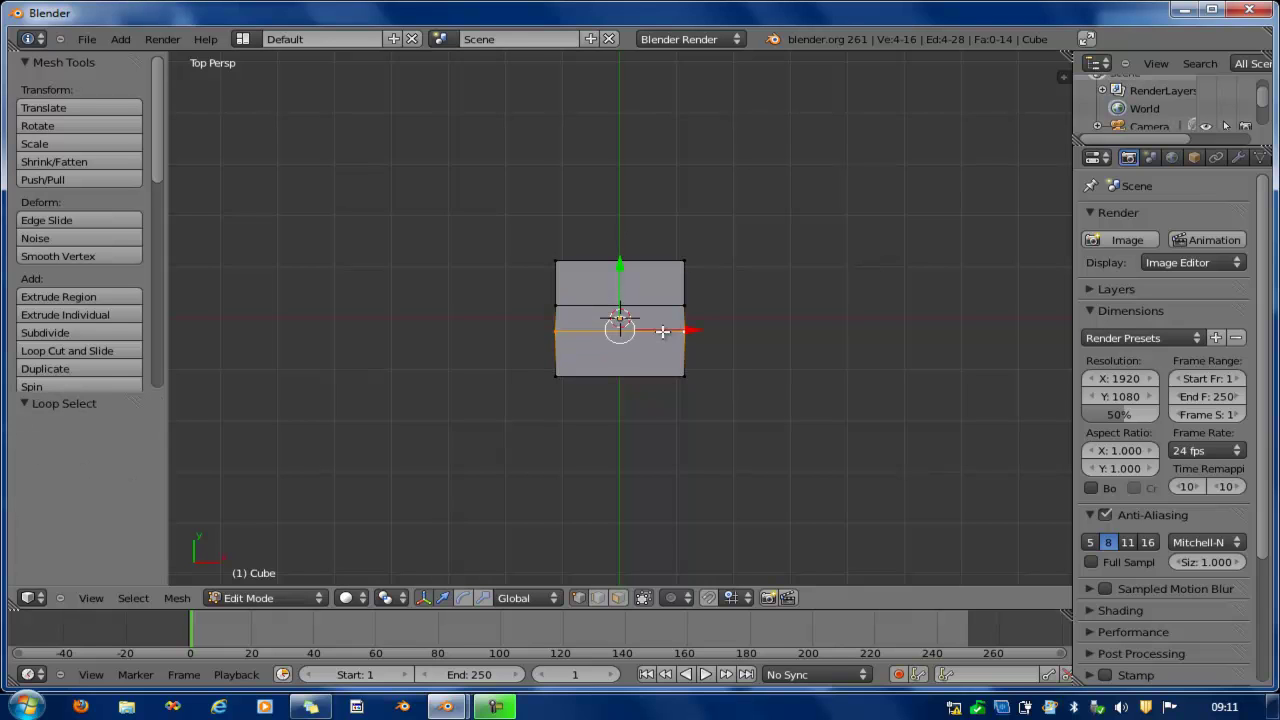
pyautogui.press('g')
pyautogui.click(629, 262)
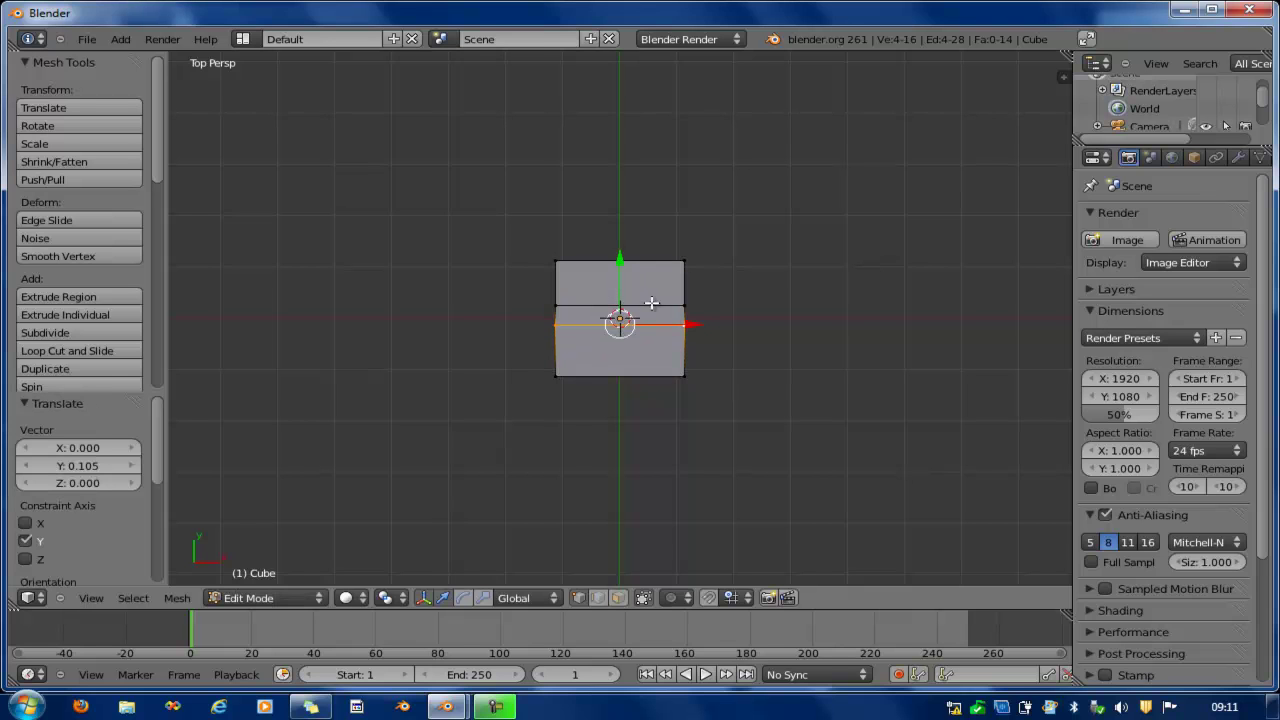
pyautogui.moveTo(623, 259); pyautogui.dragTo(651, 286)
pyautogui.keyDown('alt'); pyautogui.rightClick(662, 305); pyautogui.keyUp('alt')
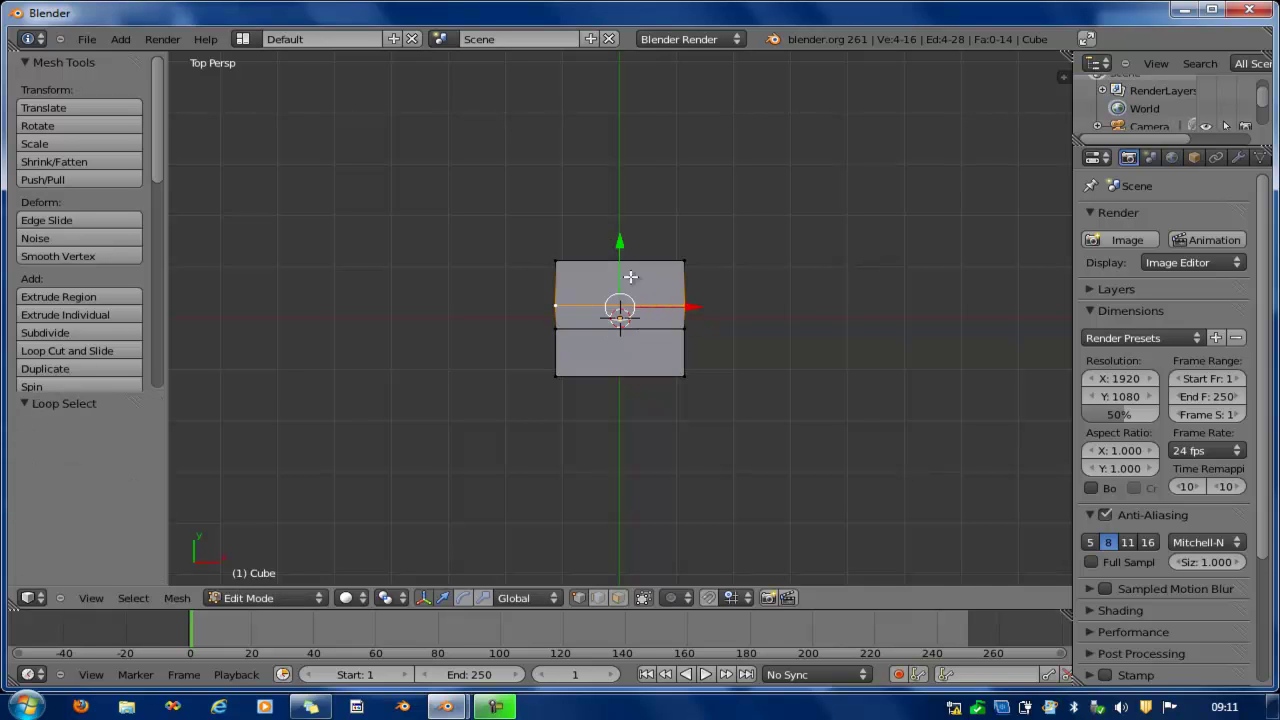
pyautogui.moveTo(628, 243); pyautogui.dragTo(626, 245)
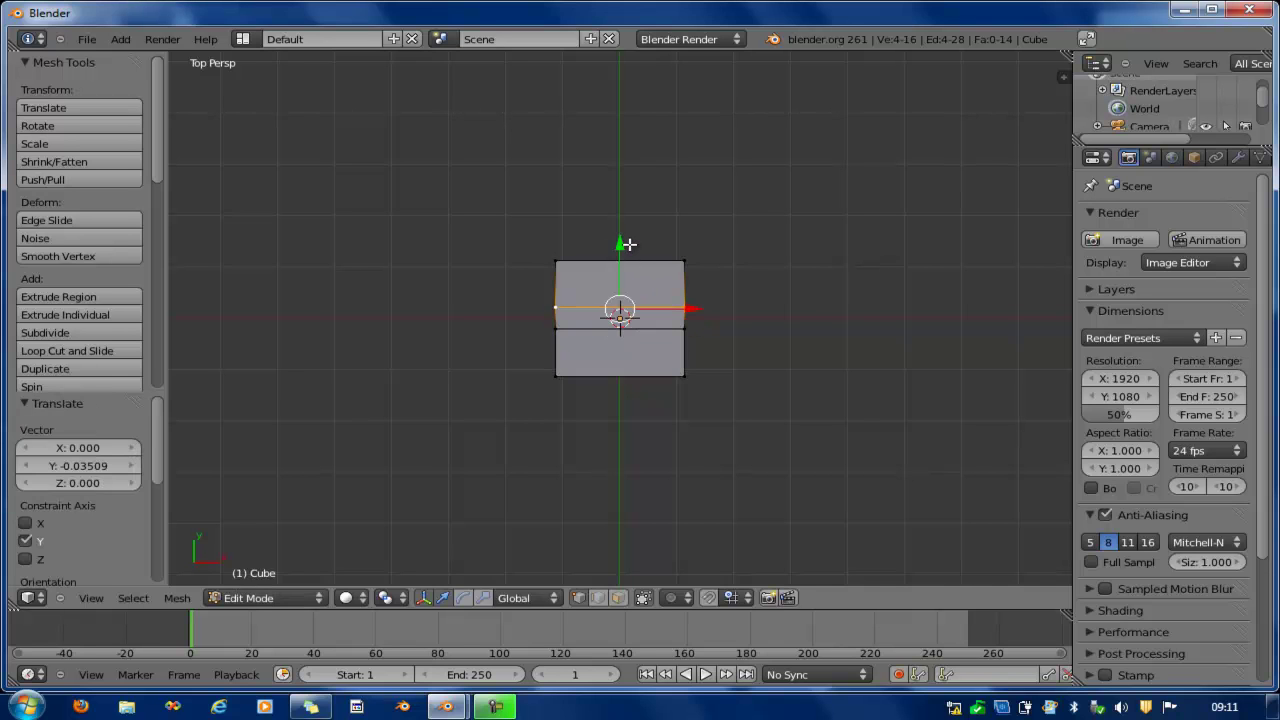
# - Add two loop cuts perpendicular to the first pair, slid to about -0.2 and 0.41, framing a narrow crossing strip
pyautogui.hotkey('ctrl', 'r')
pyautogui.click(591, 372)
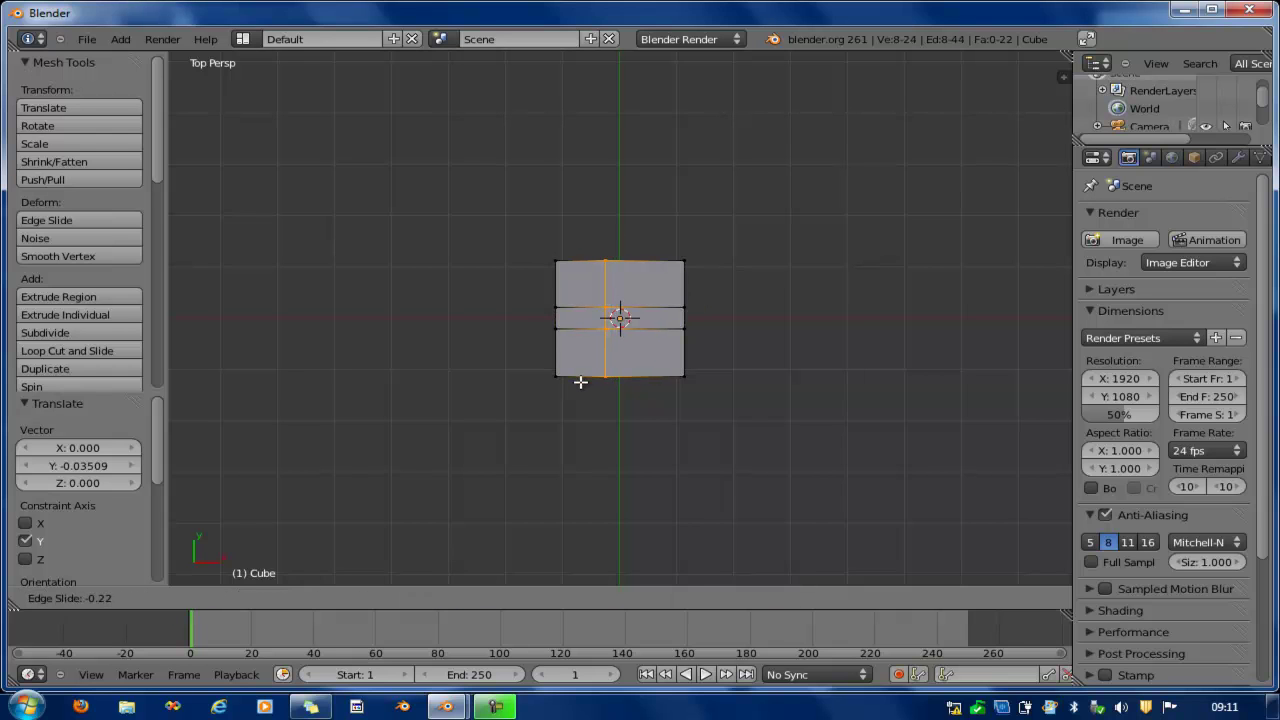
pyautogui.click(582, 381)
pyautogui.hotkey('ctrl', 'r')
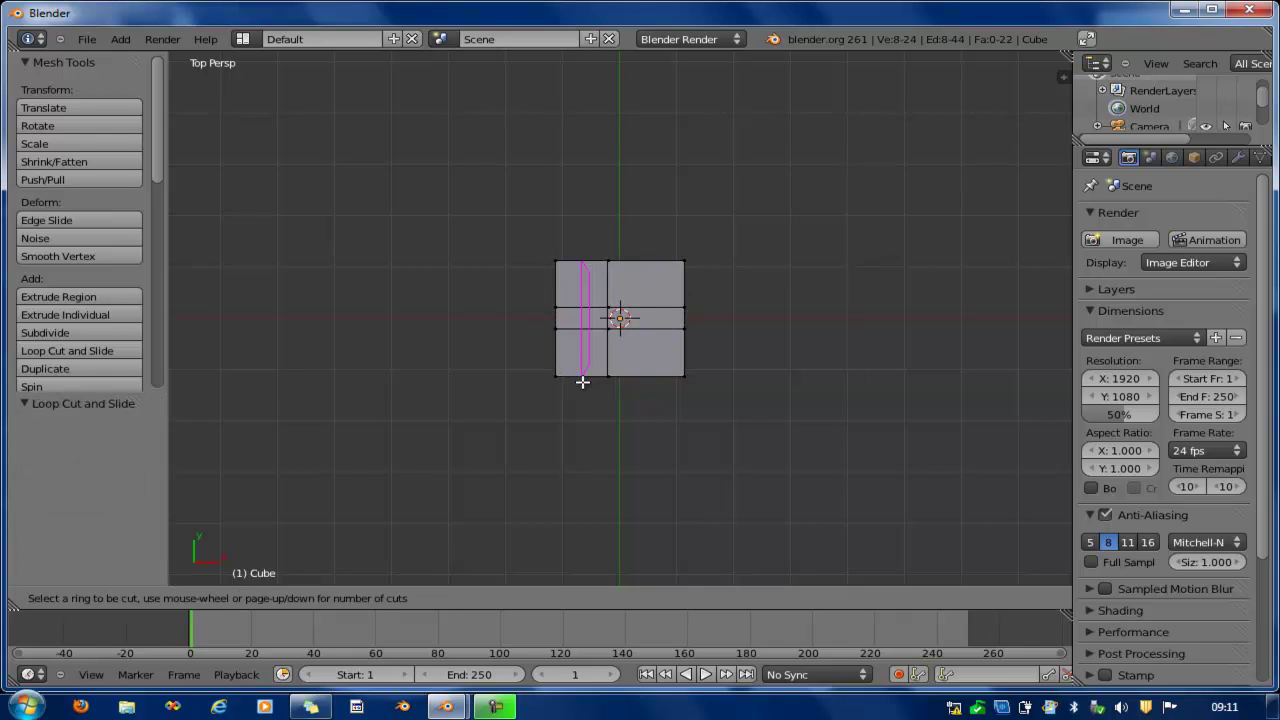
pyautogui.click(638, 378)
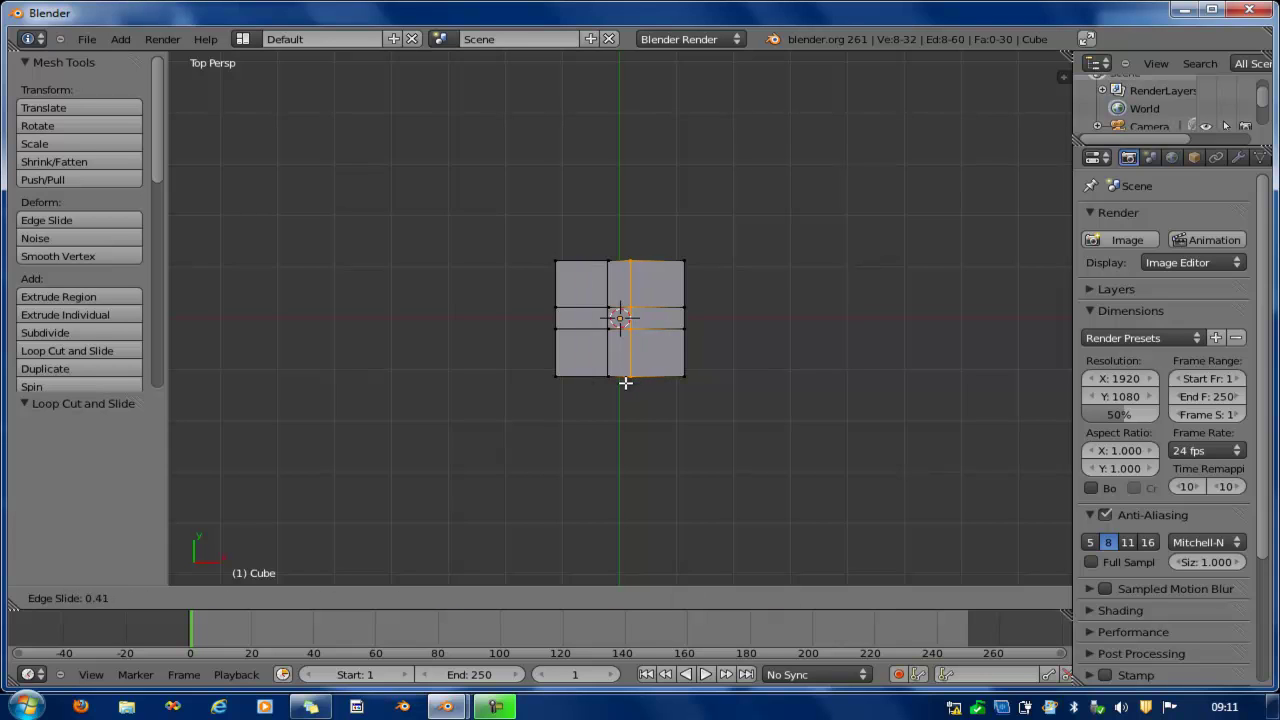
pyautogui.click(625, 382)
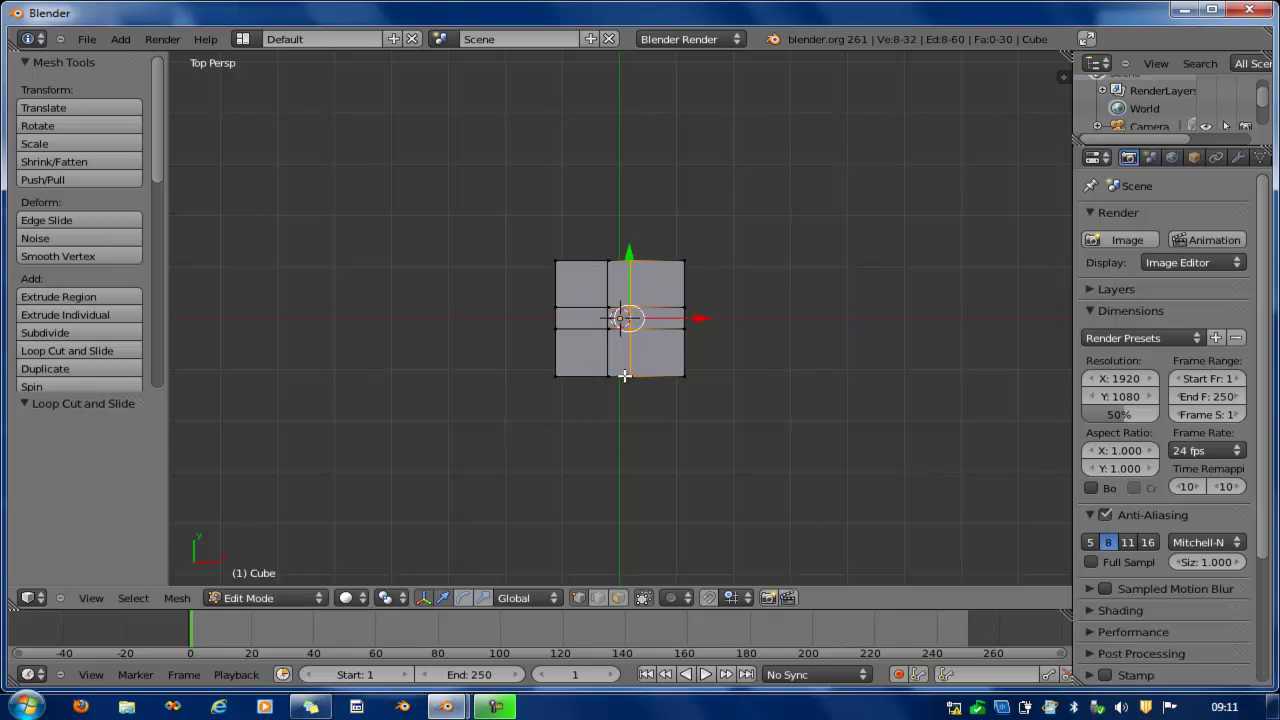
# - Switch to face selection and select the five faces forming the ribbon cross on top of the cube
pyautogui.hotkey('ctrl', 'Tab')
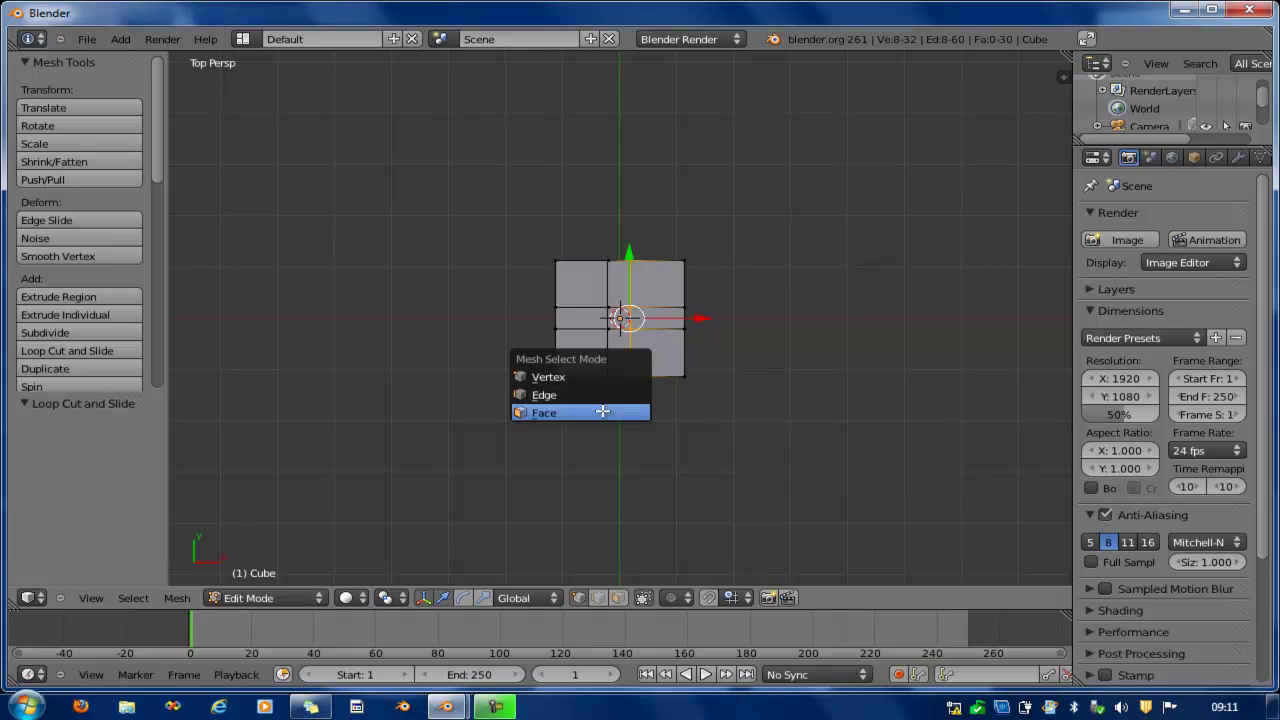
pyautogui.click(603, 411)
pyautogui.moveTo(654, 309); pyautogui.dragTo(627, 322, button='middle')
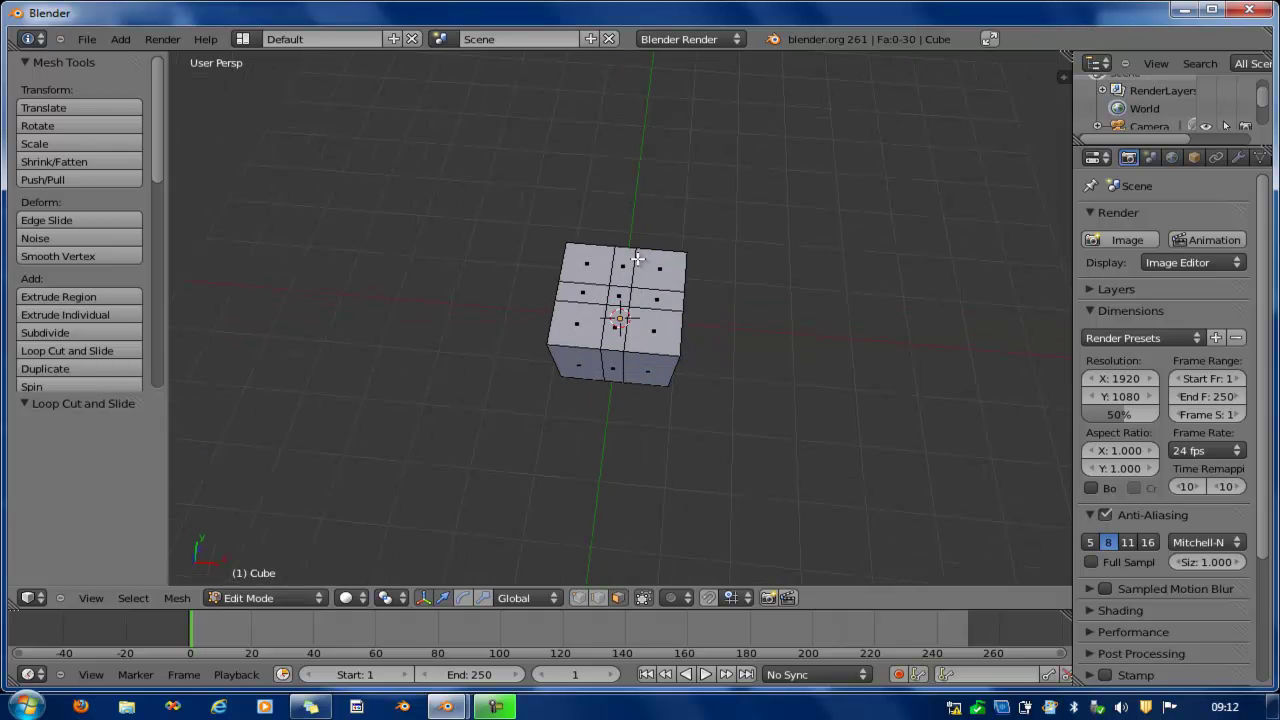
pyautogui.rightClick(609, 306)
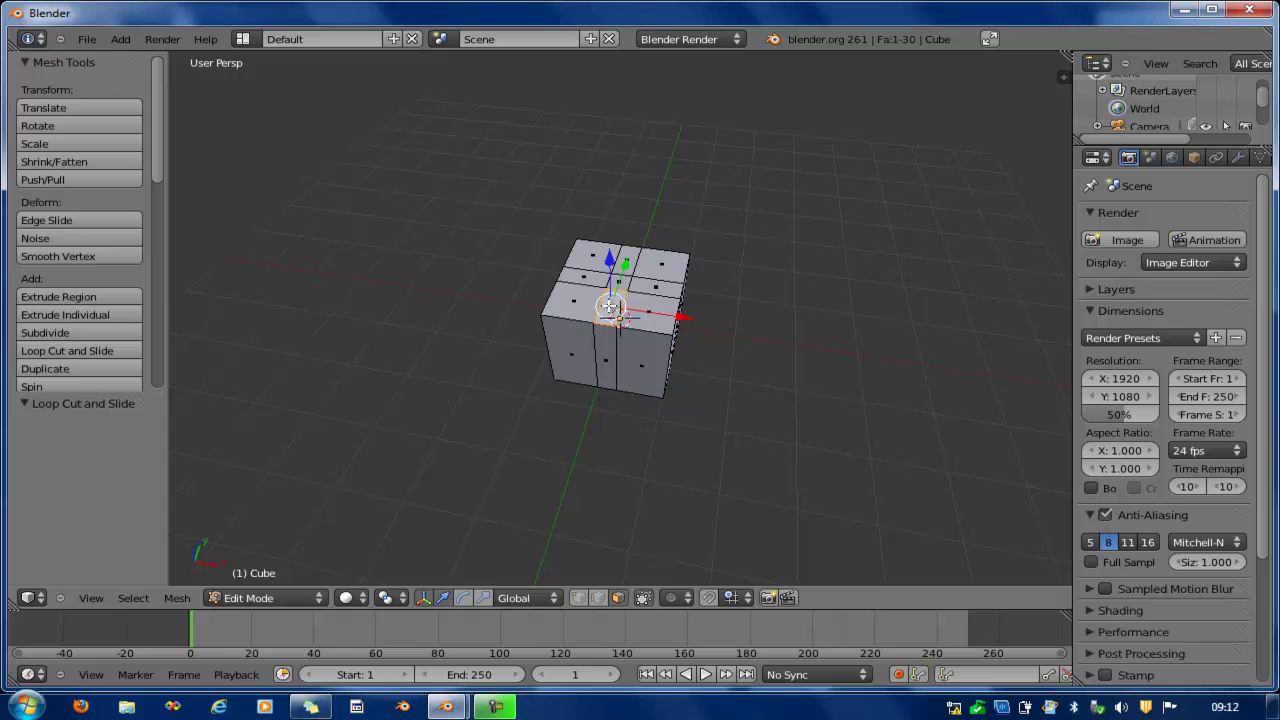
pyautogui.keyDown('shift'); pyautogui.rightClick(585, 278); pyautogui.keyUp('shift')
pyautogui.keyDown('shift'); pyautogui.rightClick(625, 283); pyautogui.keyUp('shift')
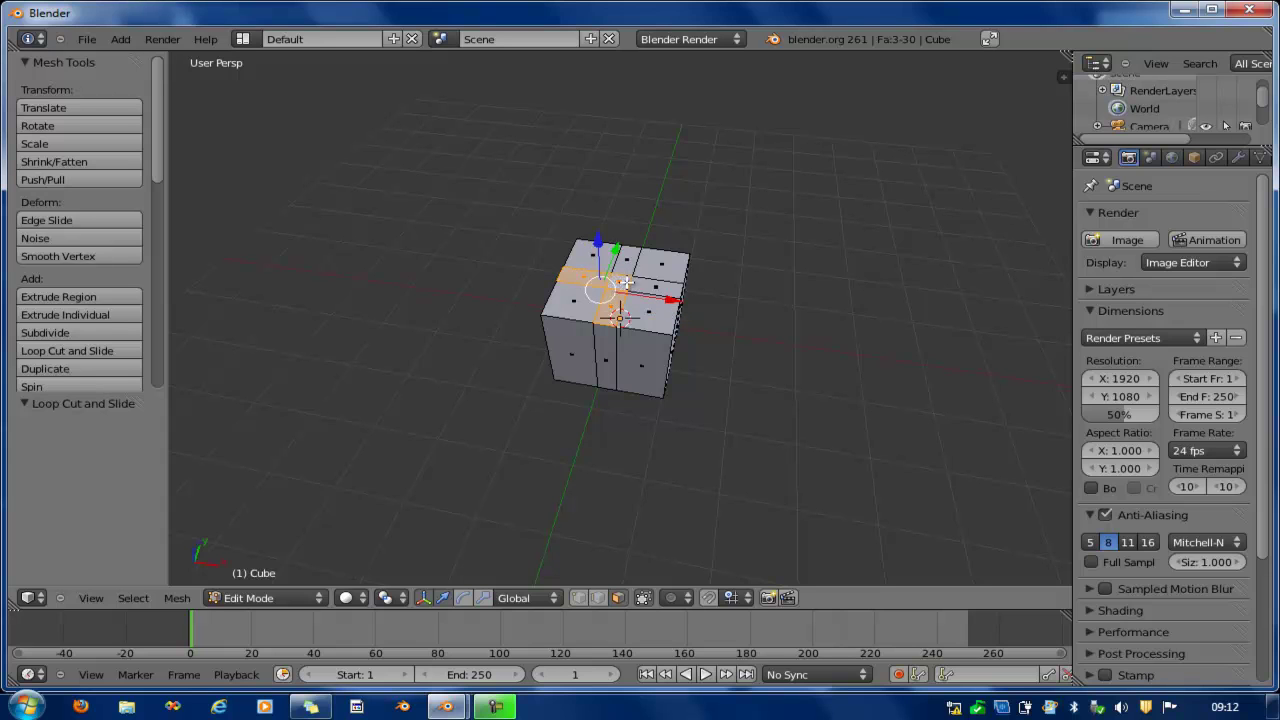
pyautogui.keyDown('shift'); pyautogui.rightClick(665, 287); pyautogui.keyUp('shift')
pyautogui.keyDown('shift'); pyautogui.rightClick(628, 257); pyautogui.keyUp('shift')
# - Extend the selection with the narrow middle face on each of the cube's four sides
pyautogui.keyDown('shift'); pyautogui.rightClick(604, 356); pyautogui.keyUp('shift')
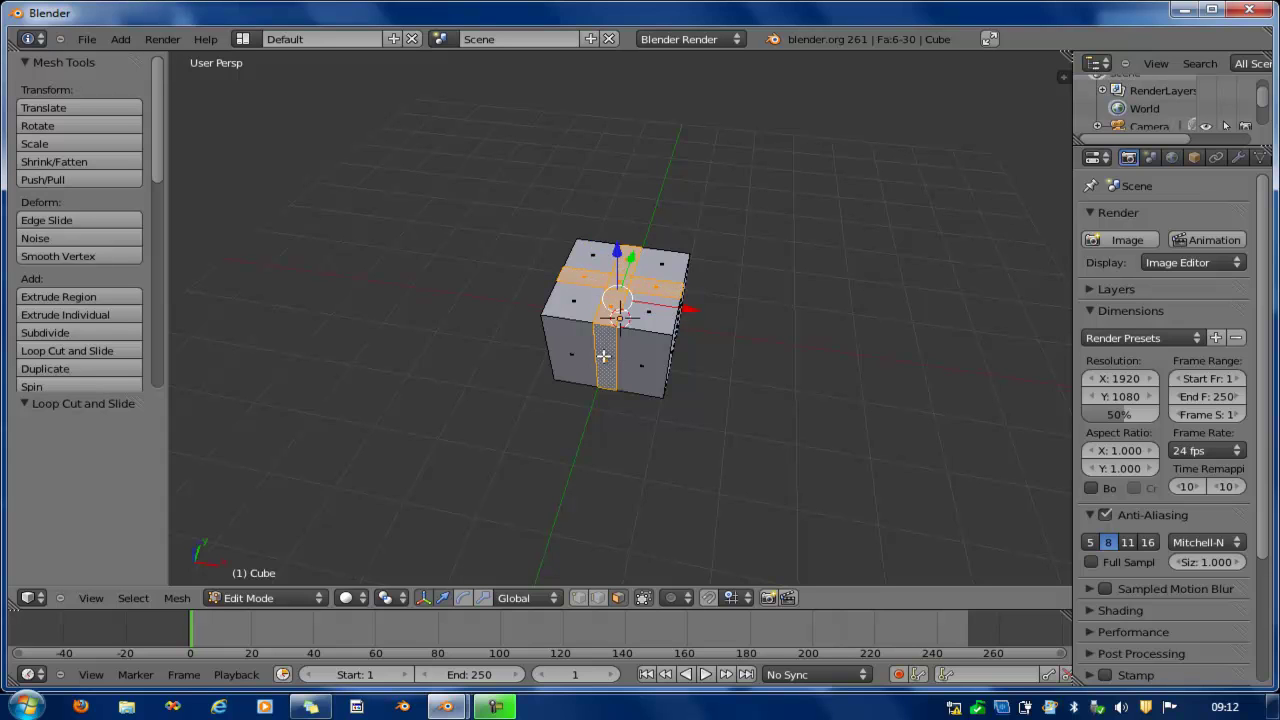
pyautogui.moveTo(655, 368); pyautogui.dragTo(546, 364, button='middle')
pyautogui.keyDown('shift'); pyautogui.rightClick(667, 351); pyautogui.keyUp('shift')
pyautogui.moveTo(690, 350); pyautogui.dragTo(604, 360, button='middle')
pyautogui.keyDown('shift'); pyautogui.rightClick(677, 333); pyautogui.keyUp('shift')
pyautogui.moveTo(677, 333); pyautogui.dragTo(538, 369, button='middle')
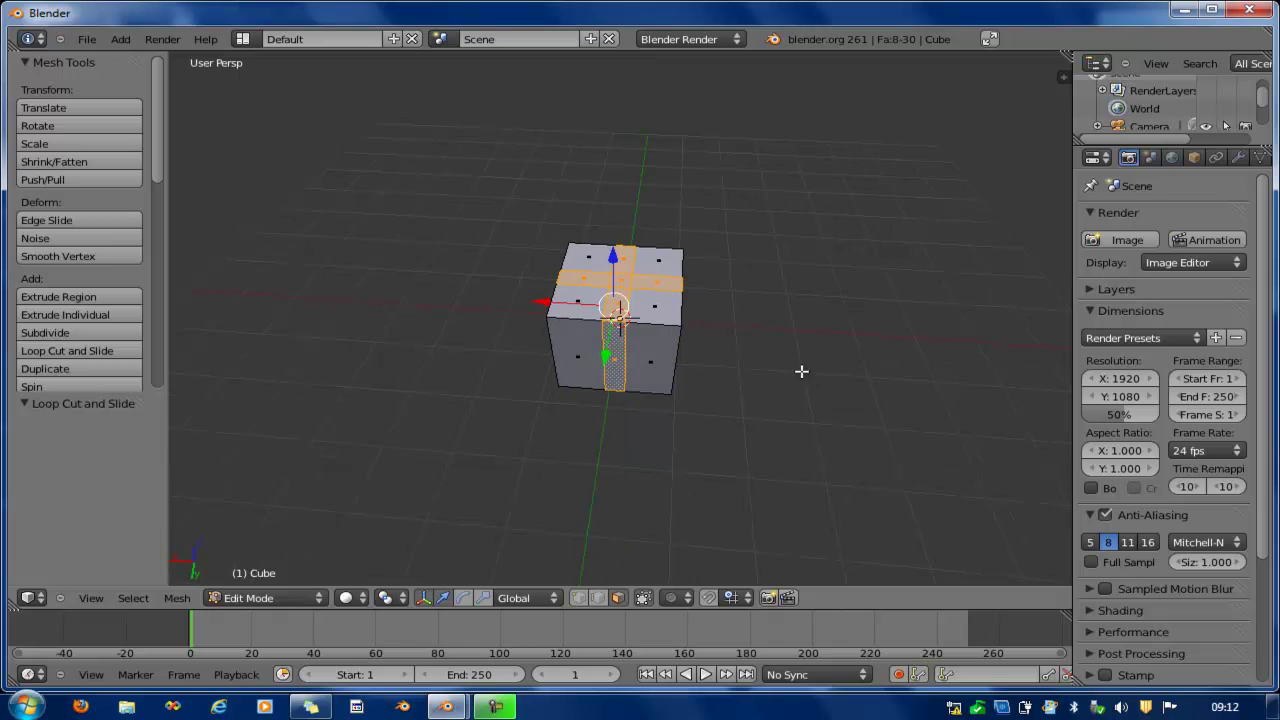
pyautogui.moveTo(621, 355); pyautogui.dragTo(604, 344, button='middle')
pyautogui.keyDown('shift'); pyautogui.rightClick(673, 337); pyautogui.keyUp('shift')
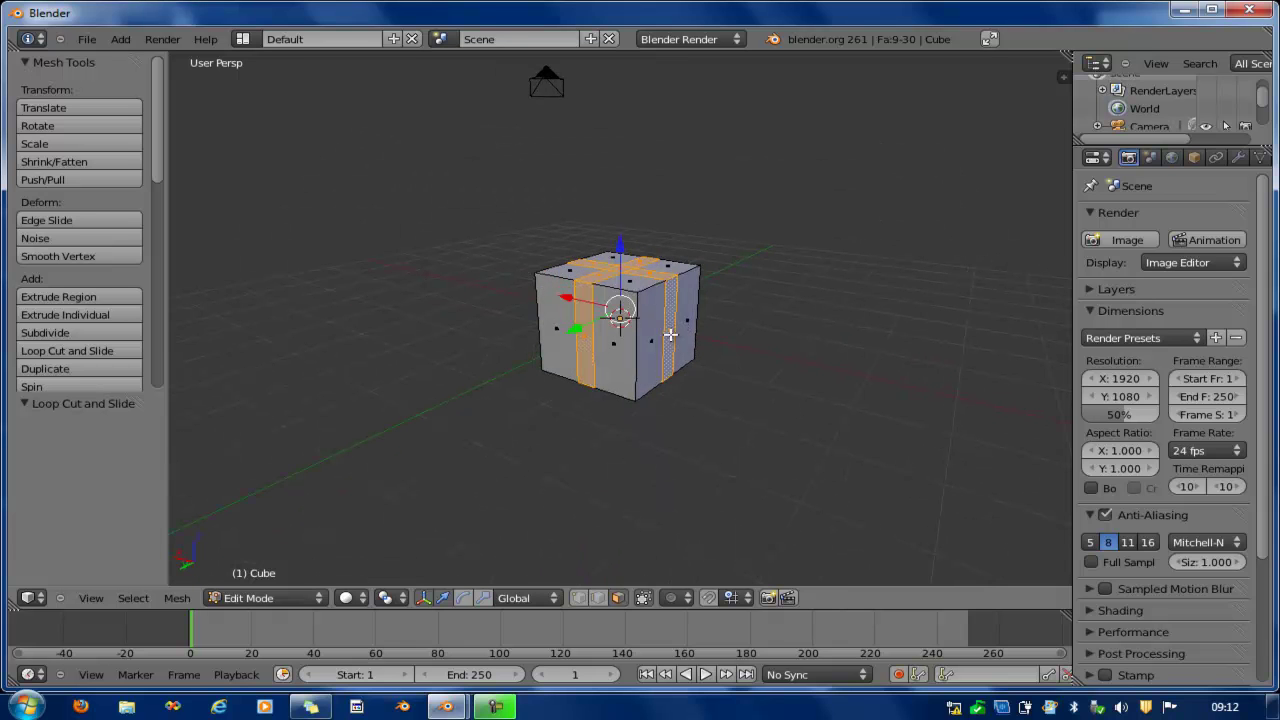
# - Keep the current Windows color scheme and suppress further performance messages
pyautogui.scroll(2, 717, 343)
pyautogui.press('F12')
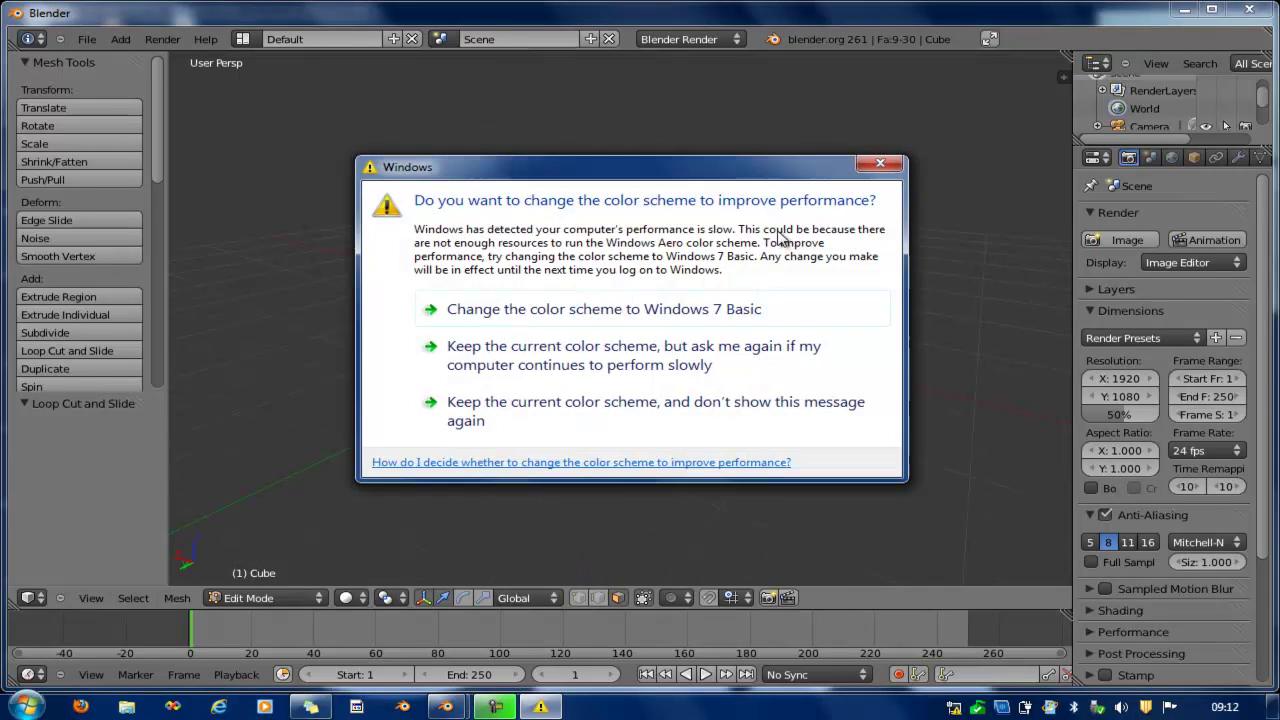
pyautogui.click(700, 410)
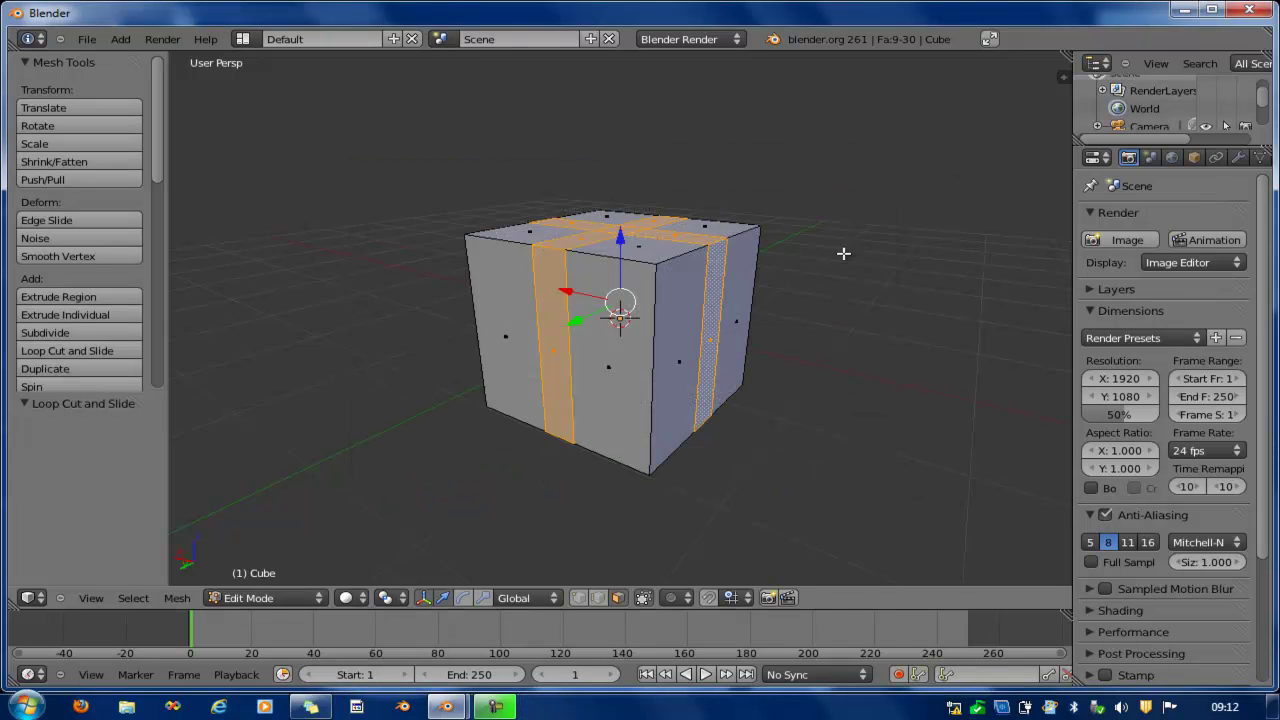
pyautogui.scroll(-4, 1154, 151)
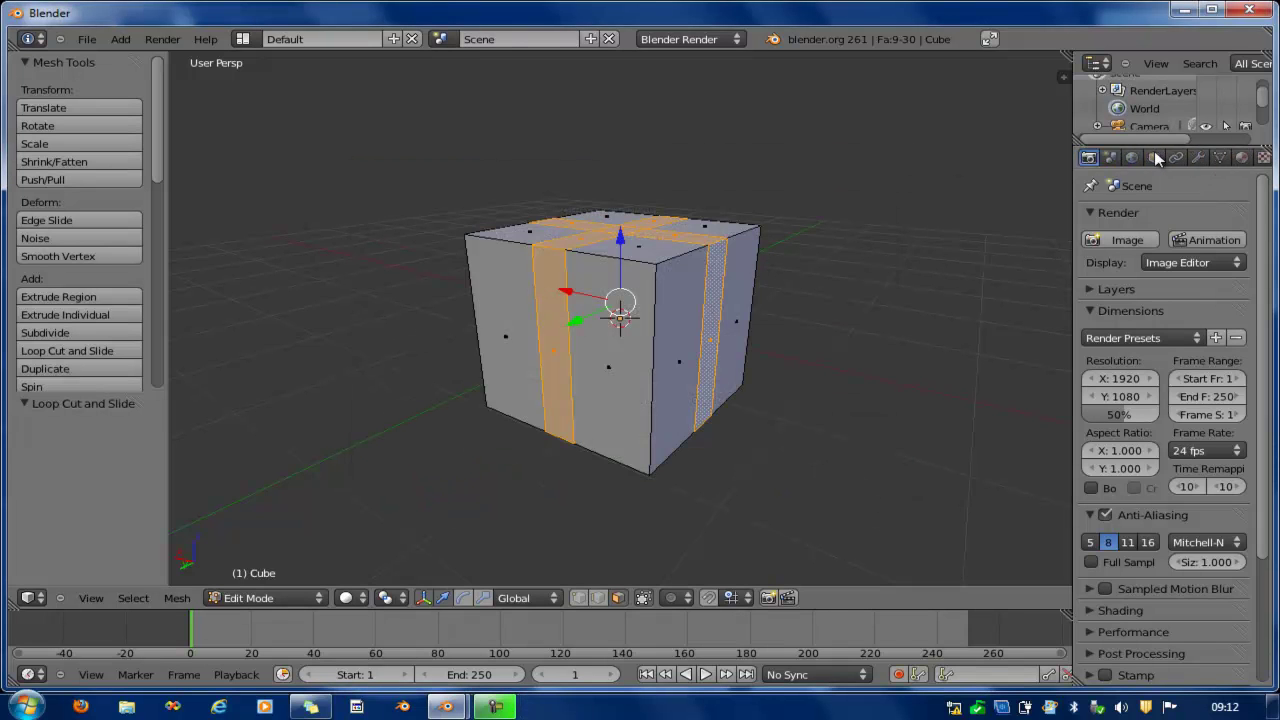
# - Add a second material slot to the cube and create a new material in it
pyautogui.click(1187, 158)
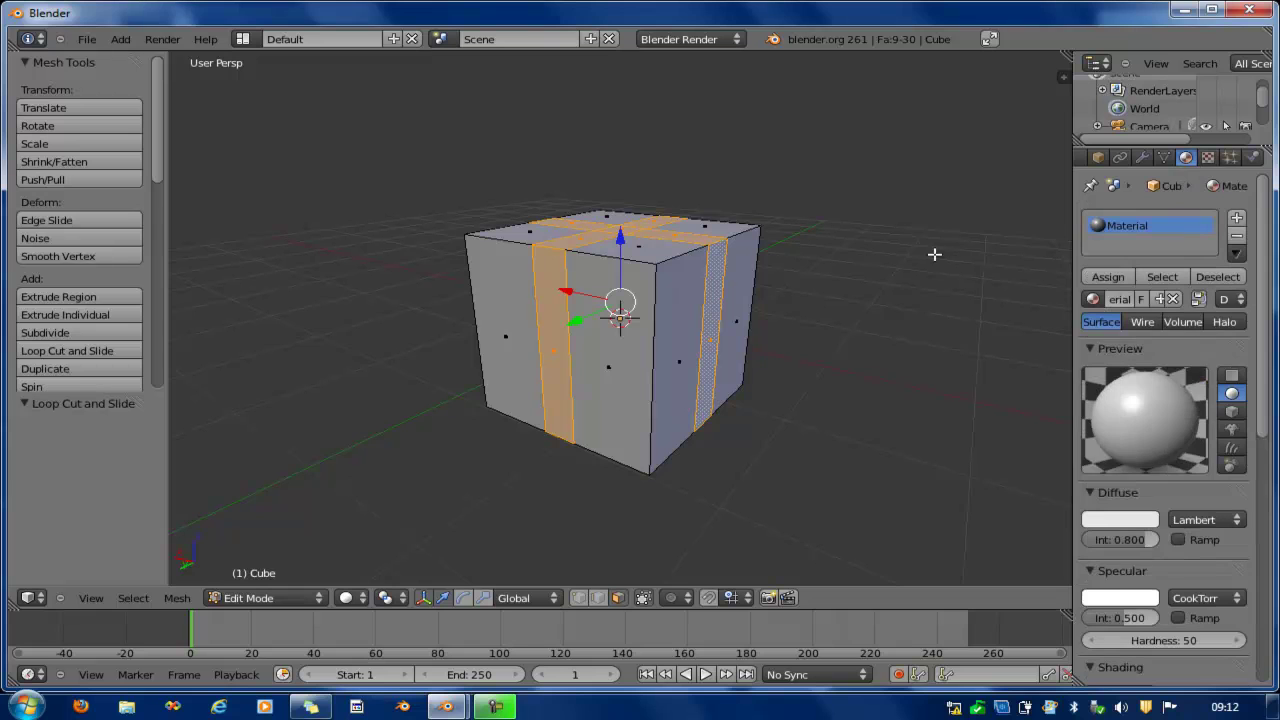
pyautogui.click(1237, 220)
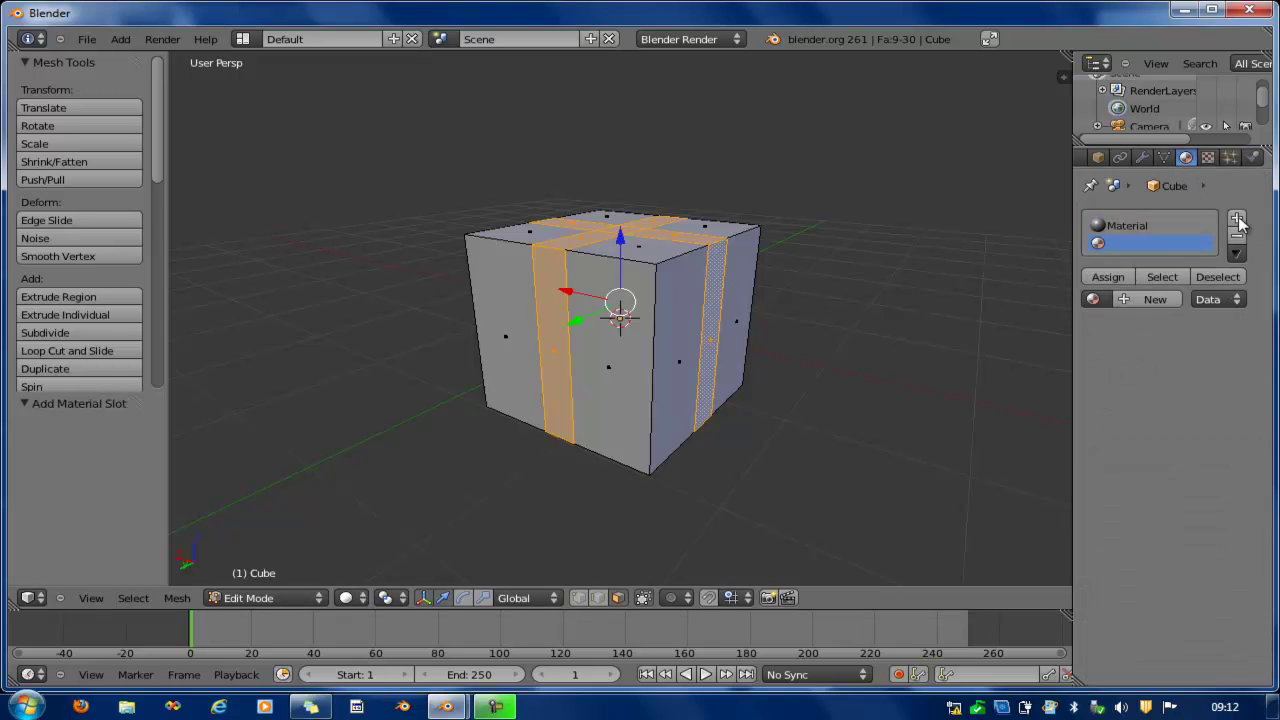
pyautogui.click(1152, 299)
# - Set the new material's diffuse color to magenta with R 1.000 and G 0.000, and assign it to the selected ribbon faces
pyautogui.click(1147, 521)
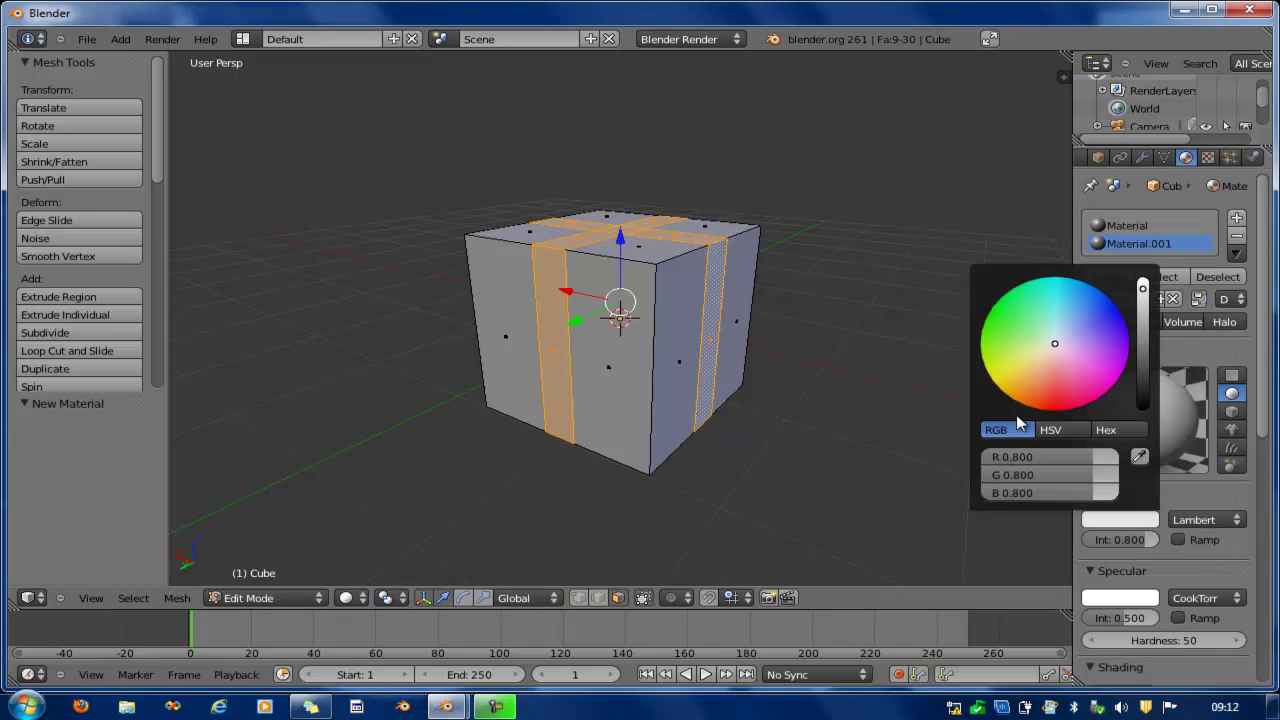
pyautogui.moveTo(1069, 401); pyautogui.dragTo(1062, 414)
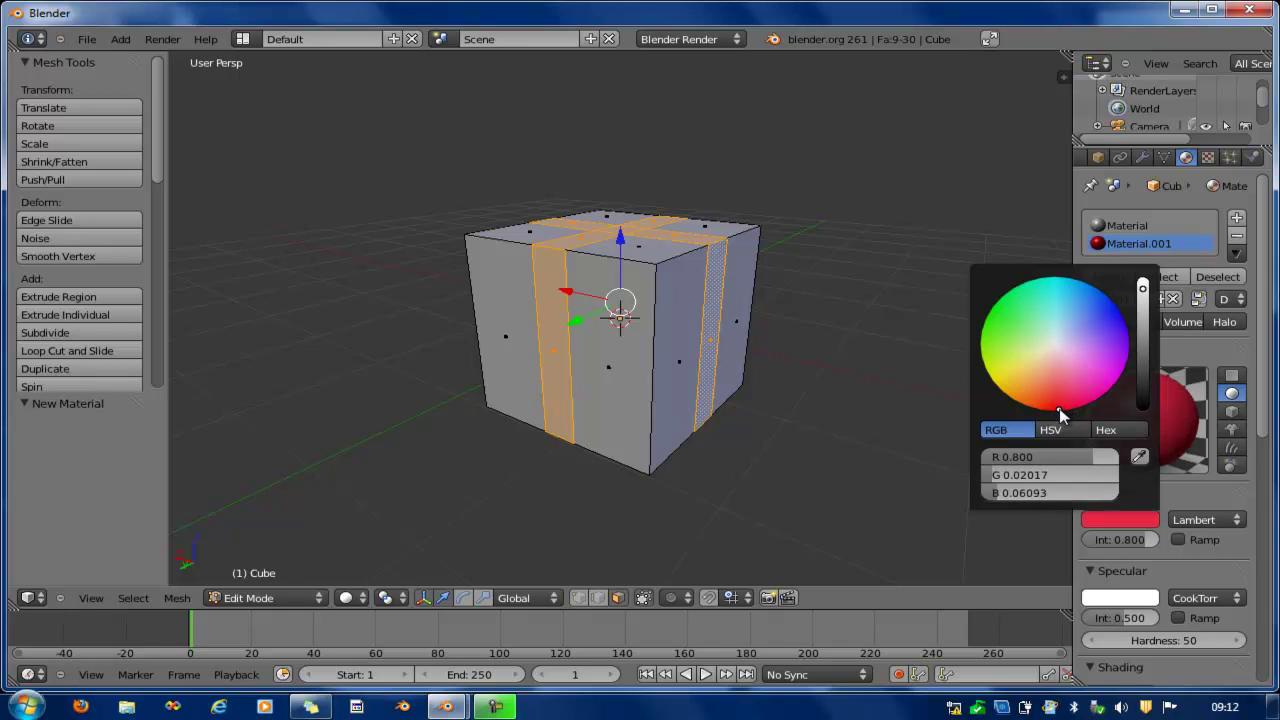
pyautogui.moveTo(1095, 348); pyautogui.dragTo(1115, 405)
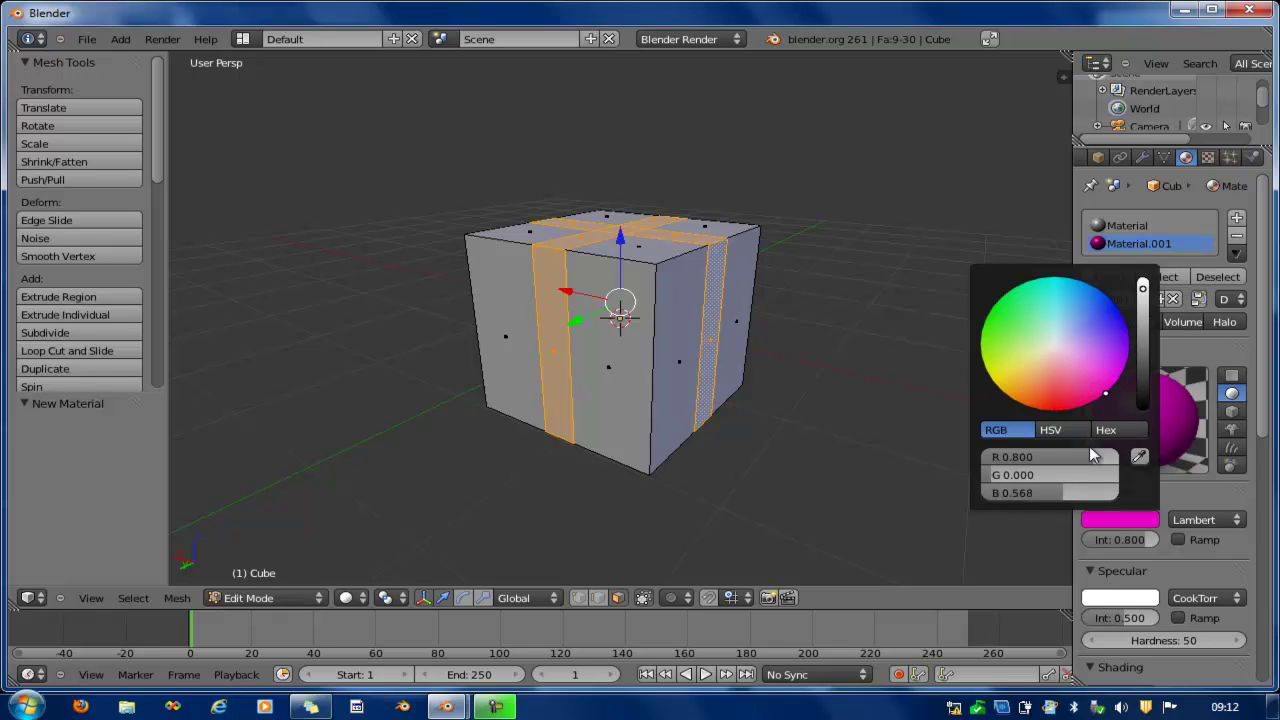
pyautogui.moveTo(1096, 457); pyautogui.dragTo(1138, 457)
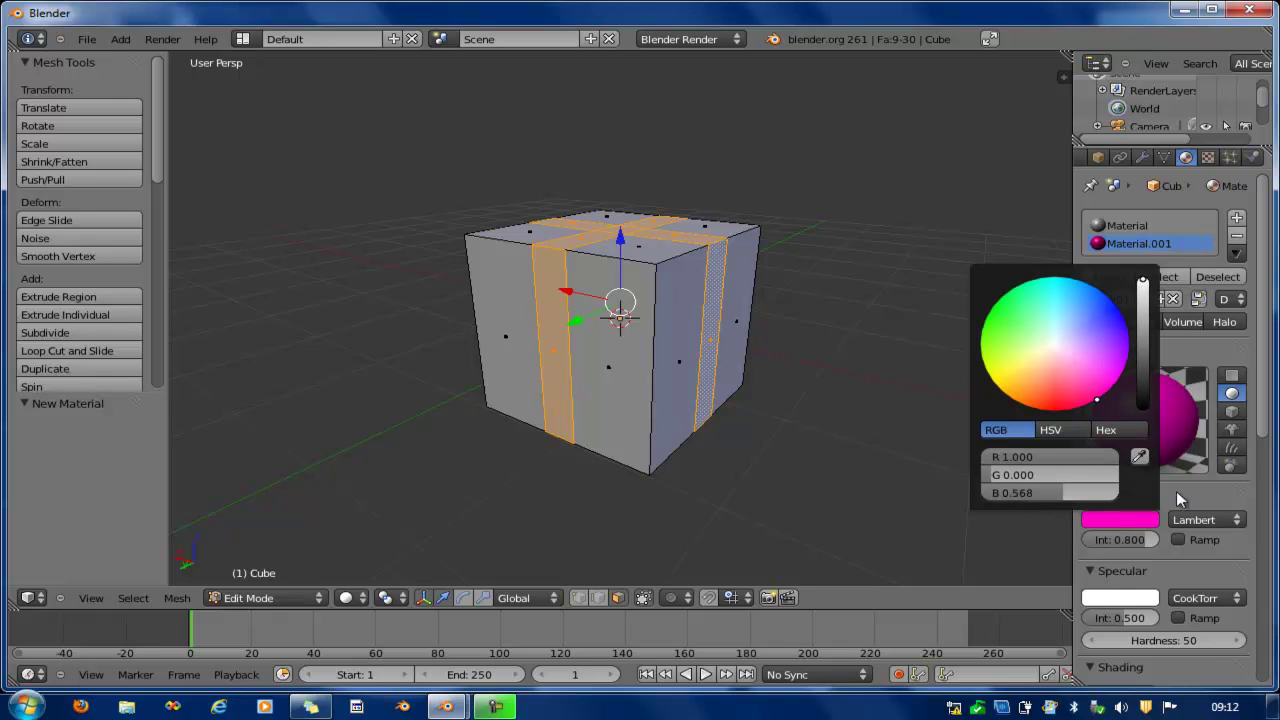
pyautogui.moveTo(1058, 490); pyautogui.dragTo(1185, 490)
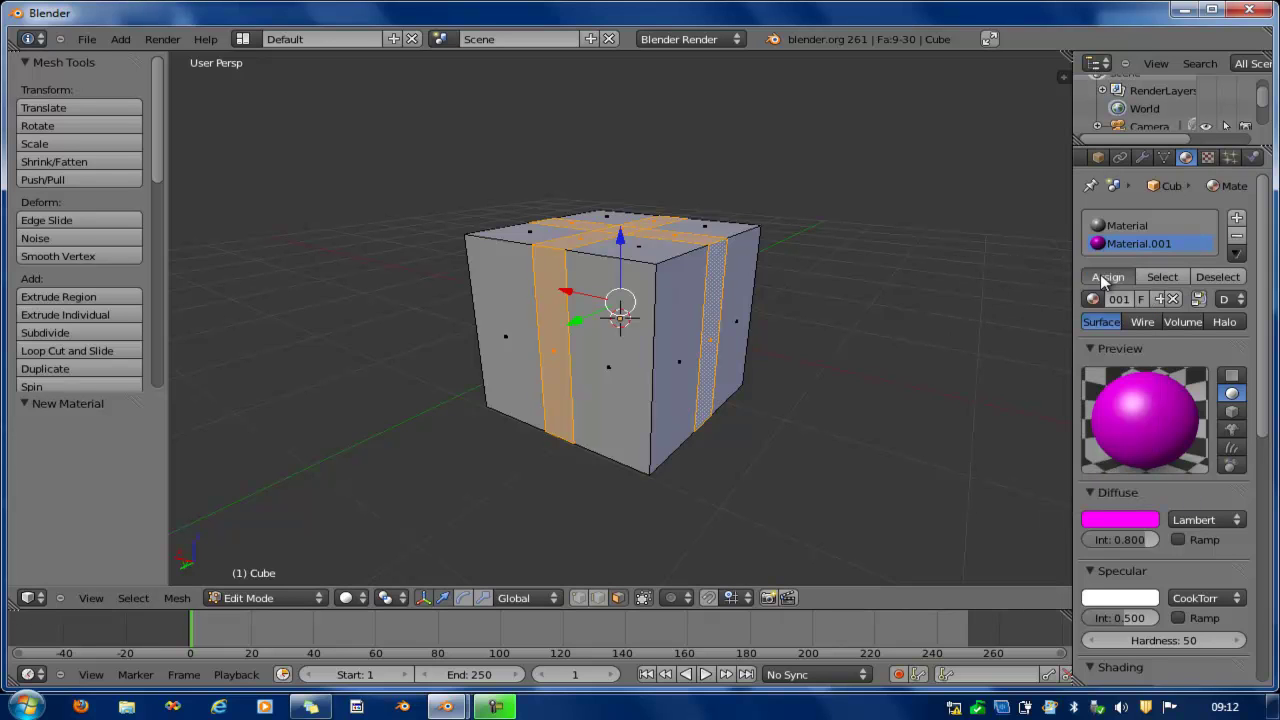
pyautogui.click(1106, 280)
# - Extrude the ribbon faces in place and scale them by about 1.021 to raise them off the box, then leave Edit Mode
pyautogui.scroll(1, 665, 173)
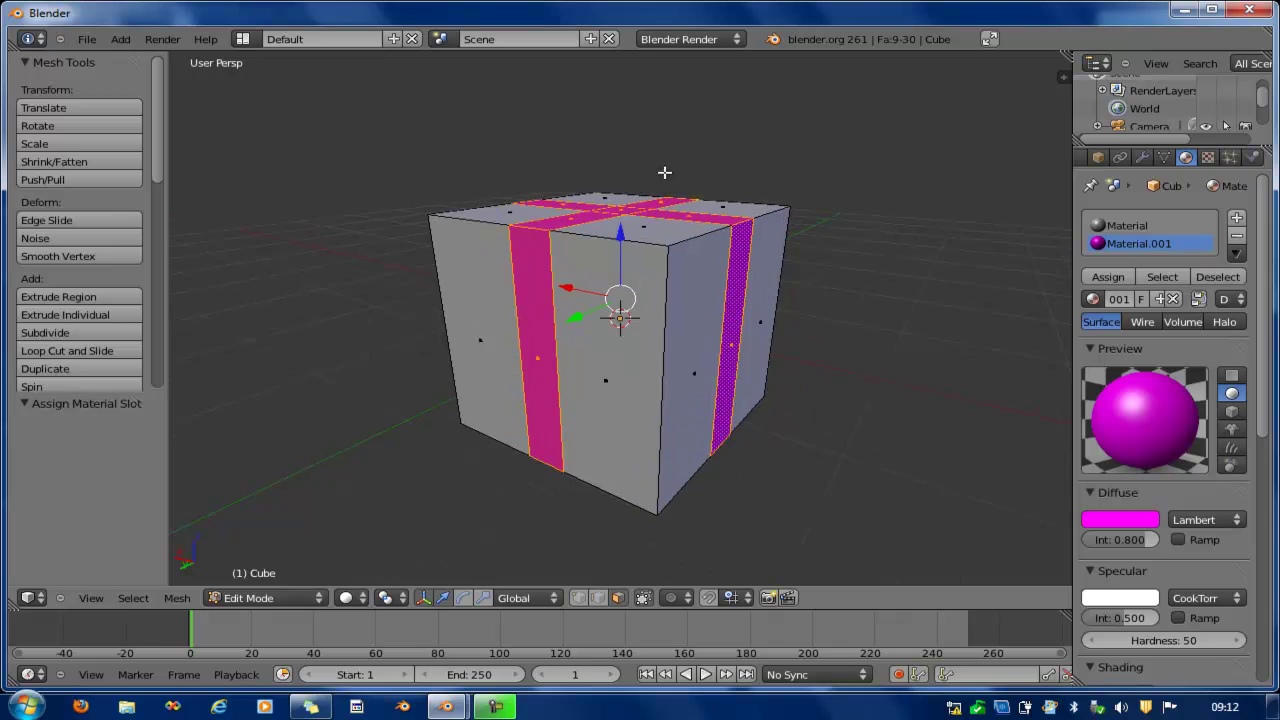
pyautogui.scroll(2, 665, 173)
pyautogui.press('e')
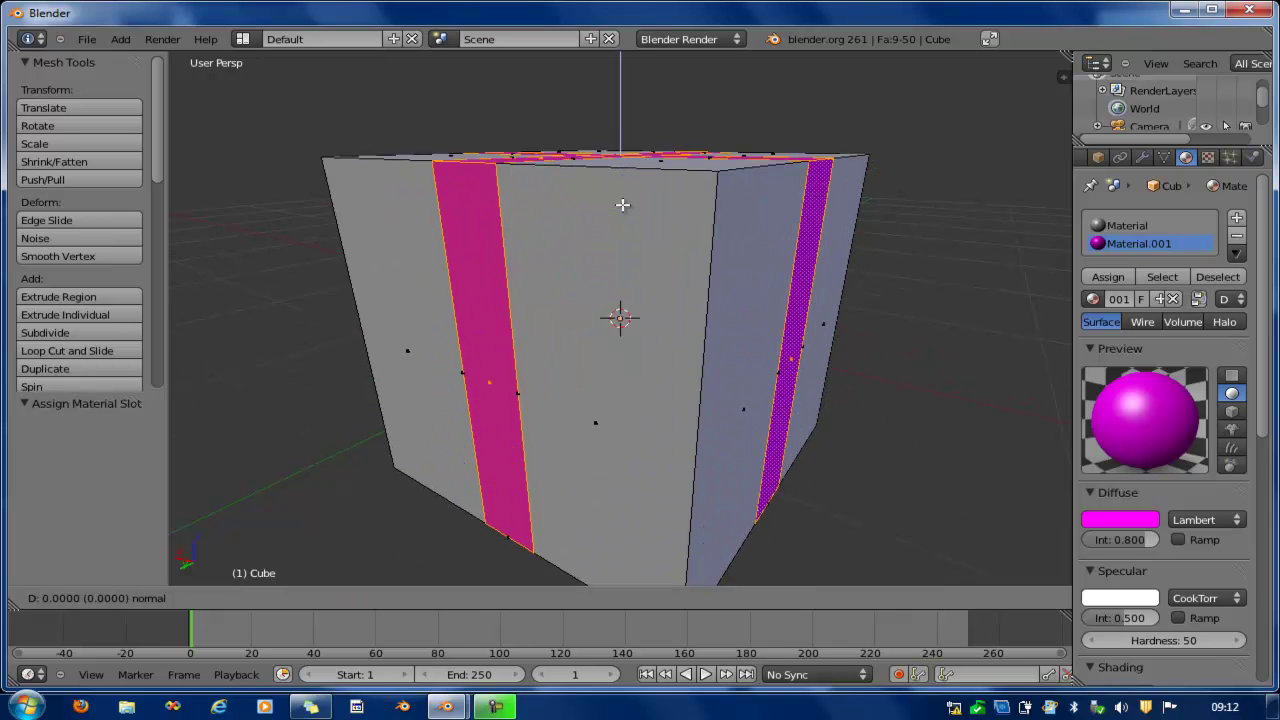
pyautogui.rightClick(622, 205)
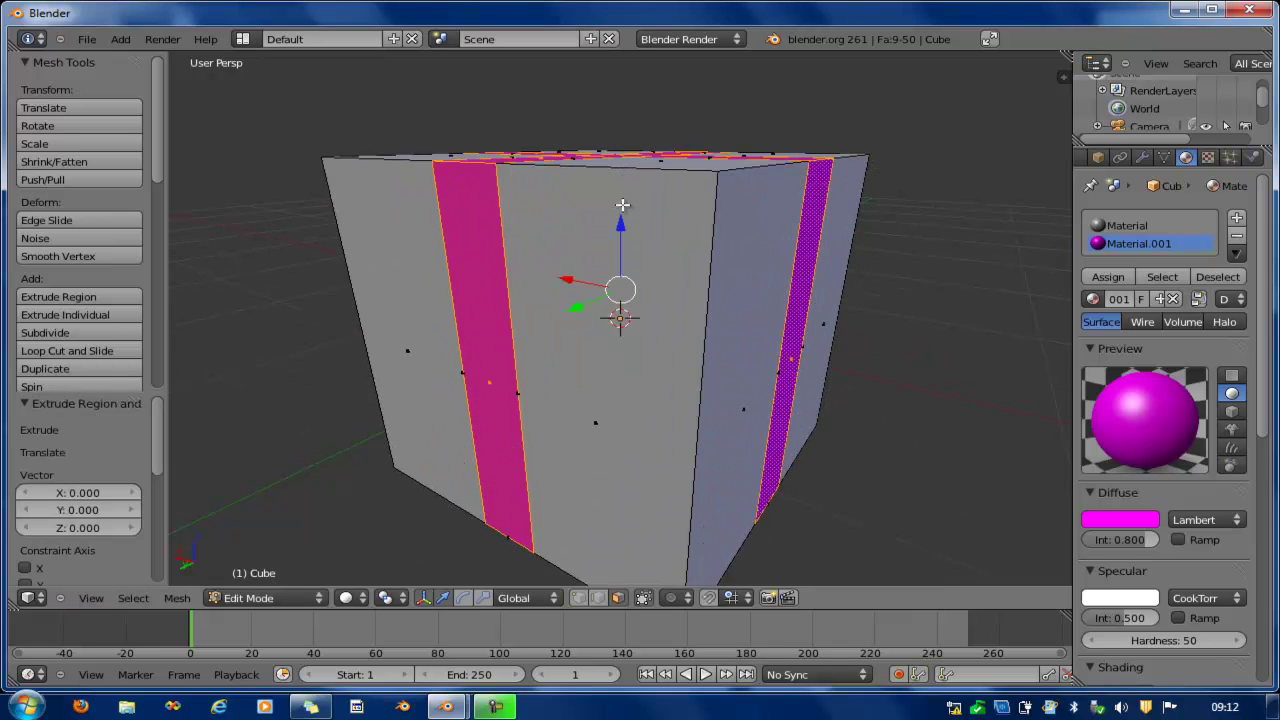
pyautogui.press('s')
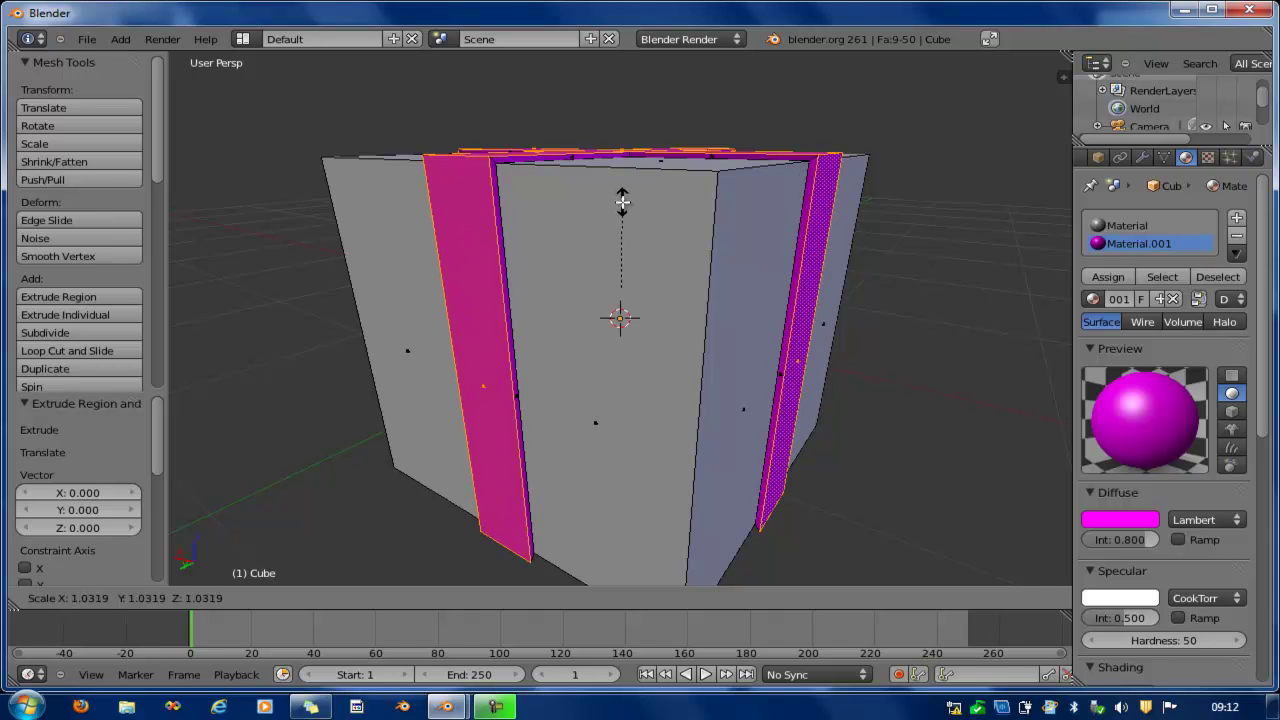
pyautogui.click(622, 203)
pyautogui.scroll(-3, 640, 200)
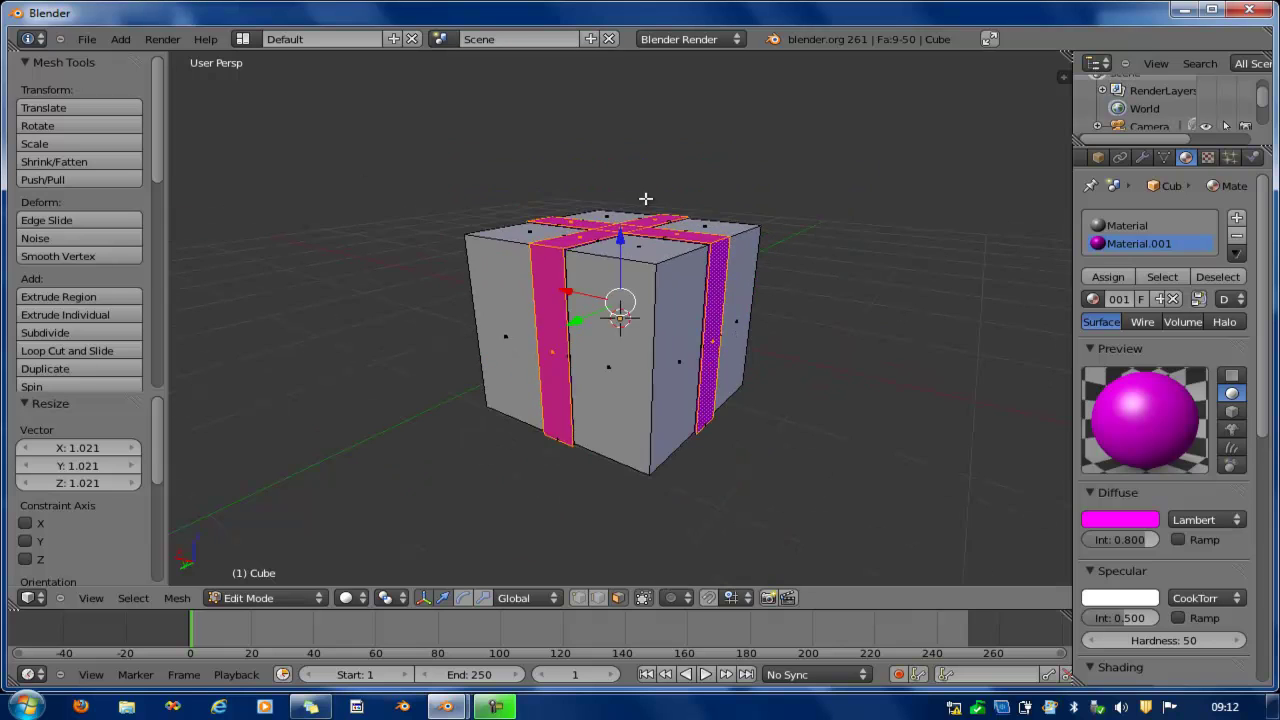
pyautogui.press('Tab')
pyautogui.moveTo(645, 203); pyautogui.dragTo(643, 281, button='middle')
# - In front view, add a horizontal loop cut around the box and slide it to about a quarter of the height below the top
pyautogui.press('KP_1')
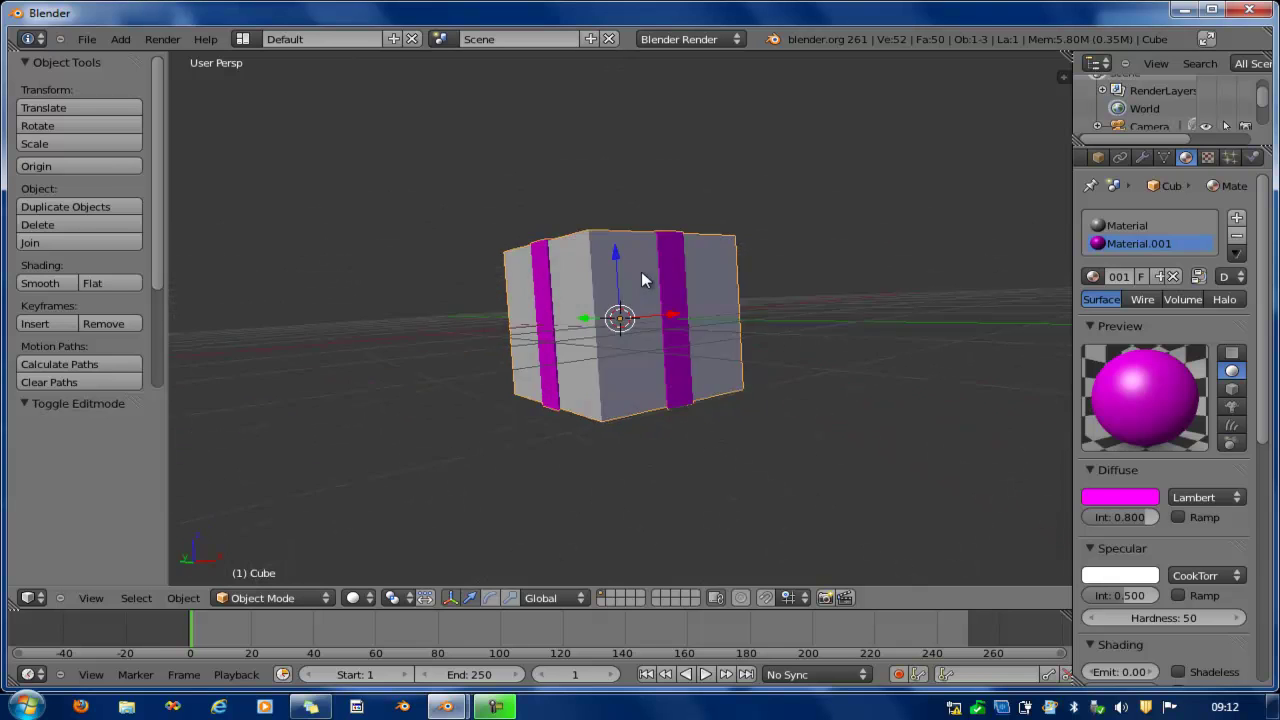
pyautogui.press('Tab')
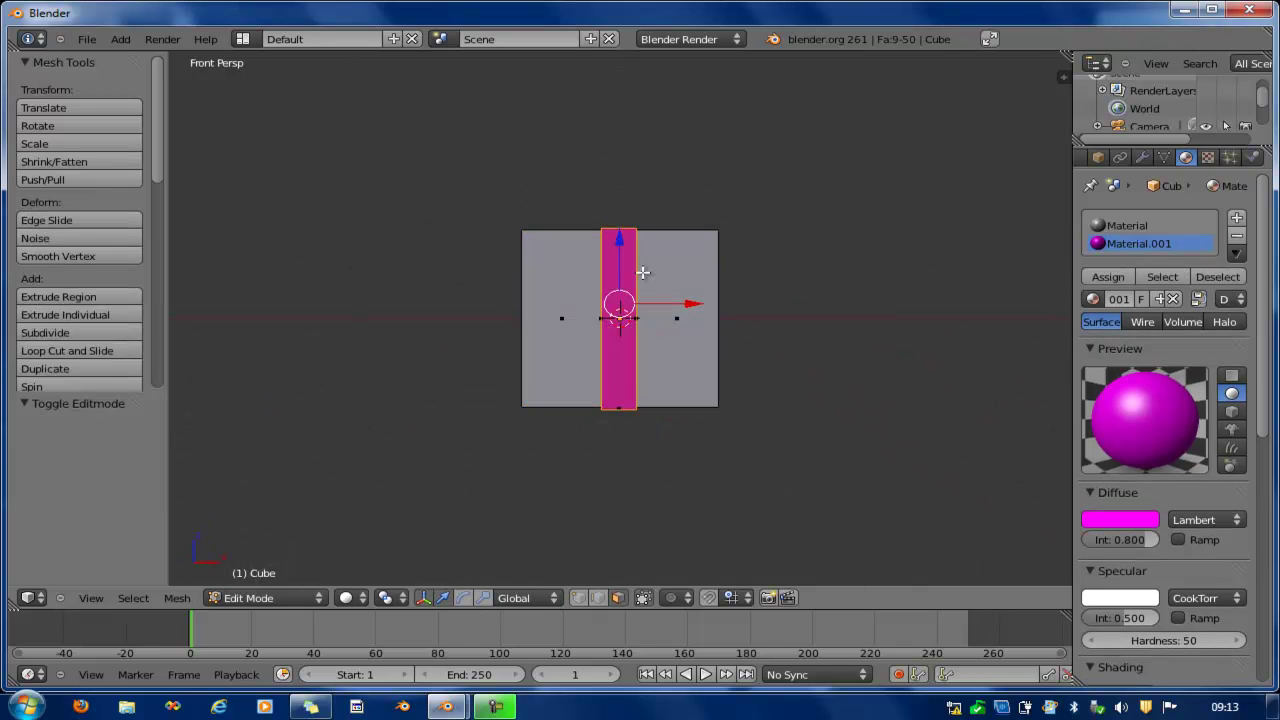
pyautogui.hotkey('ctrl', 'r')
pyautogui.click(642, 272)
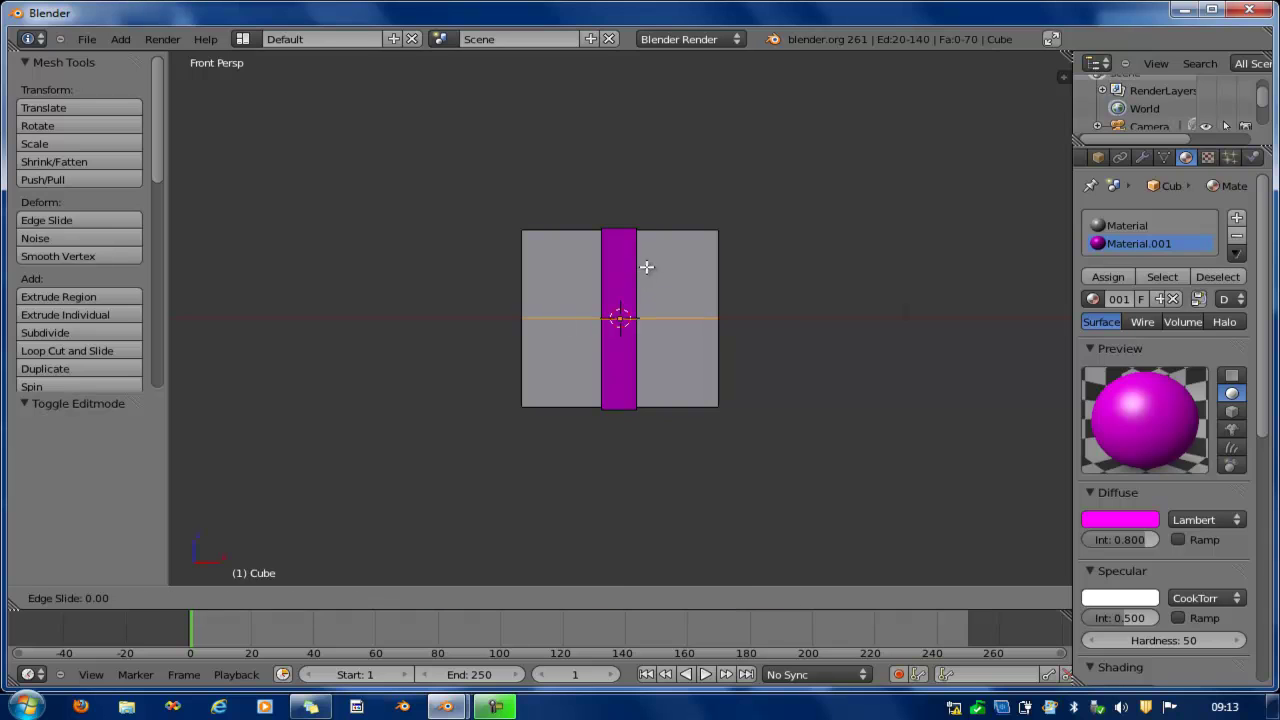
pyautogui.click(656, 233)
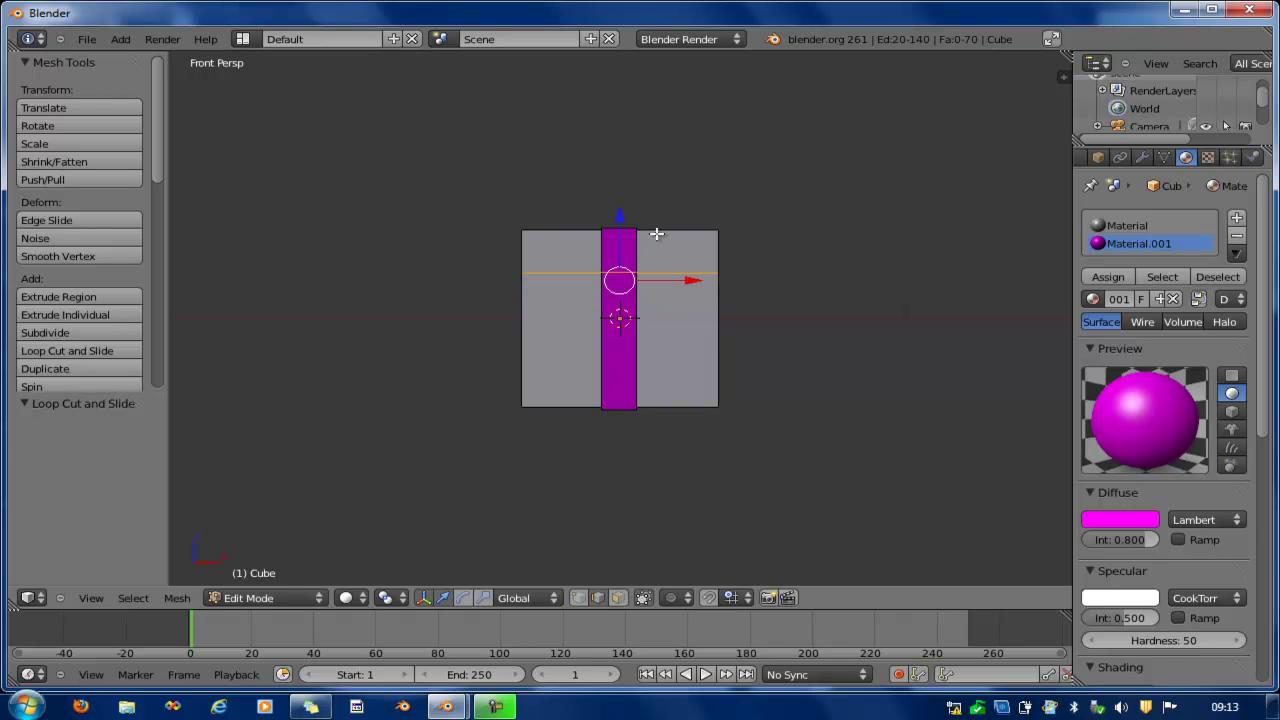
pyautogui.moveTo(617, 216); pyautogui.dragTo(617, 216)
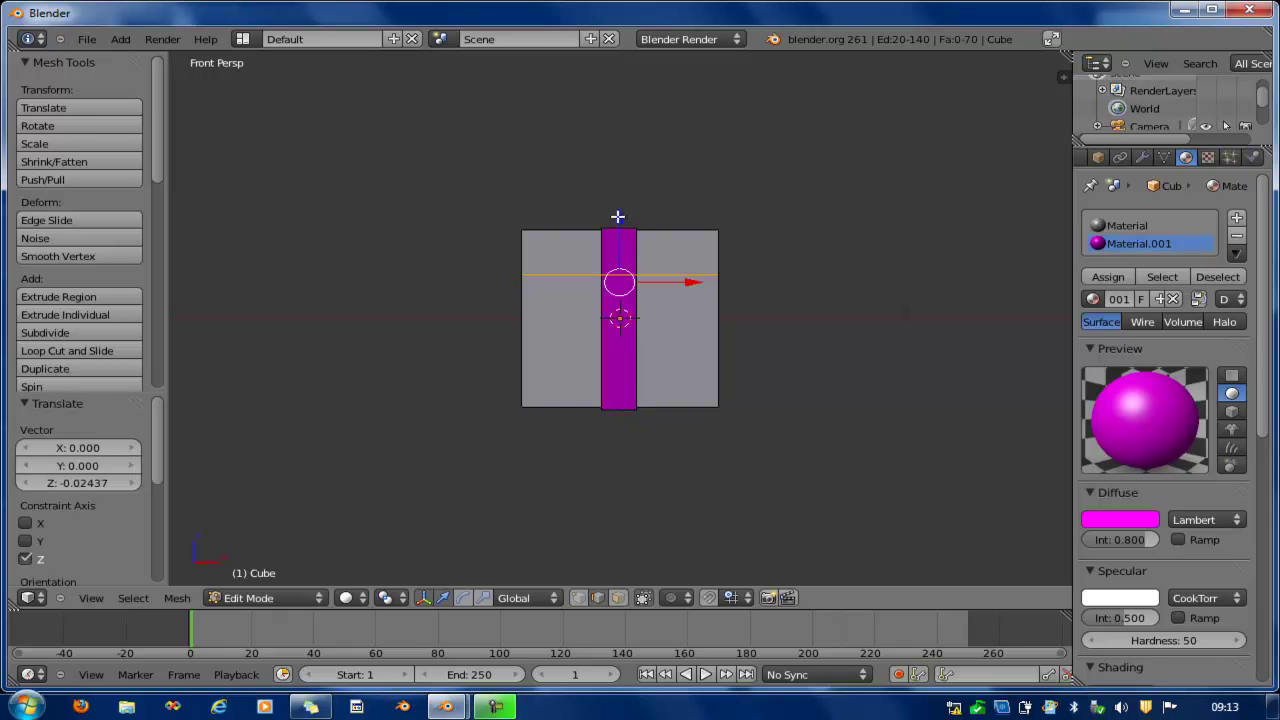
# - Save the file to the Desktop as christmas.blend
pyautogui.hotkey('ctrl', 's')
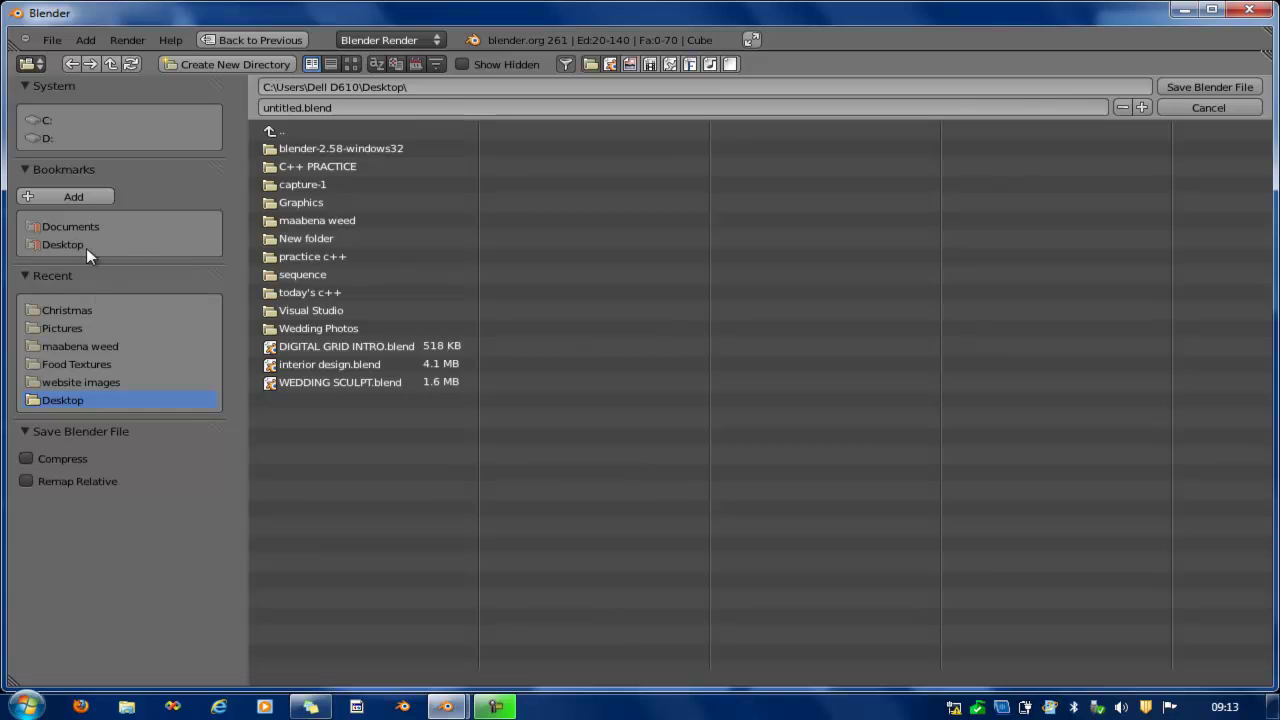
pyautogui.click(360, 108)
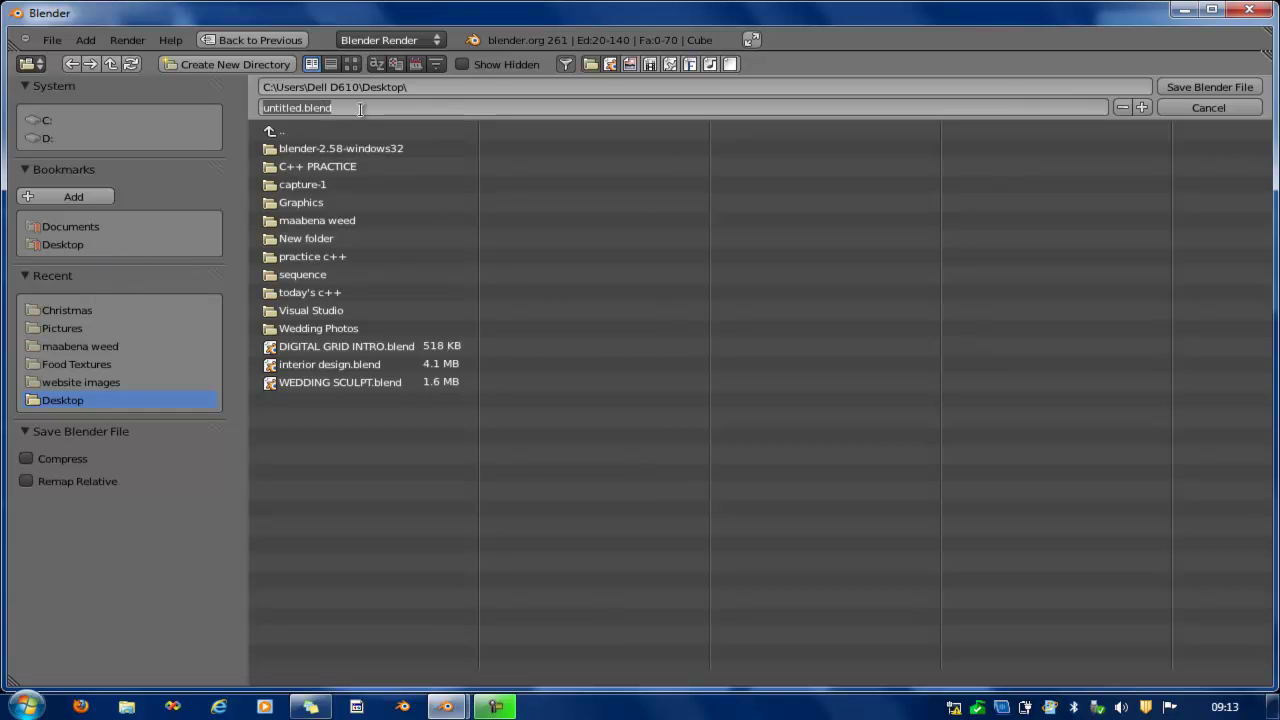
pyautogui.write('christm')
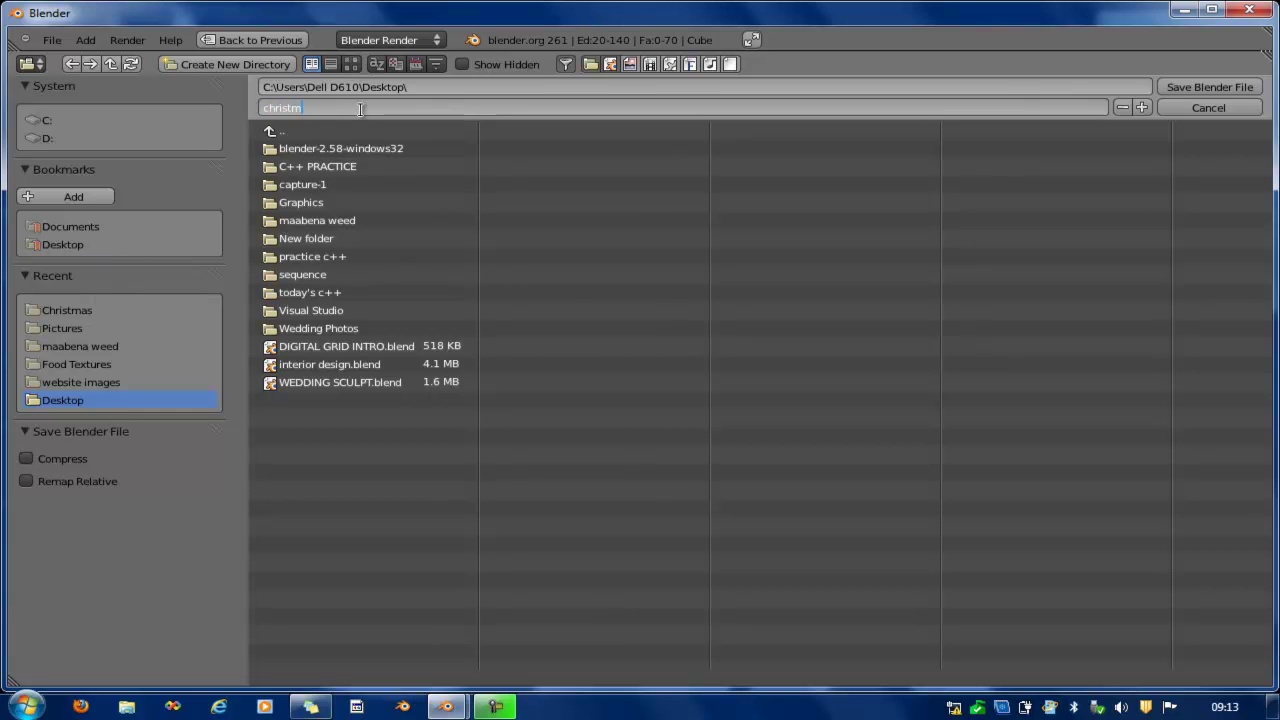
pyautogui.write('ain')
pyautogui.press('BackSpace')
pyautogui.press('BackSpace')
pyautogui.write('s')
pyautogui.press('Return')
pyautogui.click(1194, 89)
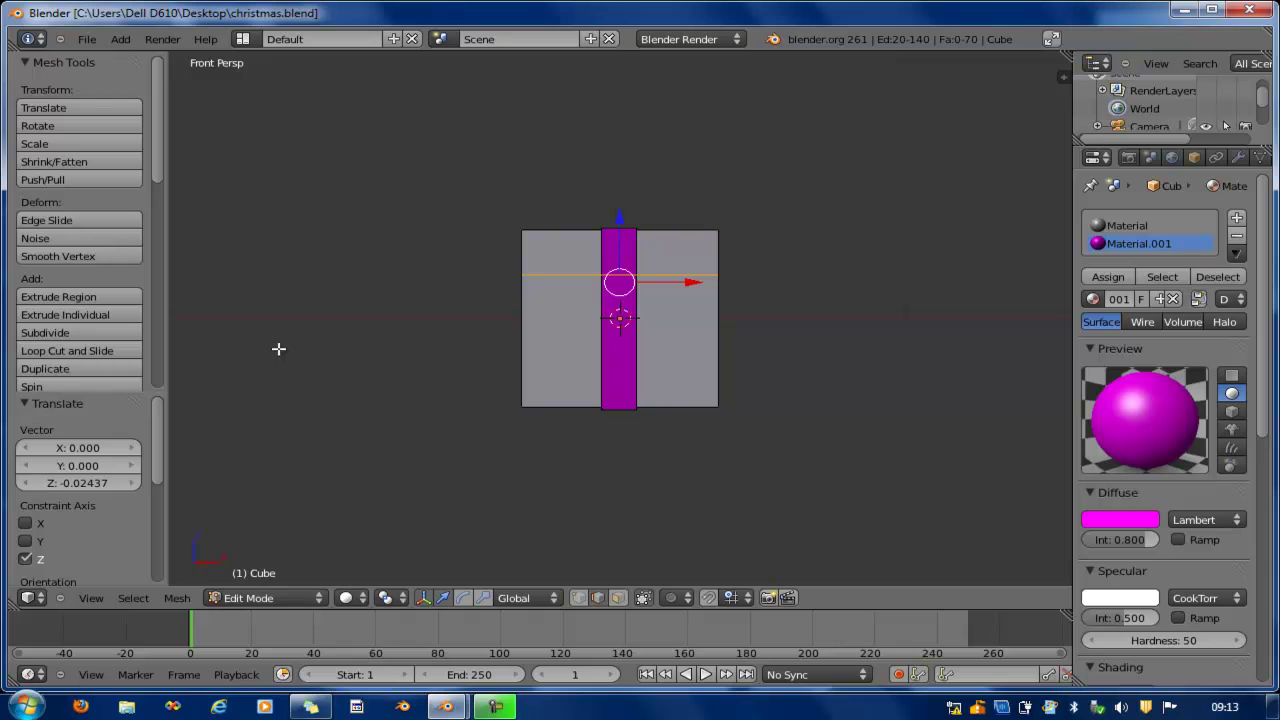
# - Switch to face selection with see-through selection and orthographic view, and box-select all faces above the horizontal cut
pyautogui.hotkey('ctrl', 'Tab')
pyautogui.click(618, 265)
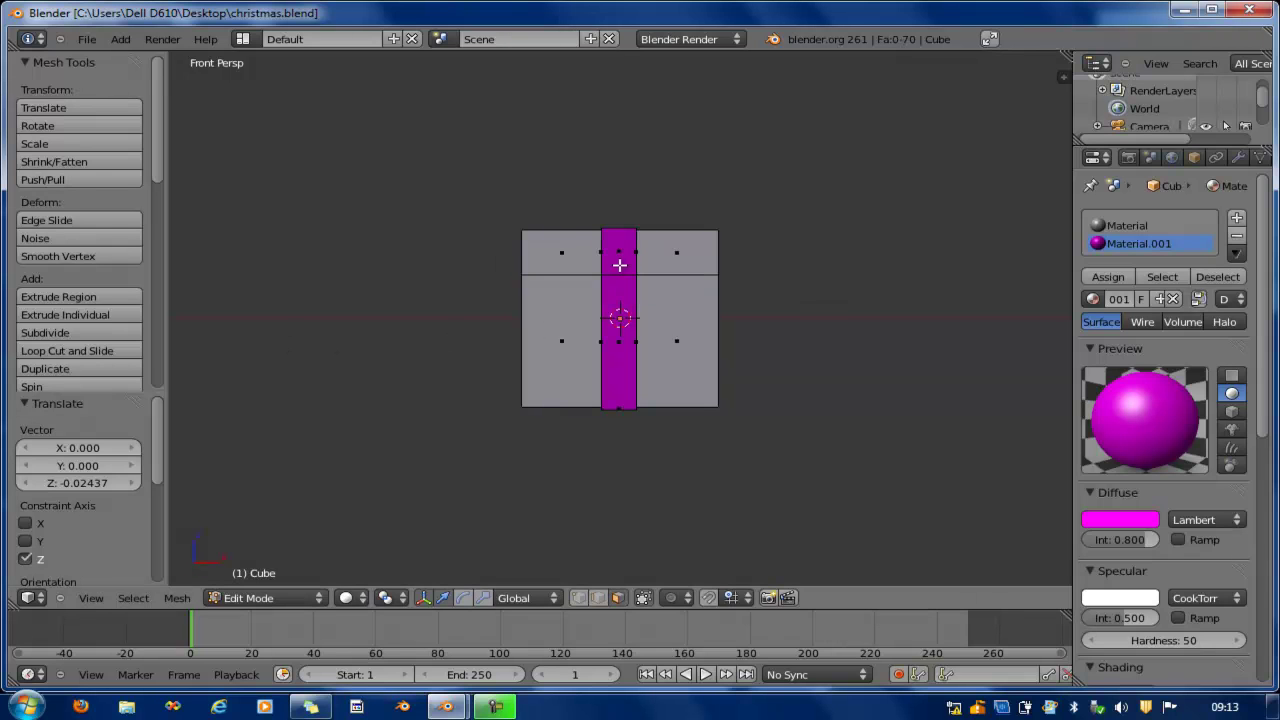
pyautogui.click(643, 597)
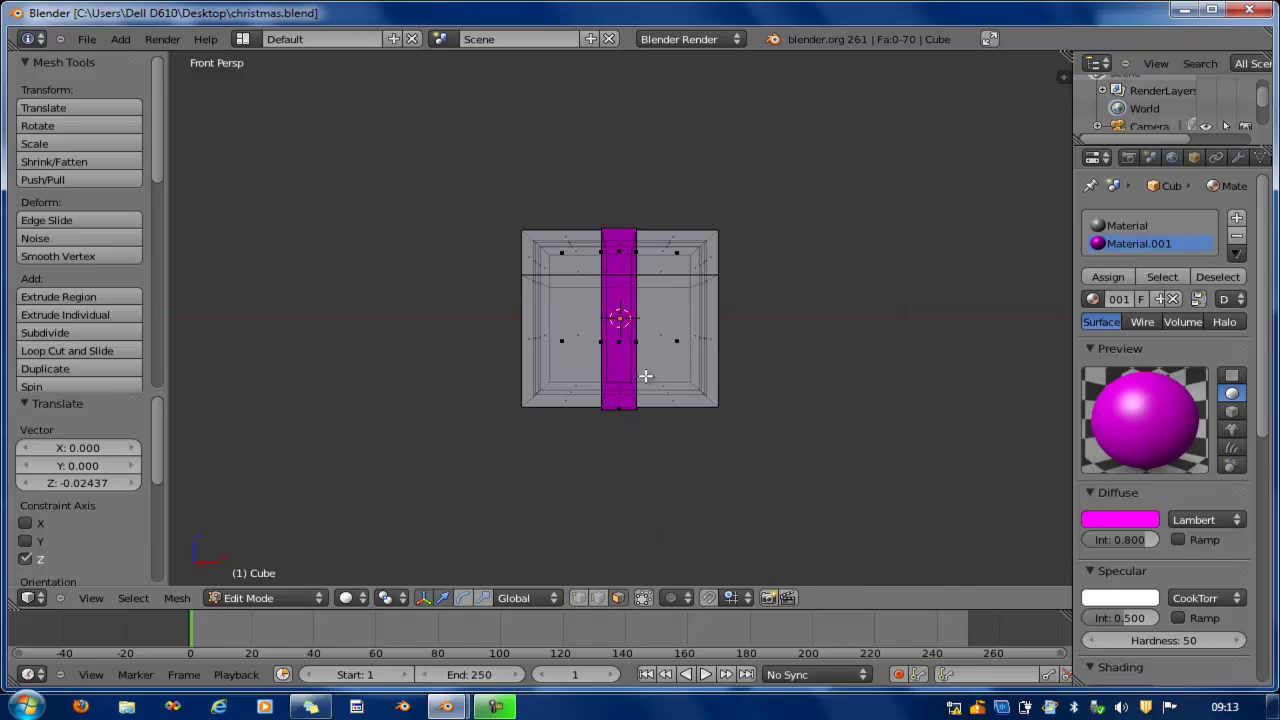
pyautogui.press('KP_5')
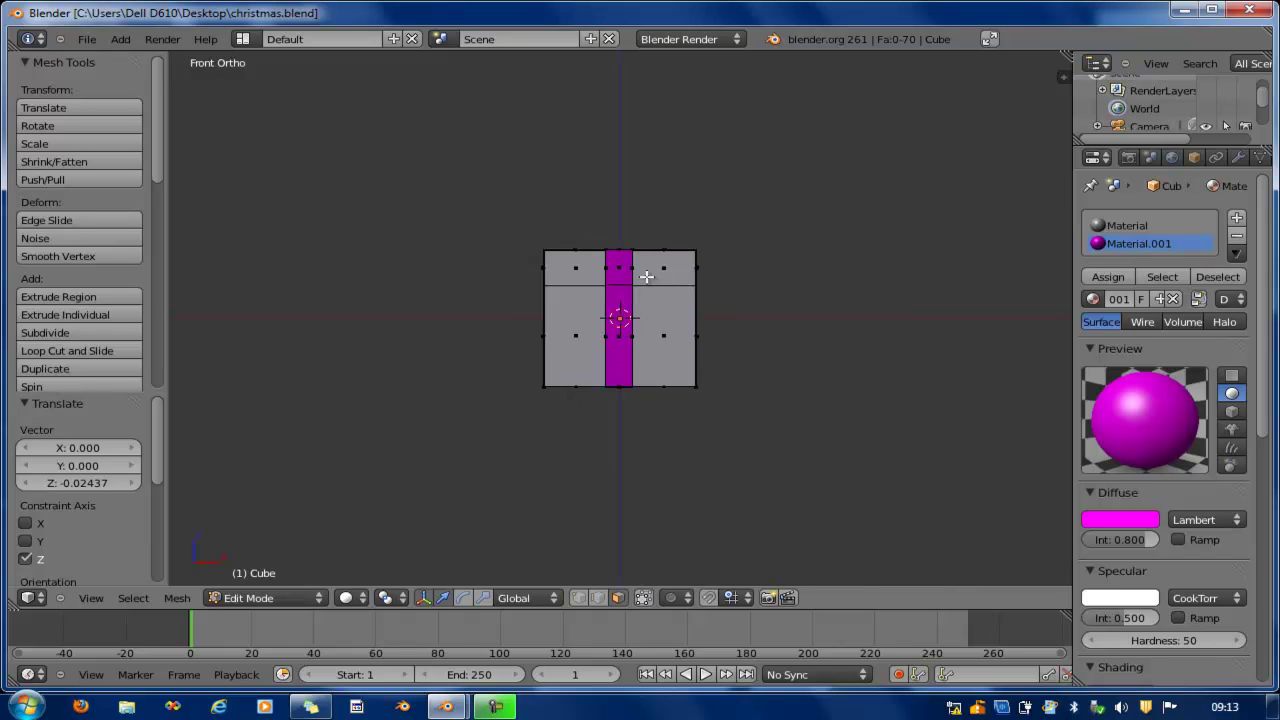
pyautogui.press('b')
pyautogui.moveTo(464, 203); pyautogui.dragTo(830, 273)
pyautogui.moveTo(557, 366); pyautogui.dragTo(654, 354, button='middle')
pyautogui.moveTo(660, 309); pyautogui.dragTo(636, 369, button='middle')
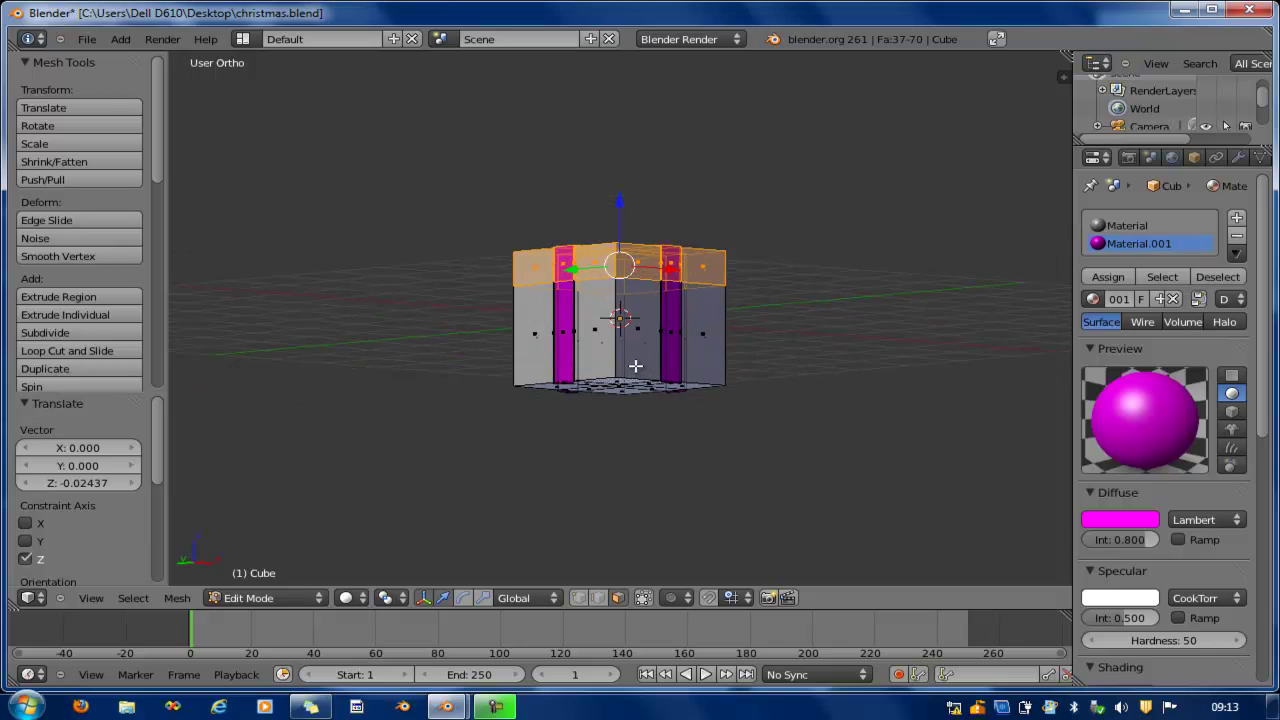
# - Separate the selected upper faces into their own lid object and return to Object Mode
pyautogui.press('KP_1')
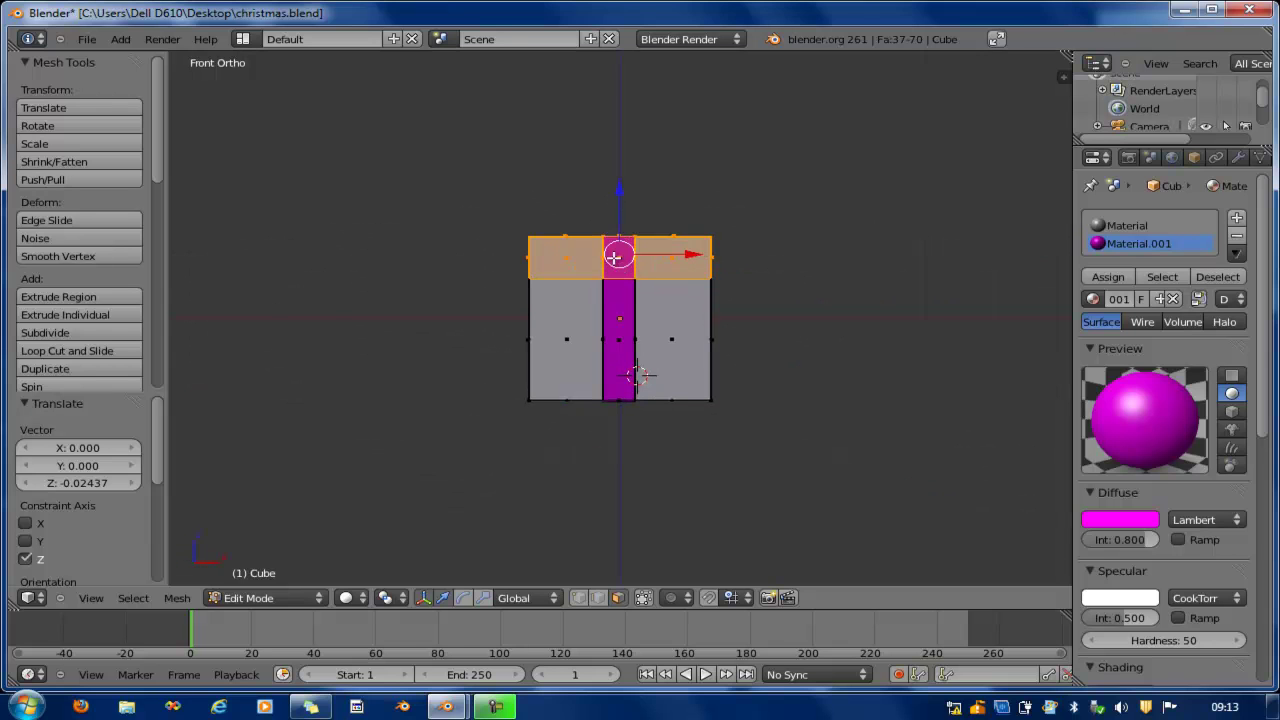
pyautogui.press('p')
pyautogui.click(613, 258)
pyautogui.press('Tab')
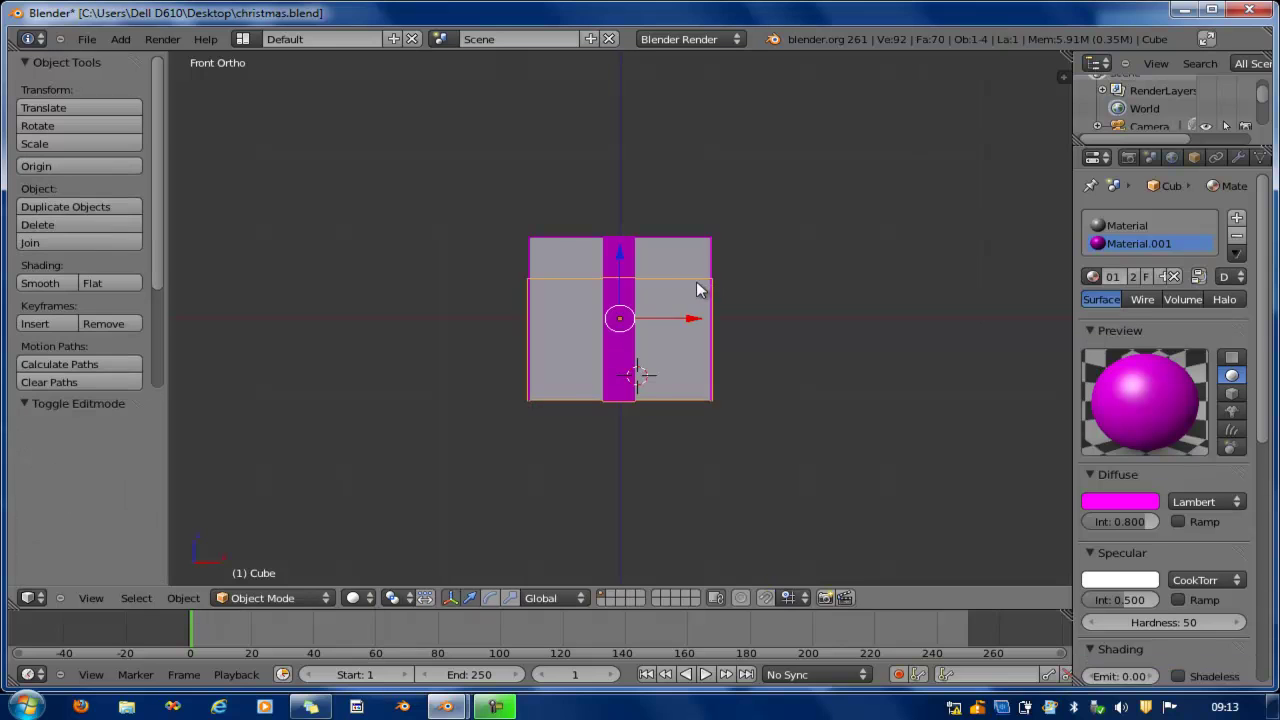
# - Select the separated lid, try moving it upward, and undo the move
pyautogui.rightClick(605, 250)
pyautogui.moveTo(612, 251); pyautogui.dragTo(628, 230)
pyautogui.hotkey('ctrl', 'z')
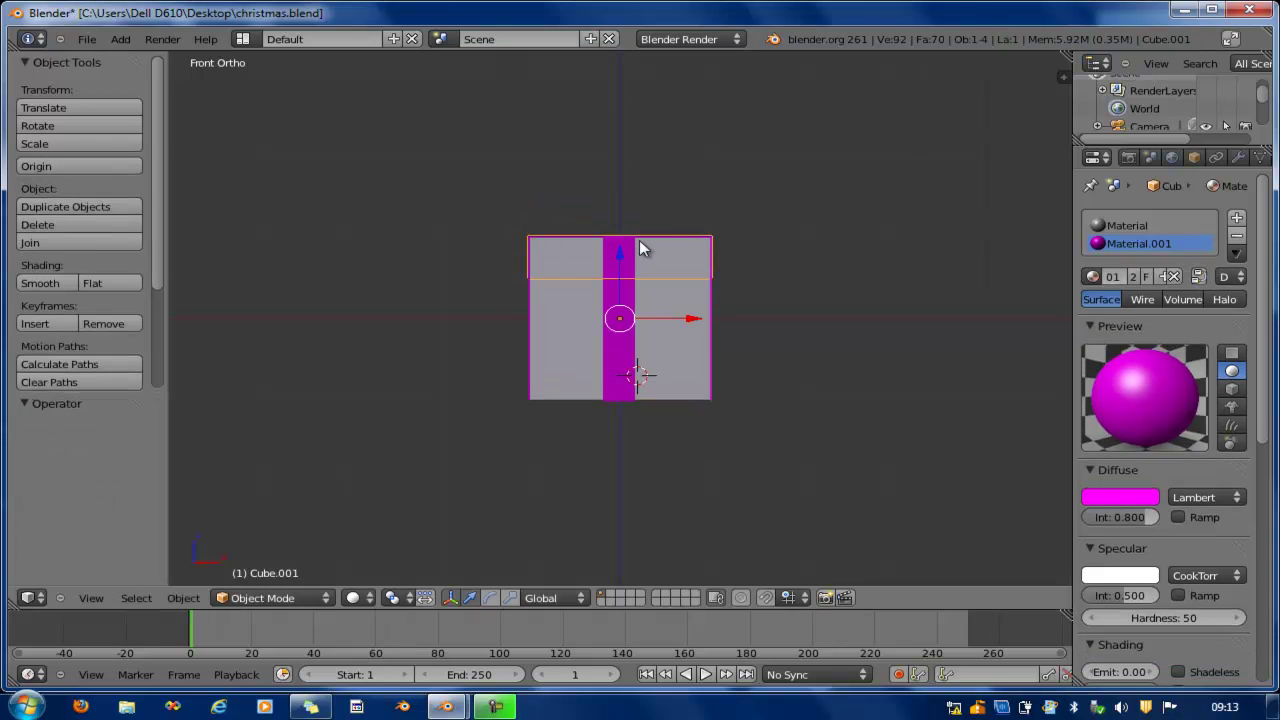
# - Try rotating the lid about 38° around its current origin, and undo the rotation
pyautogui.press('r')
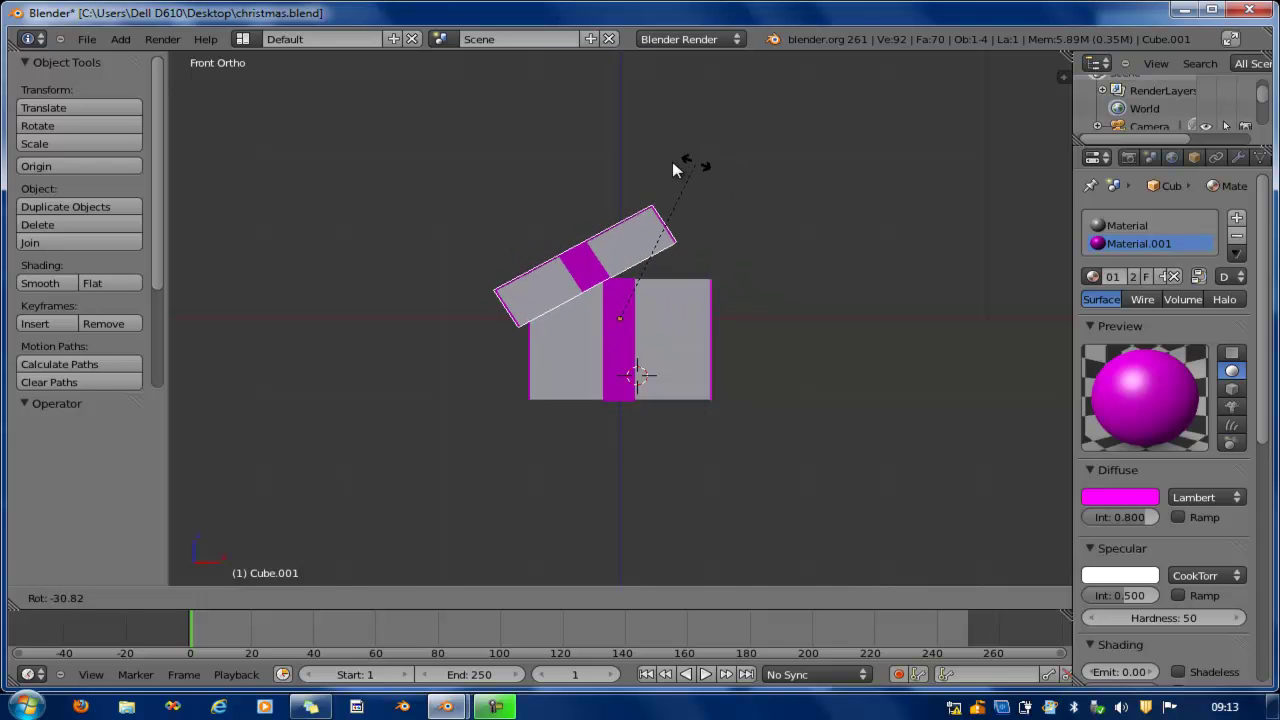
pyautogui.click(672, 170)
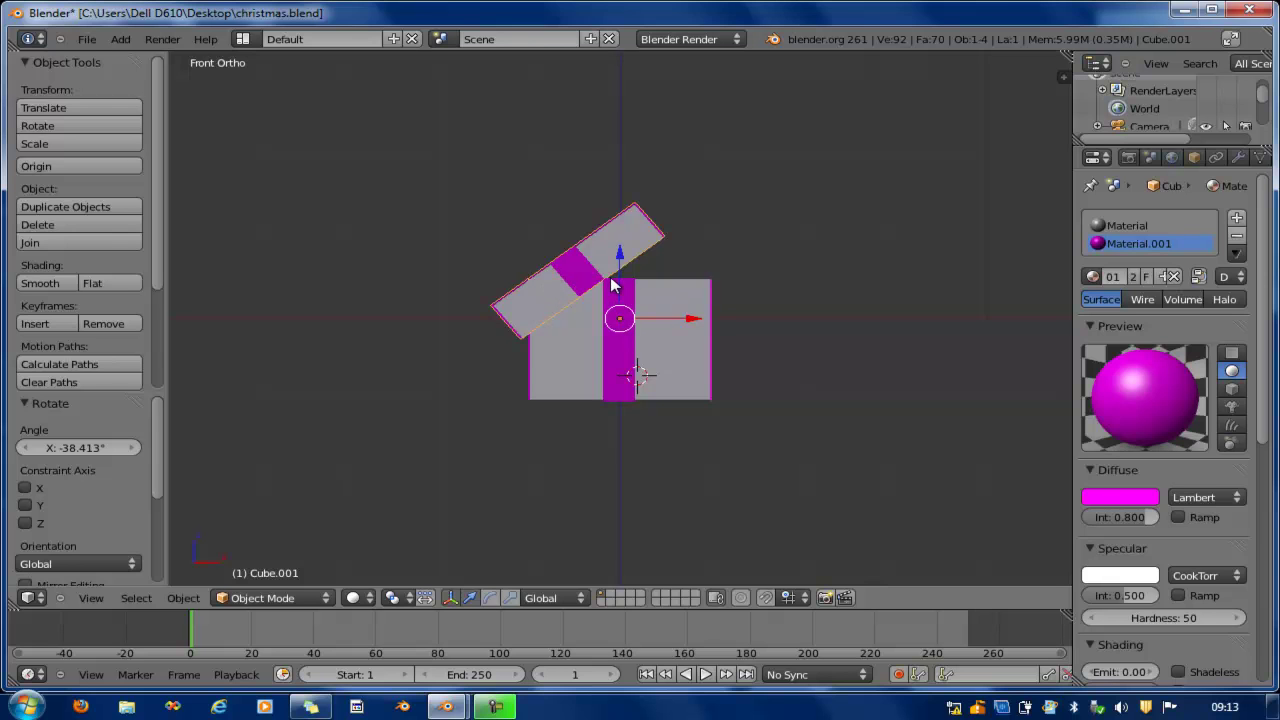
pyautogui.hotkey('ctrl', 'z')
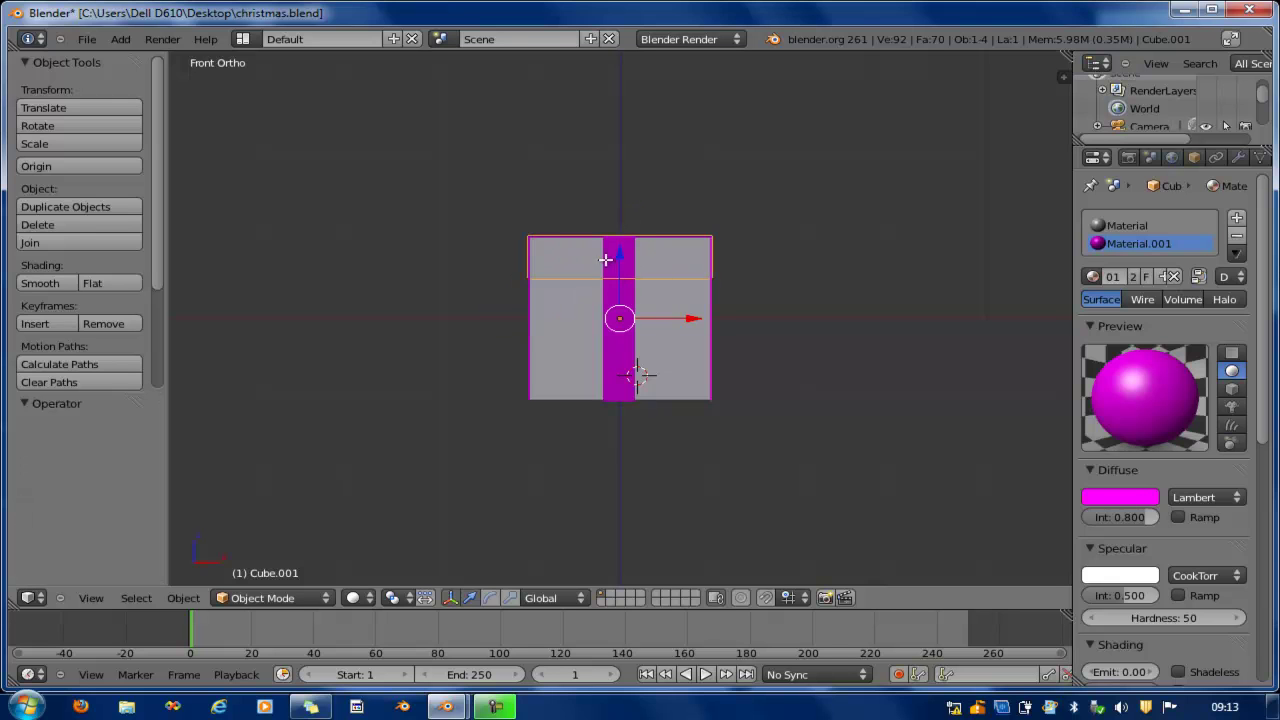
# - In Edit Mode, shift the lid's mesh 0.478 down and then along positive X until the object origin sits at its lower-left corner
pyautogui.press('Tab')
pyautogui.press('g')
pyautogui.press('z')
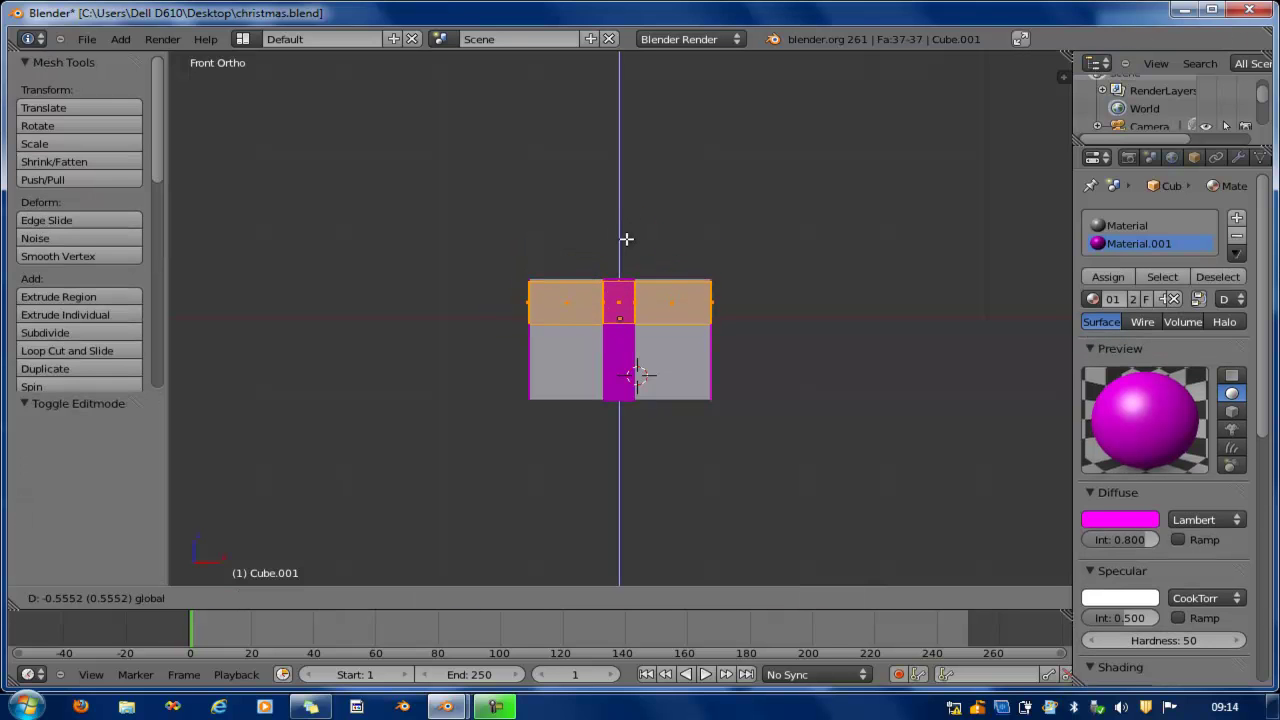
pyautogui.click(627, 232)
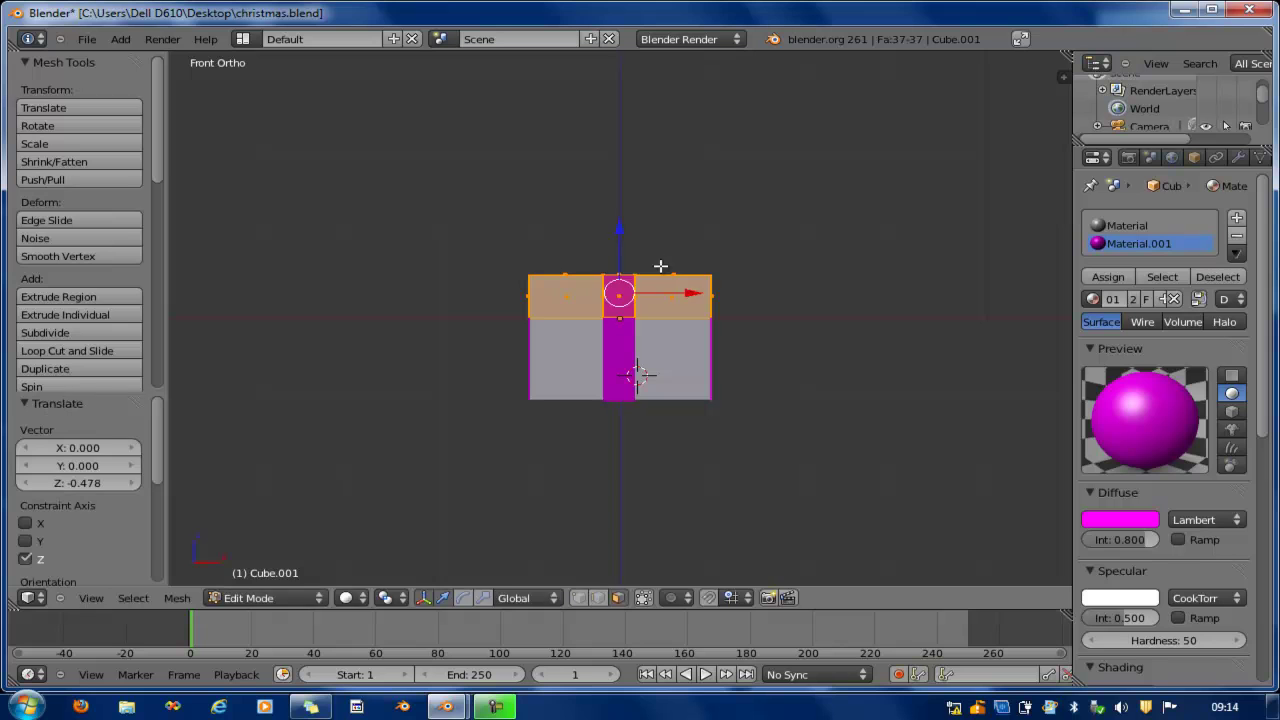
pyautogui.moveTo(693, 295); pyautogui.dragTo(780, 296)
# - In Object Mode, move the lid back up and about 0.97 along negative X, fine-tuning it to sit on the box
pyautogui.press('Tab')
pyautogui.moveTo(624, 258); pyautogui.dragTo(623, 214)
pyautogui.moveTo(670, 278); pyautogui.dragTo(585, 278)
pyautogui.scroll(5, 613, 218)
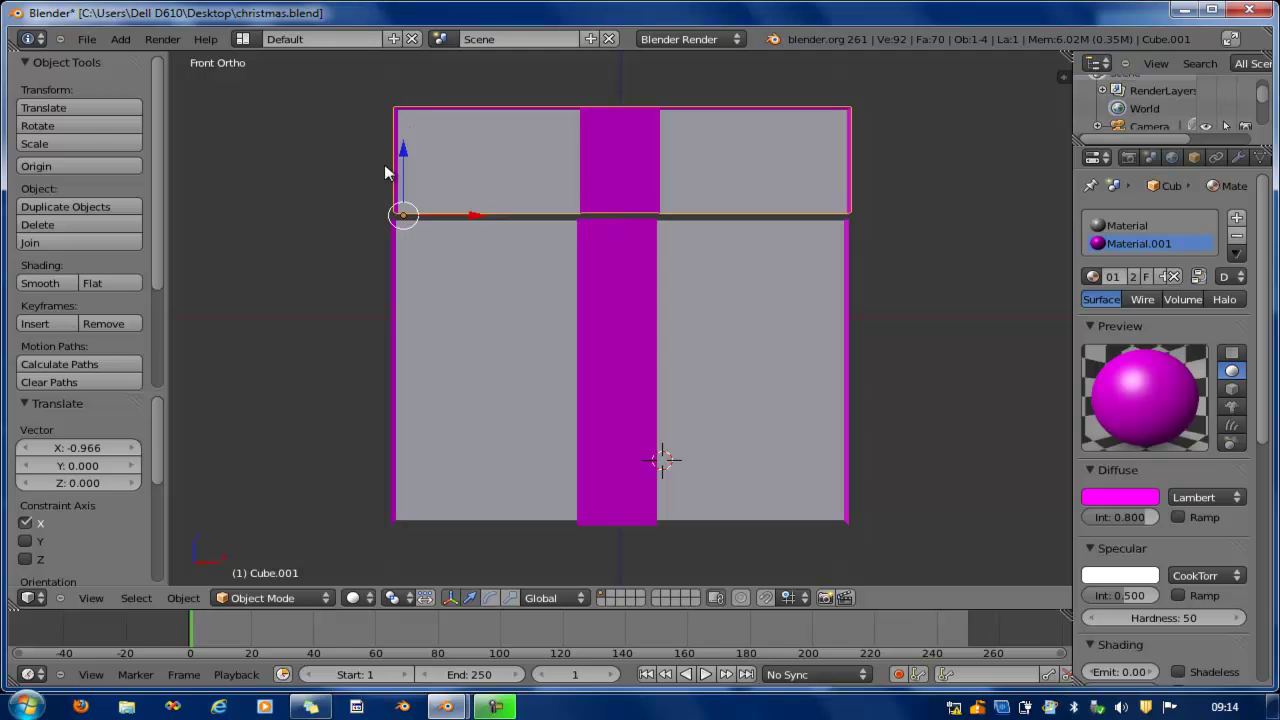
pyautogui.moveTo(402, 147); pyautogui.dragTo(403, 152)
pyautogui.moveTo(471, 215); pyautogui.dragTo(469, 216)
# - Try opening the lid about 21° in front view and about 16° more around global Y, and undo both rotations
pyautogui.press('r')
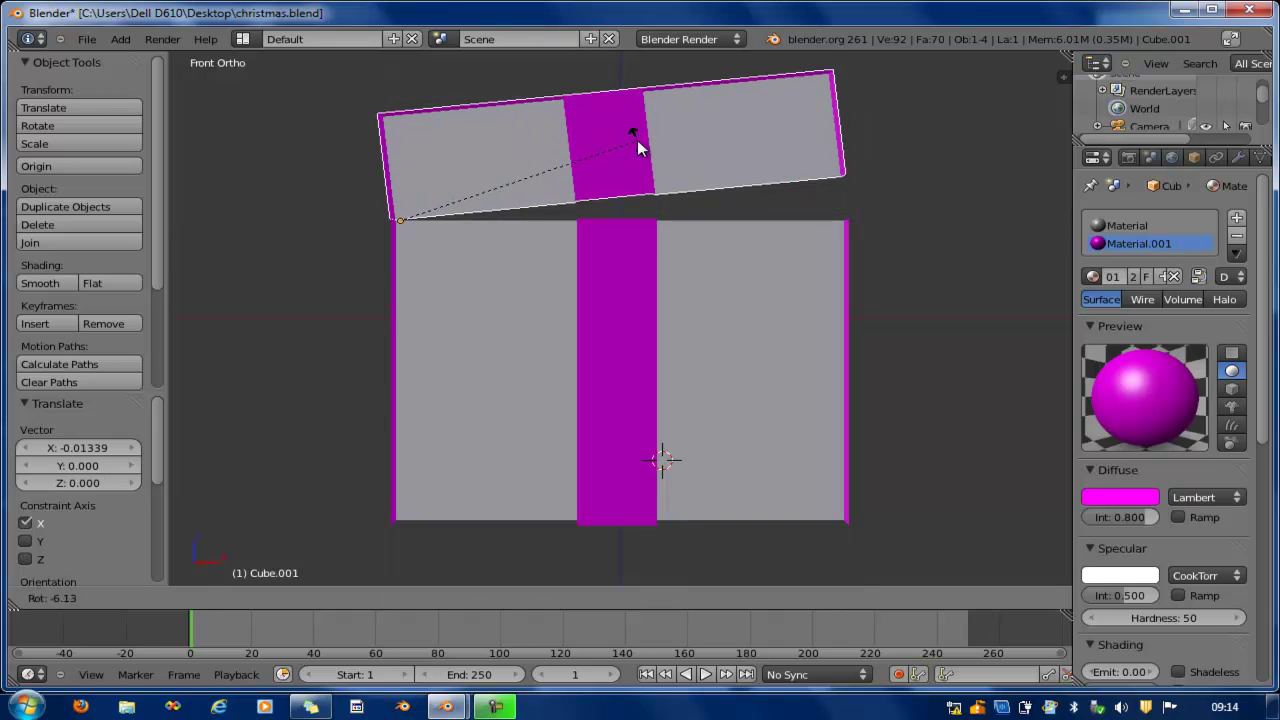
pyautogui.click(574, 115)
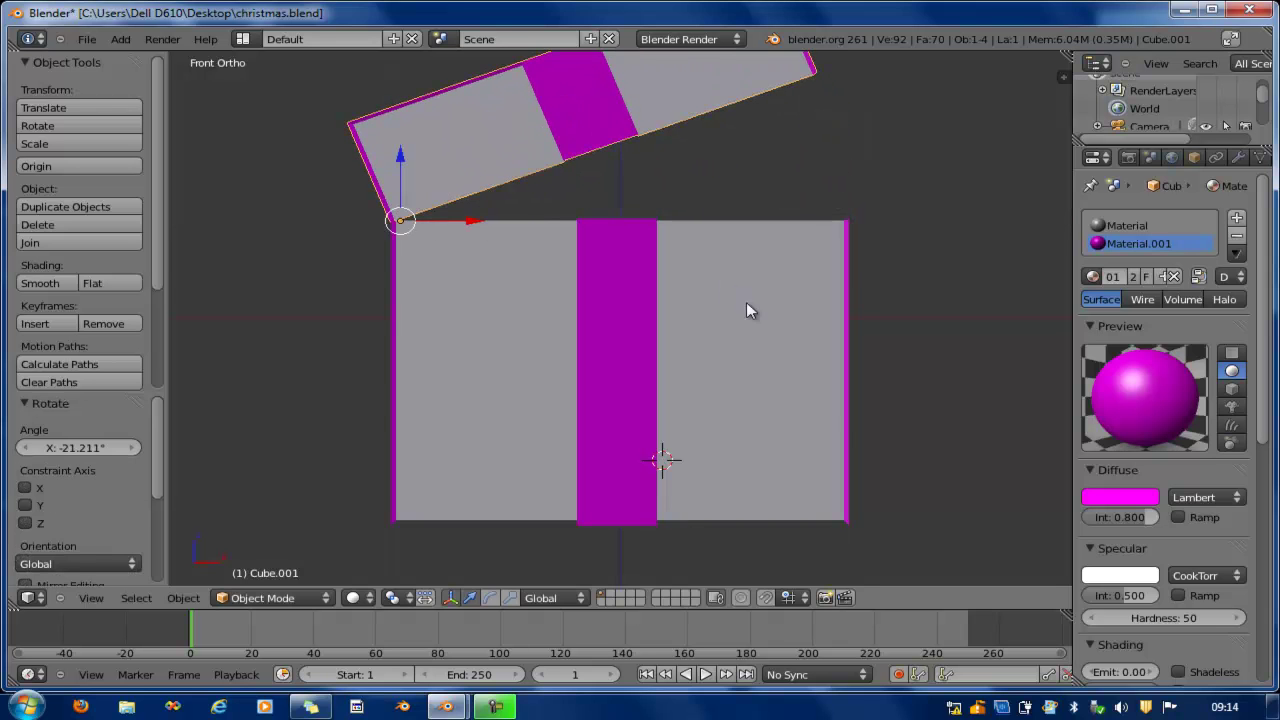
pyautogui.scroll(-2, 854, 428)
pyautogui.moveTo(854, 428); pyautogui.dragTo(751, 437, button='middle')
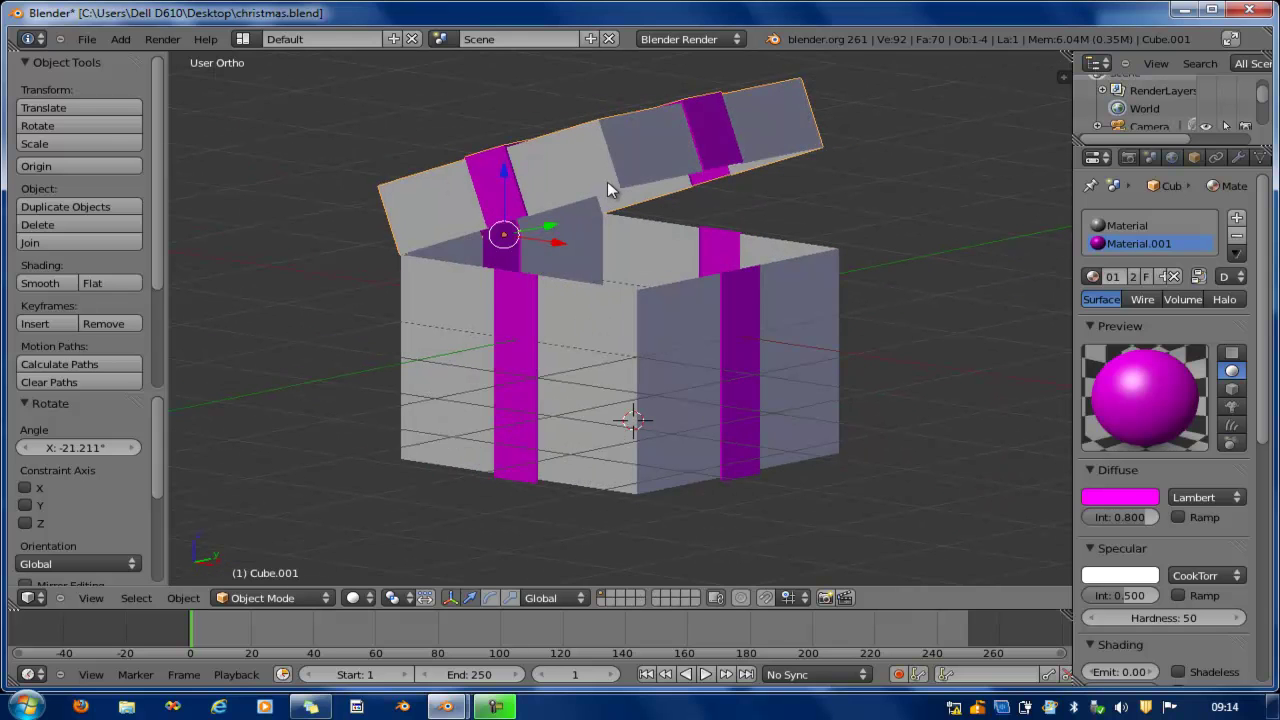
pyautogui.press('r')
pyautogui.press('y')
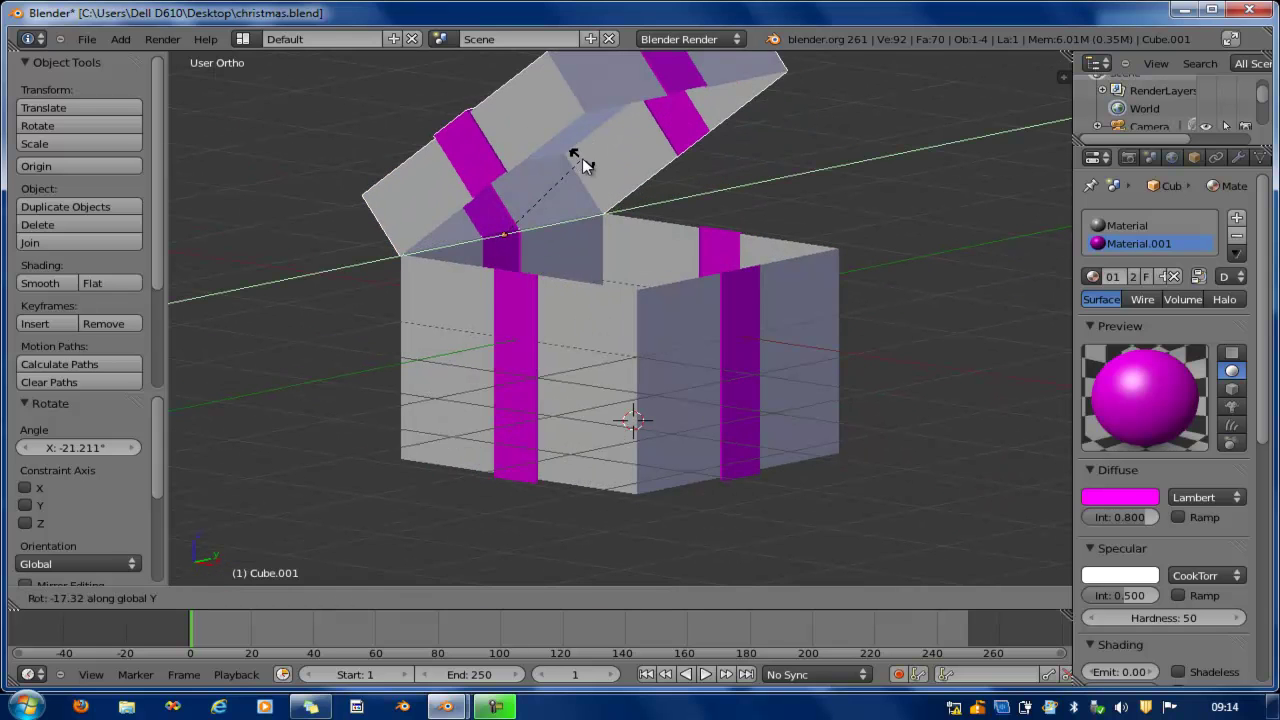
pyautogui.click(584, 160)
pyautogui.scroll(-3, 663, 232)
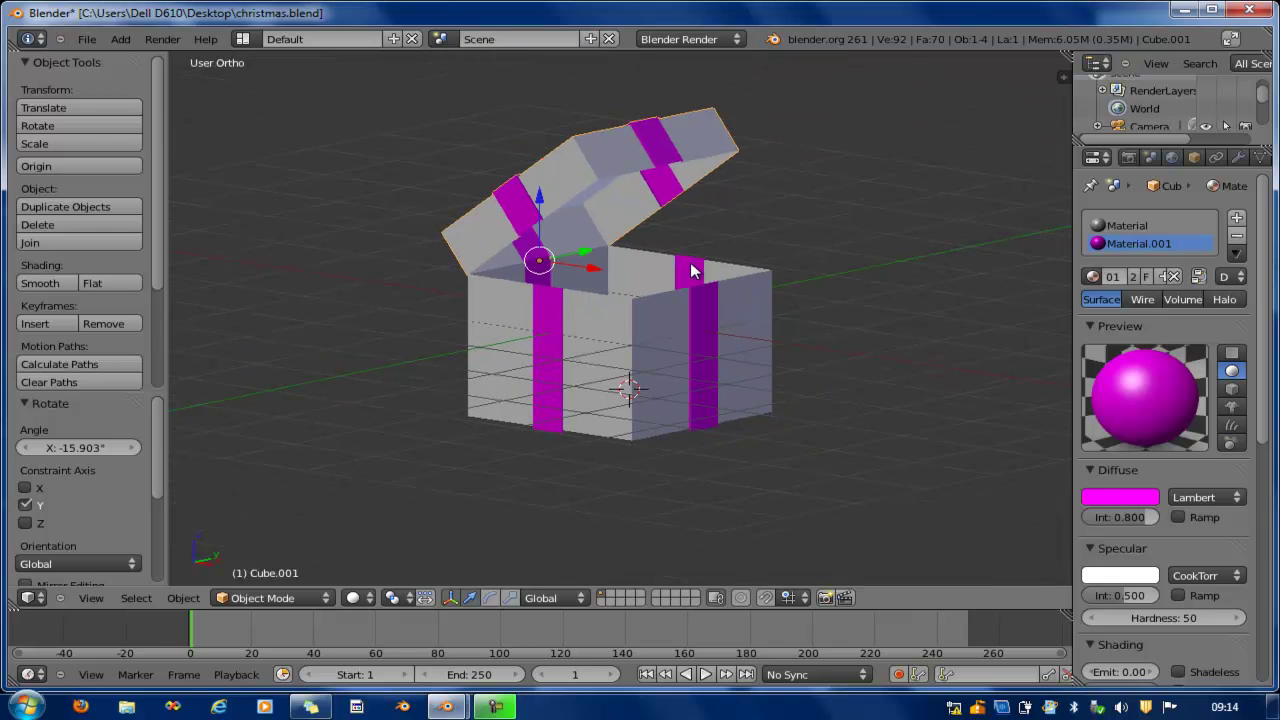
pyautogui.hotkey('ctrl', 'z')
pyautogui.hotkey('ctrl', 'z')
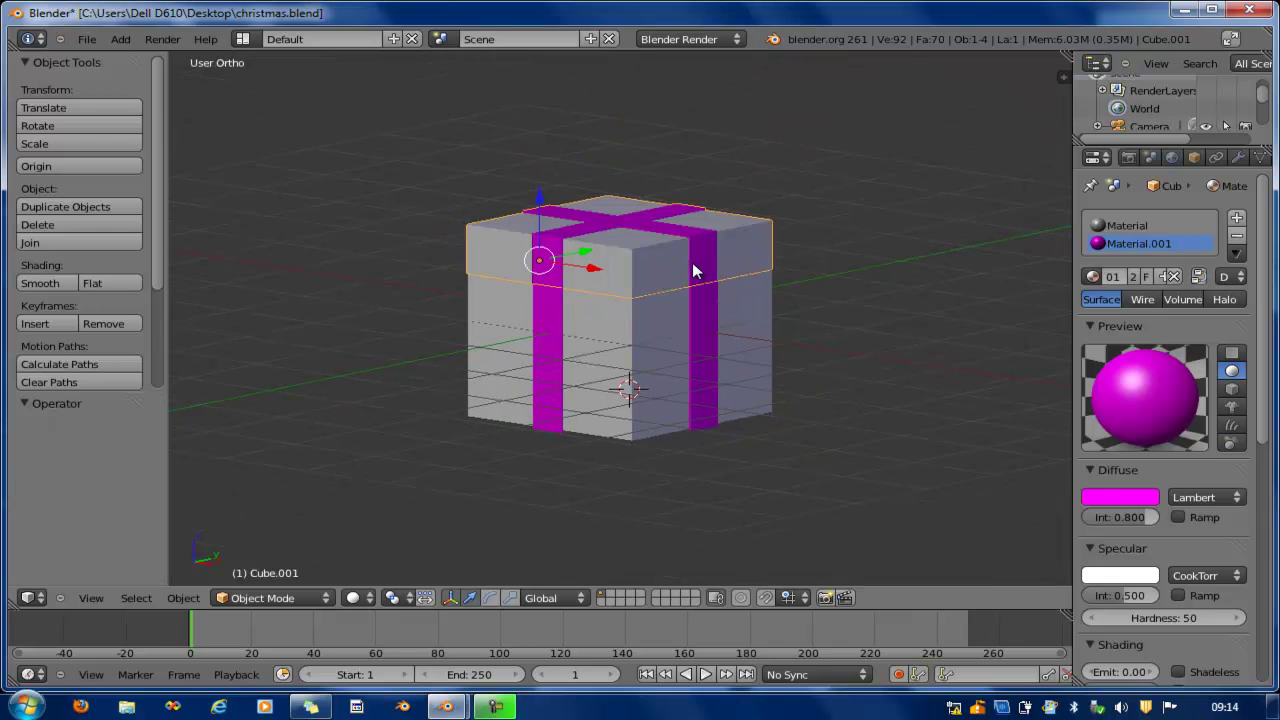
# - Deselect the lid, add a Bezier curve in front view, and move it straight up above the box
pyautogui.press('KP_1')
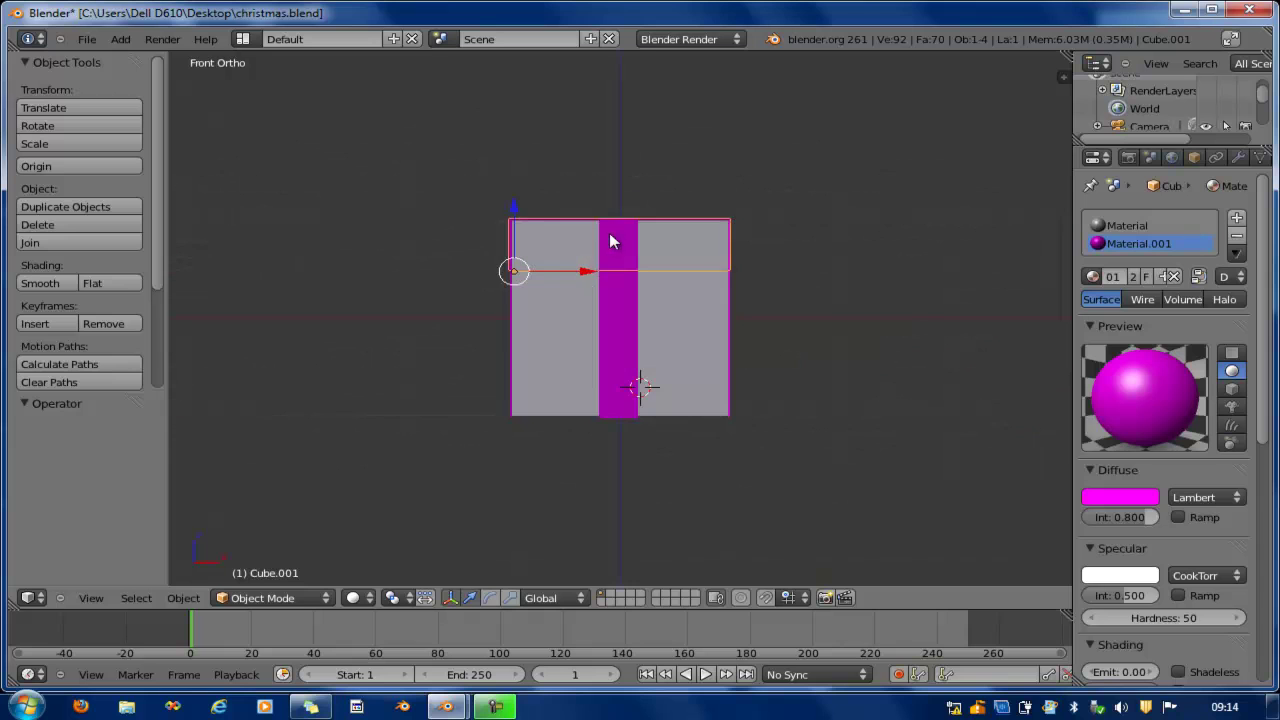
pyautogui.press('a')
pyautogui.hotkey('shift', 'a')
pyautogui.moveTo(622, 169)
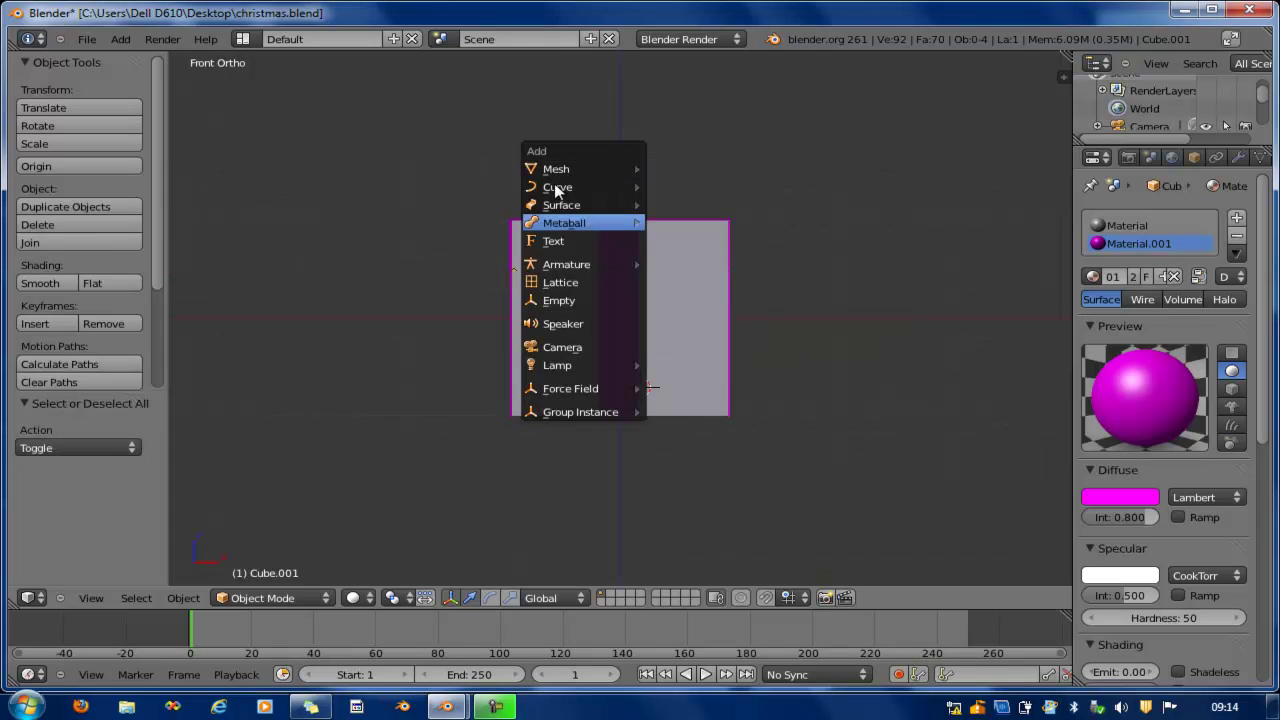
pyautogui.moveTo(562, 188)
pyautogui.click(679, 189)
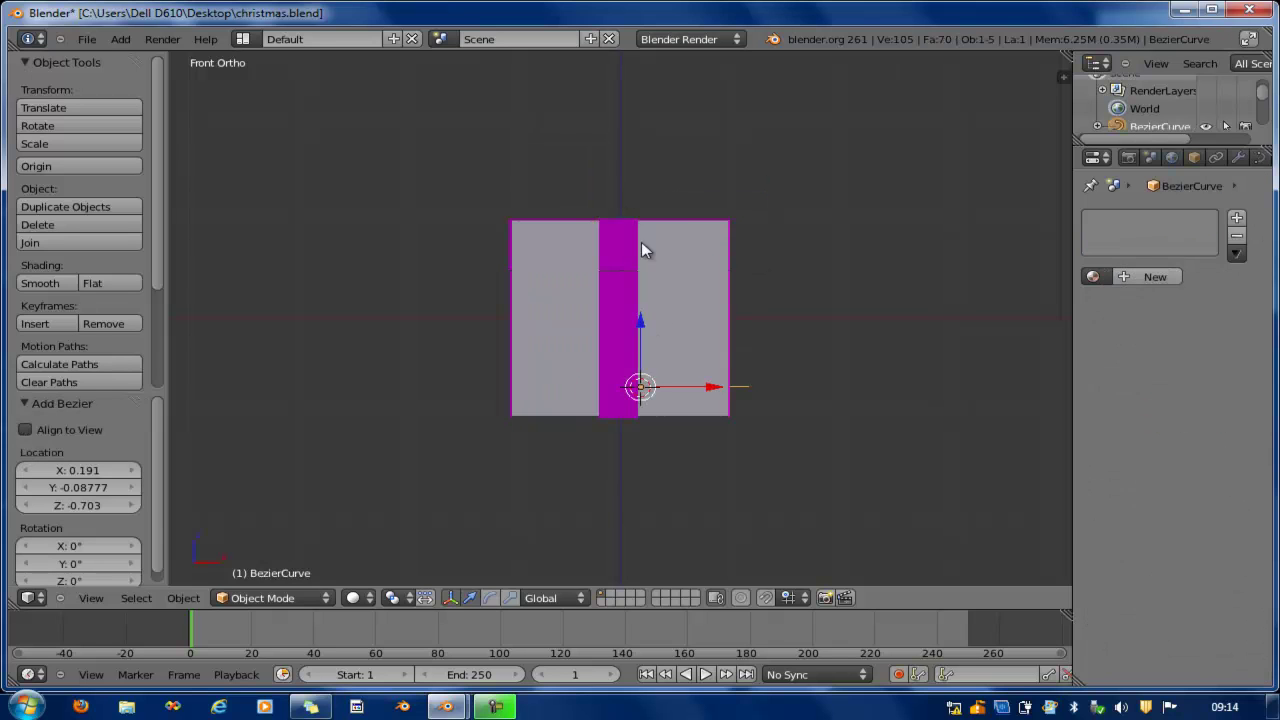
pyautogui.moveTo(648, 323); pyautogui.dragTo(656, 107)
# - In Edit Mode, lower the curve's left control point by about 0.222 along Z
pyautogui.press('Tab')
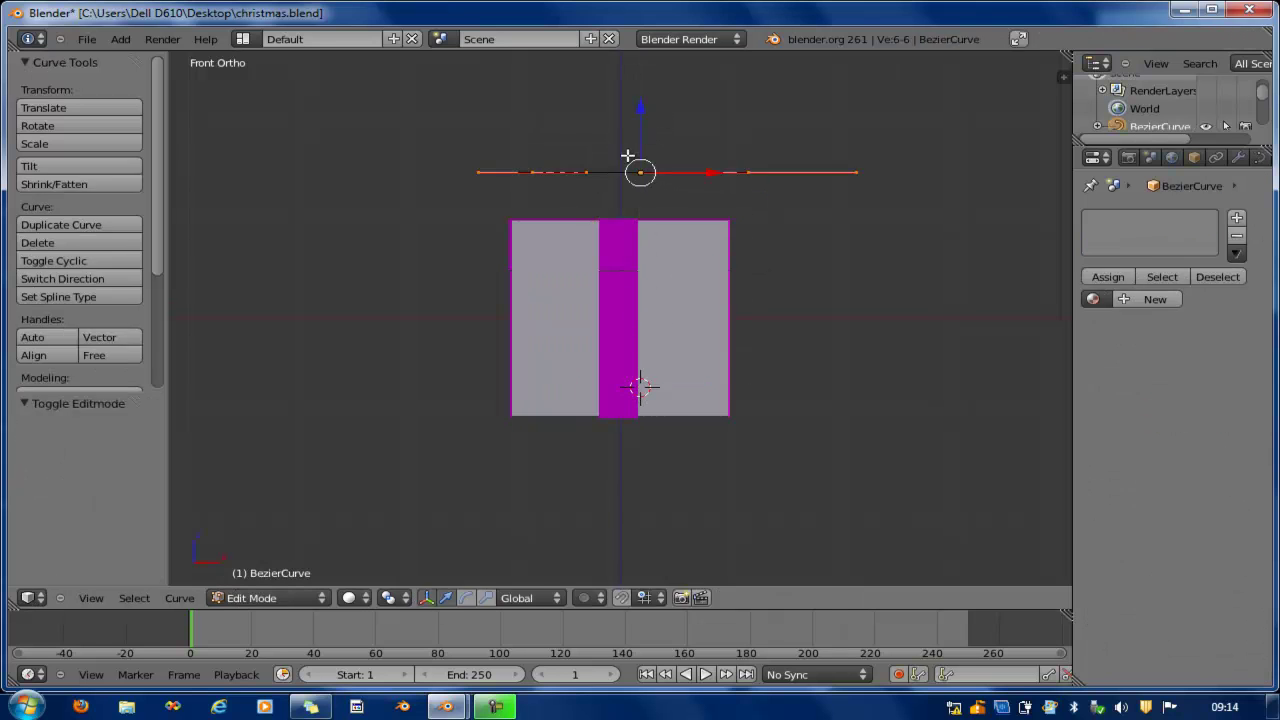
pyautogui.rightClick(534, 173)
pyautogui.press('g')
pyautogui.click(534, 192)
# - Move the left point's handle about -0.592 X, 1.055 Z and the right point's inner handle about 0.574 X, 0.750 Z to arch the curve
pyautogui.rightClick(588, 193)
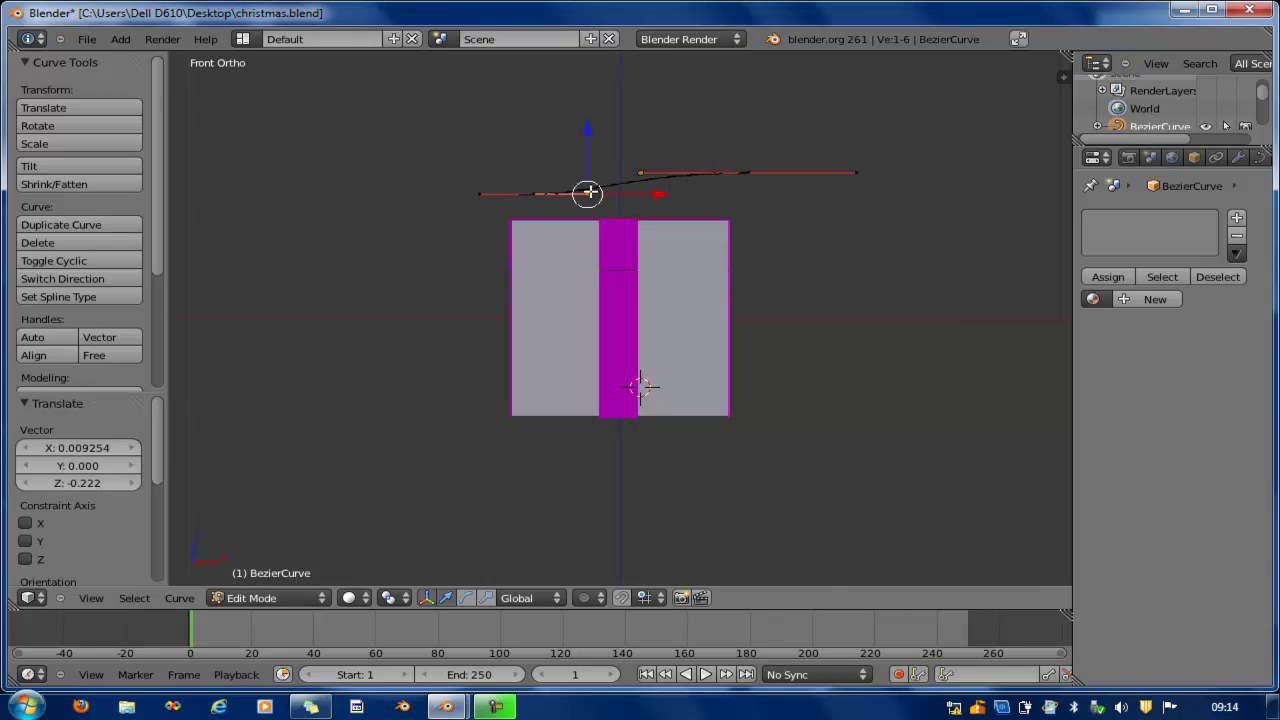
pyautogui.press('r')
pyautogui.click(520, 126)
pyautogui.rightClick(586, 194)
pyautogui.press('g')
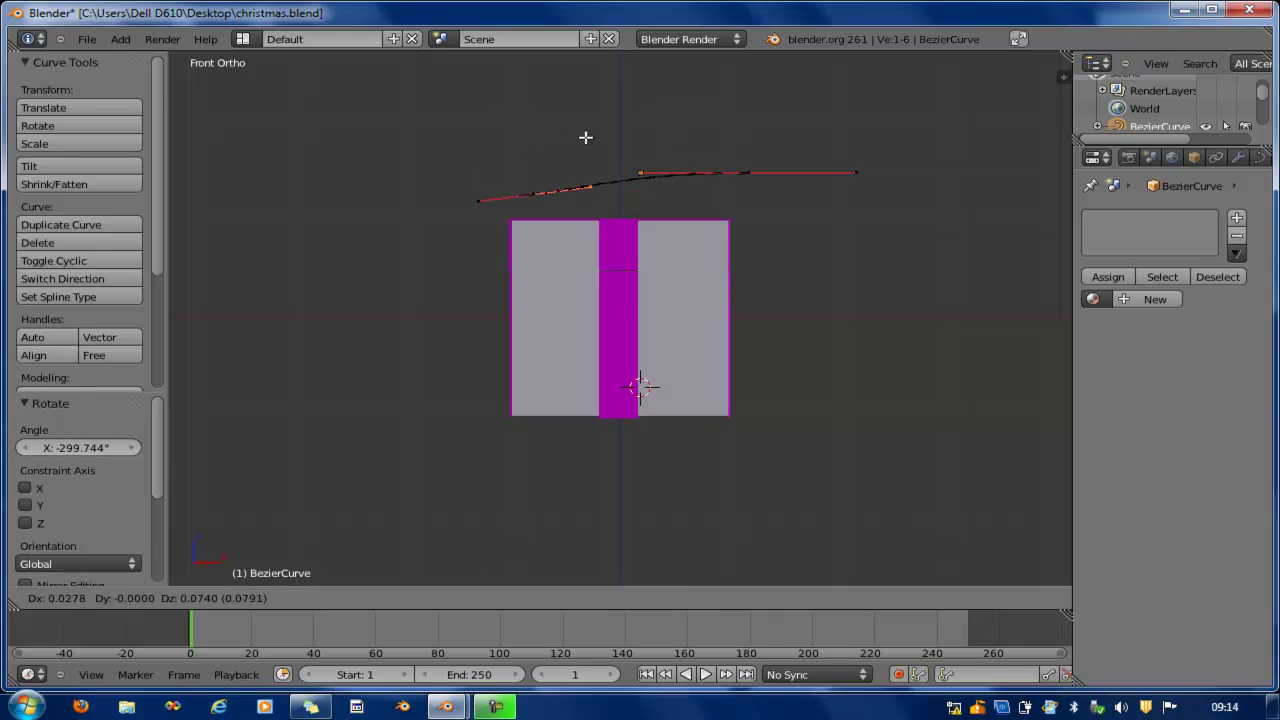
pyautogui.click(521, 96)
pyautogui.rightClick(665, 189)
pyautogui.press('g')
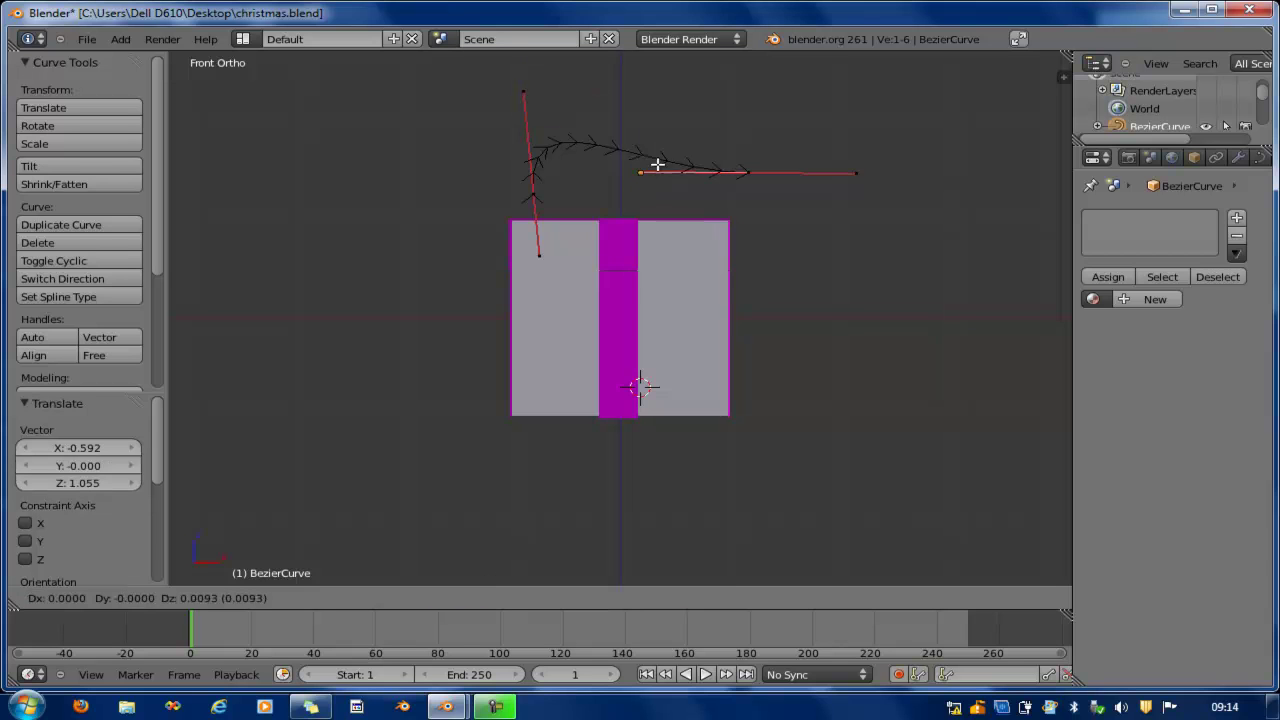
pyautogui.click(757, 177)
# - Extend the curve from its right end with a third point, swing its handle, and move the point about -0.722 X, -0.111 Z
pyautogui.rightClick(757, 177)
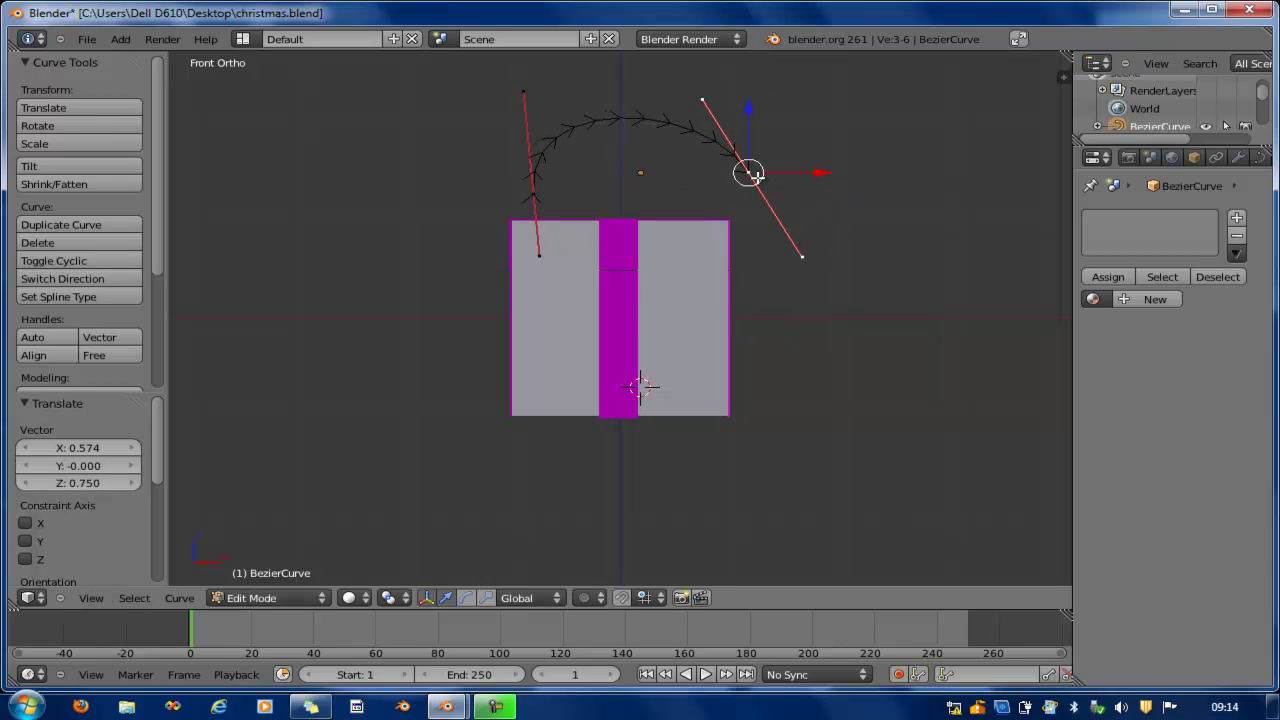
pyautogui.keyDown('ctrl'); pyautogui.click(652, 205); pyautogui.keyUp('ctrl')
pyautogui.rightClick(607, 137)
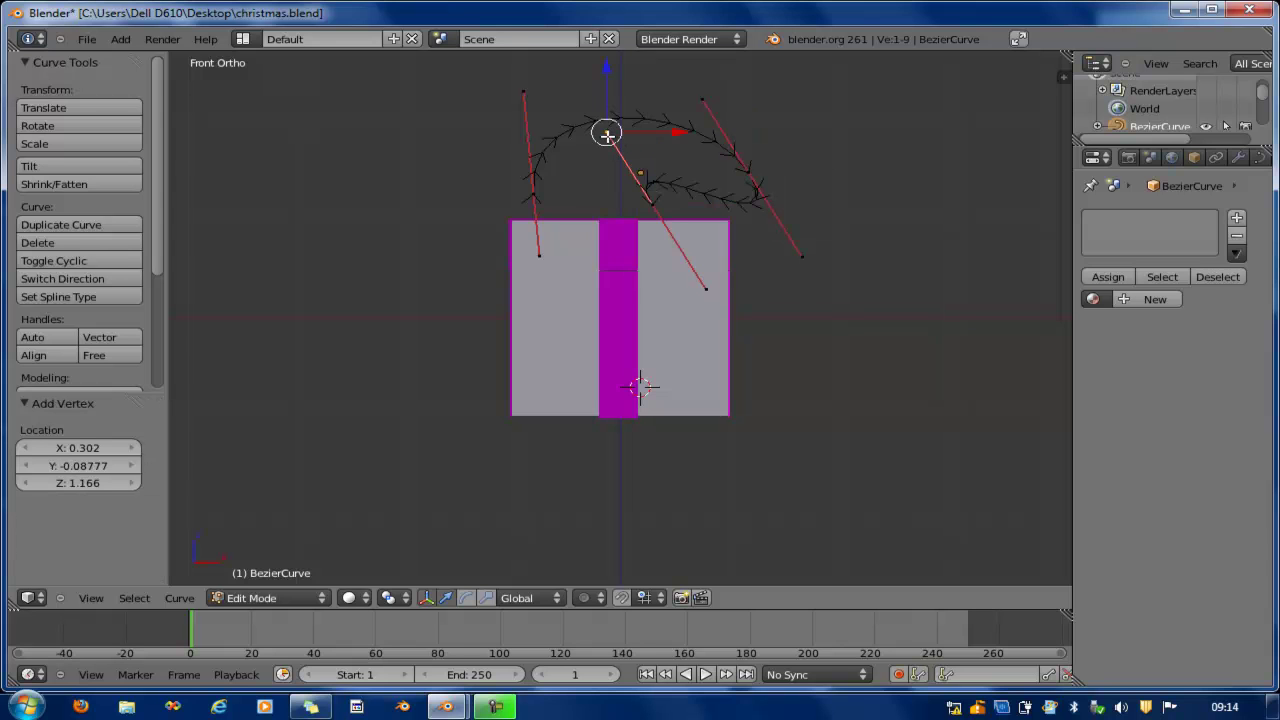
pyautogui.press('g')
pyautogui.click(721, 213)
pyautogui.rightClick(654, 206)
pyautogui.press('g')
pyautogui.click(574, 216)
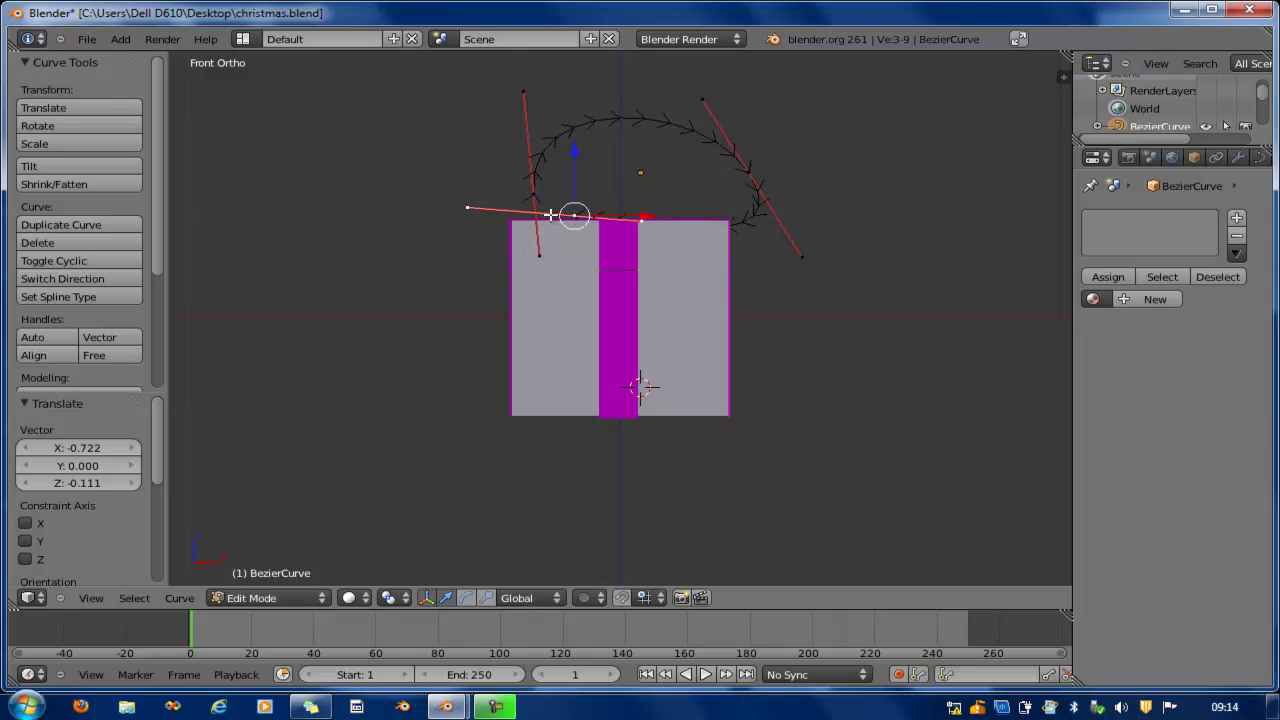
# - Move the first point's lower handle about -0.352 X, 0.185 Z, and bring the curve's last point to the first point
pyautogui.rightClick(545, 254)
pyautogui.press('g')
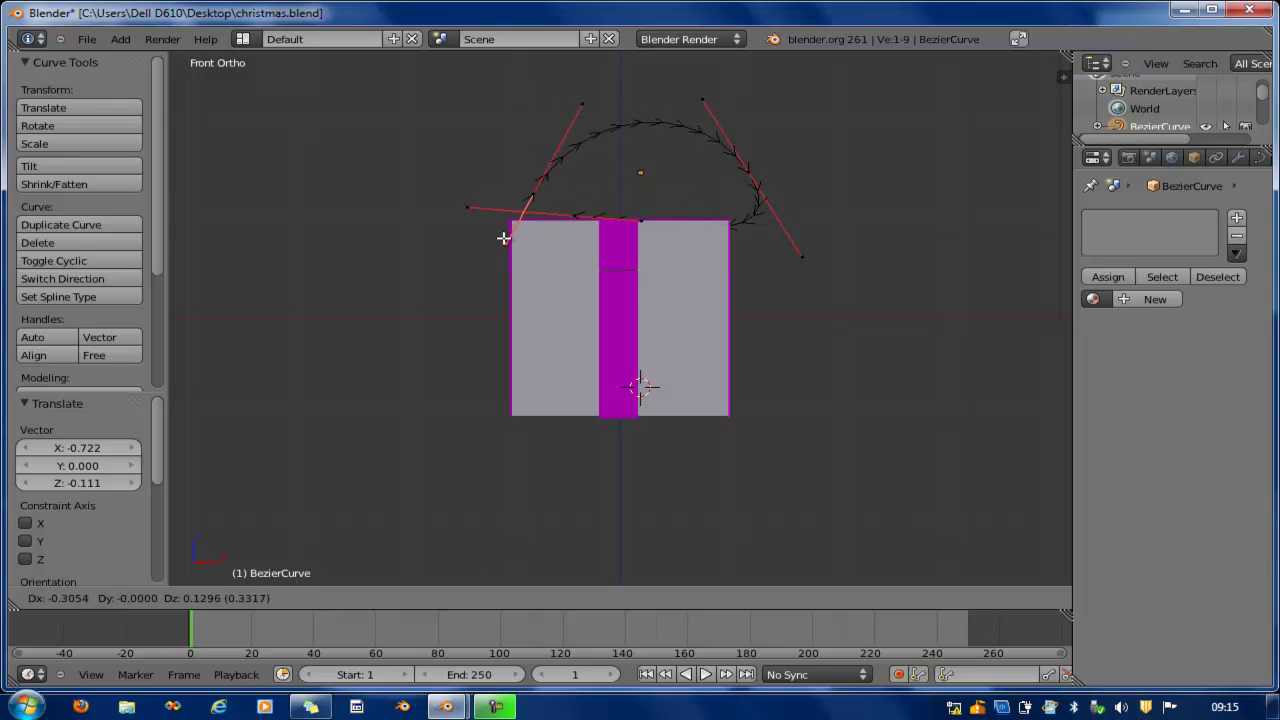
pyautogui.click(501, 237)
pyautogui.rightClick(581, 218)
pyautogui.press('g')
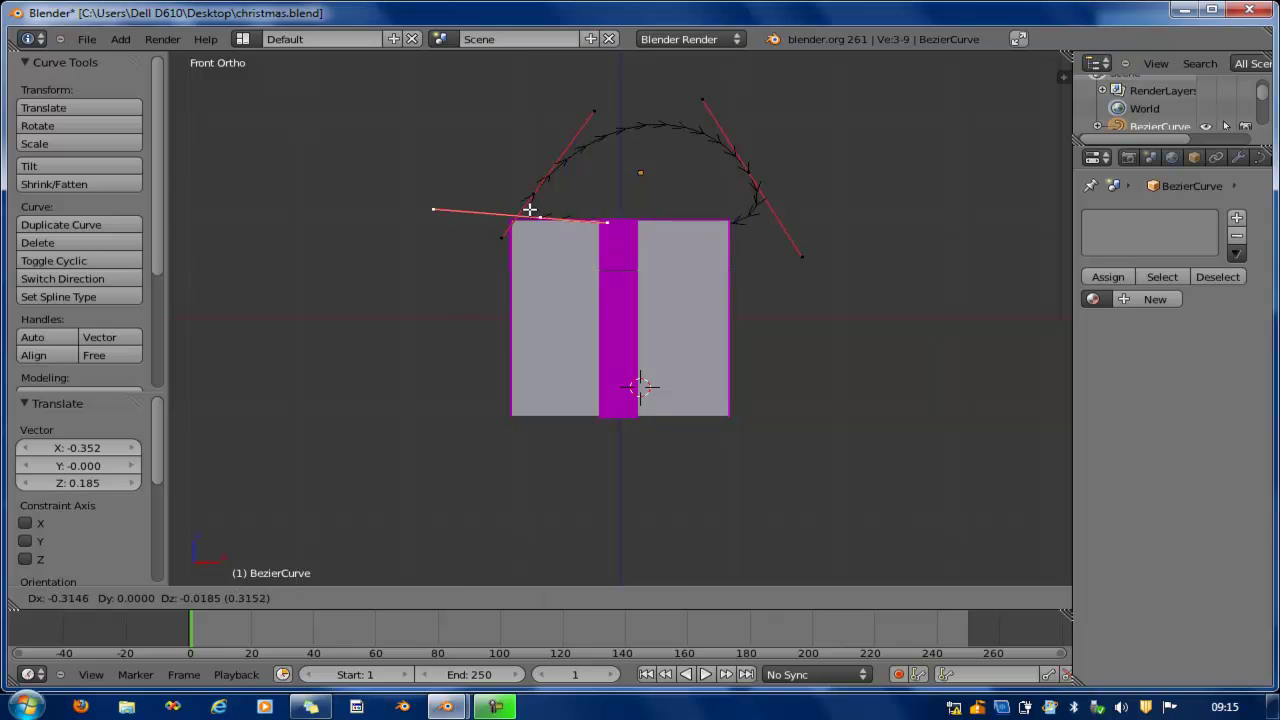
pyautogui.click(534, 205)
# - Raise the loop's right control point about 0.518 along Z and pull its lower handle about 0.342 toward negative X
pyautogui.rightClick(748, 178)
pyautogui.press('g')
pyautogui.click(798, 206)
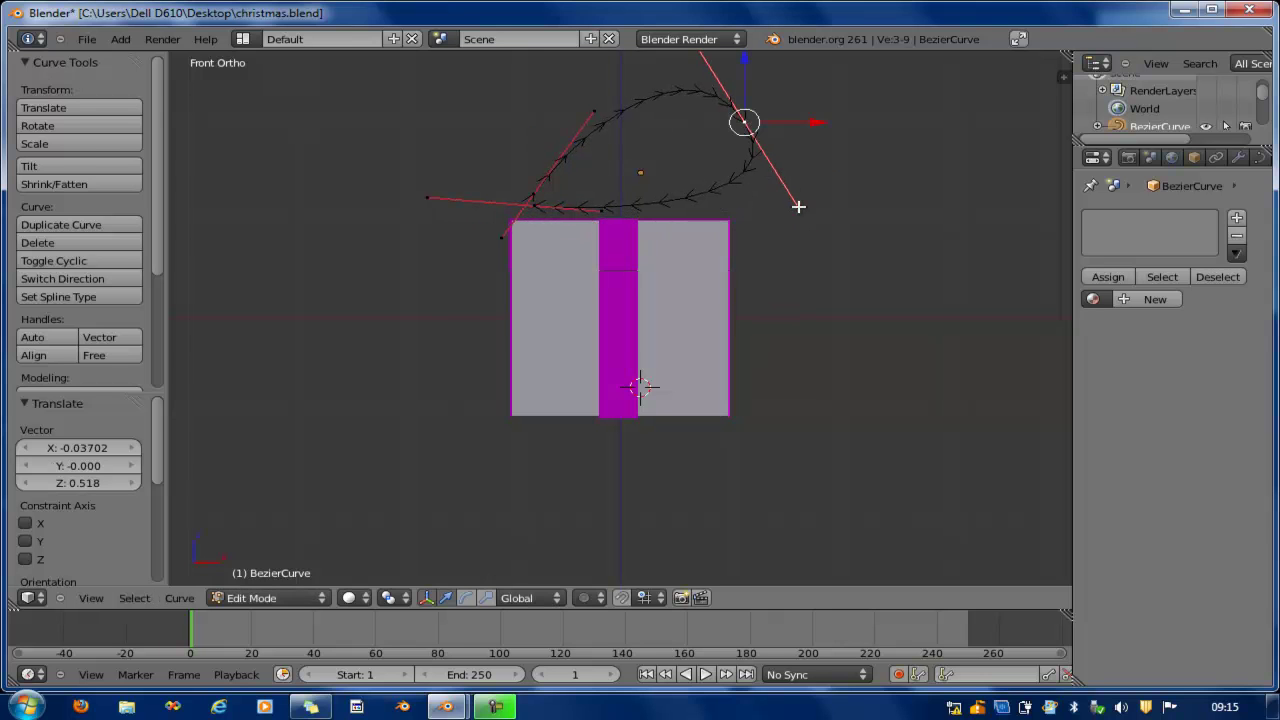
pyautogui.rightClick(800, 209)
pyautogui.press('g')
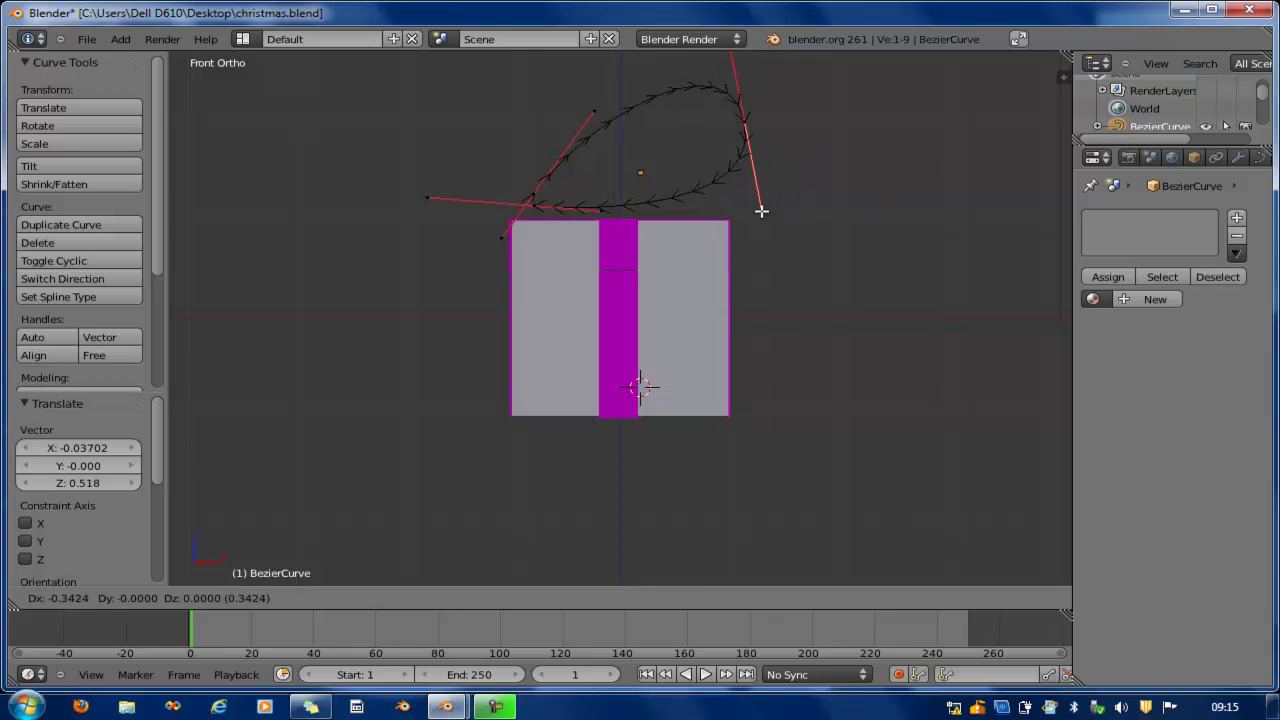
pyautogui.click(761, 211)
# - In Object Mode, scale the loop curve down to about 0.246 and enlarge it slightly
pyautogui.press('Tab')
pyautogui.press('s')
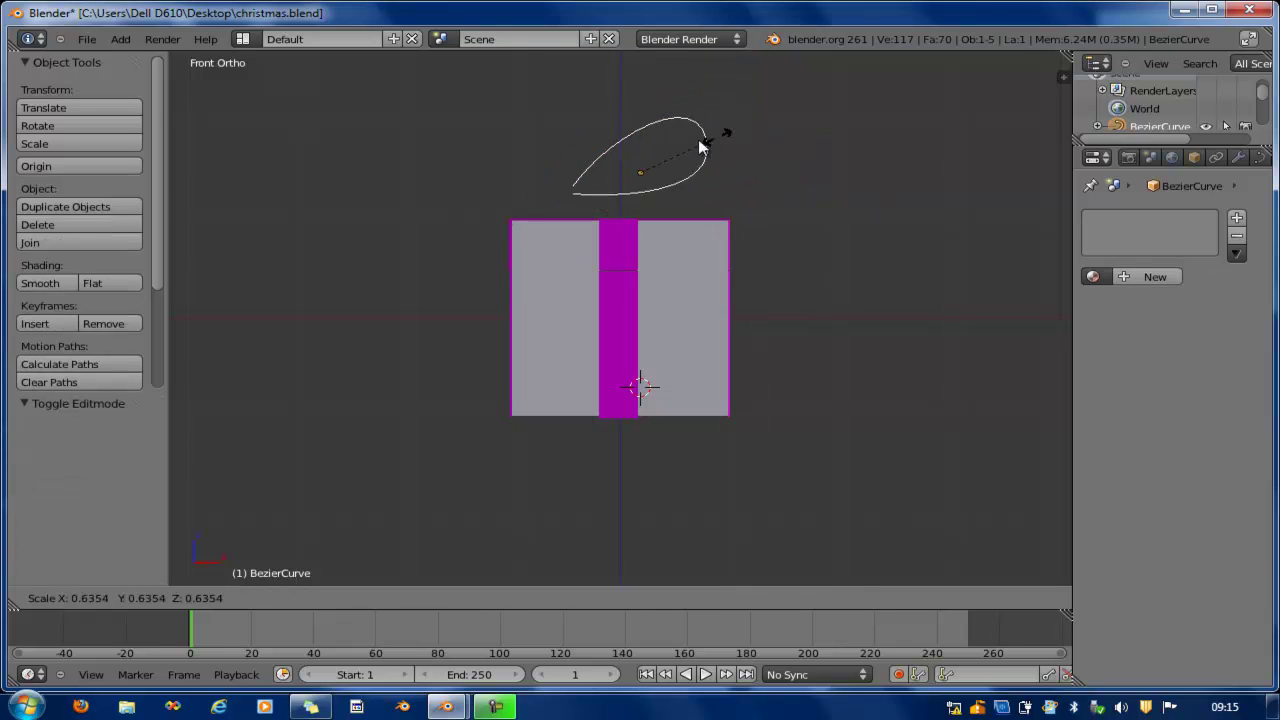
pyautogui.click(669, 157)
pyautogui.press('s')
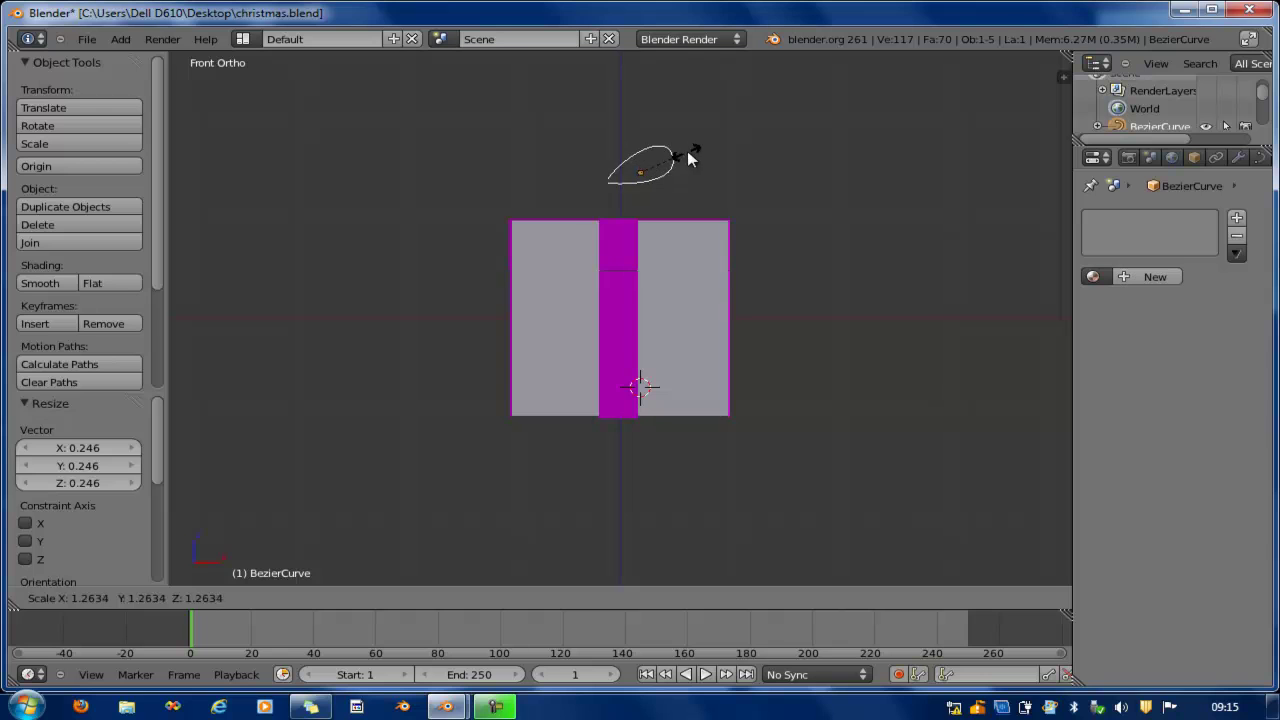
pyautogui.click(687, 151)
# - Lower the loop curve along Z onto the lid, rotate it, and shift it about 0.056 along X
pyautogui.press('g')
pyautogui.press('z')
pyautogui.click(643, 143)
pyautogui.press('r')
pyautogui.click(644, 145)
pyautogui.press('g')
pyautogui.press('x')
pyautogui.click(717, 197)
# - In top view, edit the curve and move the off-line handle about -0.167 and then -0.013 along Y to flatten the loop into one plane
pyautogui.moveTo(717, 197); pyautogui.dragTo(648, 226, button='middle')
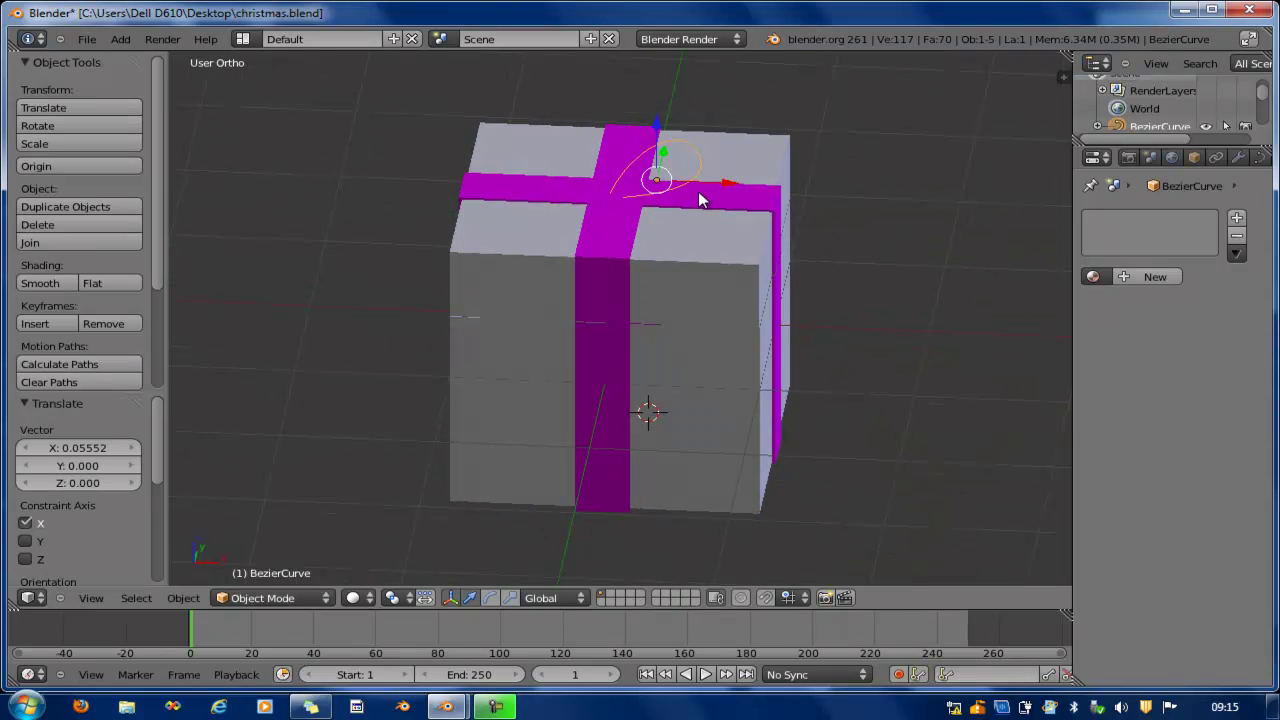
pyautogui.press('KP_1')
pyautogui.press('KP_7')
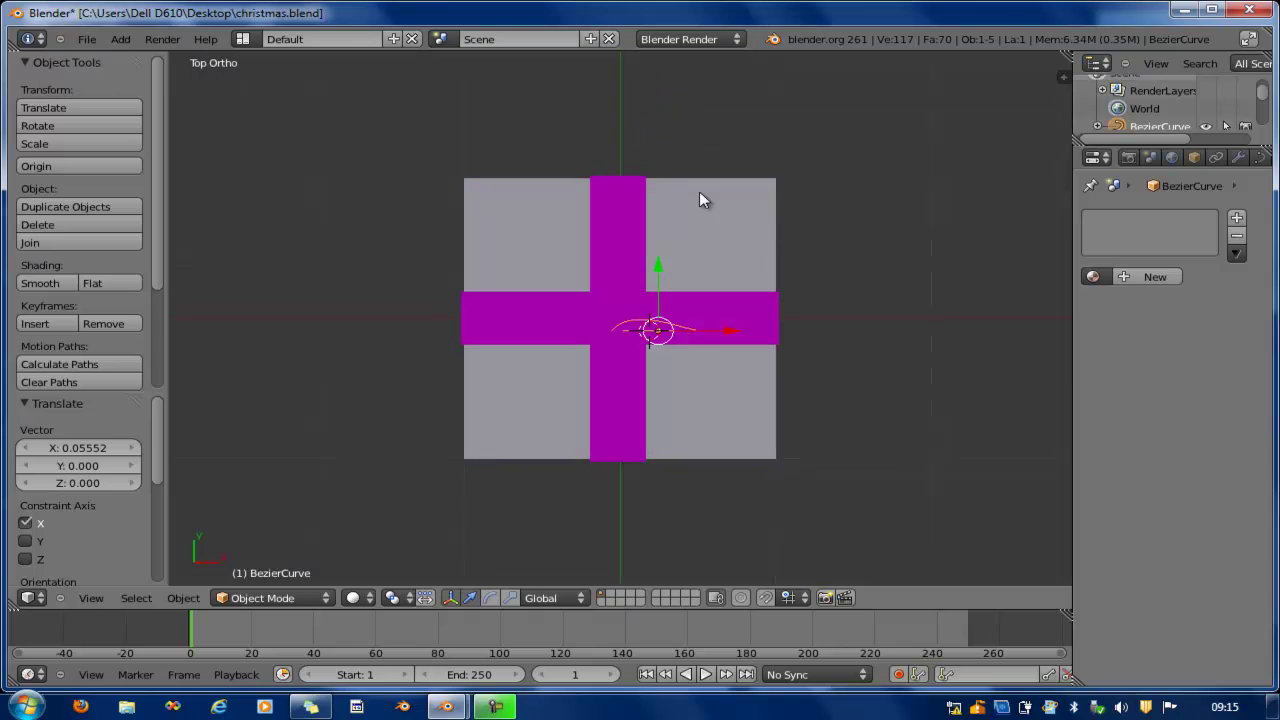
pyautogui.press('Tab')
pyautogui.rightClick(637, 302)
pyautogui.press('g')
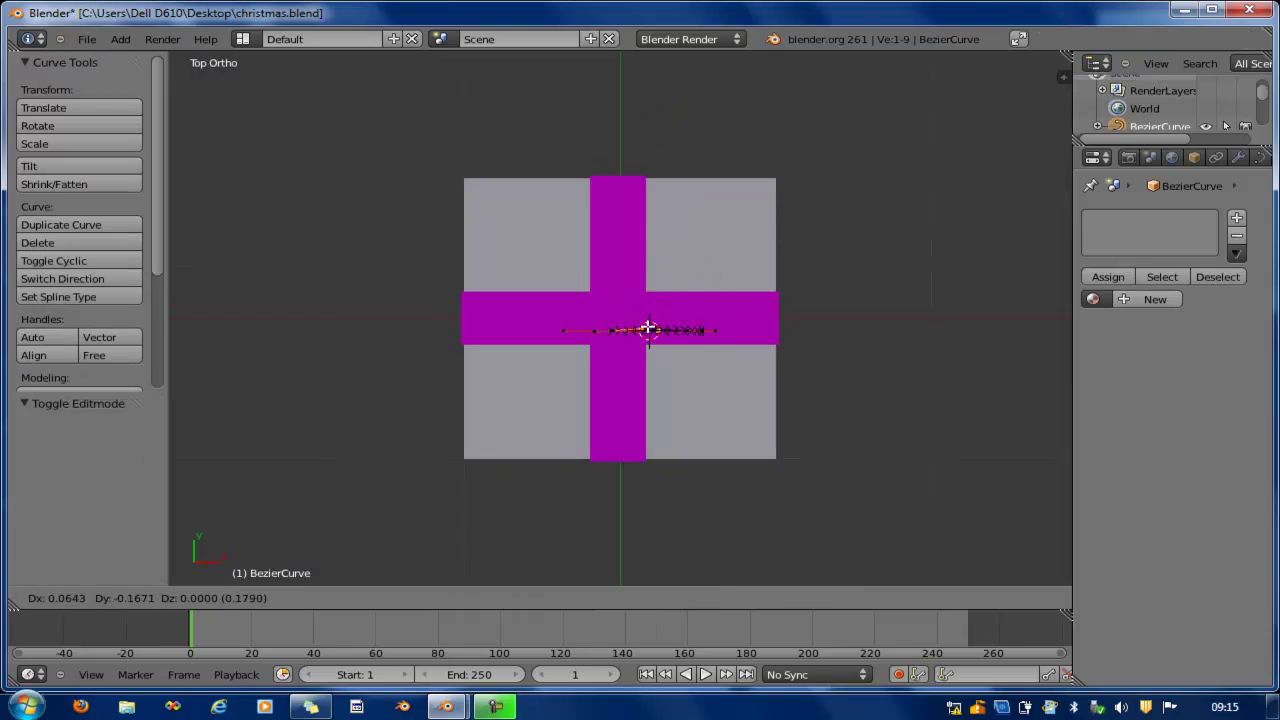
pyautogui.click(648, 328)
pyautogui.scroll(7, 646, 331)
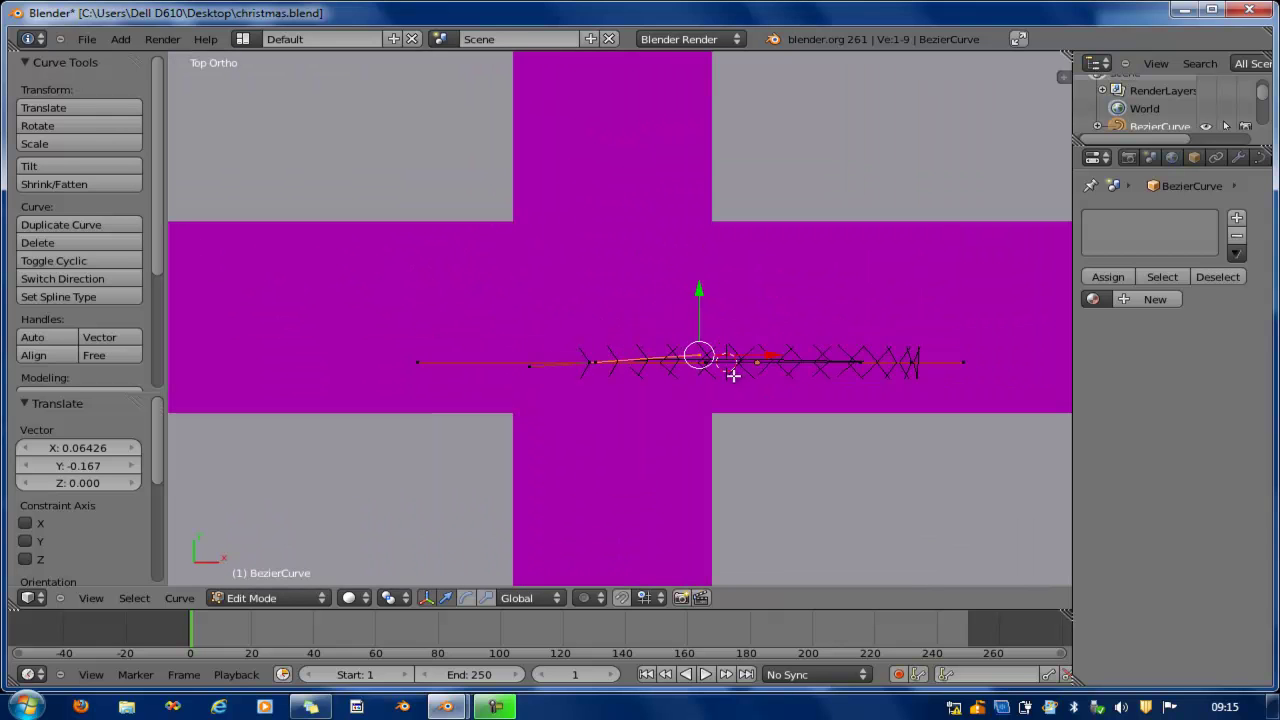
pyautogui.press('g')
pyautogui.click(726, 363)
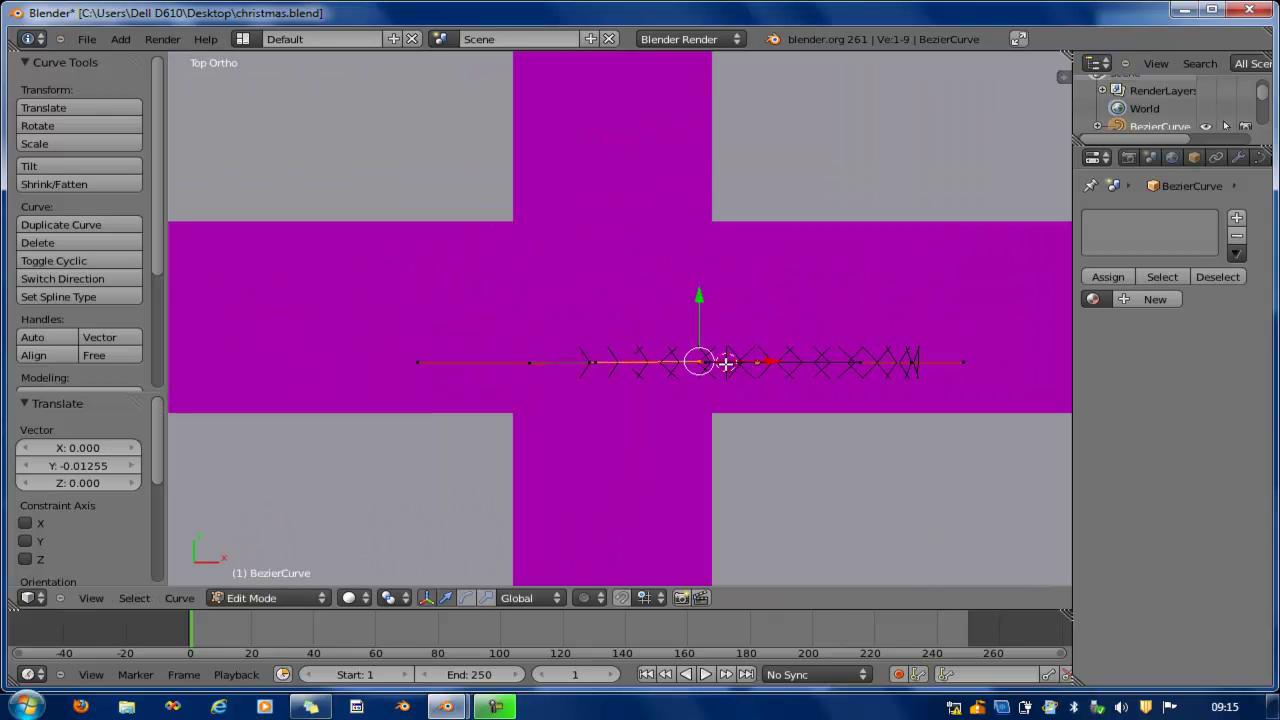
pyautogui.press('Tab')
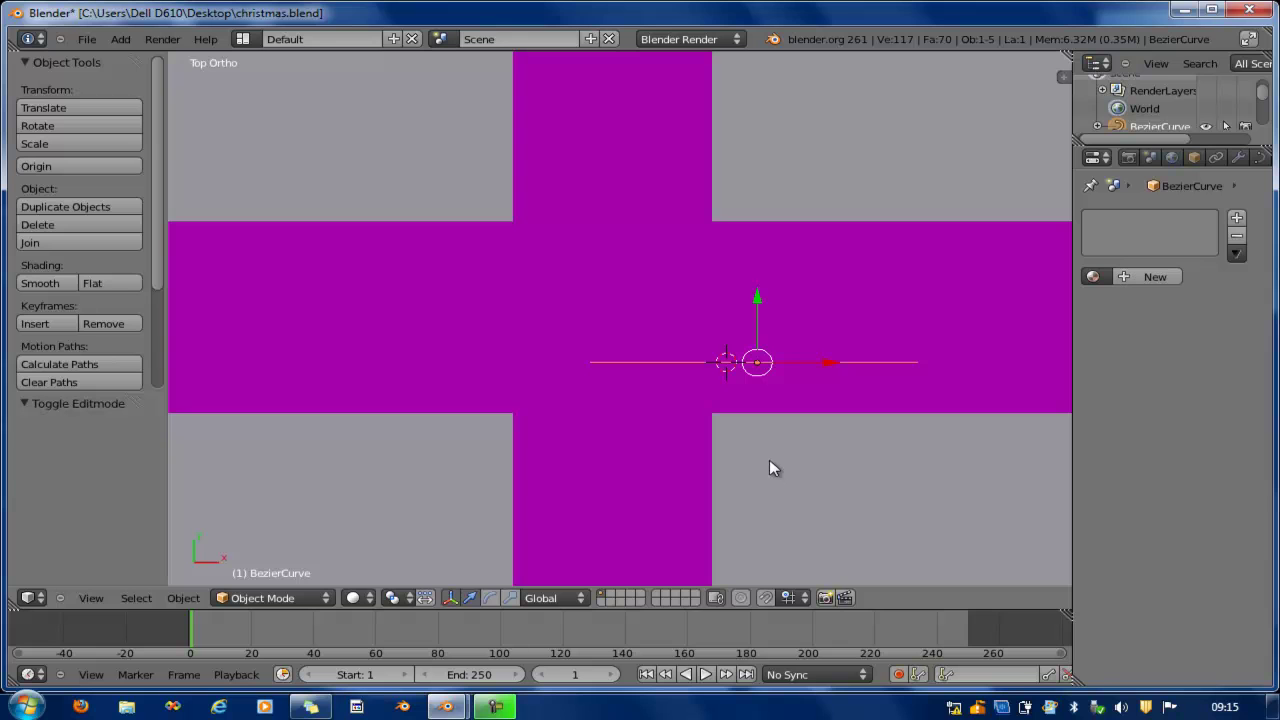
# - Return to front view, deselect the loop curve, and add a plane mesh
pyautogui.press('KP_1')
pyautogui.scroll(-3, 819, 205)
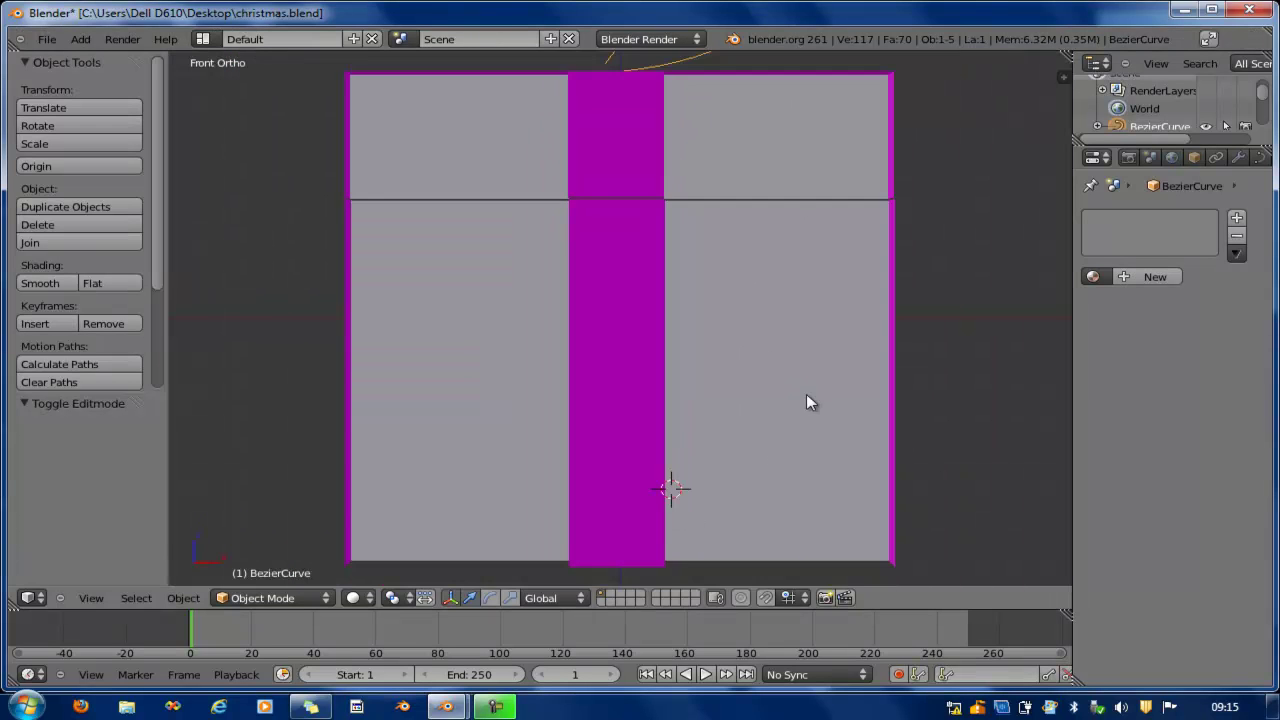
pyautogui.keyDown('shift'); pyautogui.moveTo(780, 258); pyautogui.dragTo(780, 414, button='middle'); pyautogui.keyUp('shift')
pyautogui.keyDown('shift'); pyautogui.moveTo(780, 223); pyautogui.dragTo(783, 287, button='middle'); pyautogui.keyUp('shift')
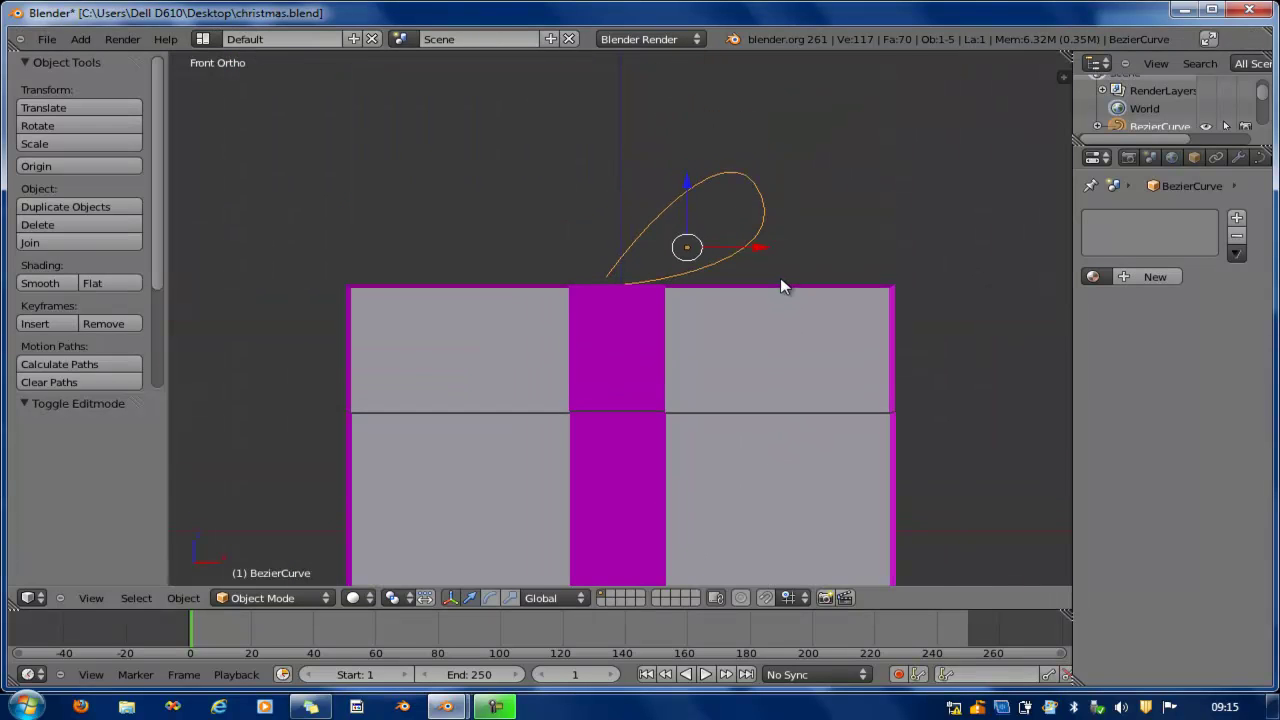
pyautogui.scroll(1, 783, 287)
pyautogui.press('a')
pyautogui.hotkey('shift', 'a')
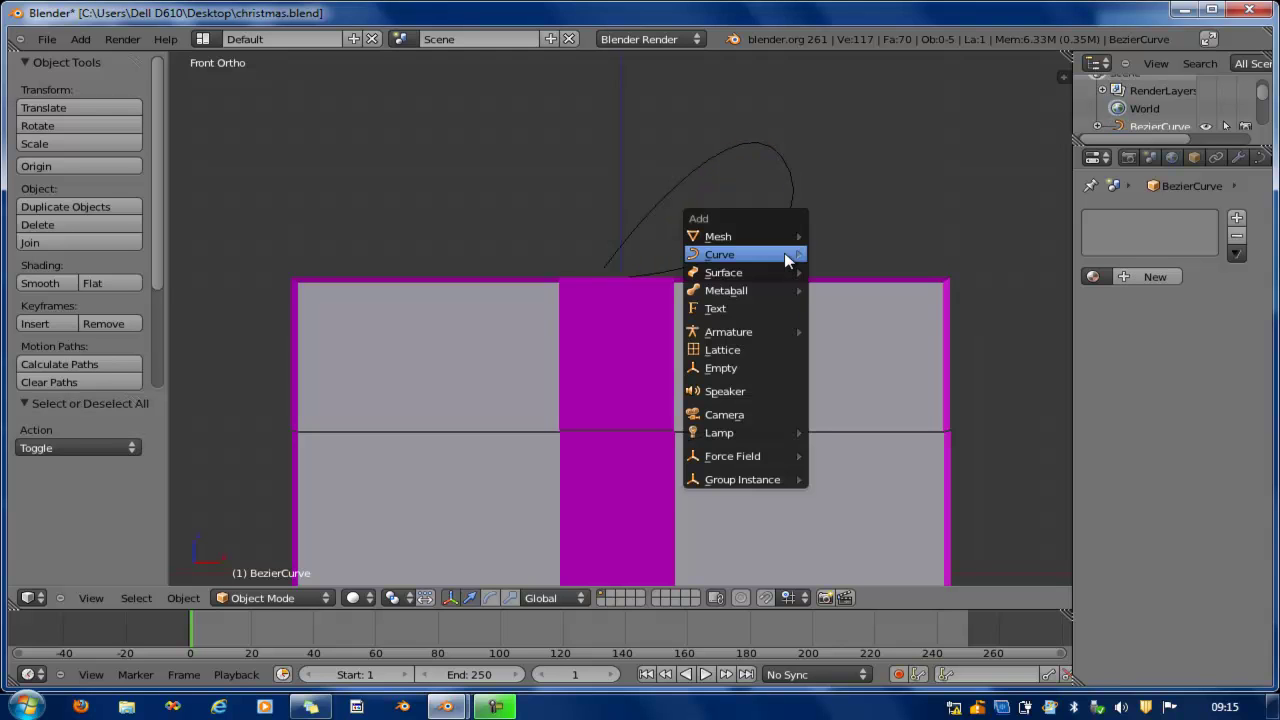
pyautogui.moveTo(785, 240)
pyautogui.click(838, 236)
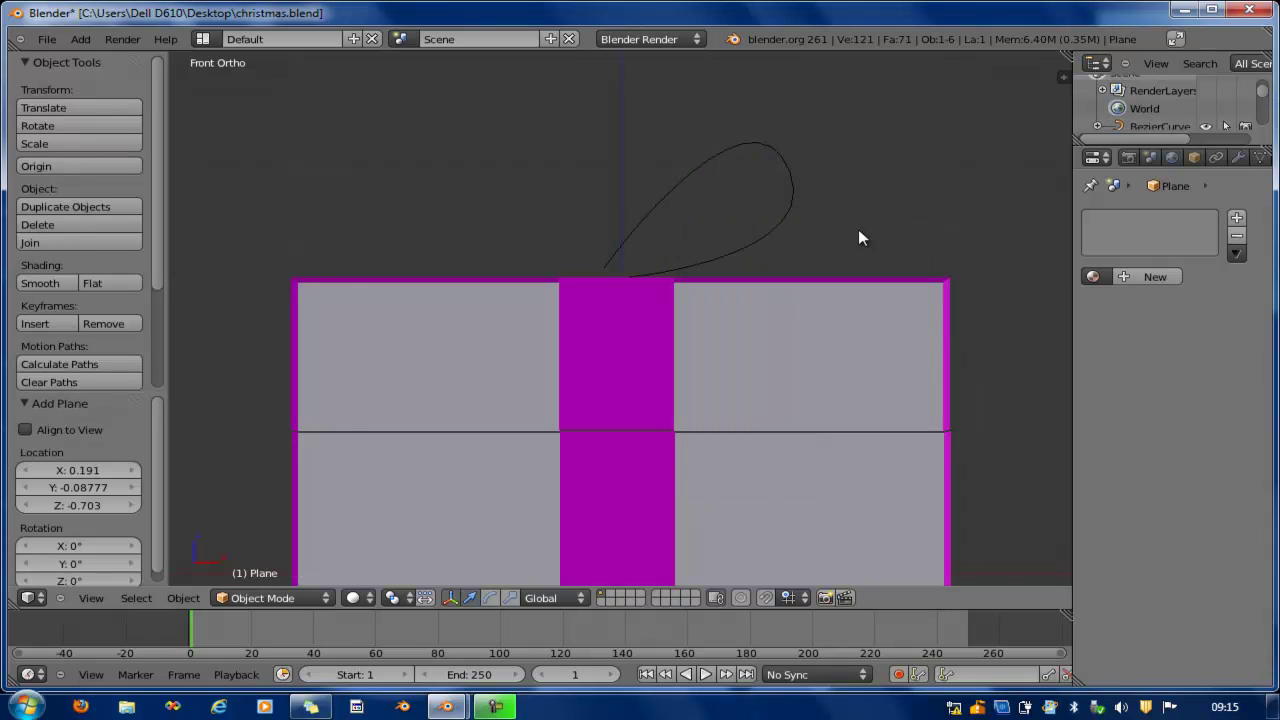
# - Move the new plane straight up to just above the loop curve and the lid
pyautogui.scroll(-5, 857, 249)
pyautogui.scroll(-3, 857, 250)
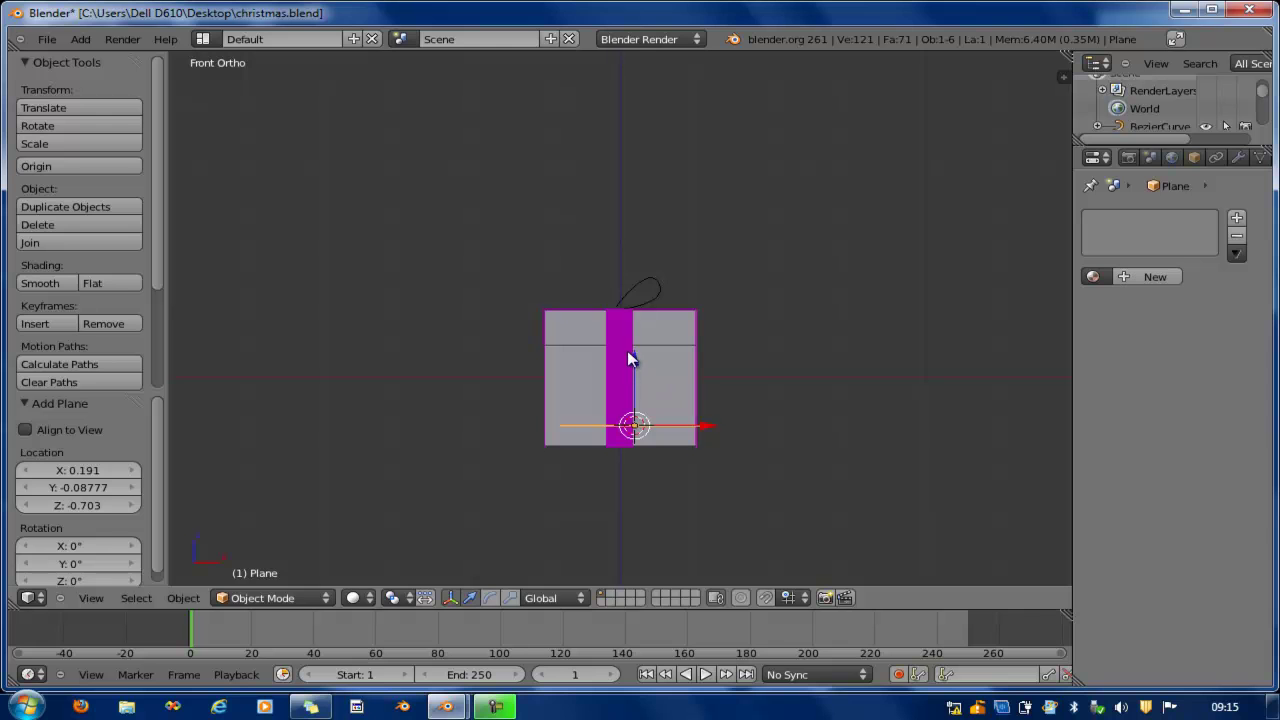
pyautogui.press('g')
pyautogui.click(629, 196)
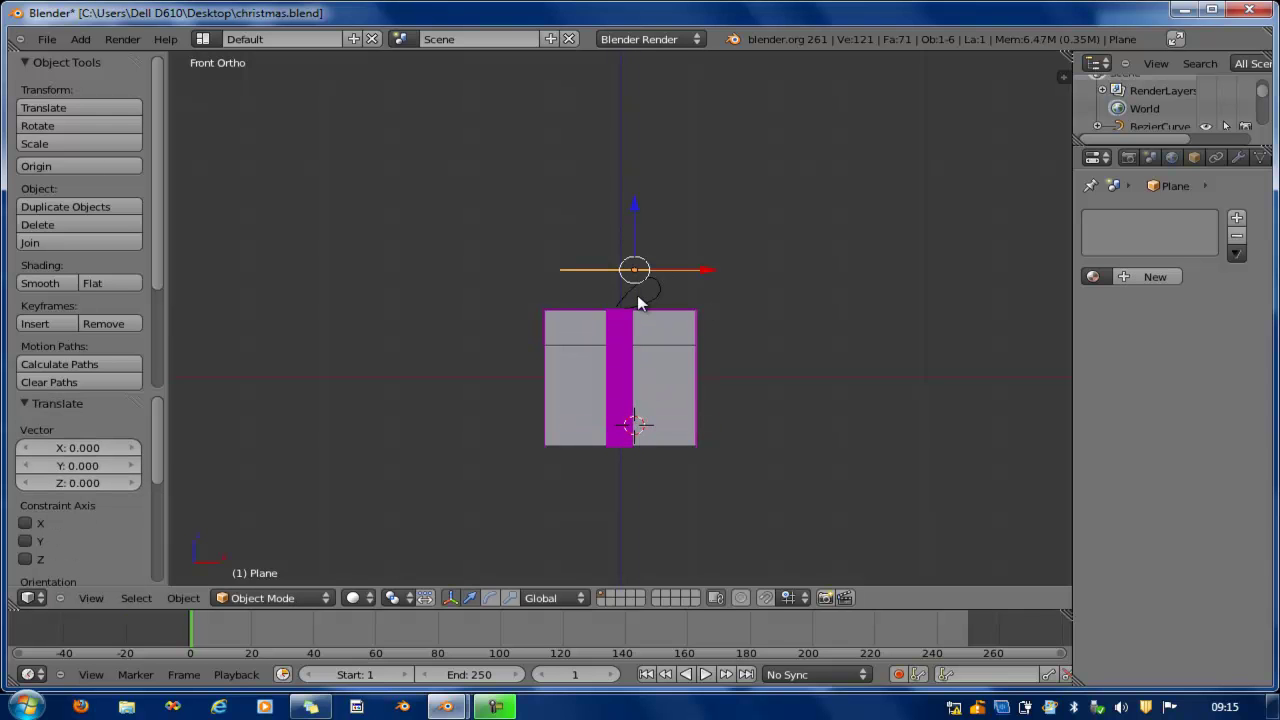
pyautogui.scroll(8, 669, 301)
pyautogui.scroll(-2, 683, 256)
pyautogui.moveTo(696, 250); pyautogui.dragTo(706, 405, button='middle')
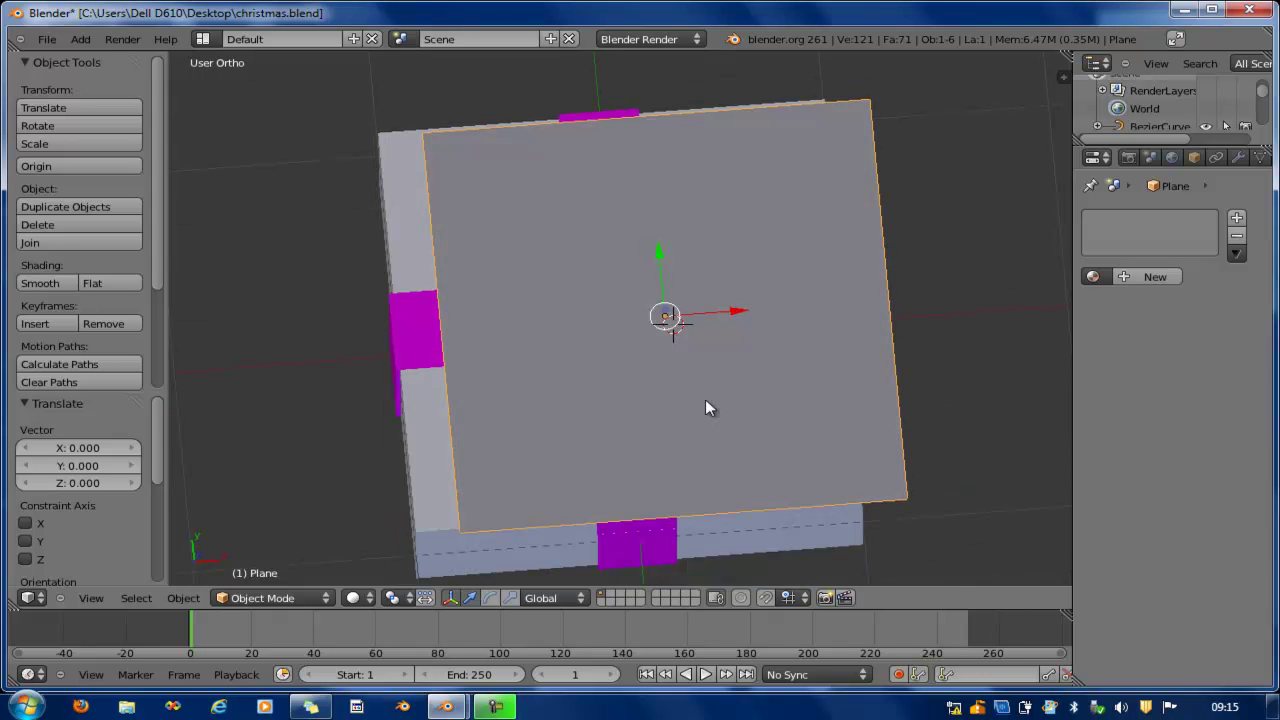
# - Scale the new plane along Y to about 0.17 of its size to form a narrow strip
pyautogui.press('s')
pyautogui.press('y')
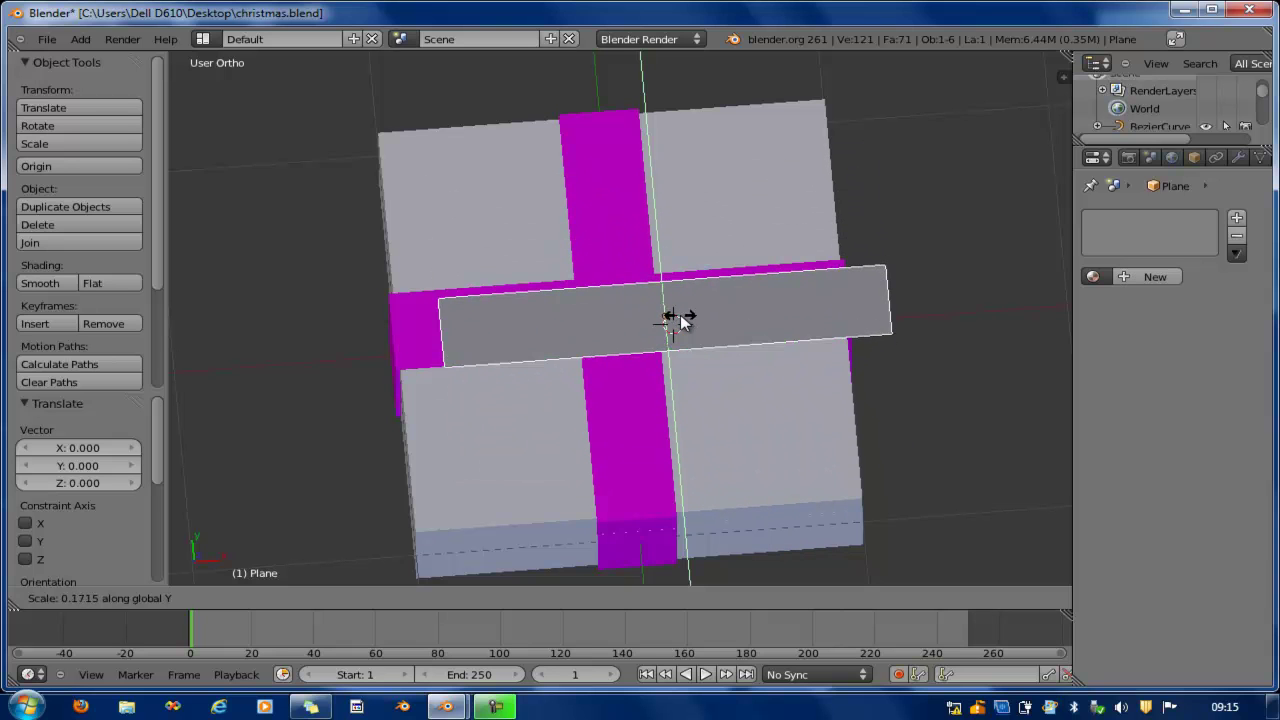
pyautogui.click(680, 318)
pyautogui.moveTo(660, 470); pyautogui.dragTo(655, 296, button='middle')
pyautogui.moveTo(643, 236); pyautogui.dragTo(659, 269, button='middle')
# - In Edit Mode, add centred loop cuts across the strip to divide it into eight equal segments
pyautogui.press('Tab')
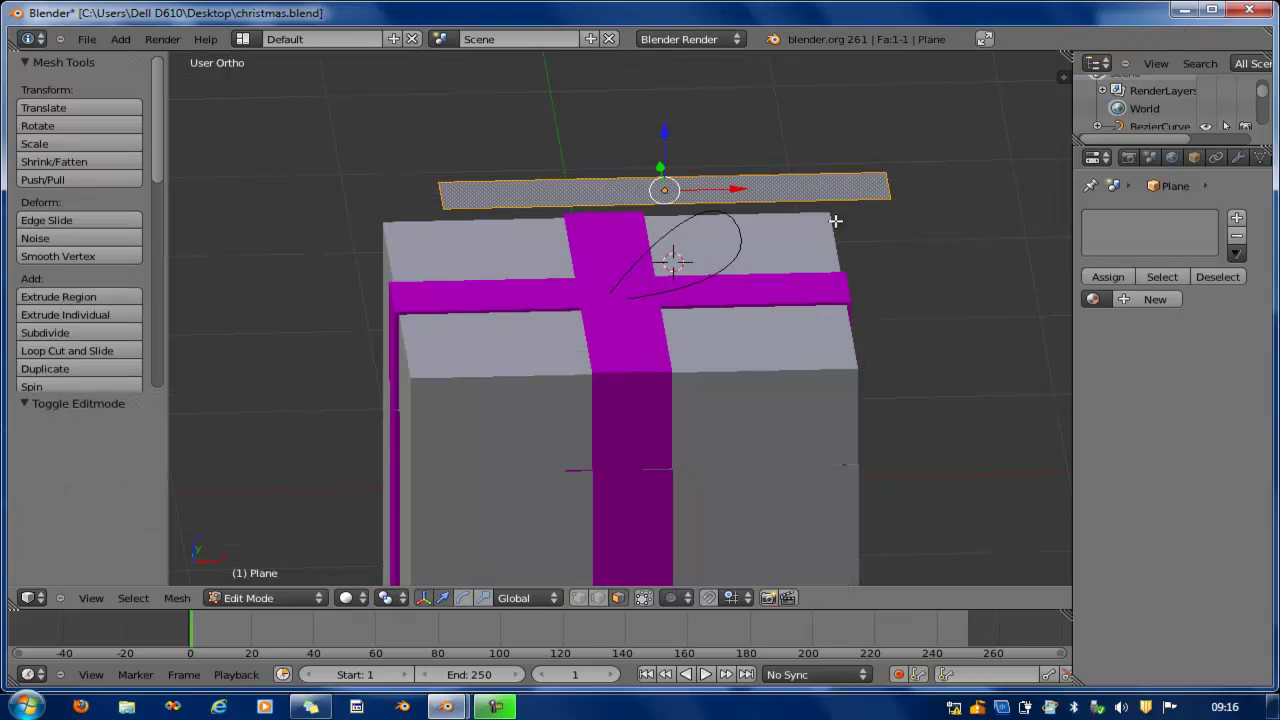
pyautogui.hotkey('ctrl', 'r')
pyautogui.click(730, 219)
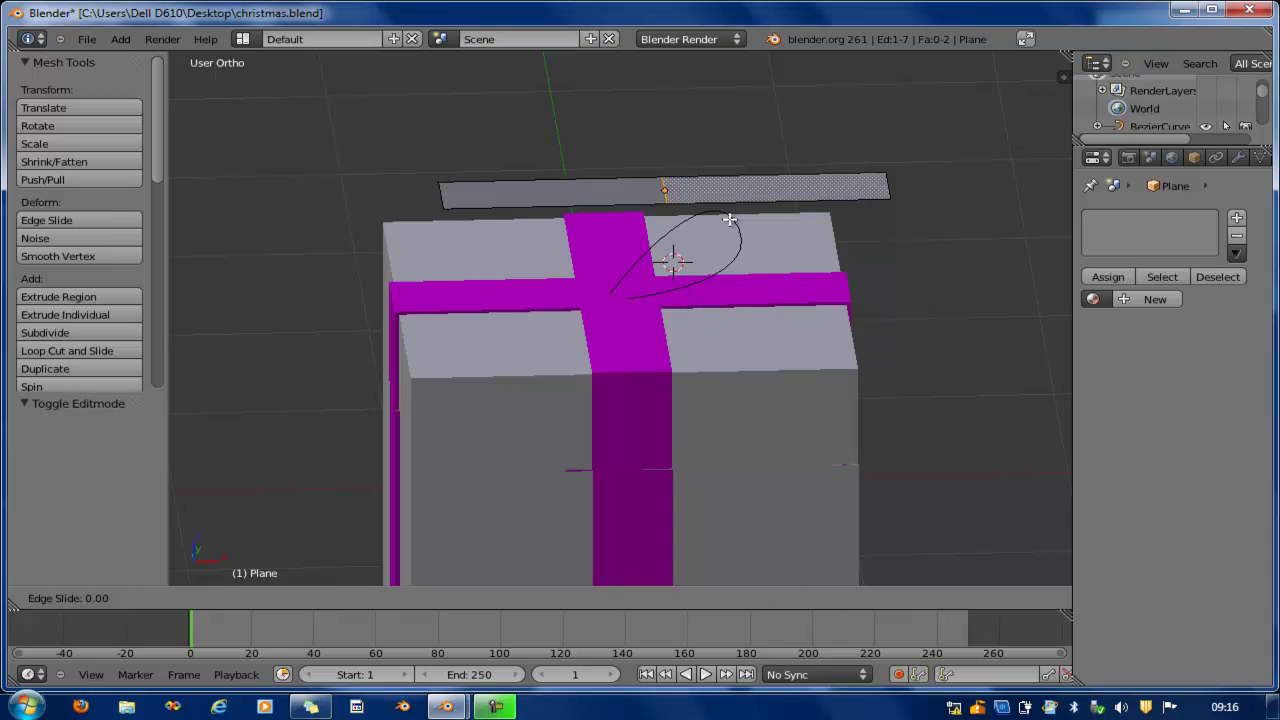
pyautogui.rightClick(730, 219)
pyautogui.hotkey('ctrl', 'r')
pyautogui.click(771, 191)
pyautogui.rightClick(771, 191)
pyautogui.rightClick(557, 194)
pyautogui.hotkey('ctrl', 'r')
pyautogui.scroll(2, 600, 203)
pyautogui.click(640, 203)
pyautogui.rightClick(735, 203)
pyautogui.hotkey('ctrl', 'r')
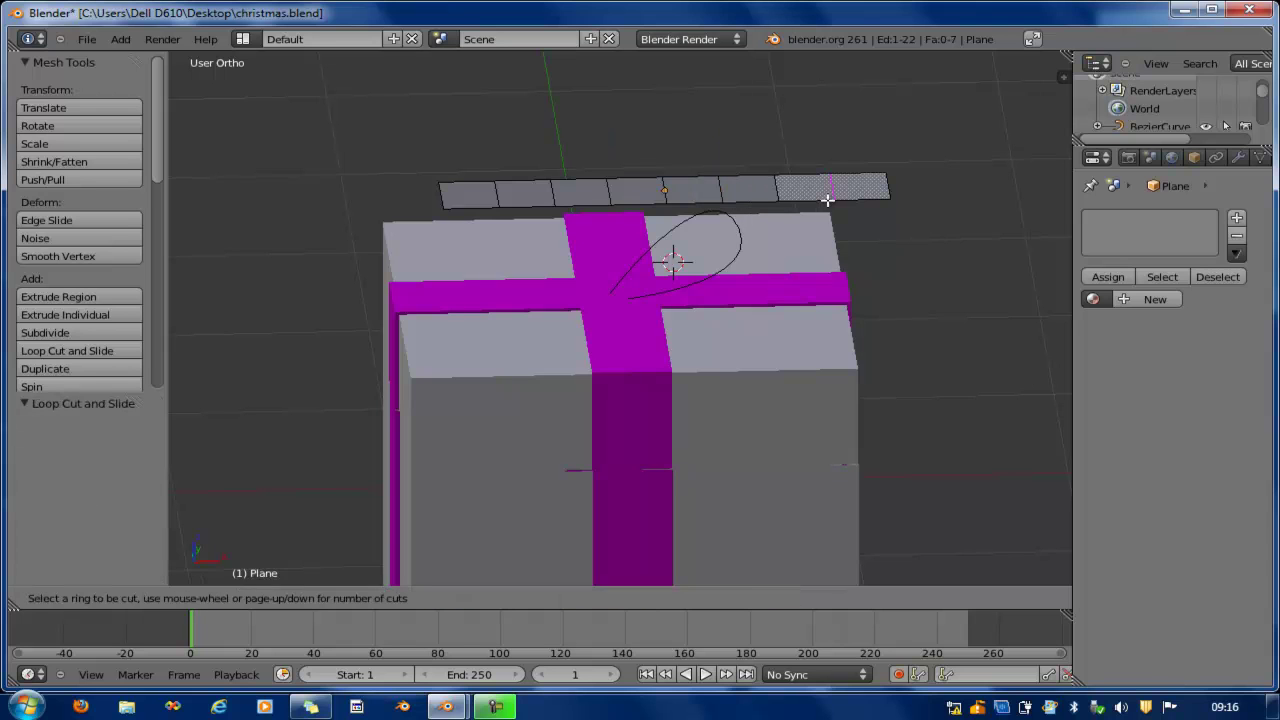
pyautogui.click(829, 194)
pyautogui.rightClick(829, 194)
# - Halve each of the eight strip segments with a centred loop cut, dividing the strip into sixteen segments
pyautogui.hotkey('ctrl', 'r')
pyautogui.click(858, 194)
pyautogui.rightClick(858, 194)
pyautogui.hotkey('ctrl', 'r')
pyautogui.click(808, 194)
pyautogui.rightClick(808, 194)
pyautogui.hotkey('ctrl', 'r')
pyautogui.click(737, 194)
pyautogui.rightClick(732, 200)
pyautogui.hotkey('ctrl', 'r')
pyautogui.click(676, 197)
pyautogui.rightClick(674, 197)
pyautogui.hotkey('ctrl', 'r')
pyautogui.click(640, 197)
pyautogui.rightClick(620, 200)
pyautogui.hotkey('ctrl', 'r')
pyautogui.click(574, 199)
pyautogui.rightClick(580, 197)
pyautogui.hotkey('ctrl', 'r')
pyautogui.click(528, 198)
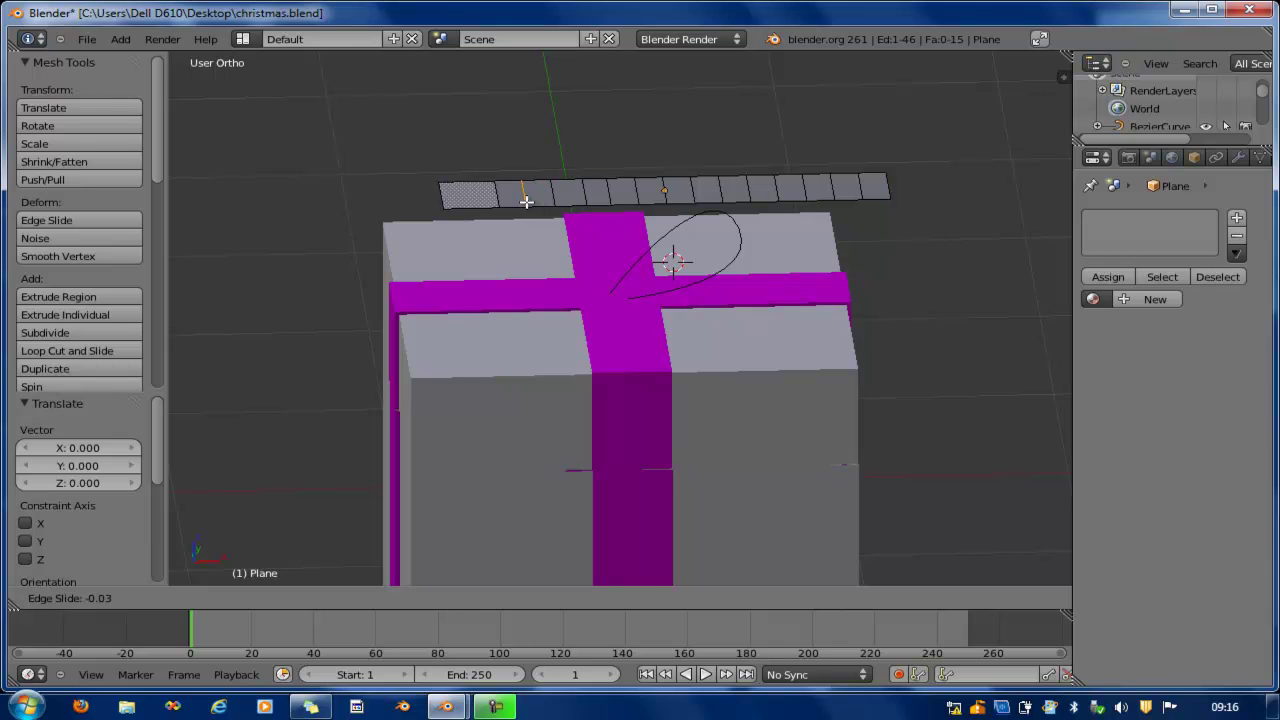
pyautogui.rightClick(525, 197)
pyautogui.hotkey('ctrl', 'r')
pyautogui.click(468, 203)
pyautogui.rightClick(491, 207)
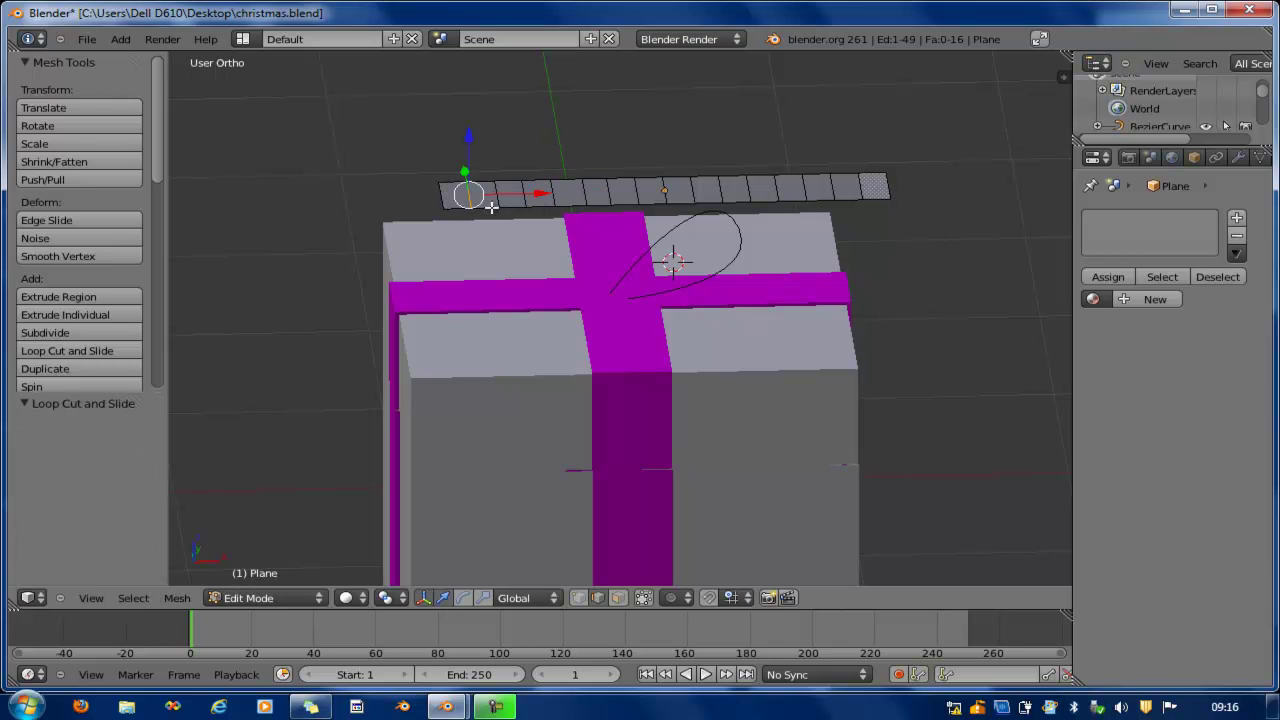
# - Select the whole strip mesh, subdivide it with 4 cuts, and return to Object Mode
pyautogui.press('Tab')
pyautogui.press('Tab')
pyautogui.press('a')
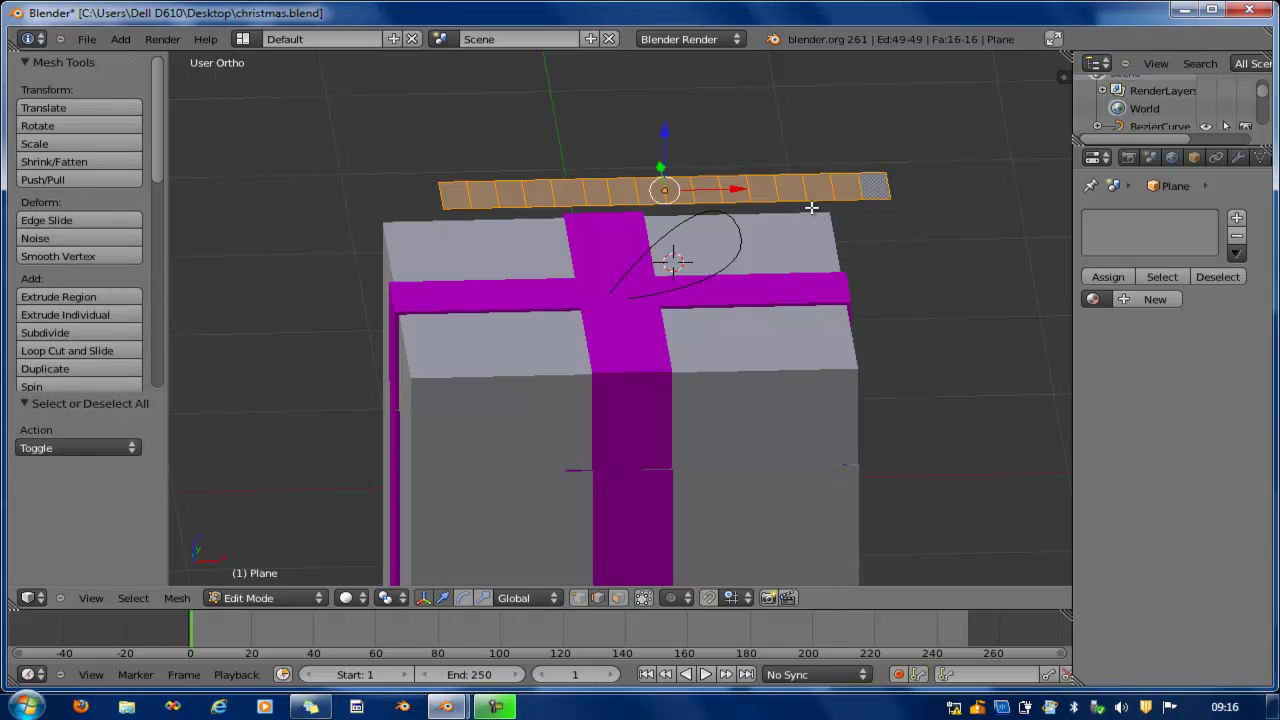
pyautogui.press('w')
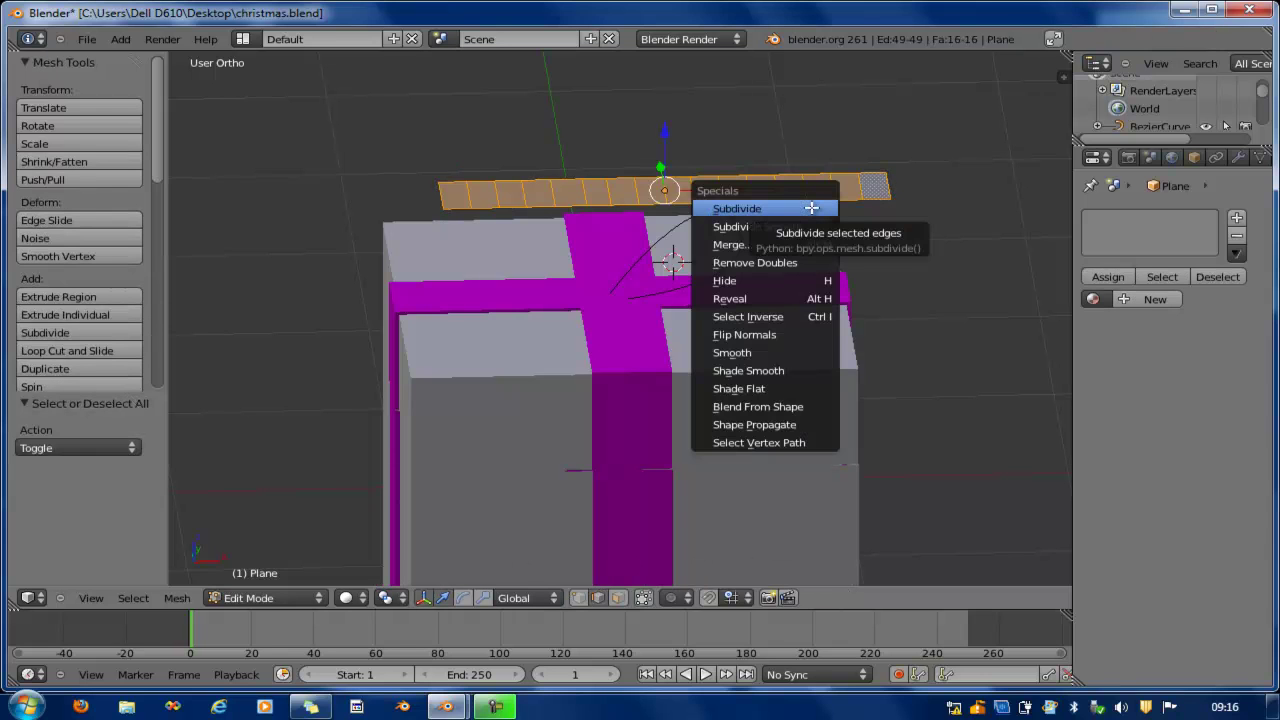
pyautogui.click(811, 208)
pyautogui.click(135, 448)
pyautogui.click(135, 448)
pyautogui.click(135, 448)
pyautogui.press('Tab')
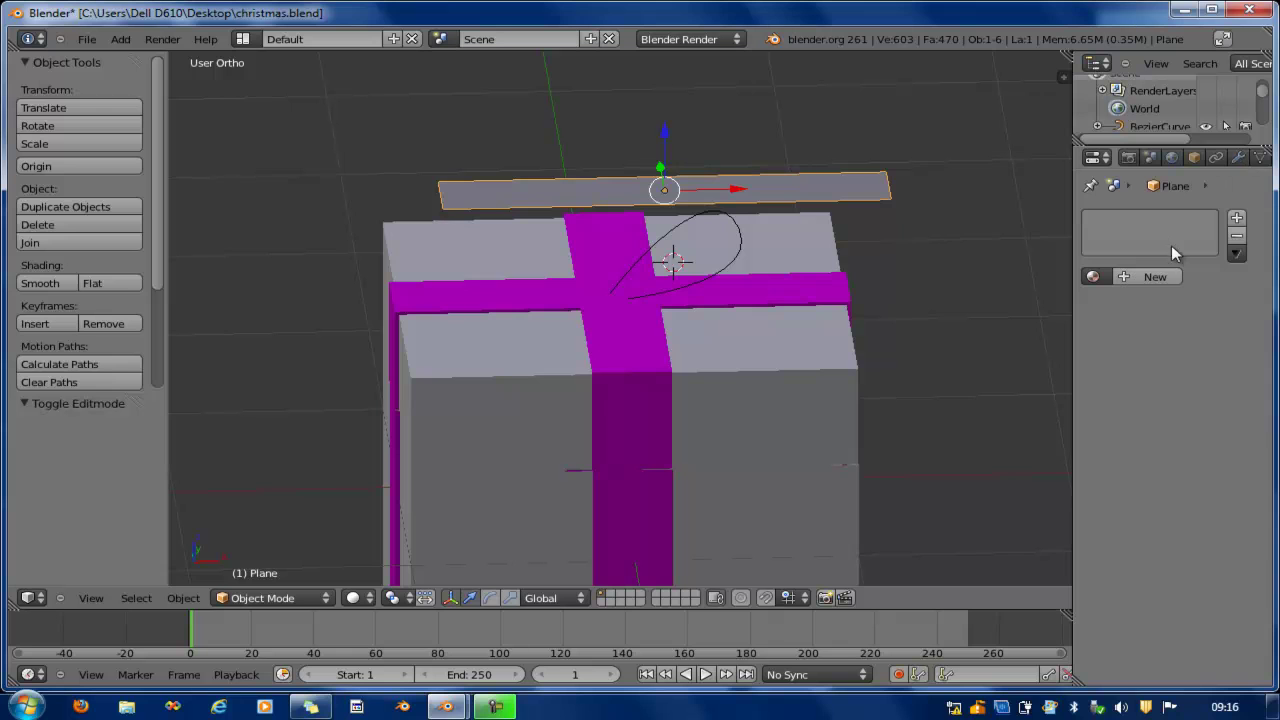
# - Add a Curve modifier to the strip with BezierCurve as its object and X as the deformation axis
pyautogui.click(1239, 158)
pyautogui.click(1167, 238)
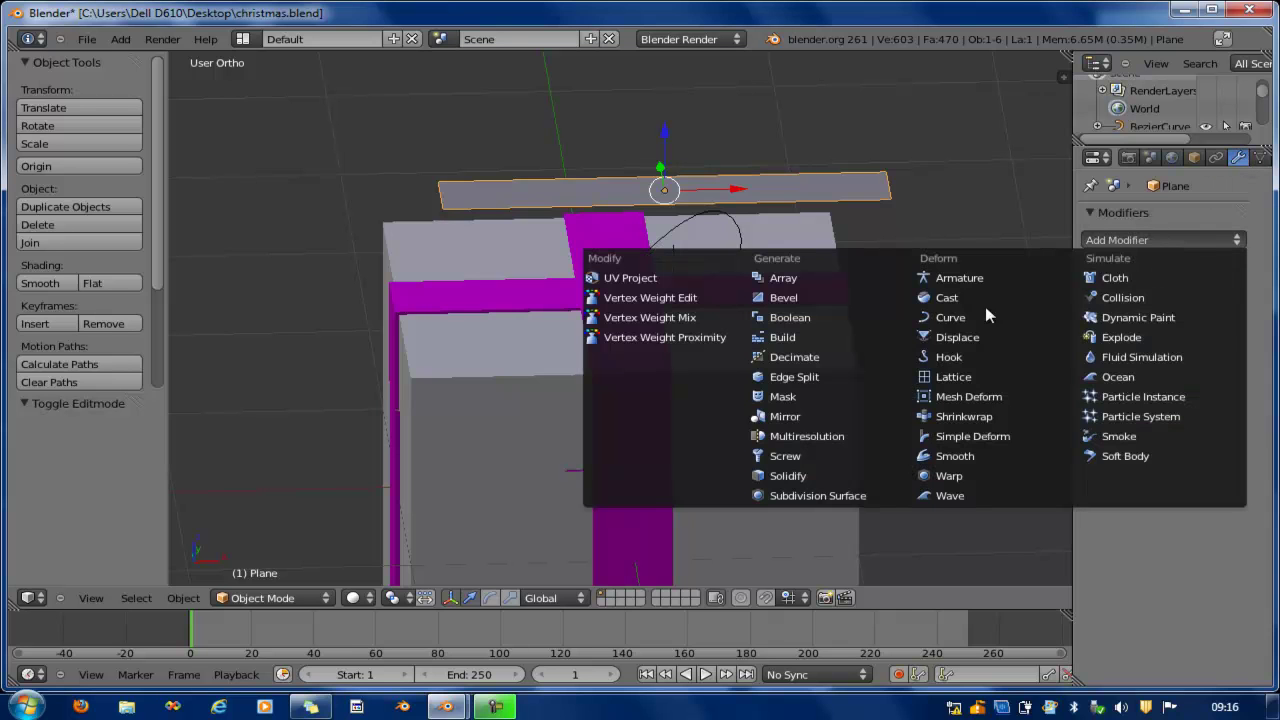
pyautogui.click(945, 317)
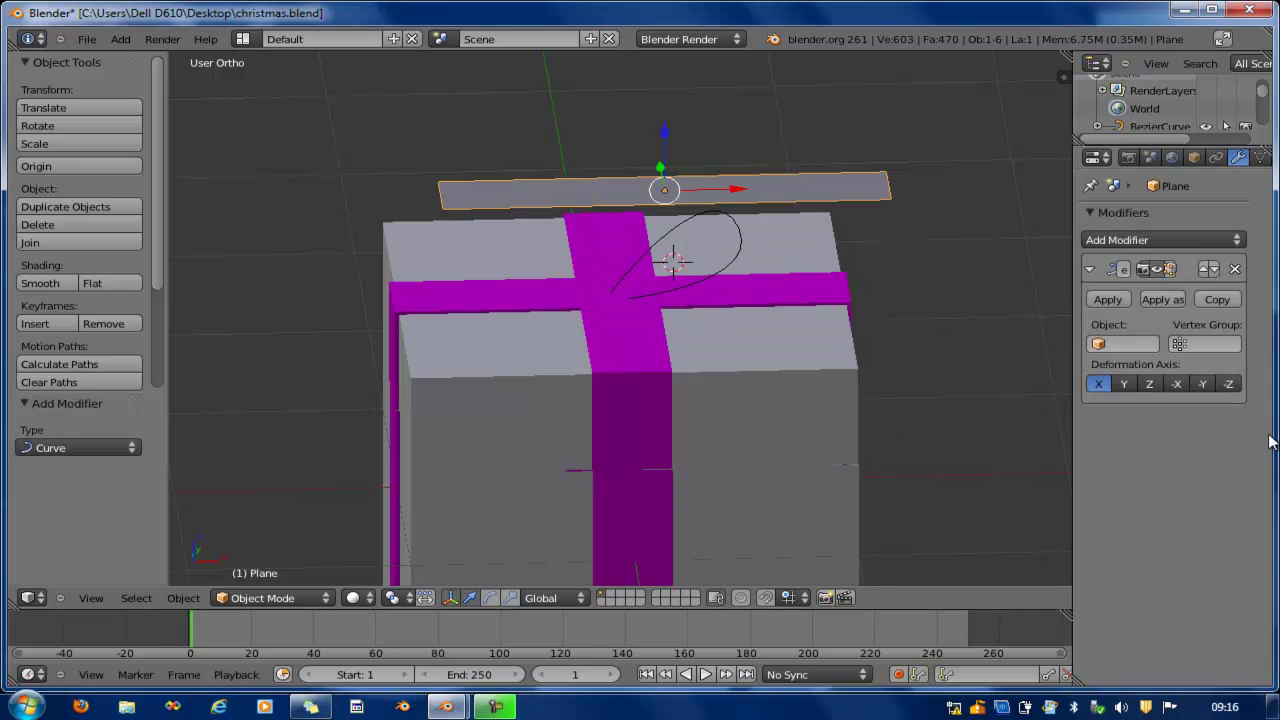
pyautogui.click(1130, 343)
pyautogui.click(1125, 369)
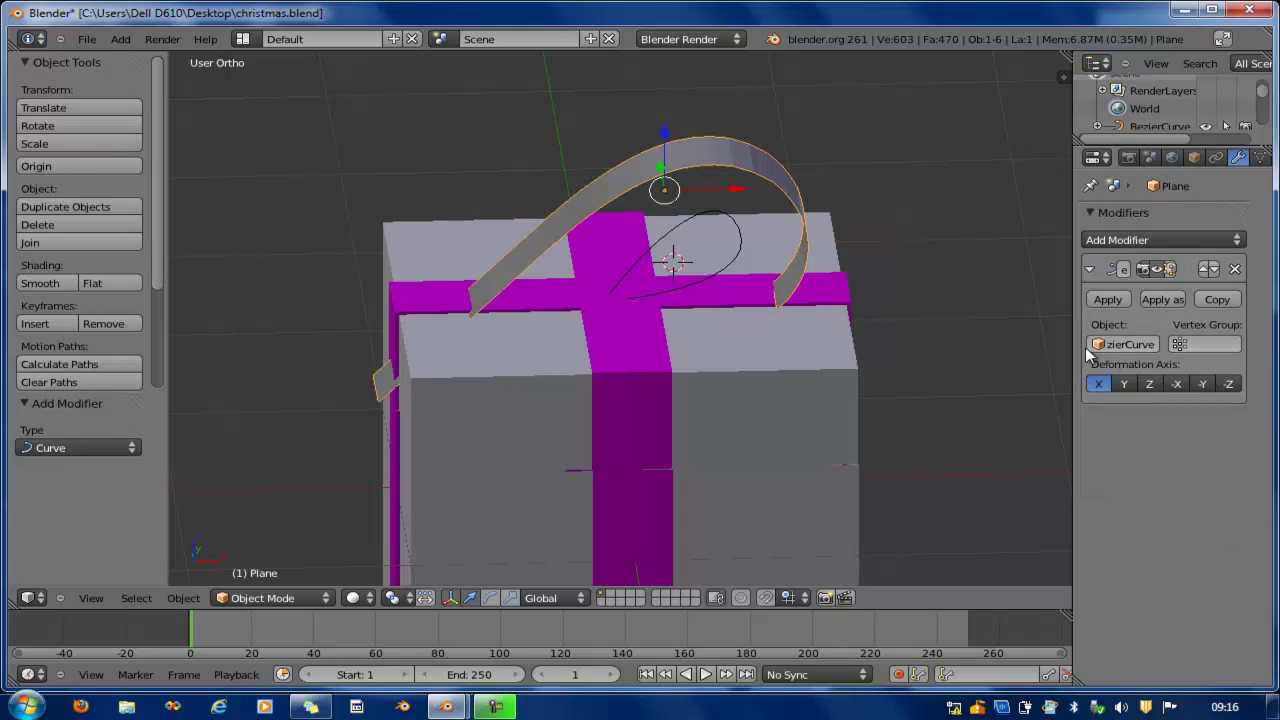
# - Shift the strip along X and Z in front view so its bent shape approaches the loop curve
pyautogui.moveTo(754, 339); pyautogui.dragTo(632, 250, button='middle')
pyautogui.moveTo(662, 113); pyautogui.dragTo(667, 170)
pyautogui.moveTo(728, 232); pyautogui.dragTo(848, 233)
pyautogui.moveTo(783, 167); pyautogui.dragTo(782, 192)
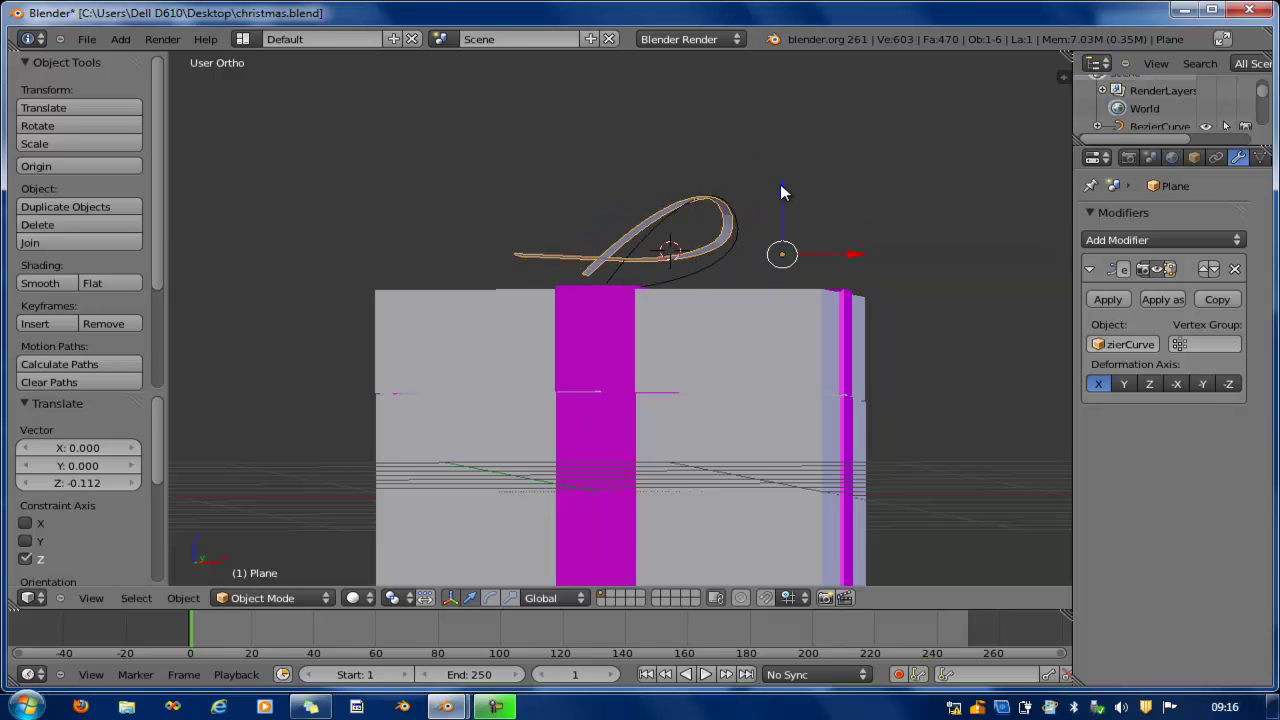
pyautogui.press('KP_1')
pyautogui.moveTo(862, 255); pyautogui.dragTo(913, 251)
pyautogui.moveTo(845, 200)
pyautogui.mouseDown()
pyautogui.moveTo(844, 170)
pyautogui.moveTo(844, 182)
pyautogui.mouseUp()
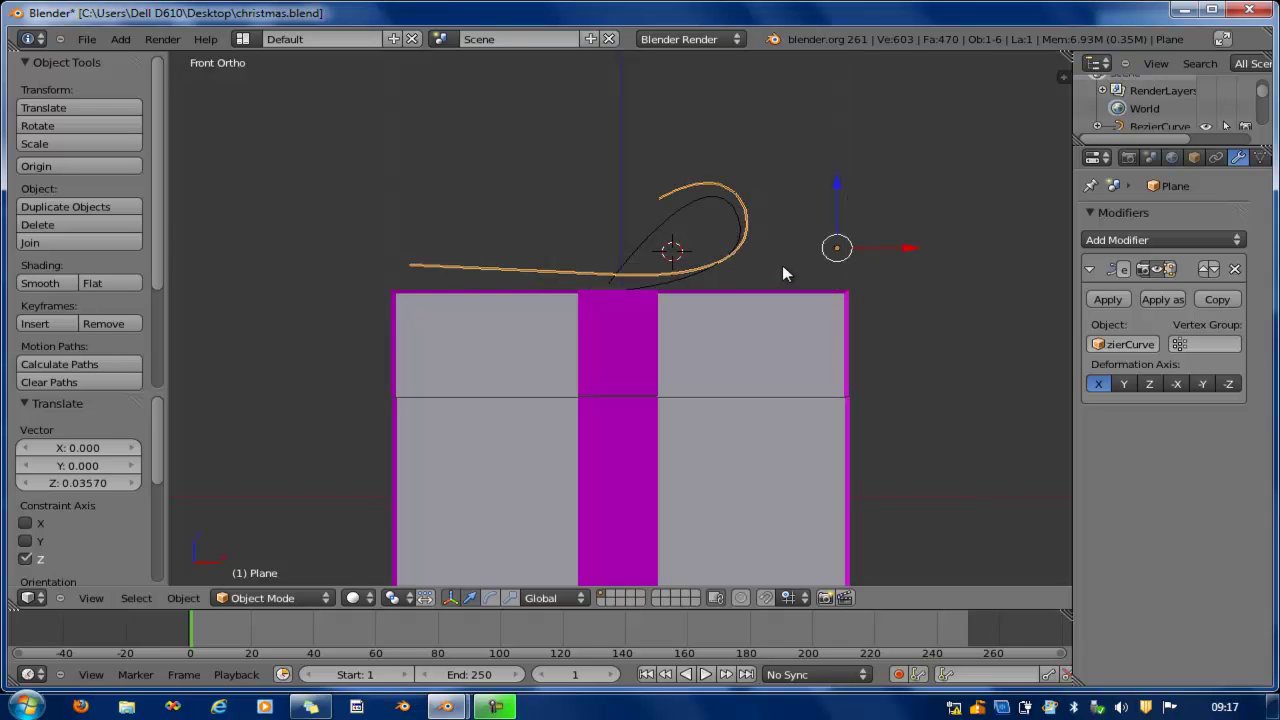
# - In top view, move the strip along X and Y to close the bent loop over the horizontal ribbon
pyautogui.press('KP_7')
pyautogui.moveTo(920, 339); pyautogui.dragTo(854, 332)
pyautogui.press('g')
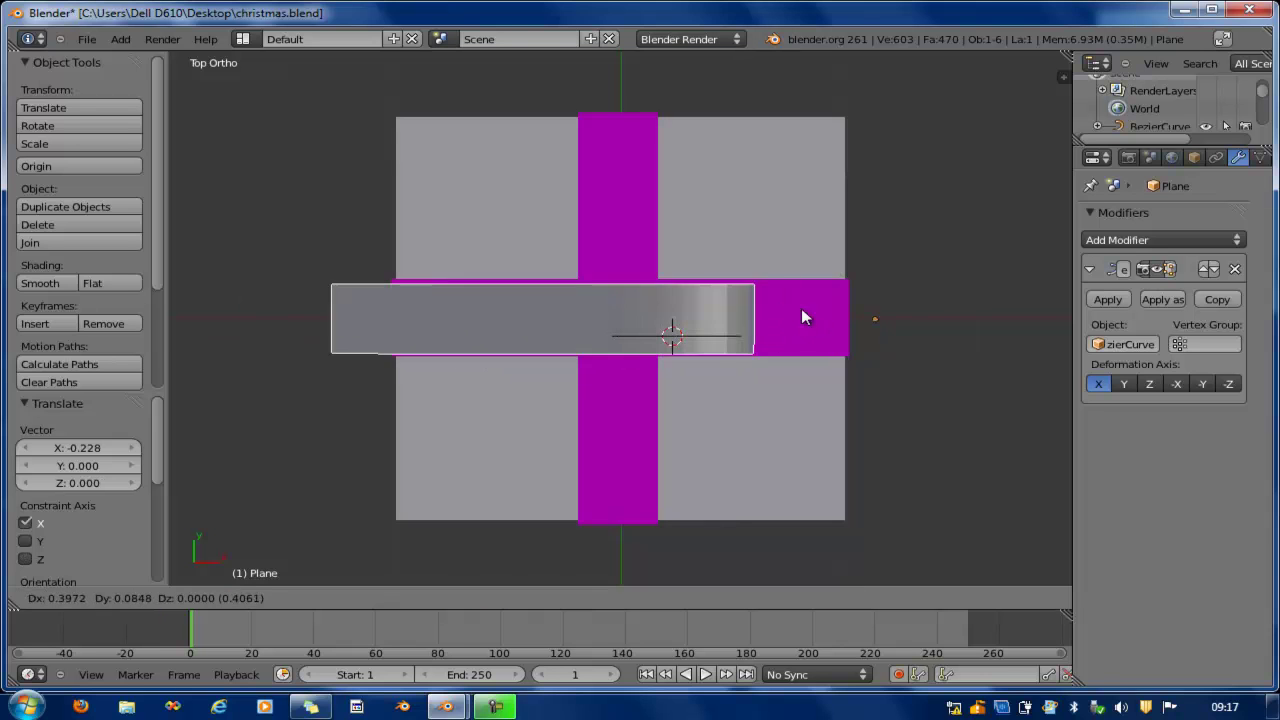
pyautogui.click(668, 323)
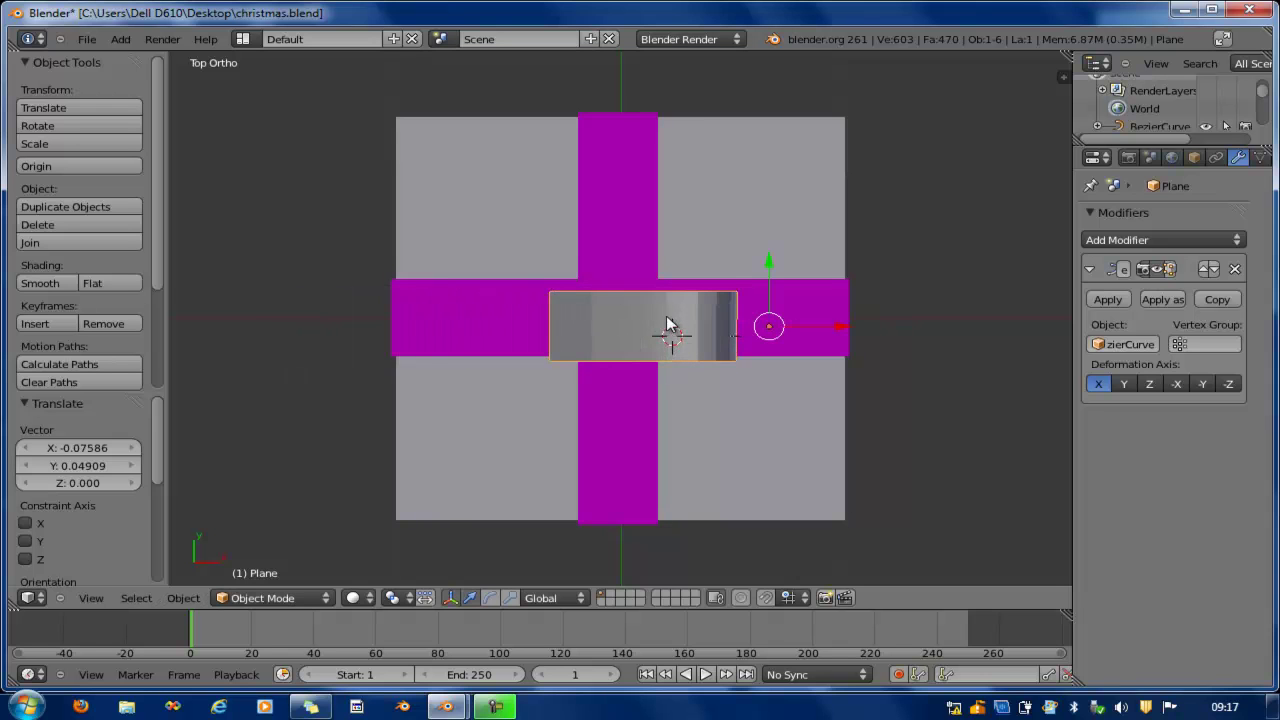
pyautogui.press('g')
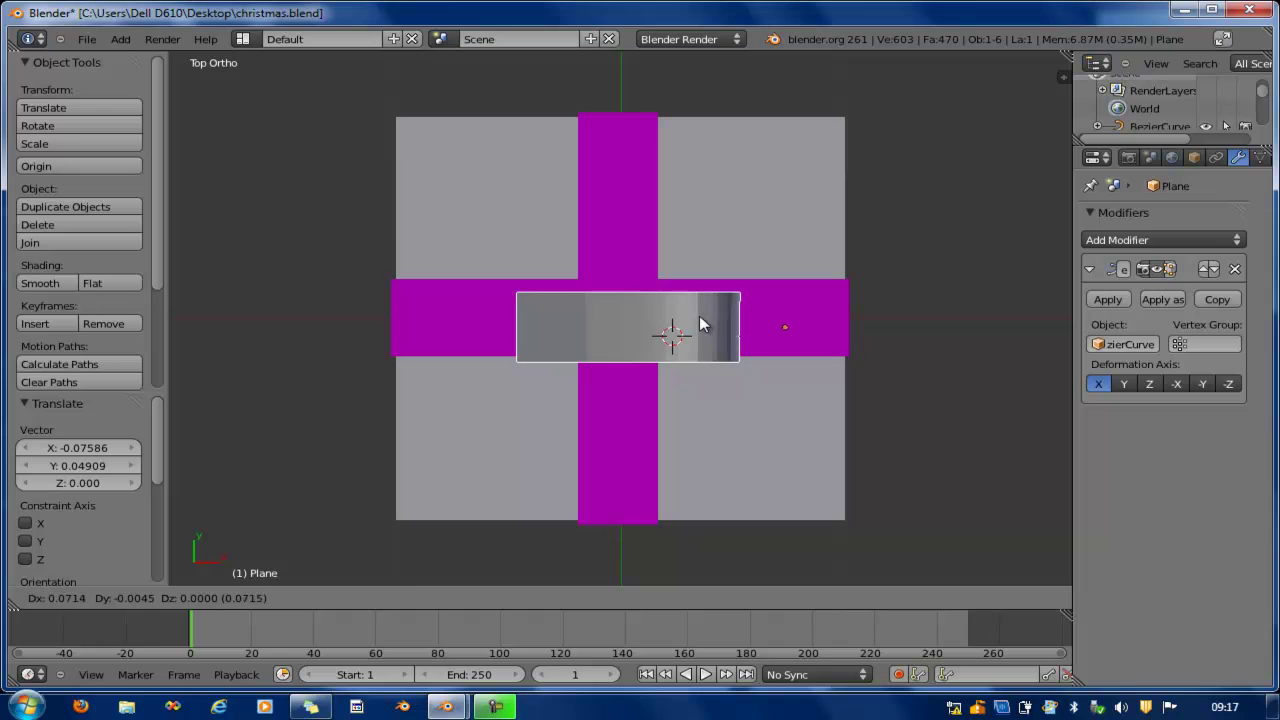
pyautogui.click(700, 323)
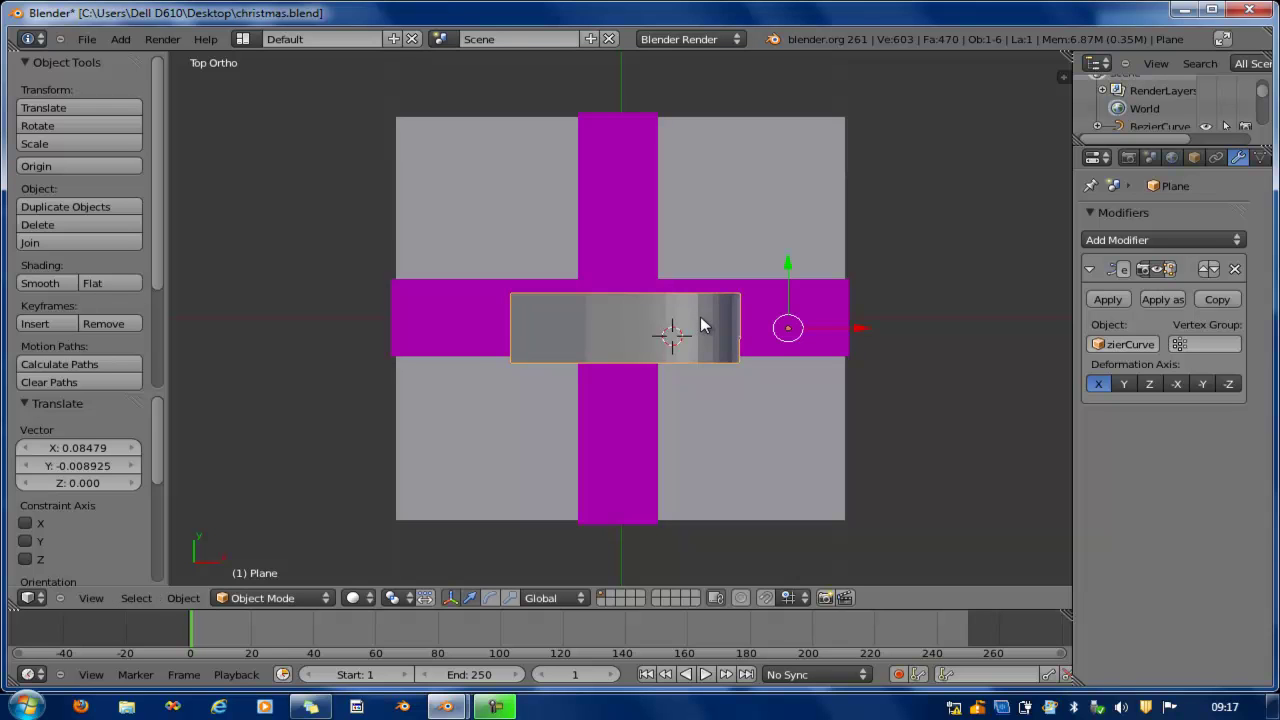
# - In front view, rotate the strip about -8.7° to match the slope of the loop curve
pyautogui.press('KP_1')
pyautogui.scroll(2, 607, 260)
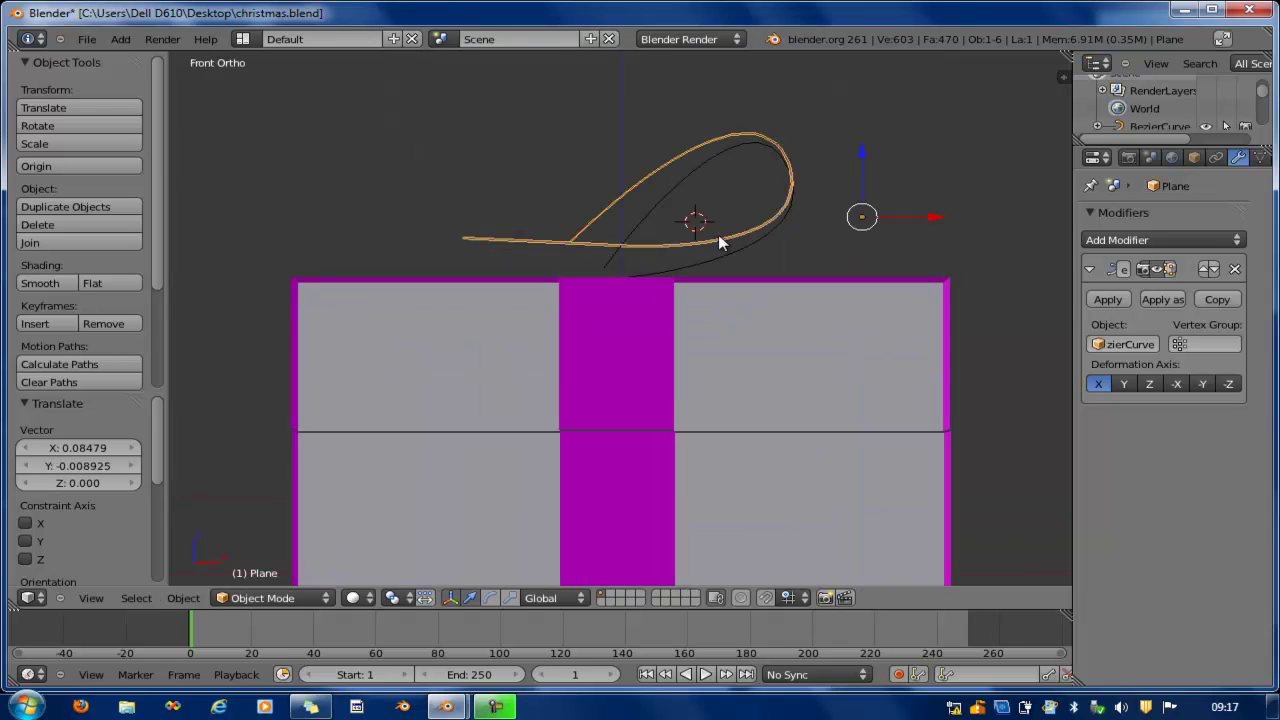
pyautogui.press('Tab')
pyautogui.press('Tab')
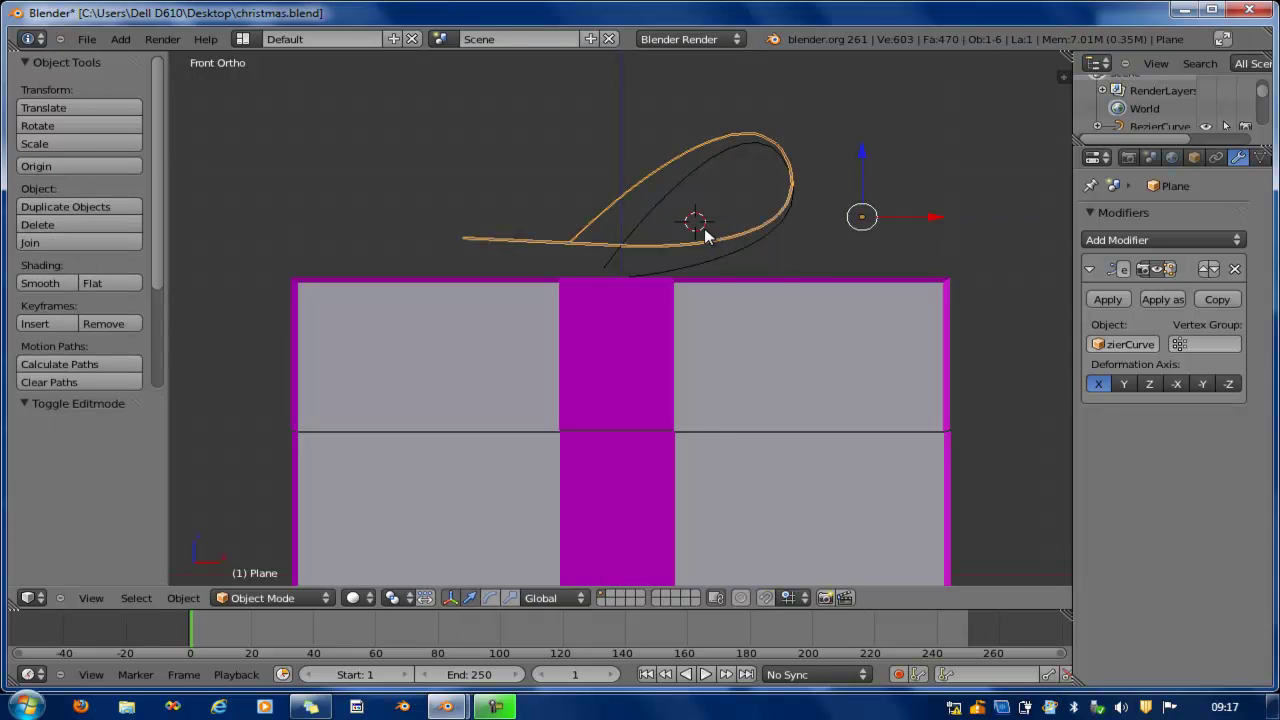
pyautogui.press('r')
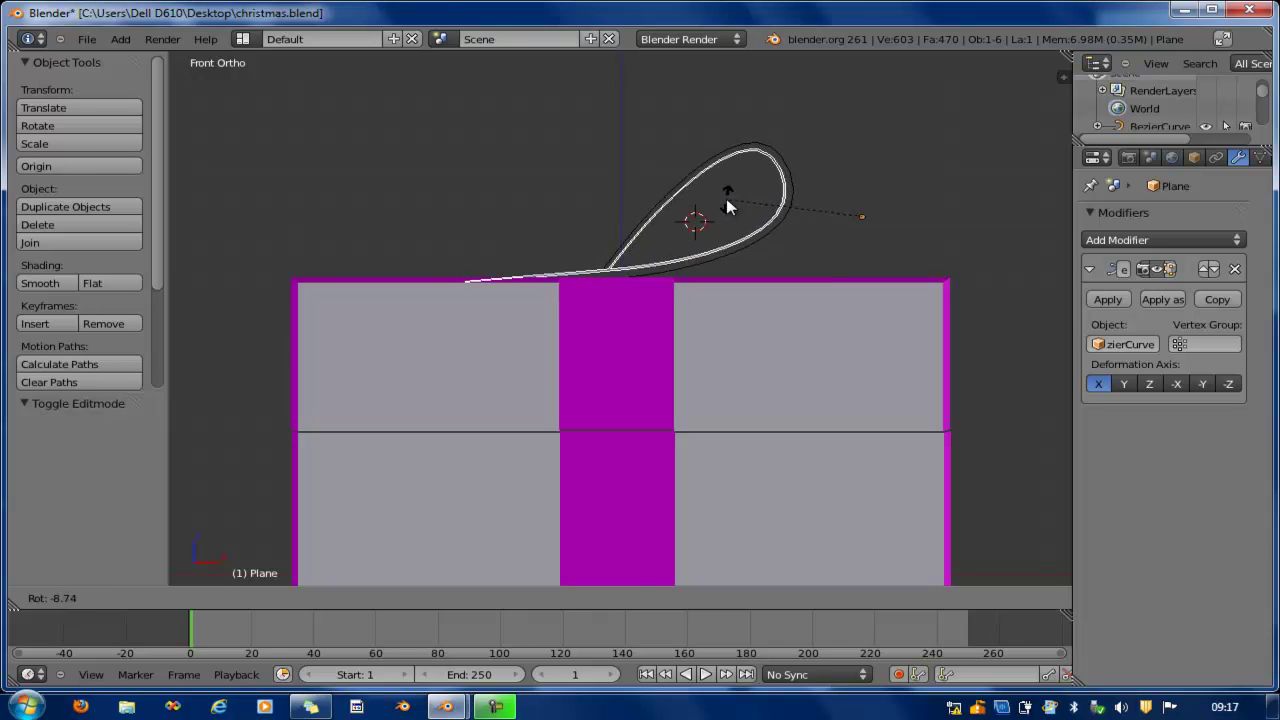
pyautogui.click(727, 207)
# - Move the strip about -0.031 along X and 0.022 along Z so its loop lines up with the curve
pyautogui.press('g')
pyautogui.press('x')
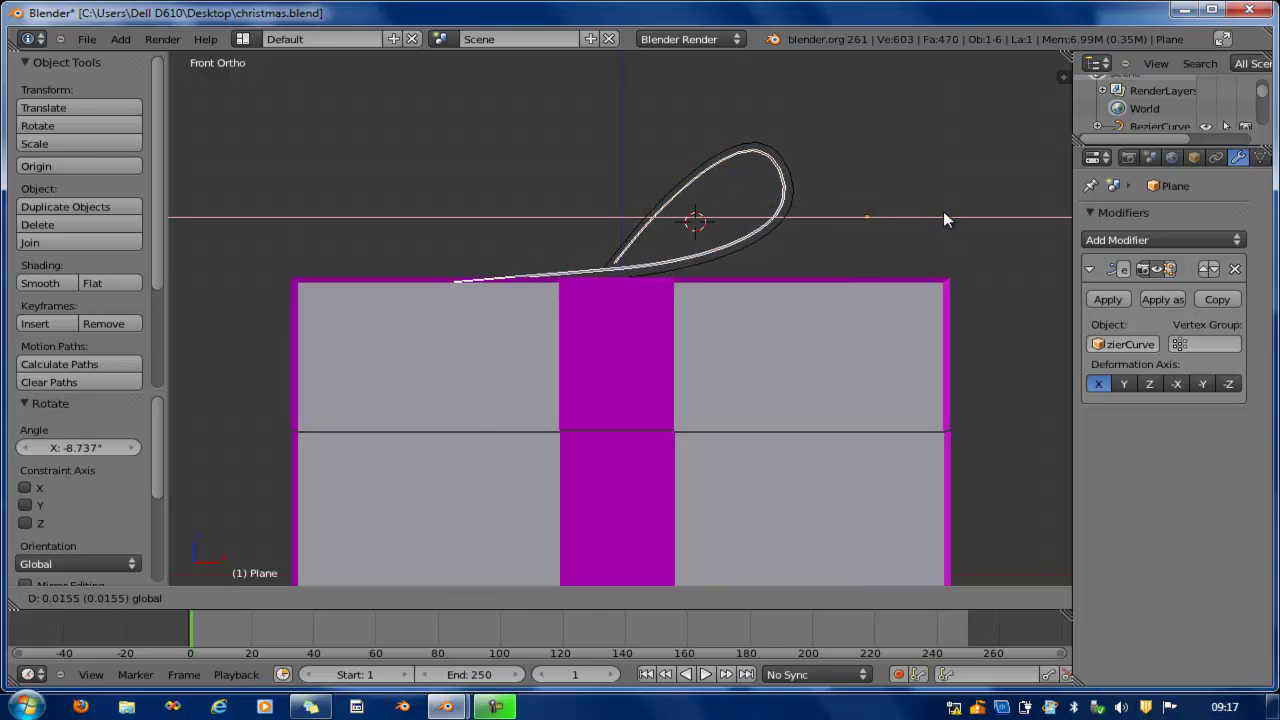
pyautogui.click(894, 188)
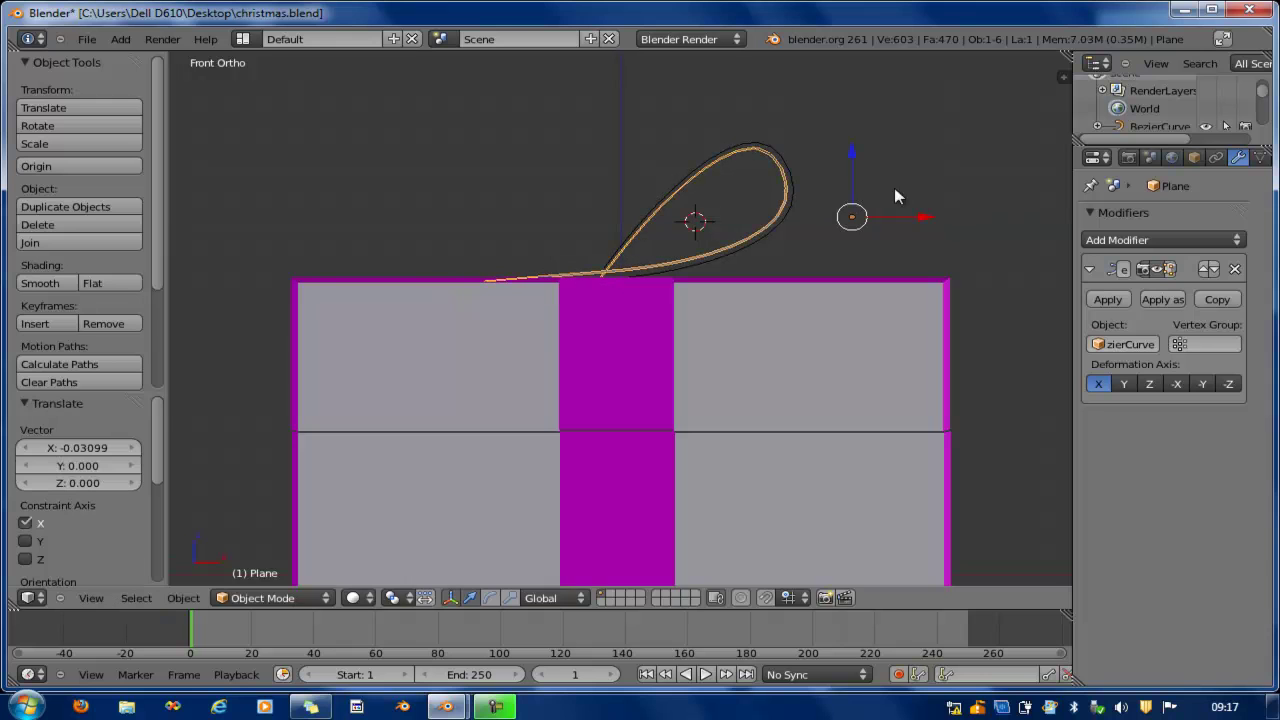
pyautogui.press('g')
pyautogui.press('z')
pyautogui.click(847, 149)
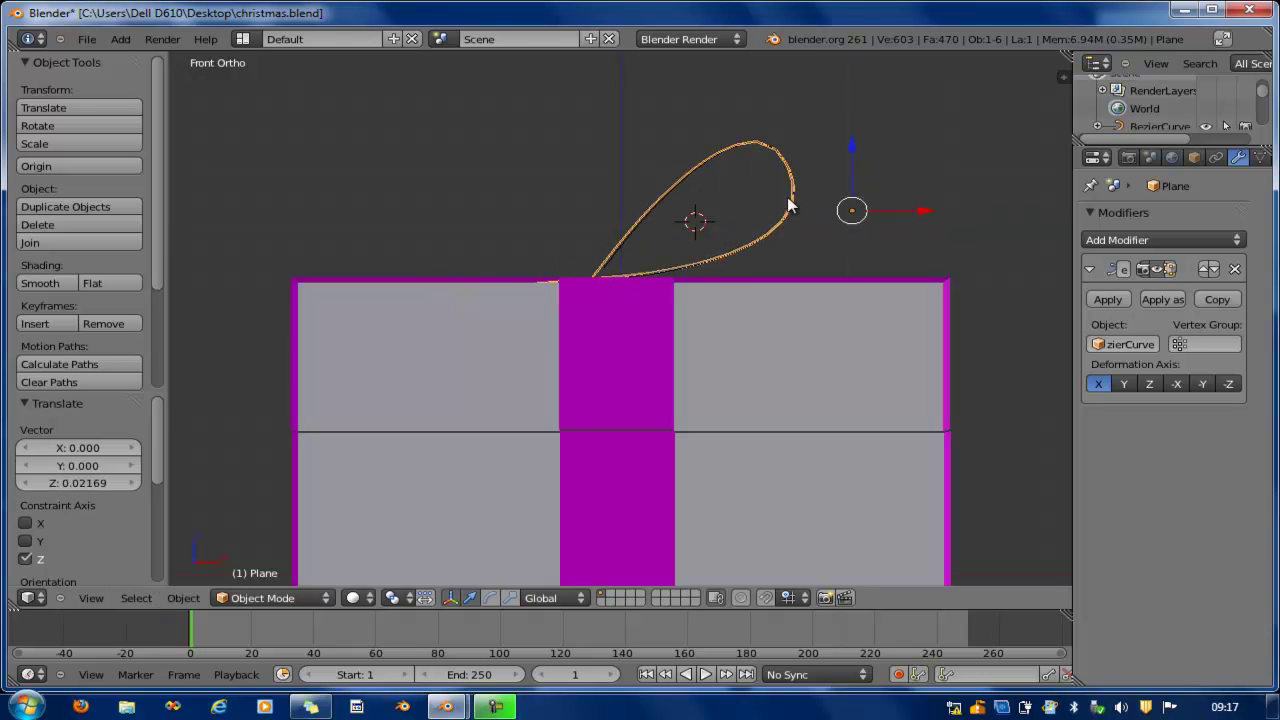
pyautogui.moveTo(749, 243); pyautogui.dragTo(748, 322, button='middle')
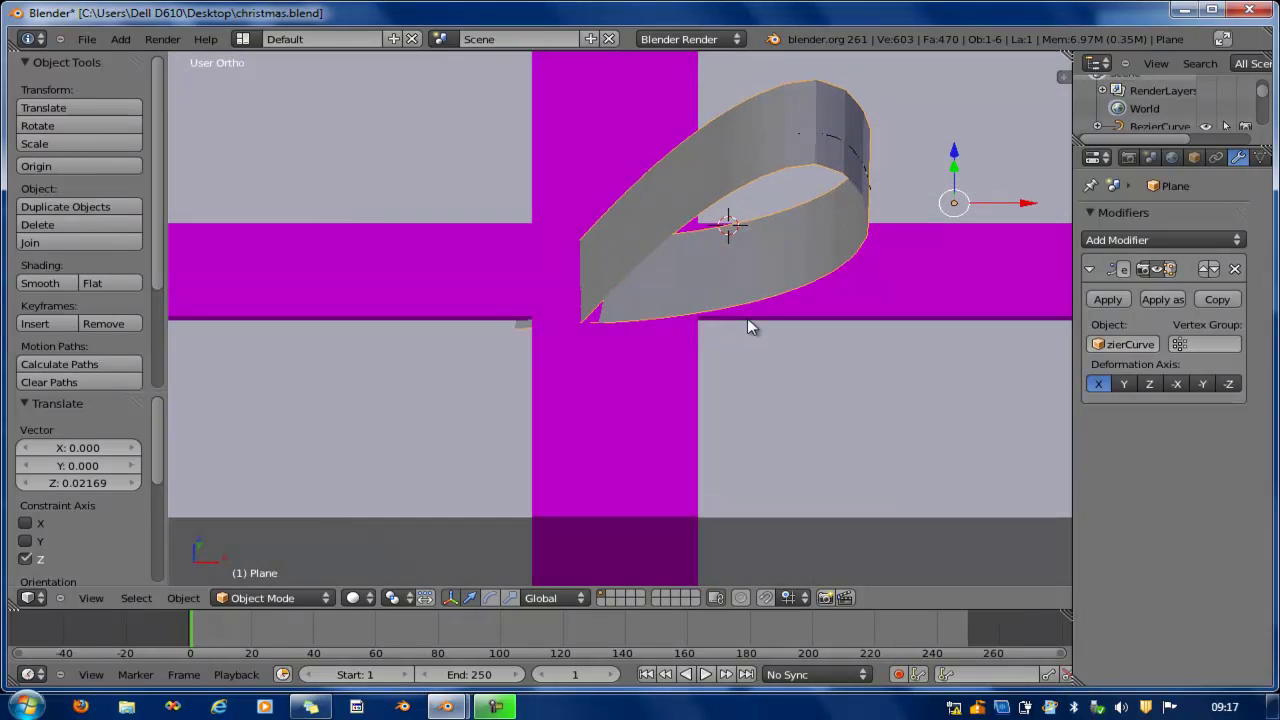
pyautogui.scroll(-2, 828, 262)
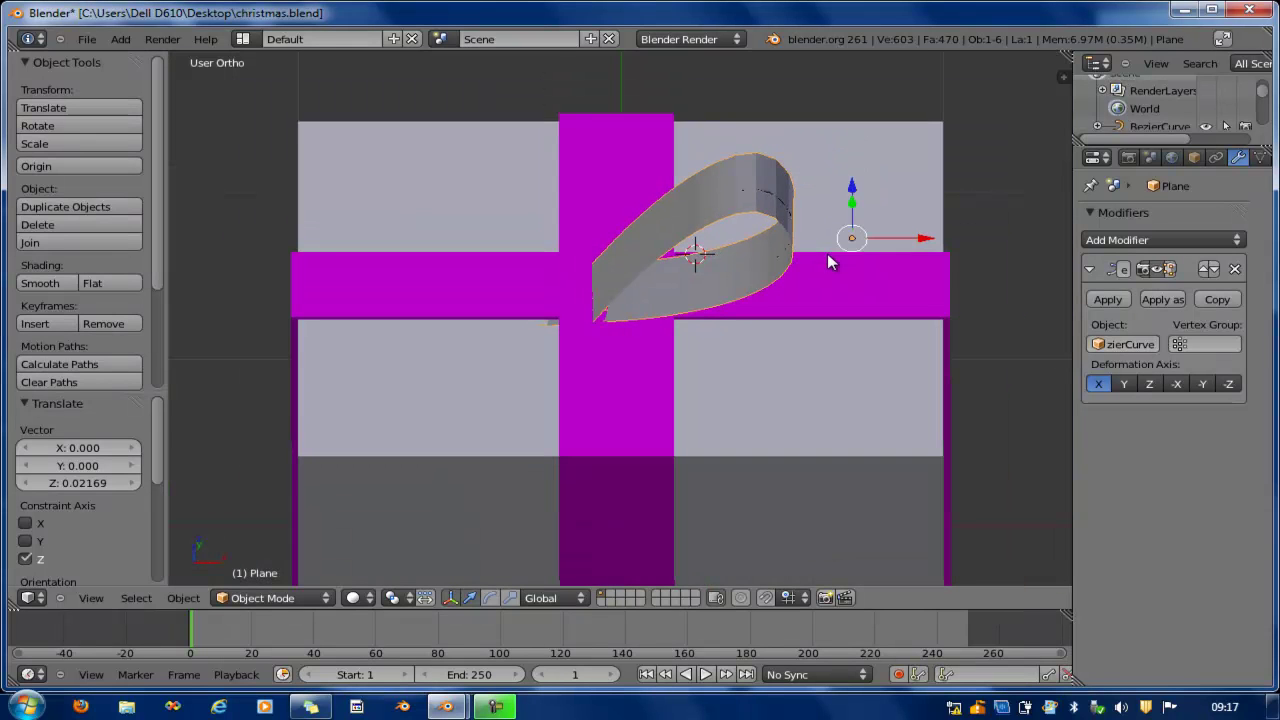
pyautogui.press('KP_7')
pyautogui.moveTo(916, 330); pyautogui.dragTo(943, 337)
pyautogui.hotkey('ctrl', 'z')
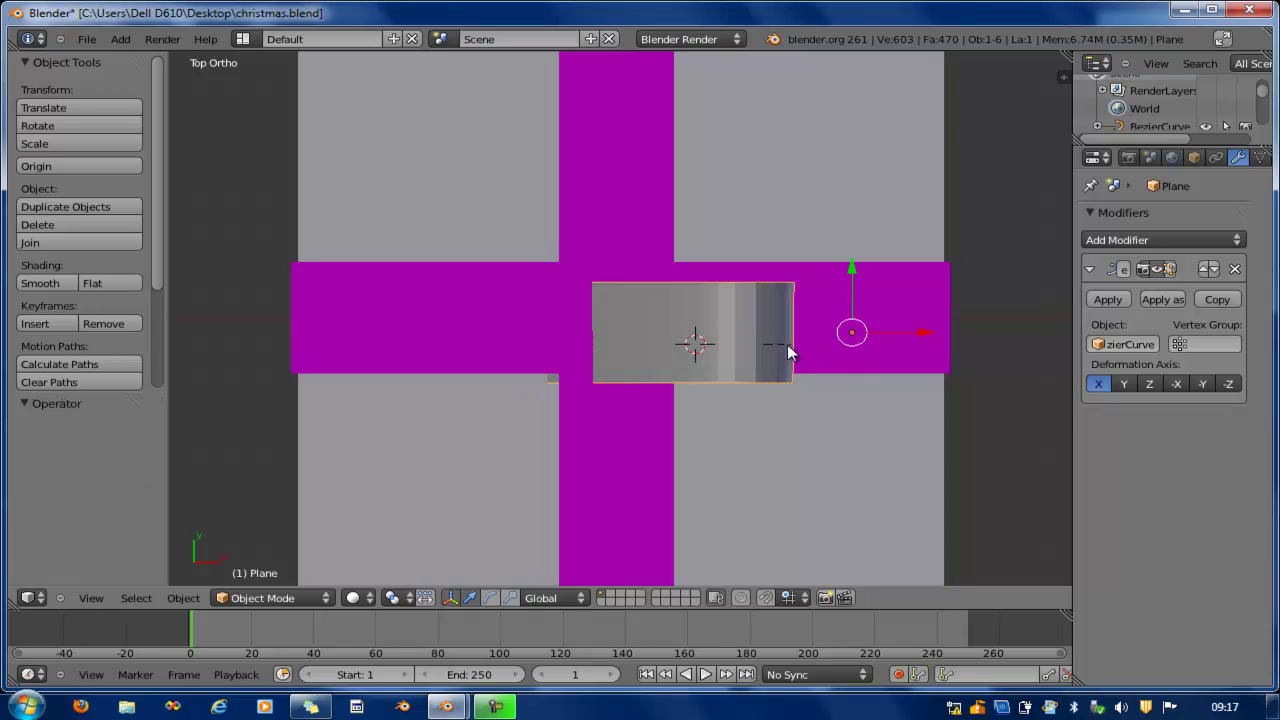
# - Add the loop curve to the selection, then move it with the strip along X, about 0.046 along Y and 0.003 along Z
pyautogui.rightClick(790, 350)
pyautogui.moveTo(845, 334); pyautogui.dragTo(879, 332)
pyautogui.moveTo(803, 288); pyautogui.dragTo(818, 265)
pyautogui.moveTo(664, 398); pyautogui.dragTo(663, 393, button='middle')
pyautogui.press('KP_1')
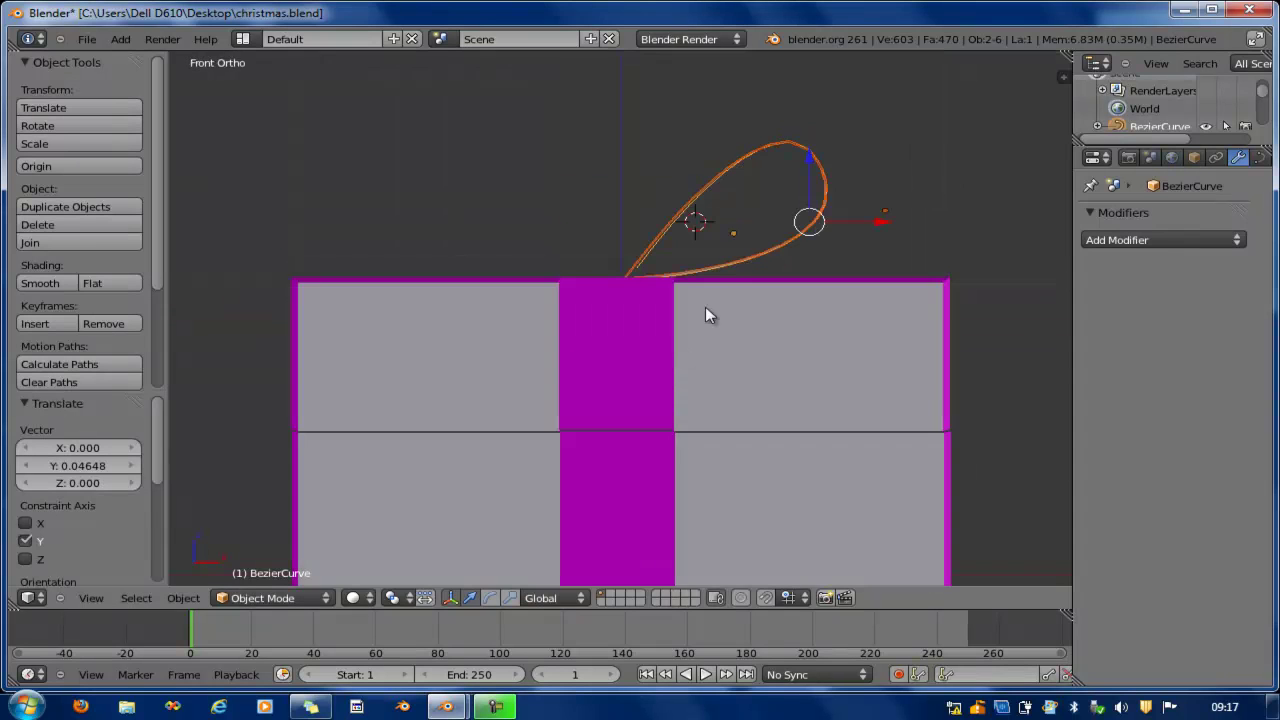
pyautogui.moveTo(808, 162); pyautogui.dragTo(815, 160)
pyautogui.moveTo(720, 280); pyautogui.dragTo(693, 370, button='middle')
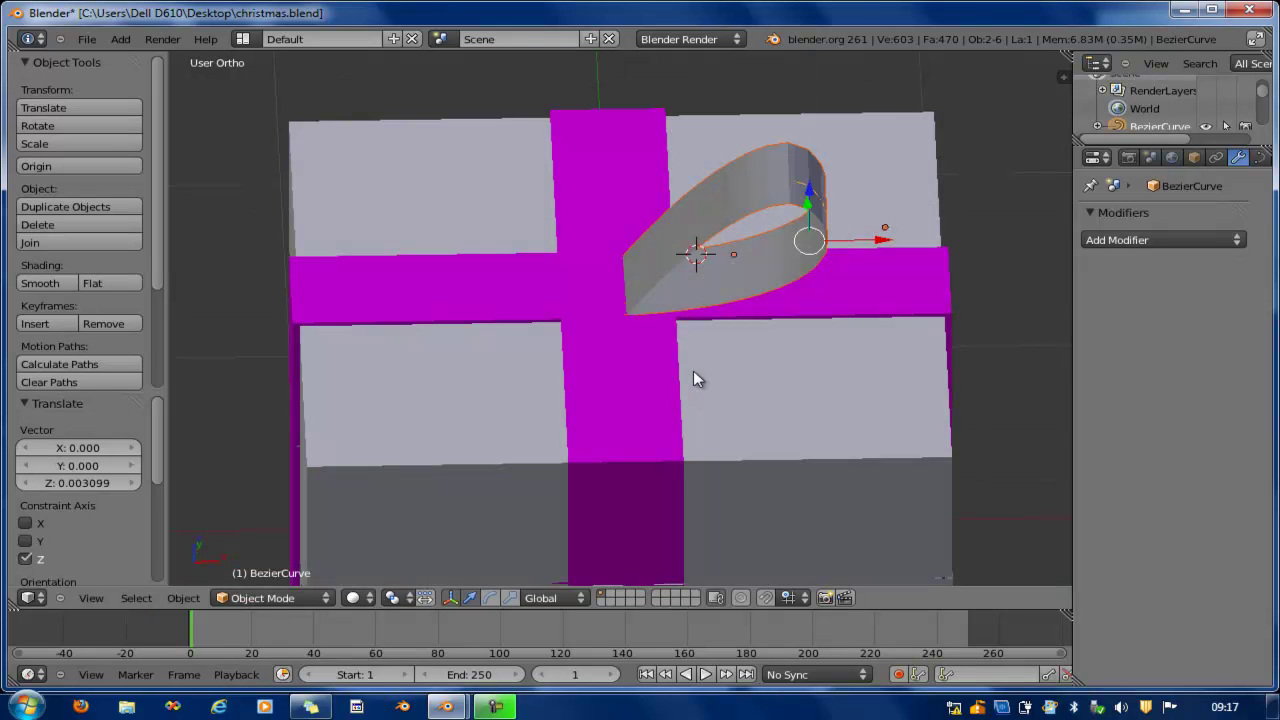
# - In top view, duplicate the strip and its curve in place and rotate the copies -180°
pyautogui.press('KP_7')
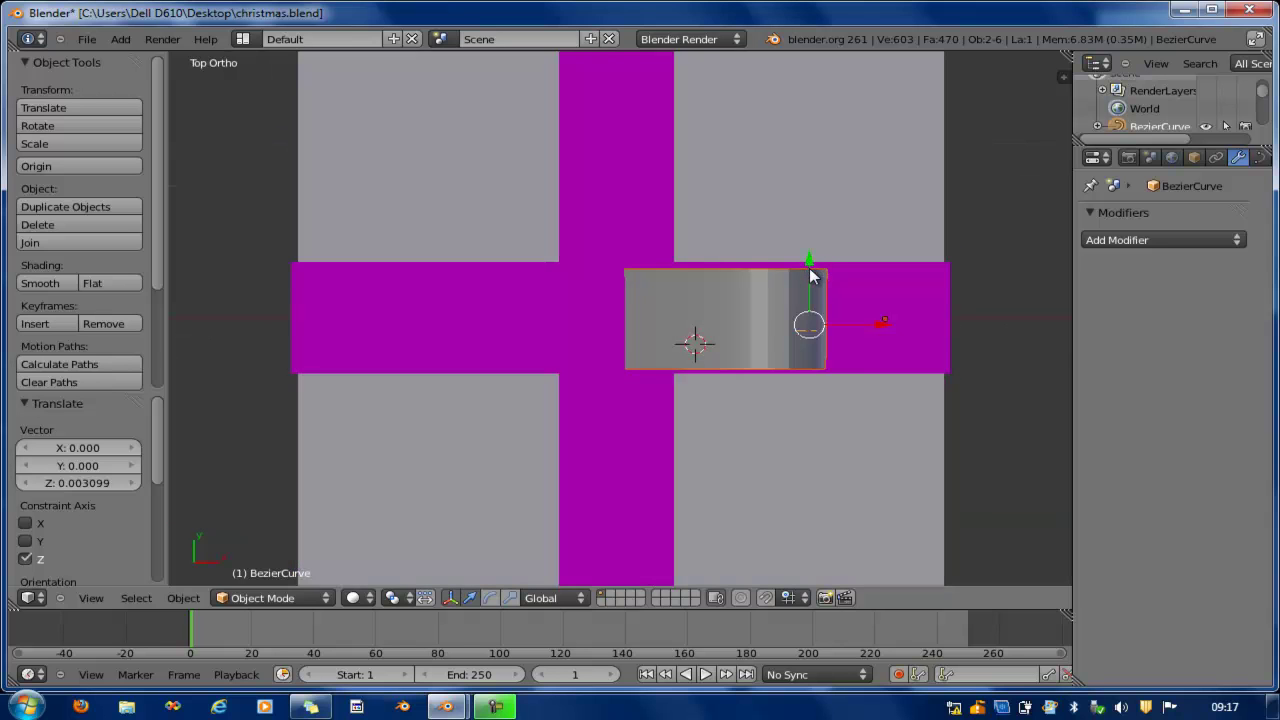
pyautogui.hotkey('shift', 'd')
pyautogui.rightClick(811, 276)
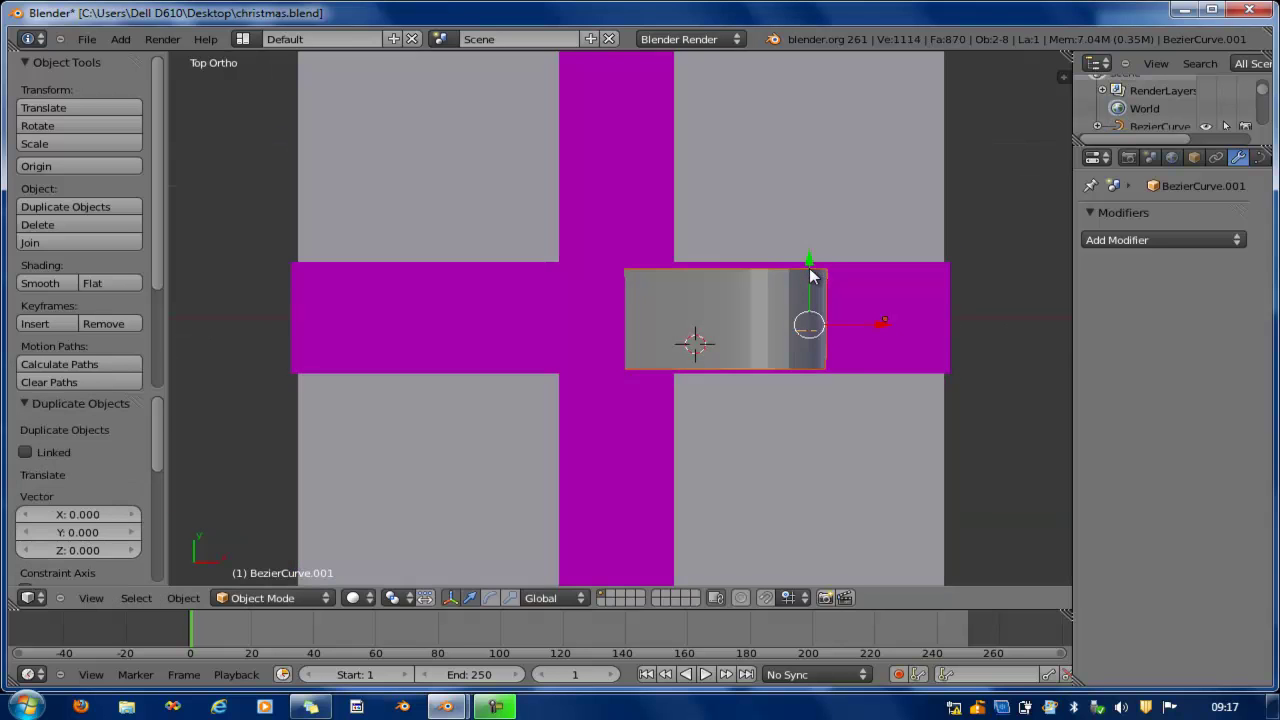
pyautogui.press('r')
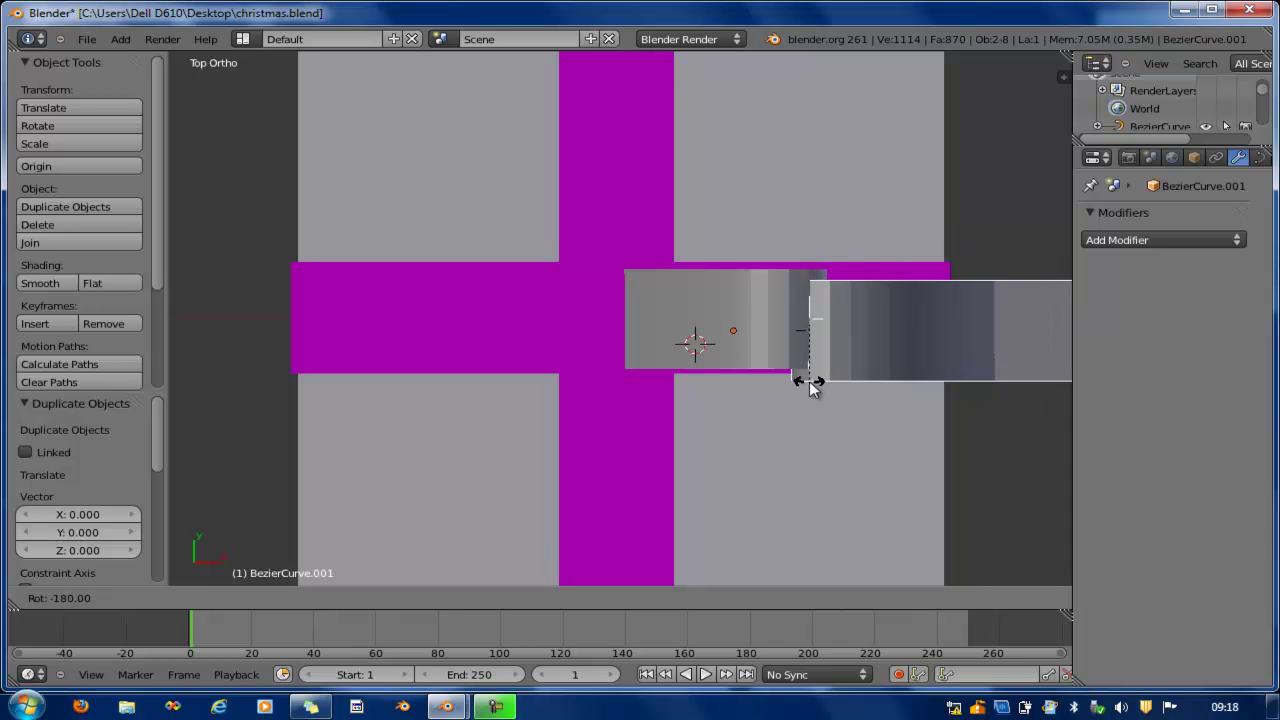
pyautogui.click(809, 381)
# - Move the copied loop about -1.168 along X and 0.04 along Y opposite the original, then add the original loop to the selection
pyautogui.moveTo(876, 333); pyautogui.dragTo(492, 337)
pyautogui.click(503, 335)
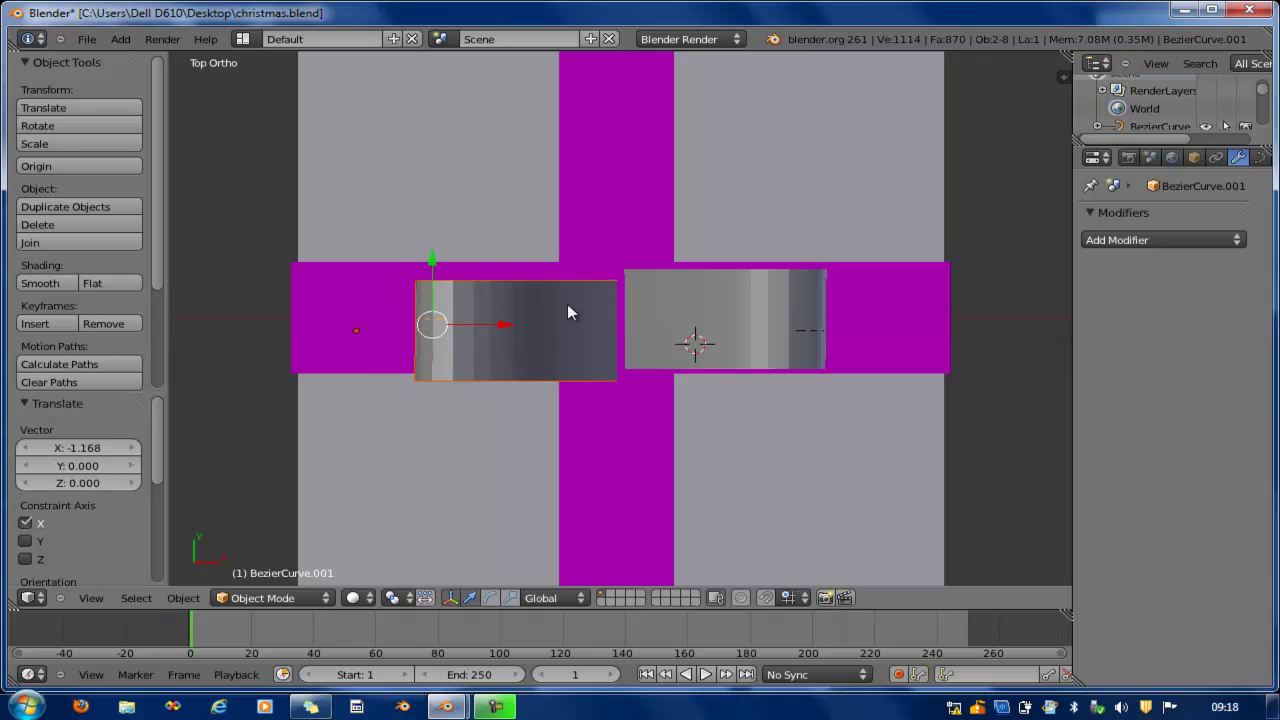
pyautogui.moveTo(428, 268); pyautogui.dragTo(428, 262)
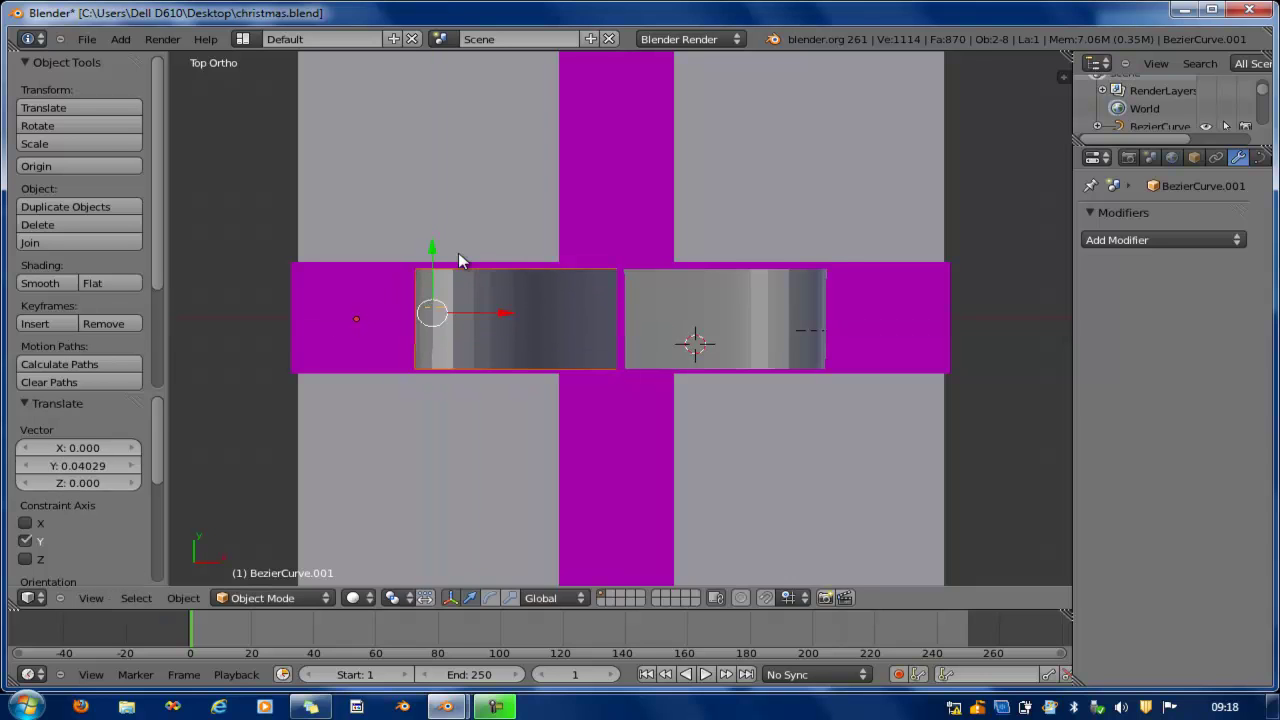
pyautogui.rightClick(808, 340)
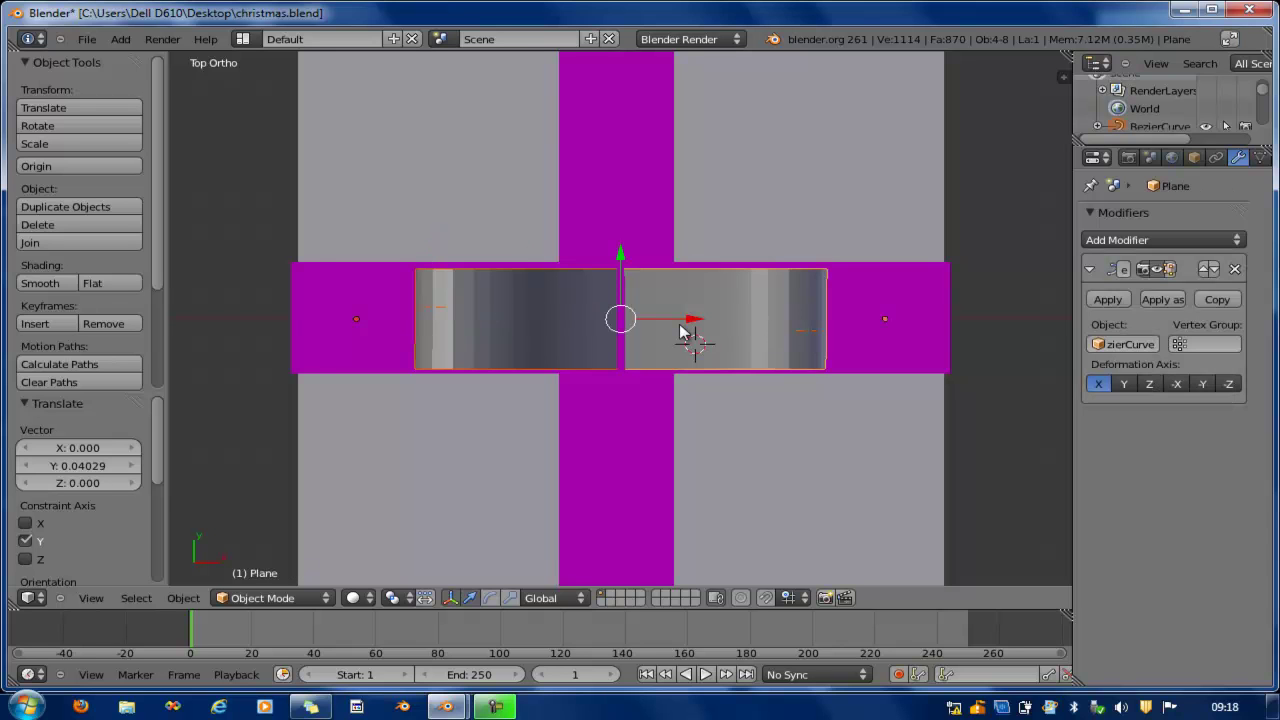
# - Shift both bow loops slightly along X, then duplicate them in place and rotate the copies 90°
pyautogui.press('g')
pyautogui.press('x')
pyautogui.press('Escape')
pyautogui.hotkey('shift', 'd')
pyautogui.press('Escape')
pyautogui.press('r')
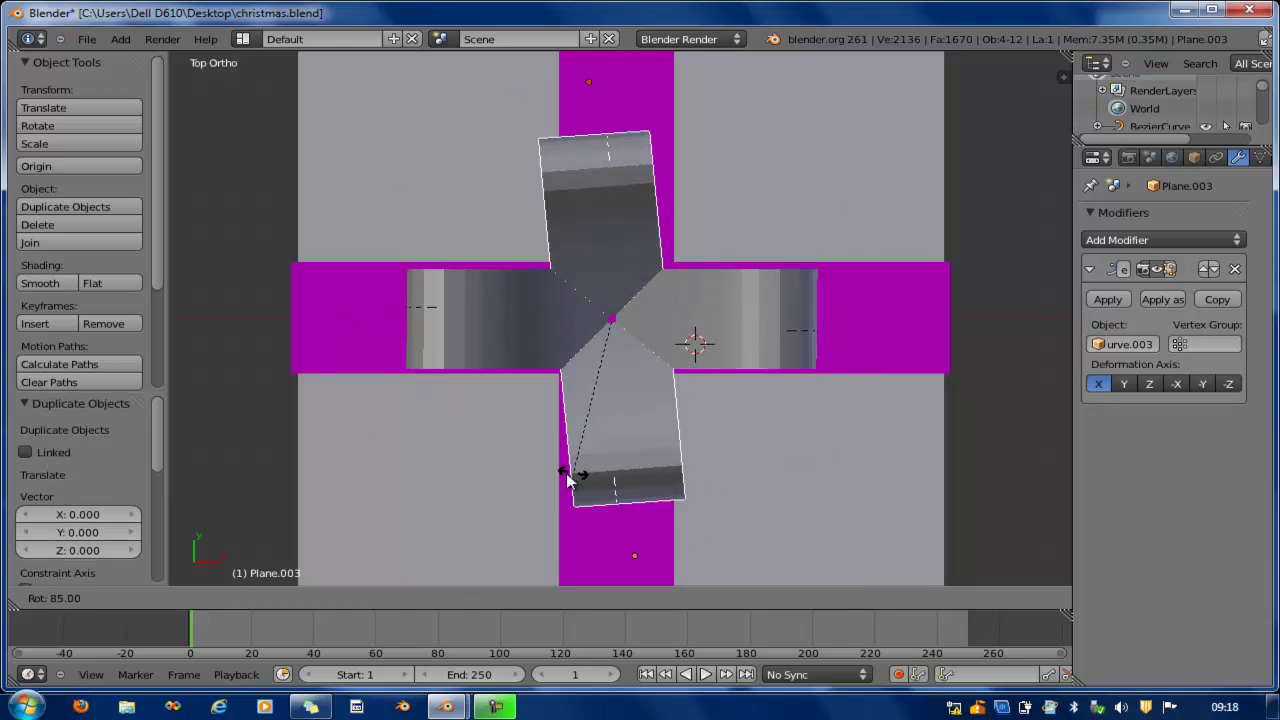
pyautogui.click(561, 475)
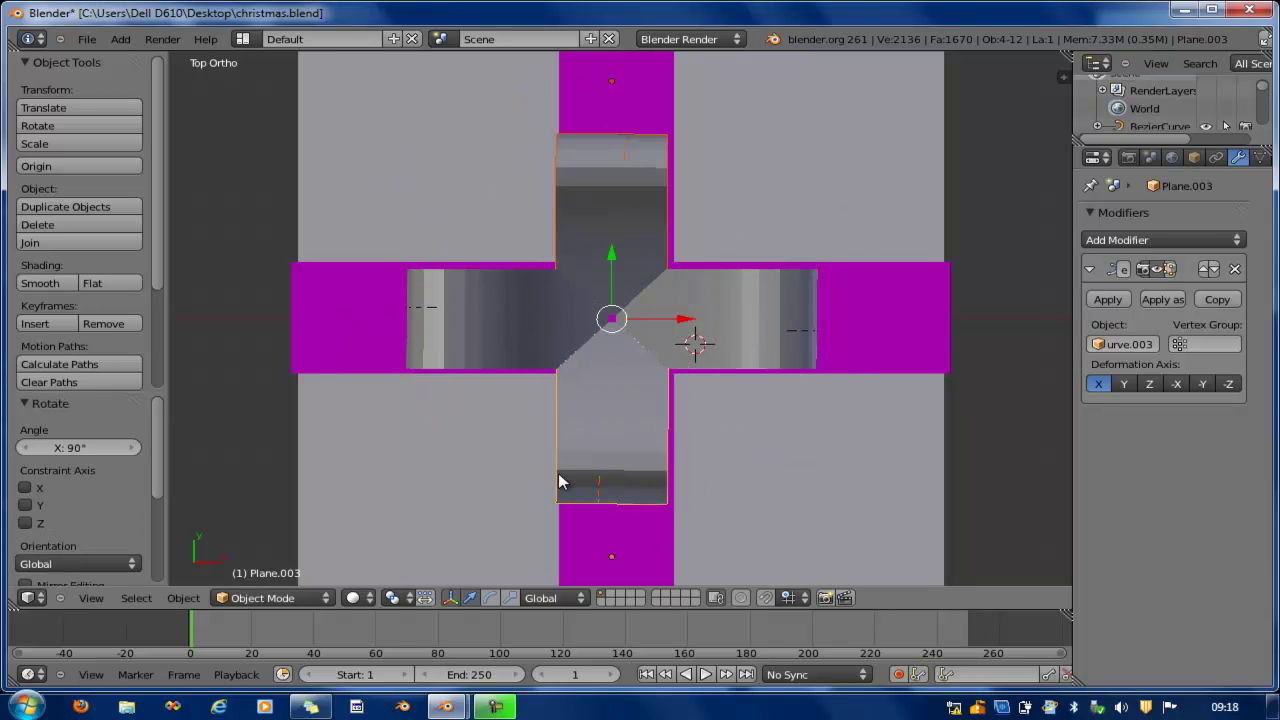
# - Duplicate the rotated pair of loops in place and scale the copies to 0.386 along X to make narrower loops
pyautogui.hotkey('shift', 'd')
pyautogui.rightClick(695, 341)
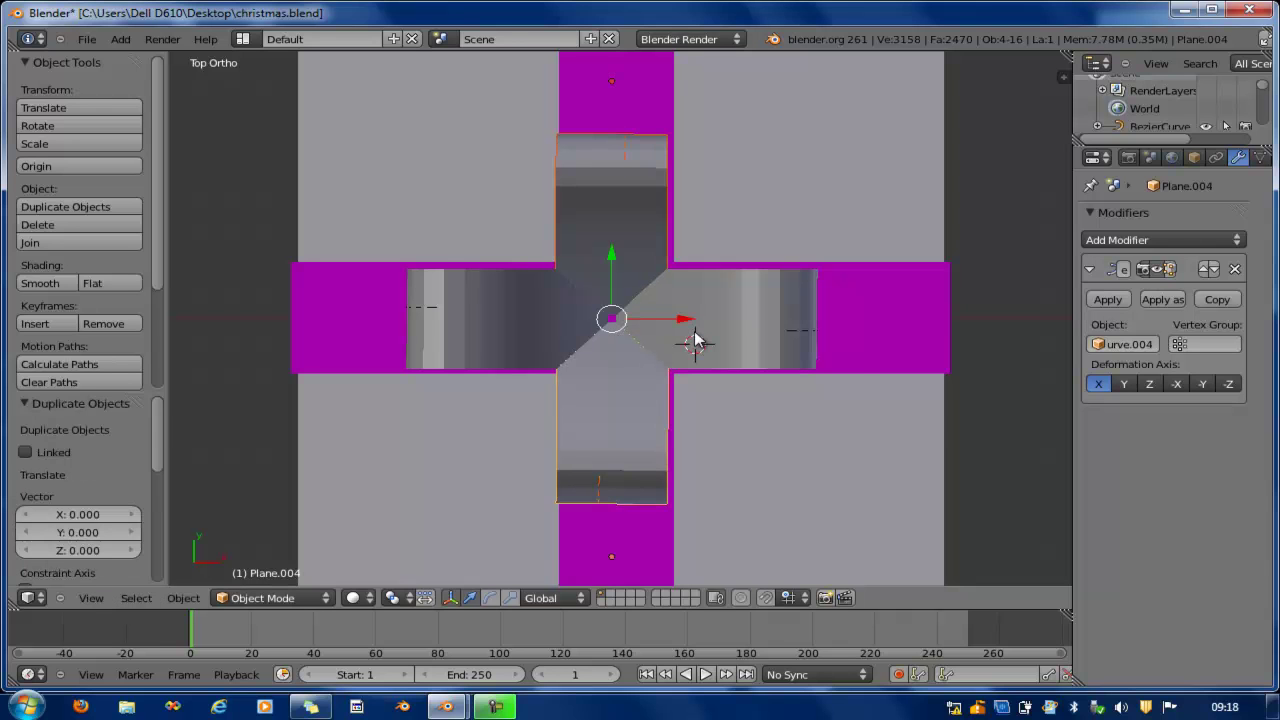
pyautogui.click(511, 598)
pyautogui.moveTo(686, 320); pyautogui.dragTo(640, 325)
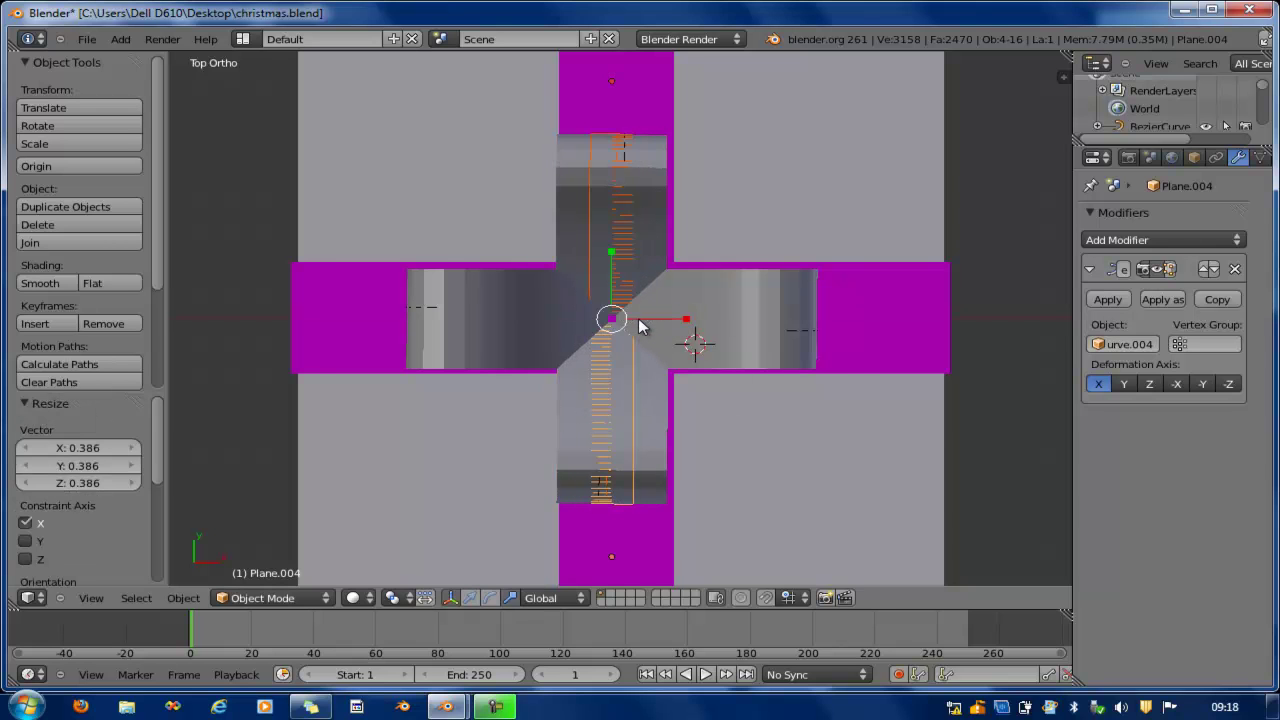
# - Rotate the narrow loops 52.557° and then -8.761° so they lie diagonally between the wide loops
pyautogui.press('r')
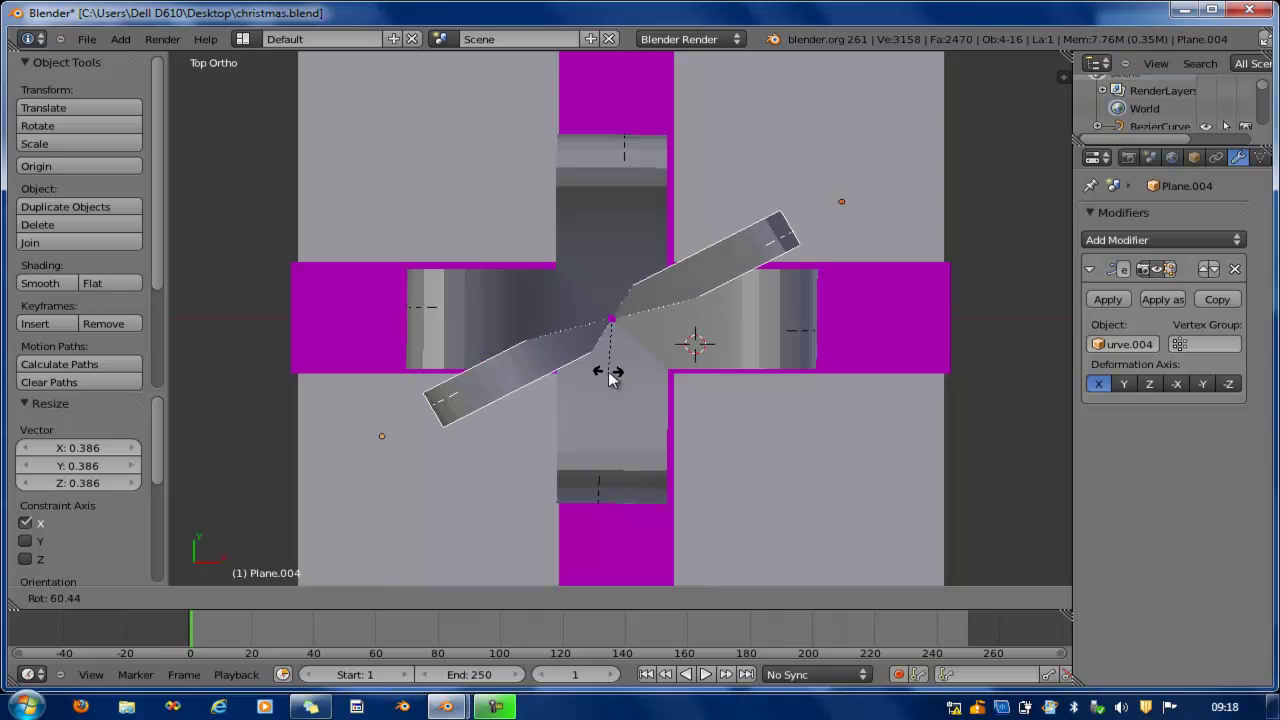
pyautogui.click(614, 380)
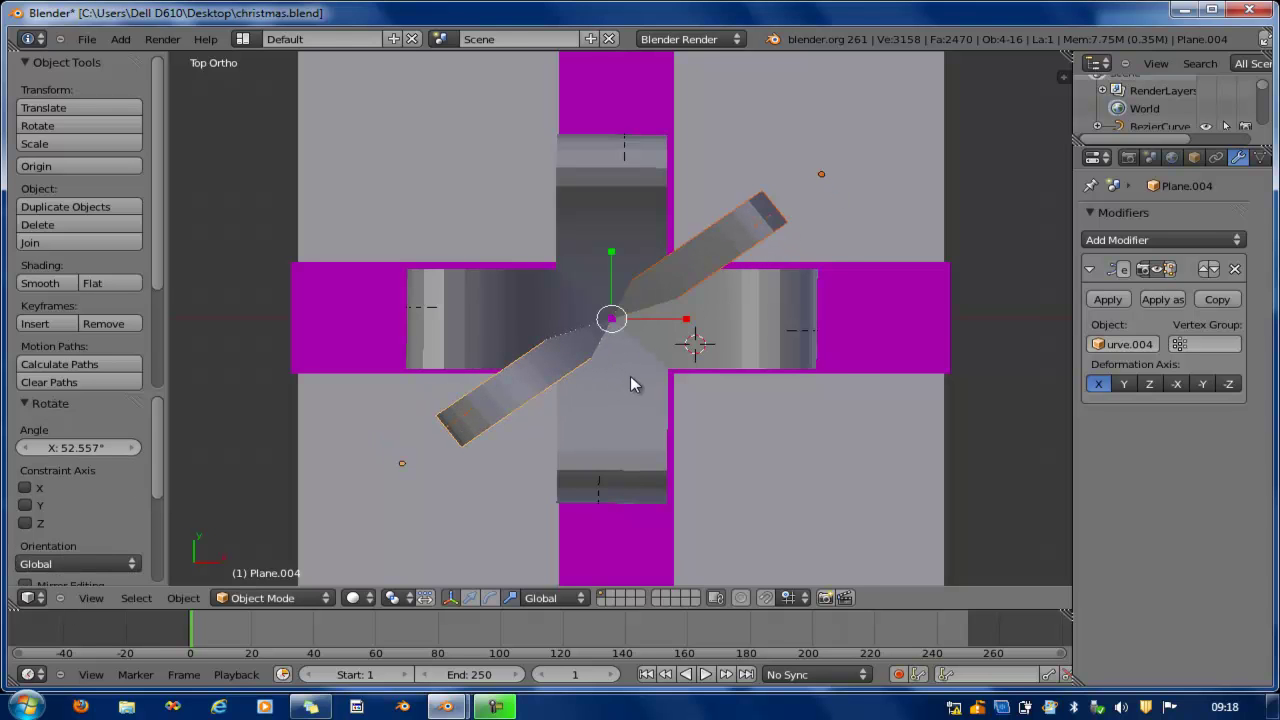
pyautogui.press('r')
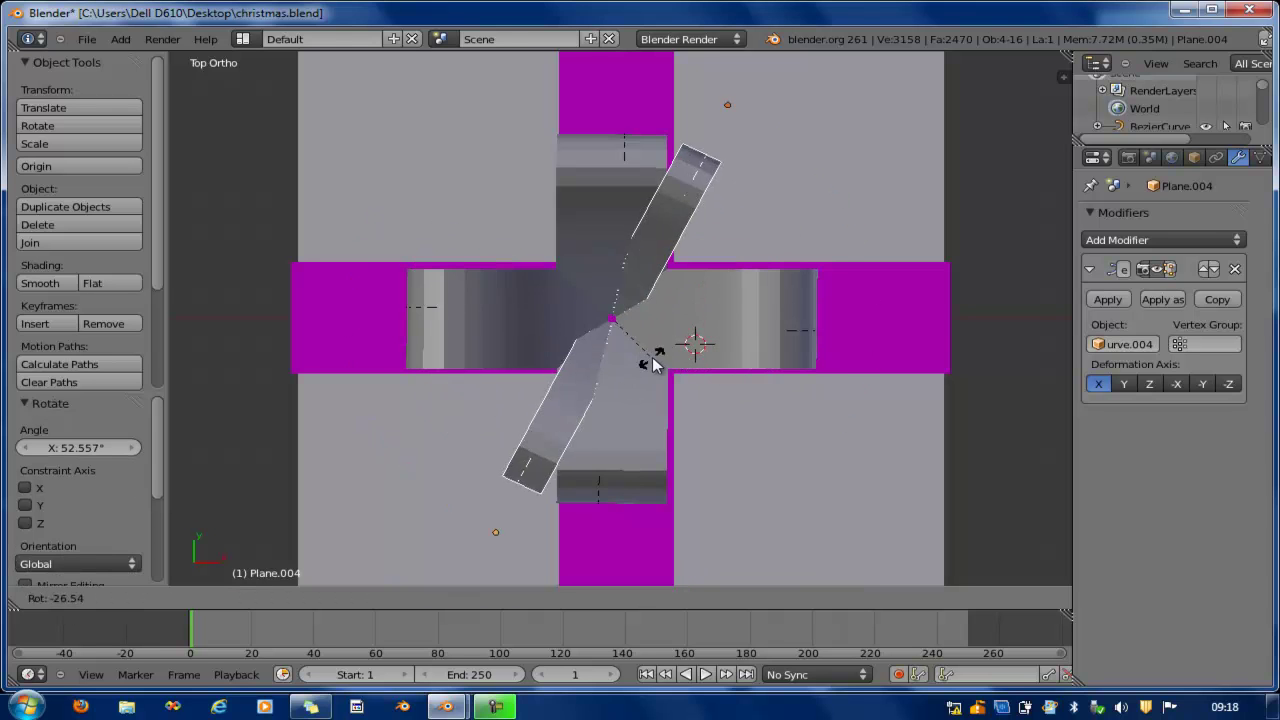
pyautogui.click(637, 367)
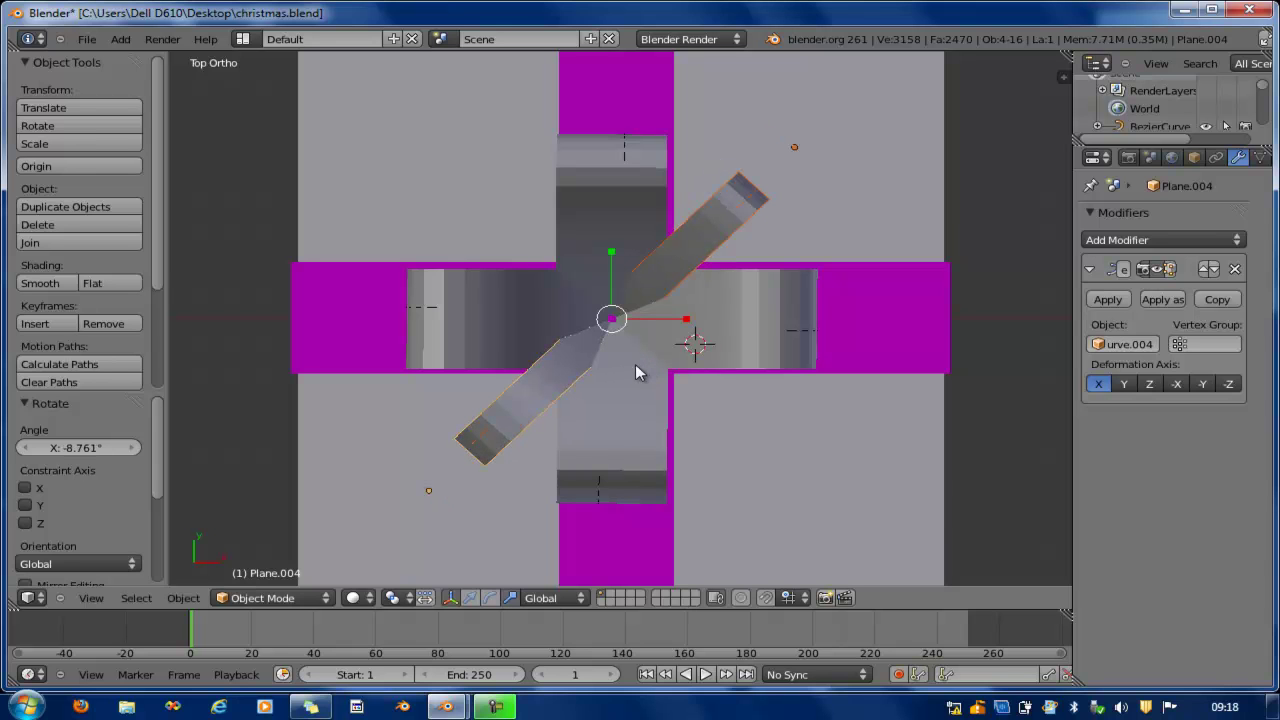
# - Duplicate the narrow diagonal loops in place and rotate the copies 90.562° onto the opposite diagonal
pyautogui.hotkey('shift', 'd')
pyautogui.rightClick(635, 364)
pyautogui.press('r')
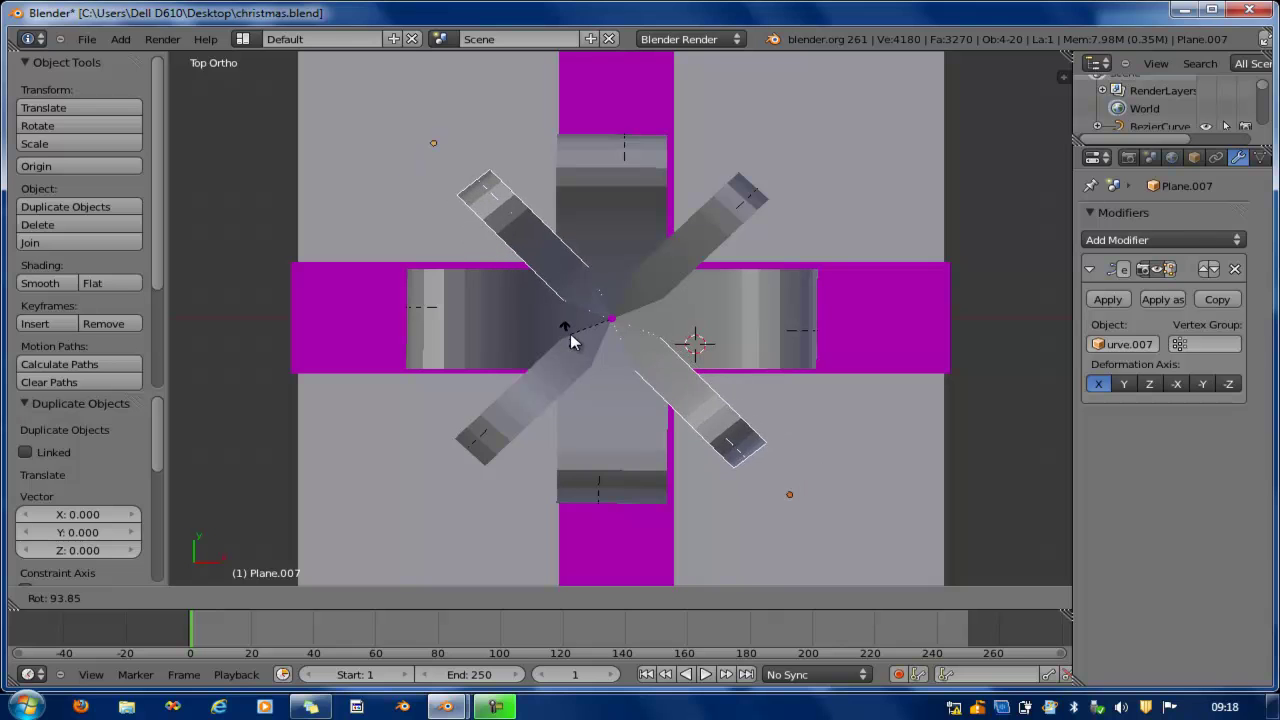
pyautogui.click(570, 336)
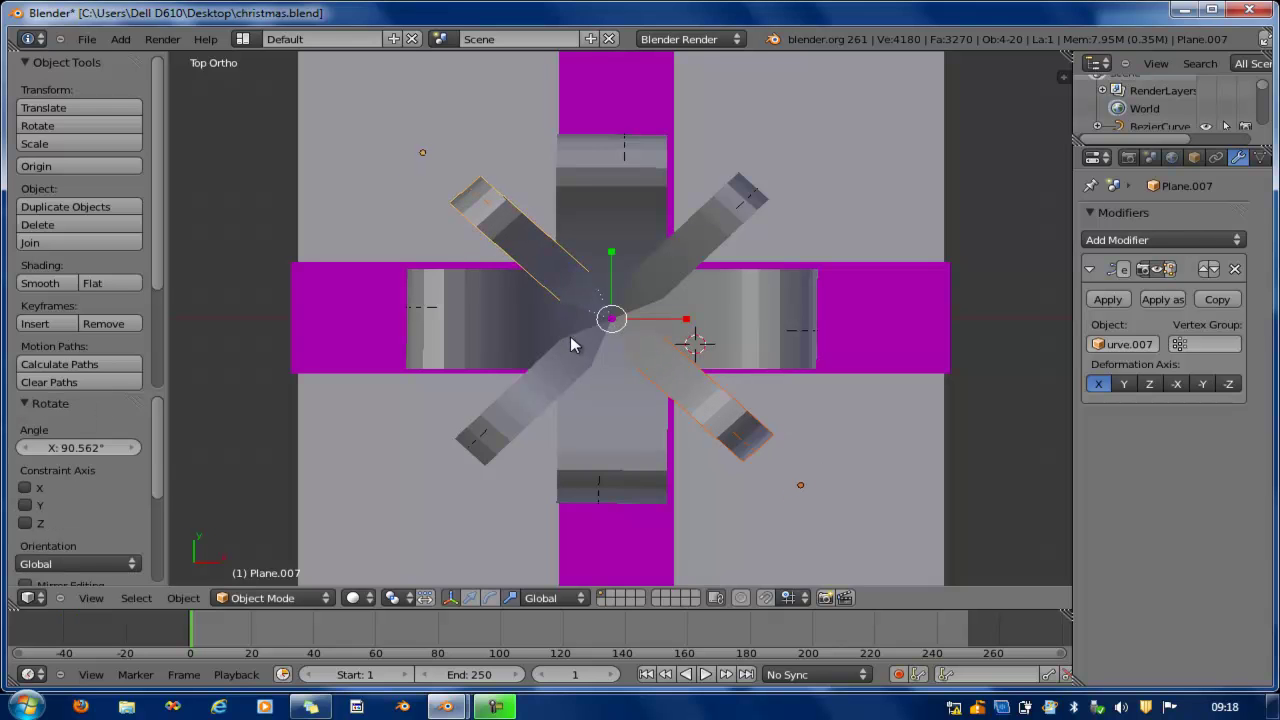
# - Give the wide front loop a new material with the Oren-Nayar diffuse shader and the Blinn specular shader
pyautogui.moveTo(612, 494); pyautogui.dragTo(607, 303, button='middle')
pyautogui.rightClick(650, 180)
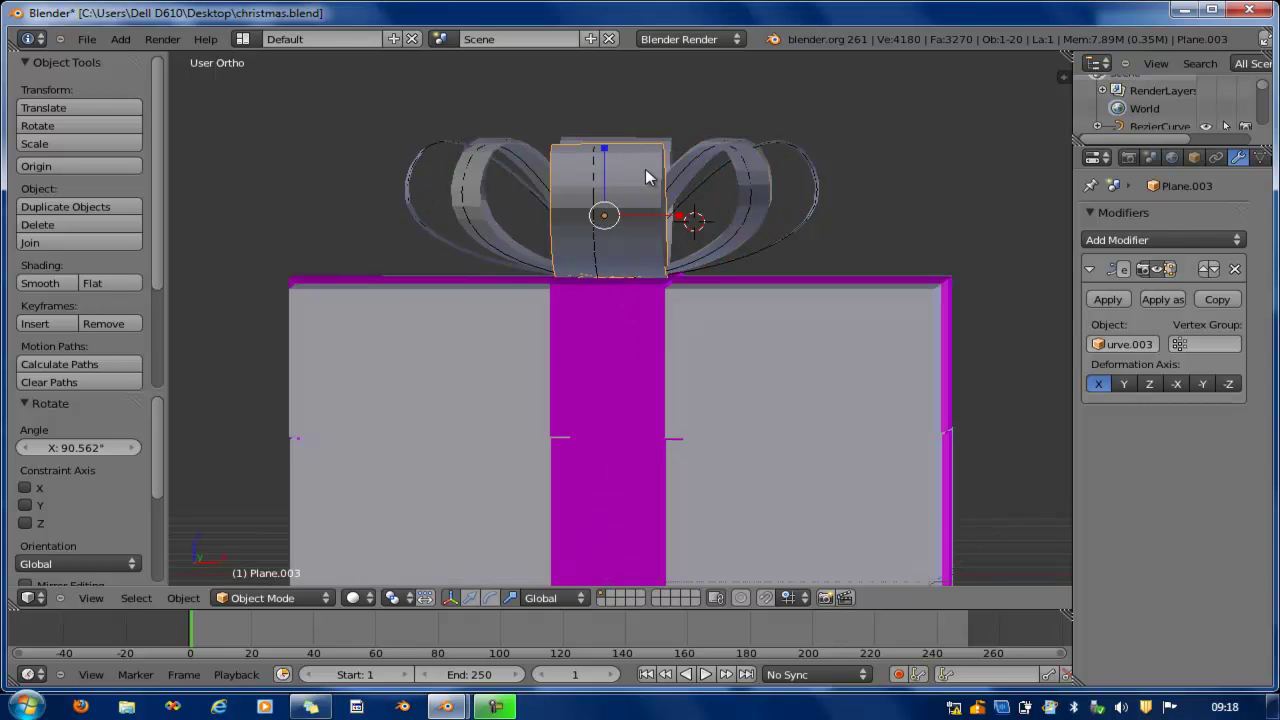
pyautogui.scroll(-3, 1240, 162)
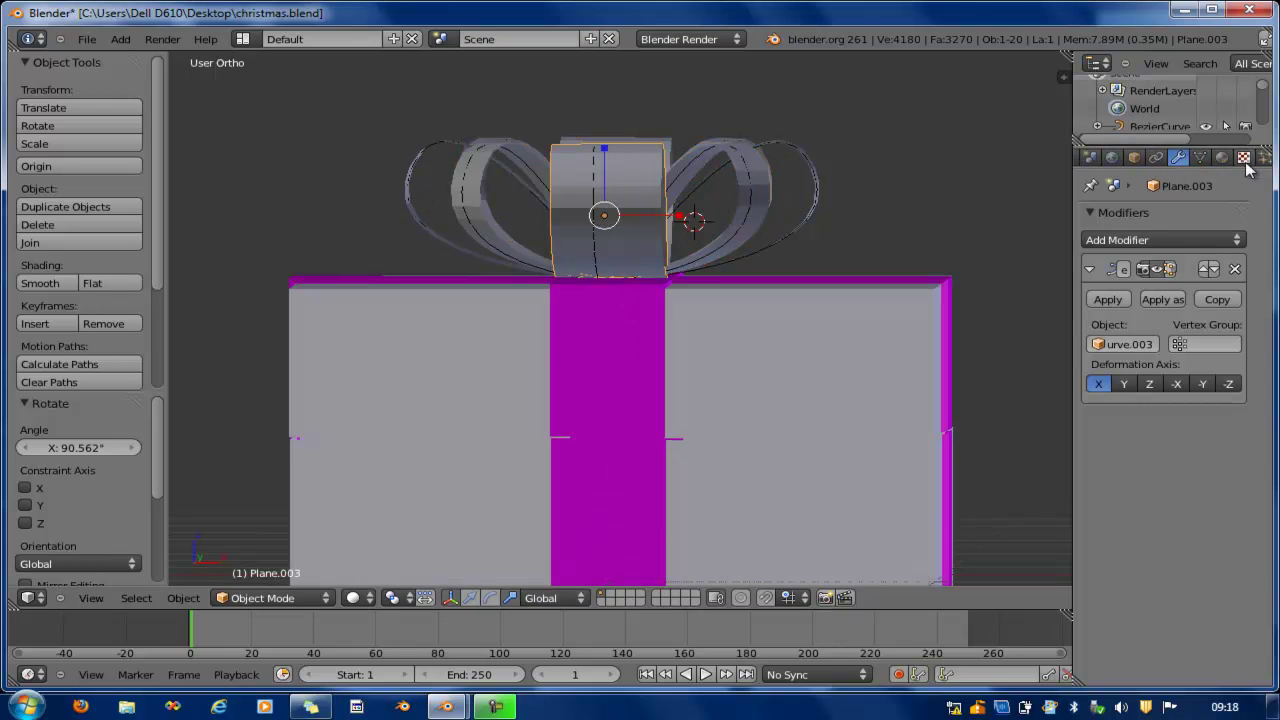
pyautogui.click(1222, 157)
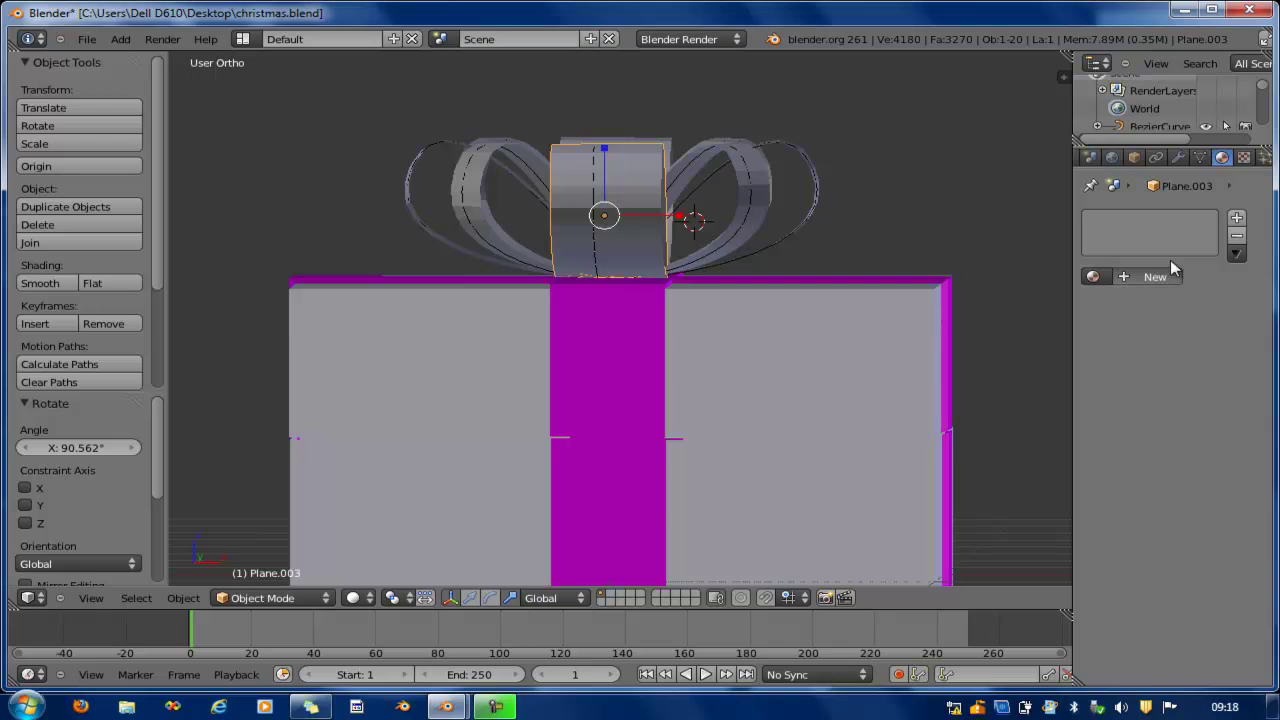
pyautogui.click(1135, 278)
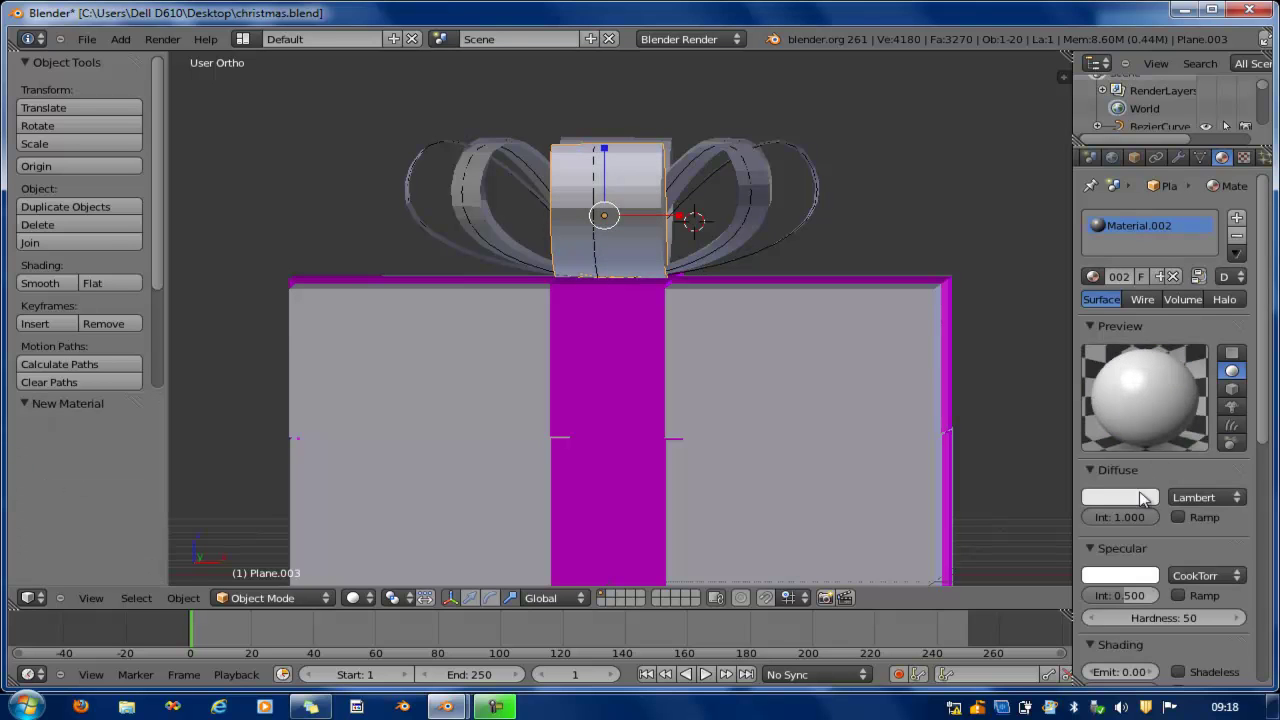
pyautogui.click(1206, 496)
pyautogui.click(1194, 463)
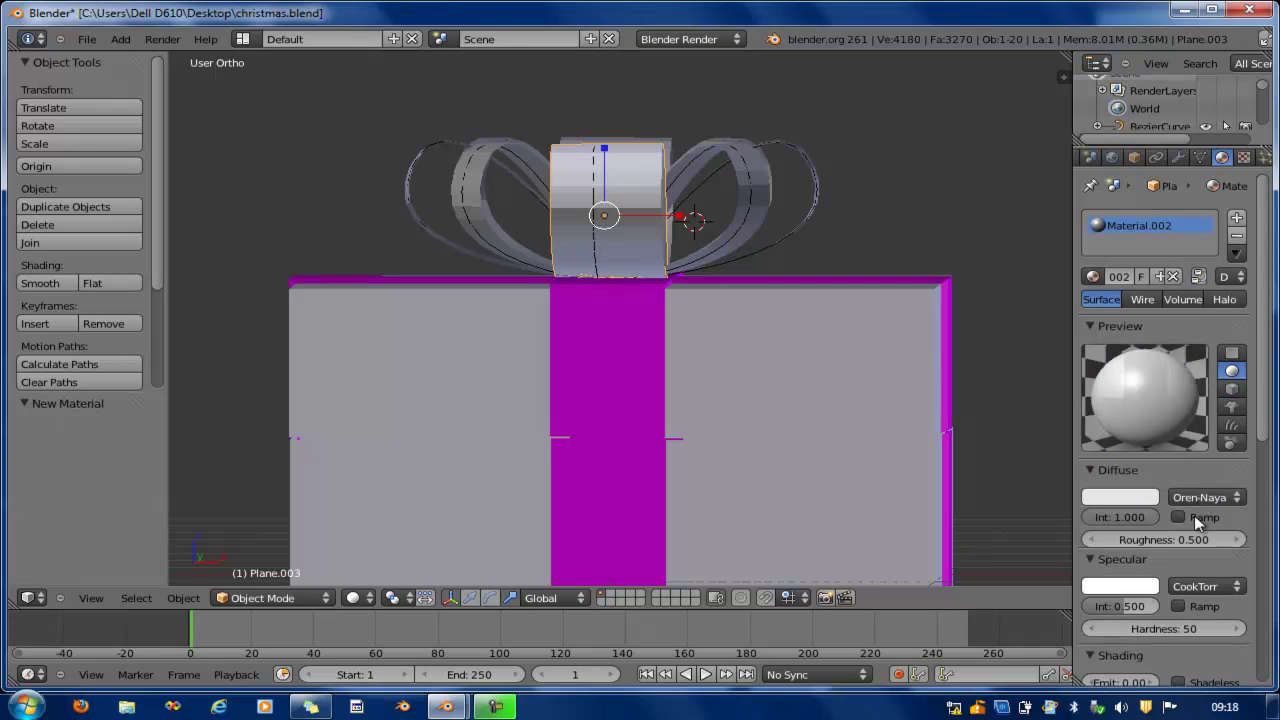
pyautogui.click(1210, 593)
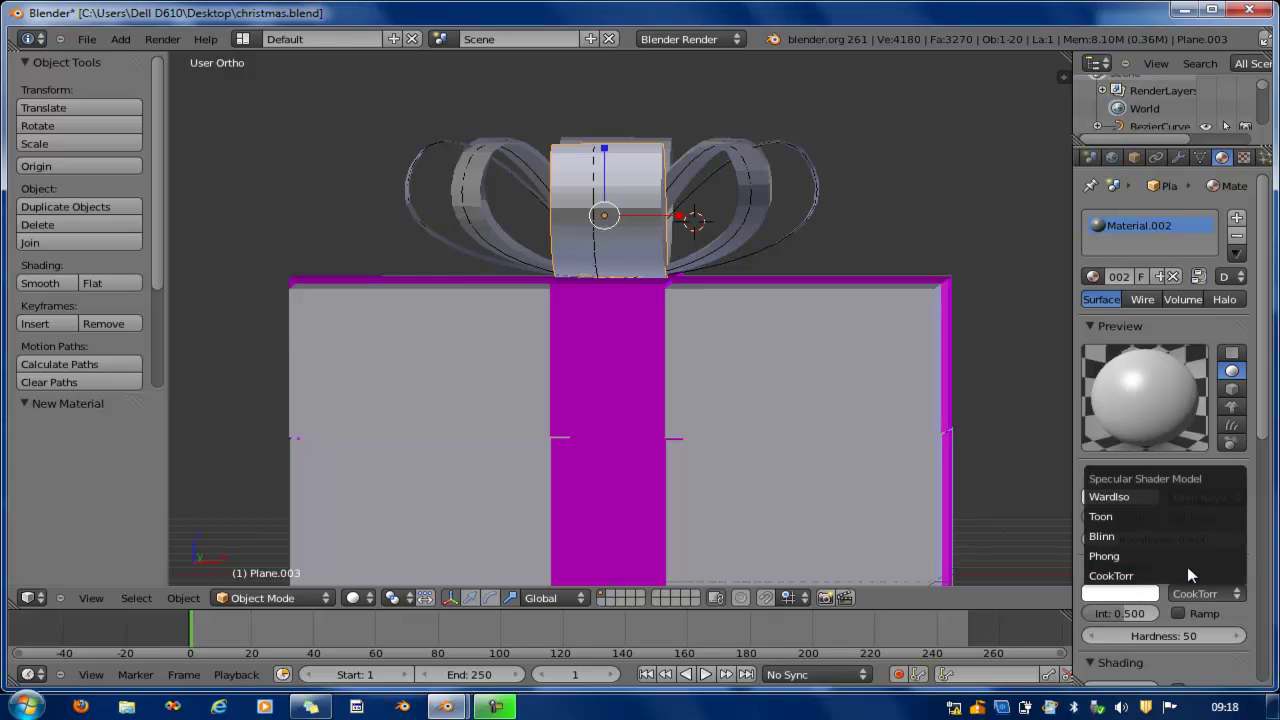
pyautogui.click(1175, 538)
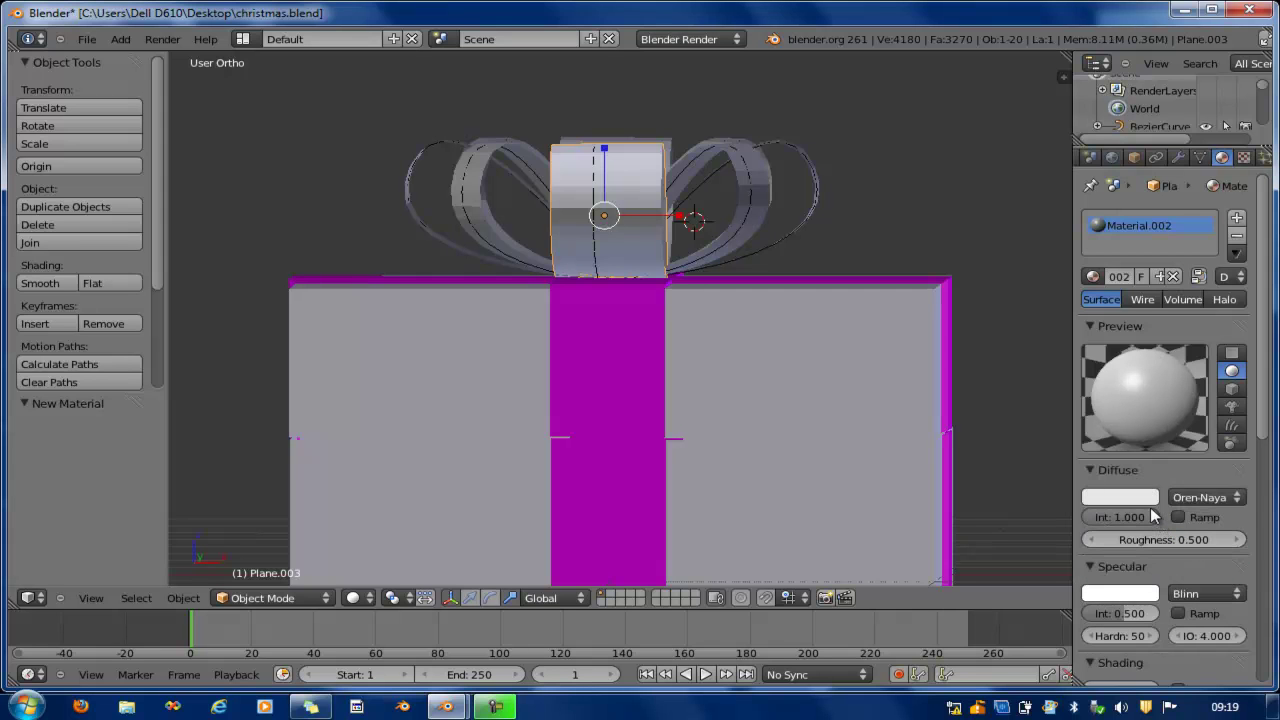
# - Set the new material's diffuse colour to pure red with R 1.000, G 0.000 and B 0.000
pyautogui.click(1140, 503)
pyautogui.click(1054, 324)
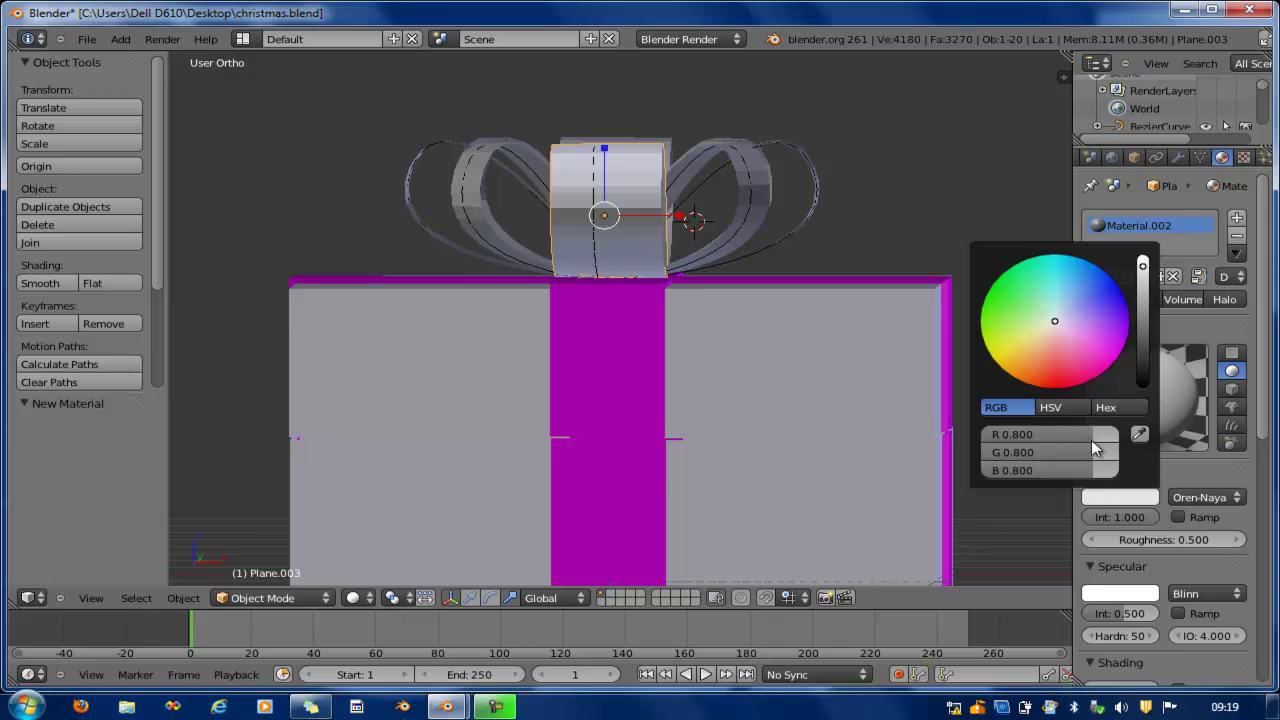
pyautogui.moveTo(1112, 434); pyautogui.dragTo(1170, 466)
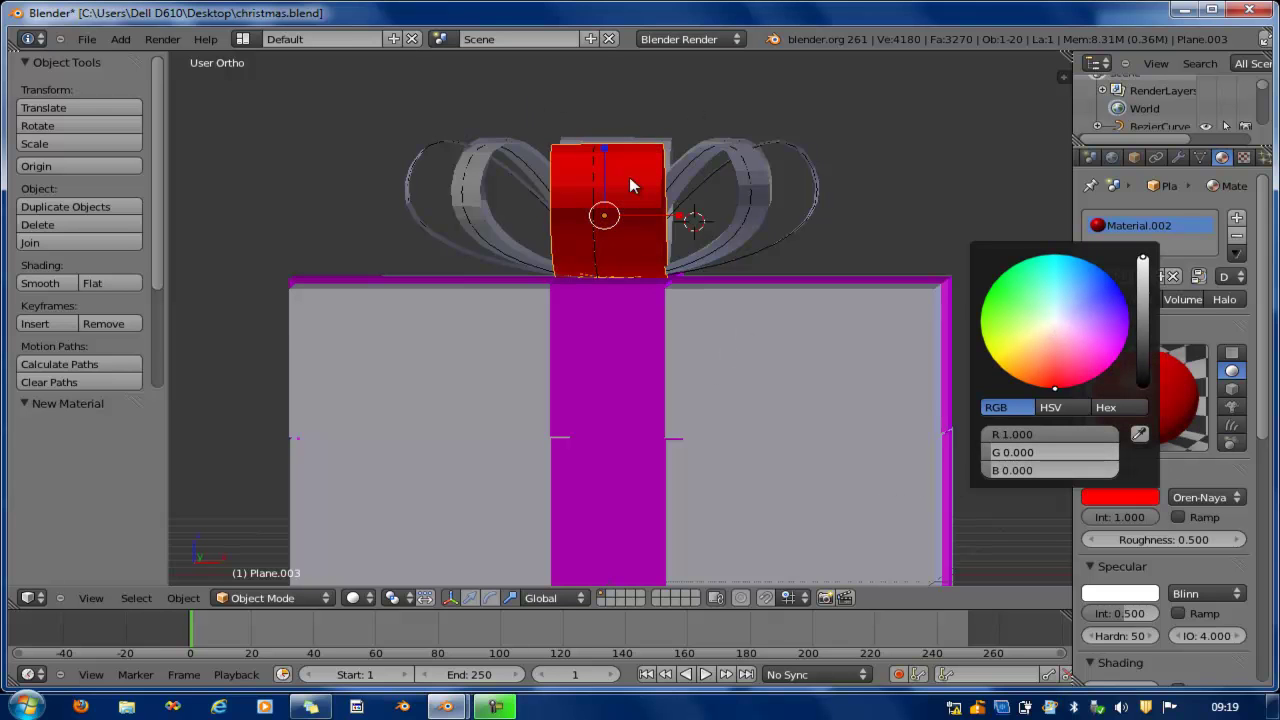
# - Select the uncoloured wide and narrow loops all around the bow together
pyautogui.moveTo(661, 163); pyautogui.dragTo(680, 226, button='middle')
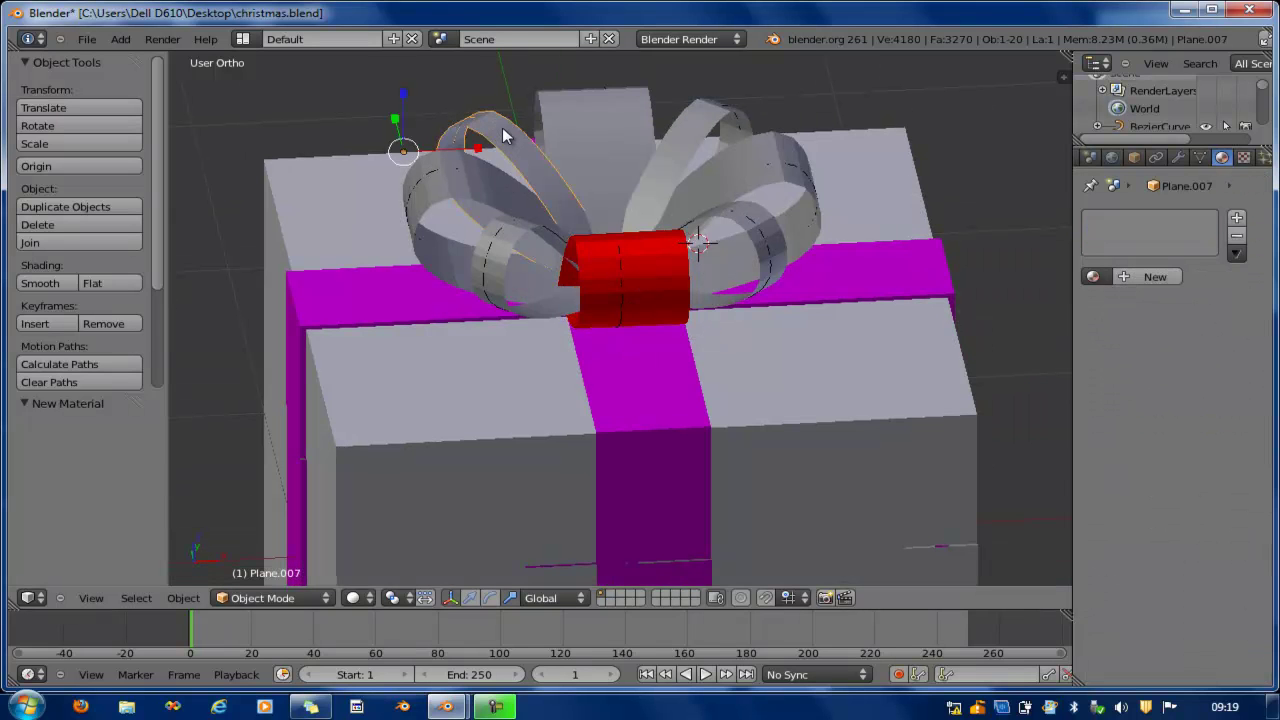
pyautogui.rightClick(568, 106)
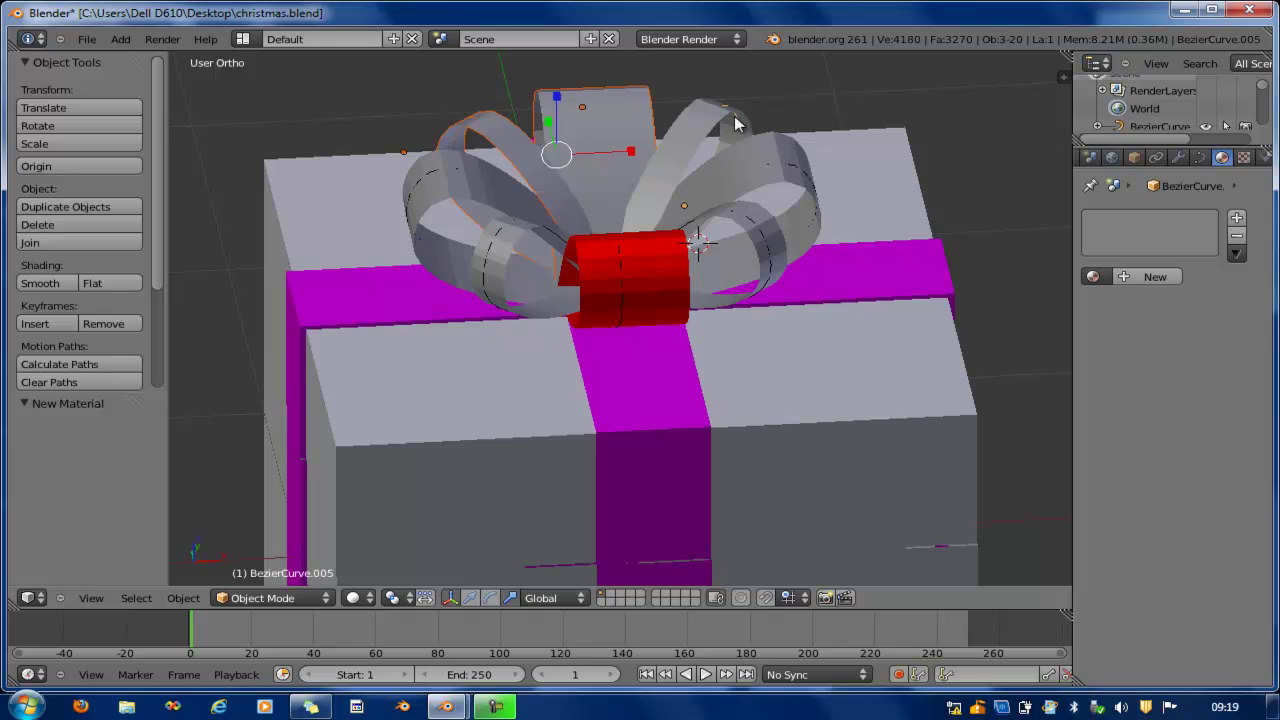
pyautogui.keyDown('shift'); pyautogui.rightClick(714, 117); pyautogui.keyUp('shift')
pyautogui.moveTo(722, 283); pyautogui.dragTo(767, 186, button='middle')
pyautogui.keyDown('shift'); pyautogui.rightClick(800, 170); pyautogui.keyUp('shift')
pyautogui.keyDown('shift'); pyautogui.rightClick(790, 182); pyautogui.keyUp('shift')
pyautogui.keyDown('shift'); pyautogui.rightClick(422, 178); pyautogui.keyUp('shift')
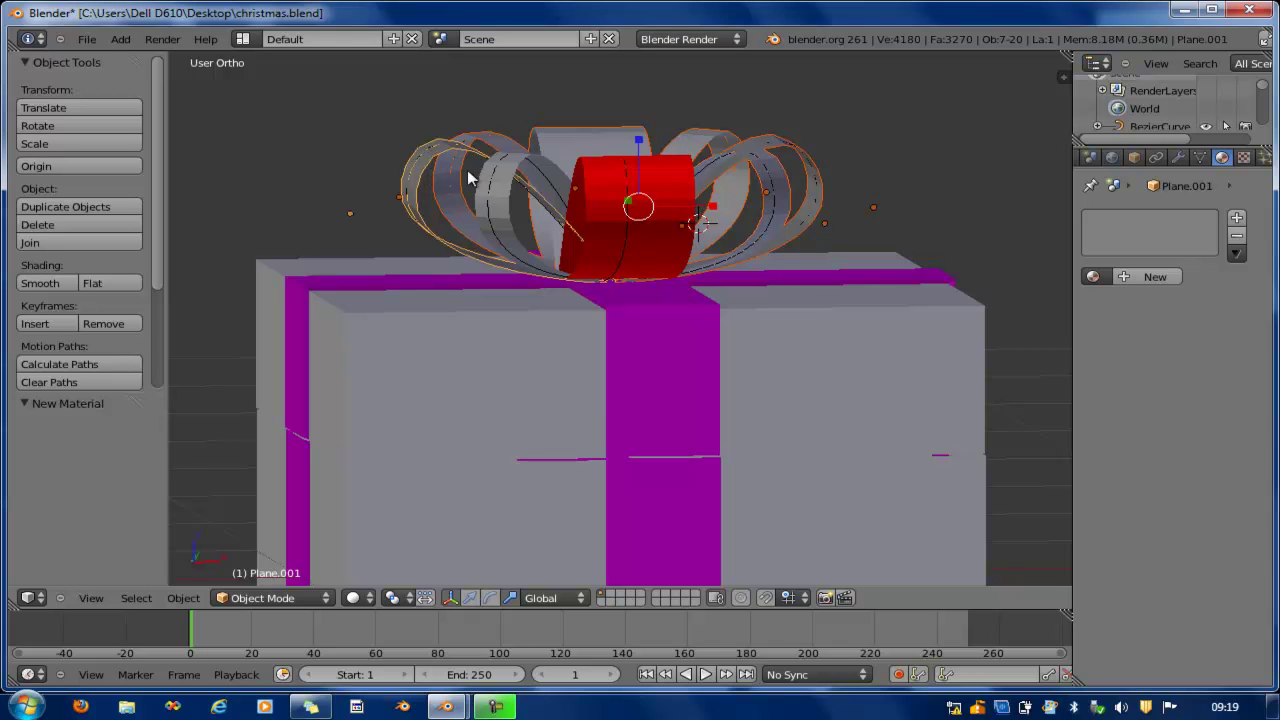
pyautogui.keyDown('shift'); pyautogui.rightClick(490, 186); pyautogui.keyUp('shift')
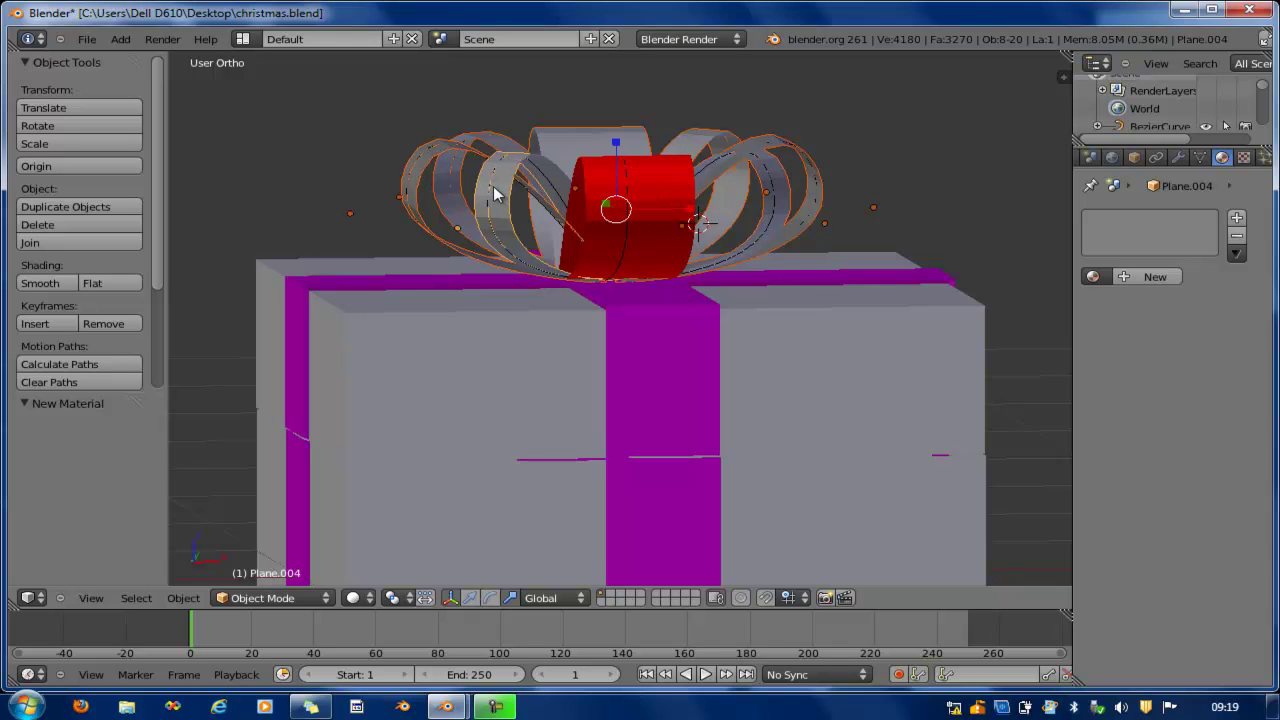
# - Add the red front loop to the selection as the active object and link its material to the other loops
pyautogui.moveTo(624, 259); pyautogui.dragTo(655, 125, button='middle')
pyautogui.keyDown('shift'); pyautogui.rightClick(668, 119); pyautogui.keyUp('shift')
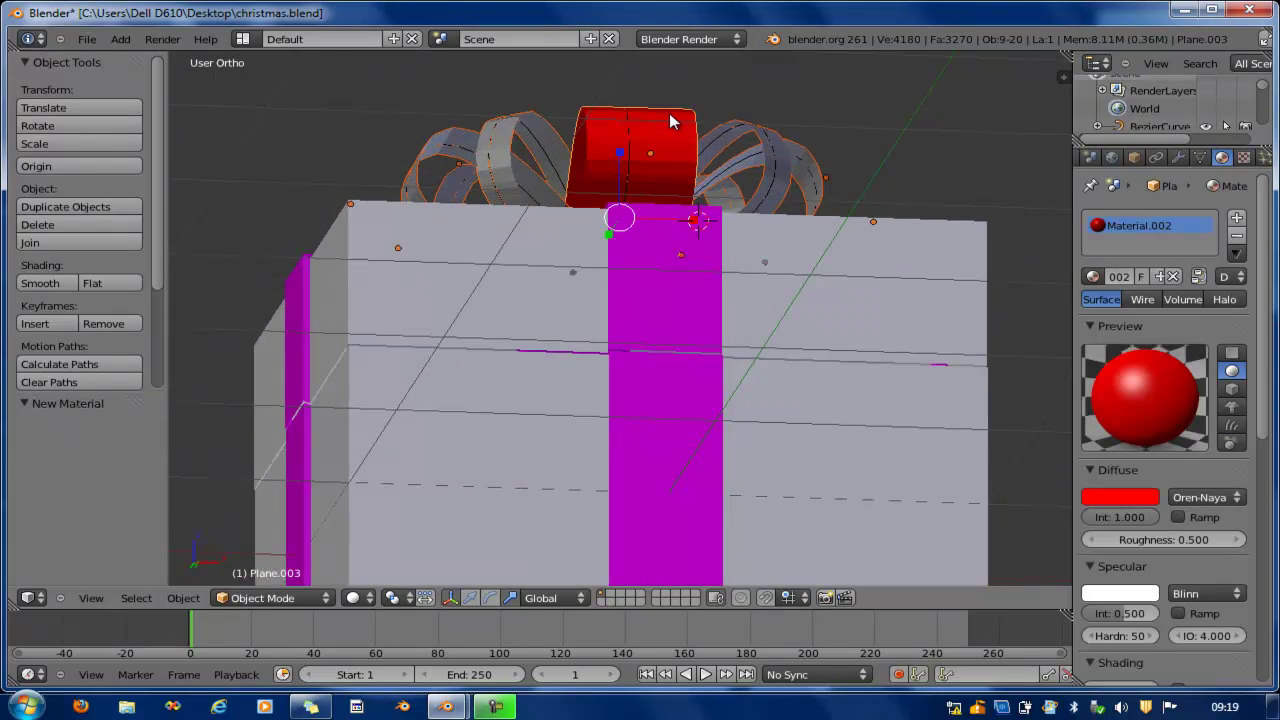
pyautogui.hotkey('ctrl', 'l')
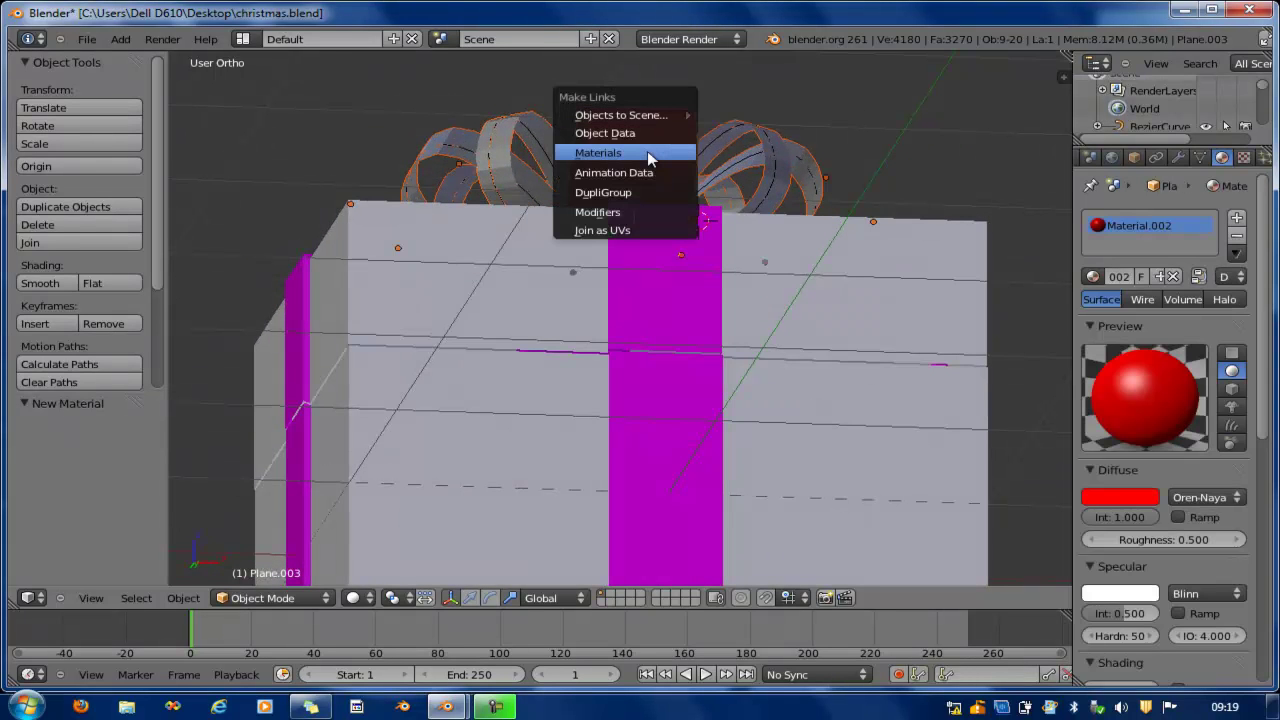
pyautogui.click(647, 151)
pyautogui.moveTo(670, 247); pyautogui.dragTo(670, 306, button='middle')
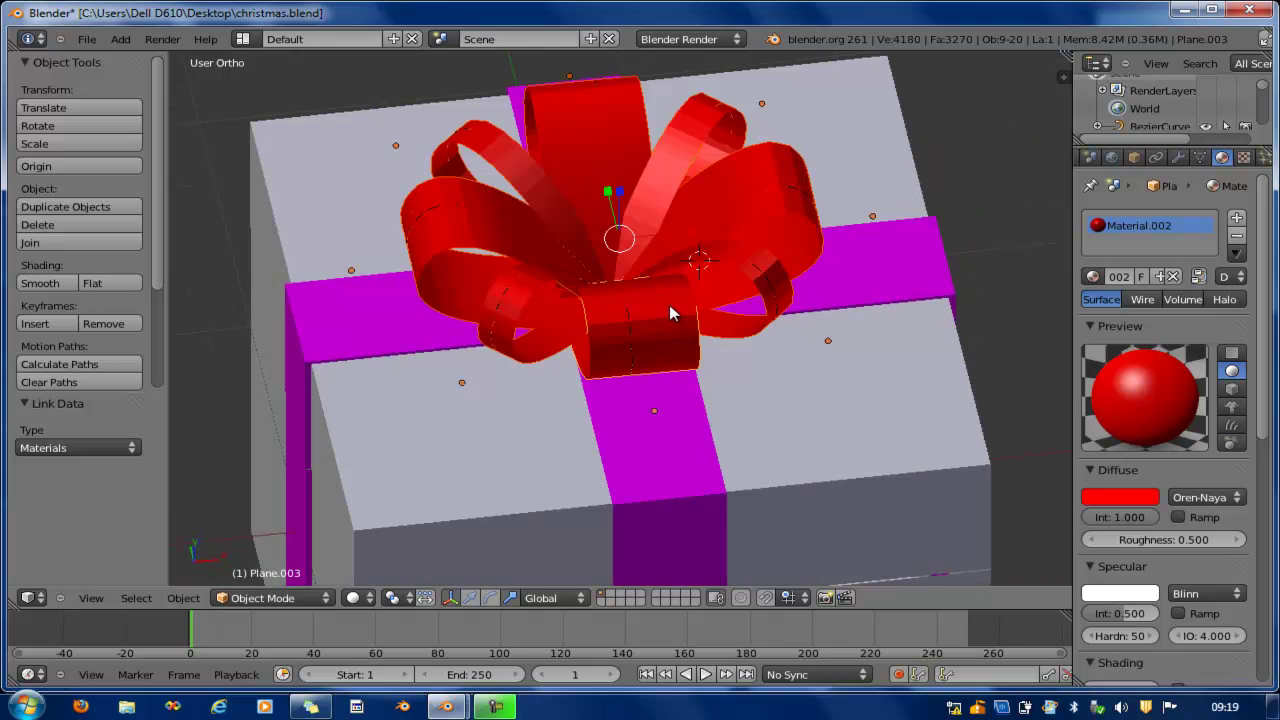
# - In front view, select all bow loops and curves, add the lid last, and parent them to the lid as Object
pyautogui.press('KP_1')
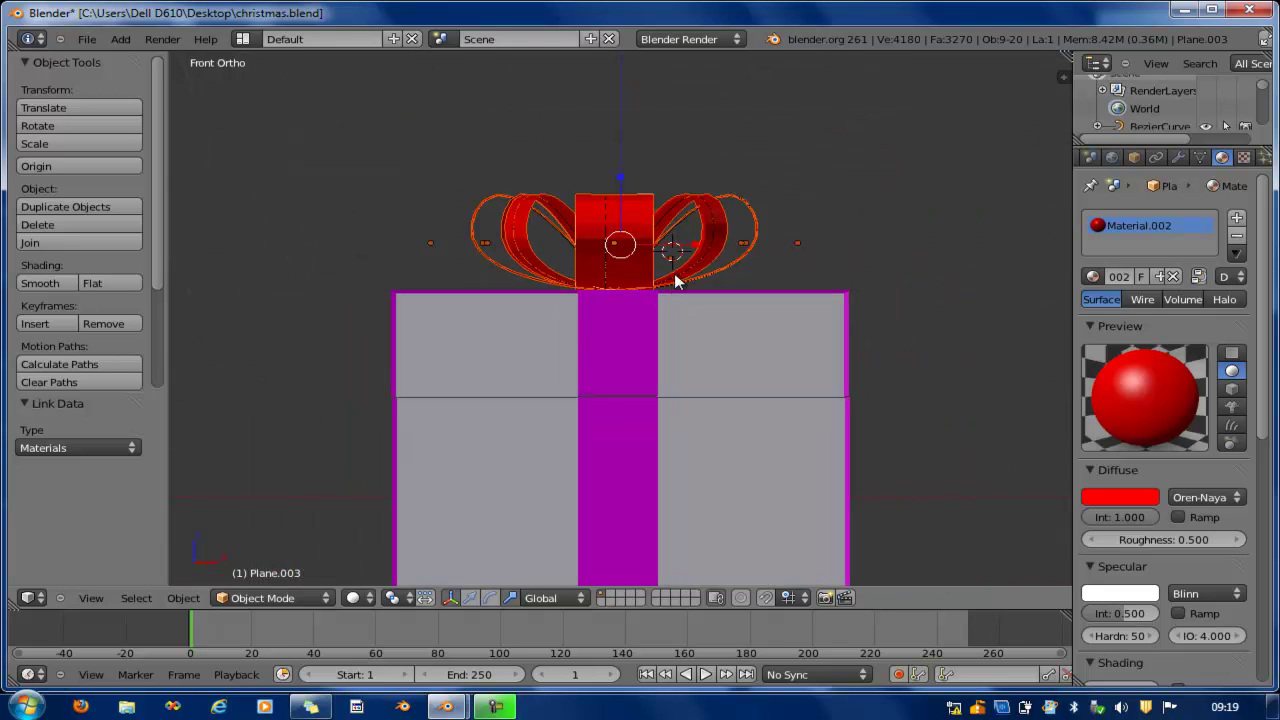
pyautogui.scroll(-1, 680, 213)
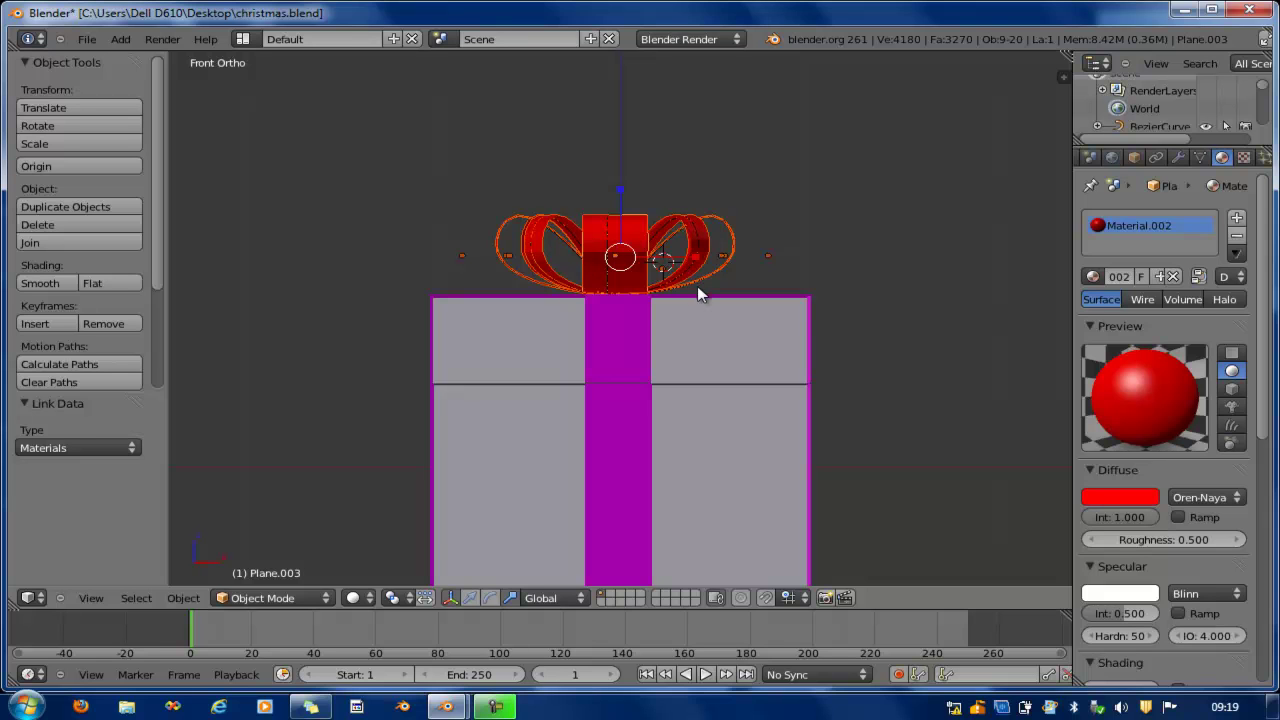
pyautogui.press('b')
pyautogui.moveTo(451, 193); pyautogui.dragTo(855, 257)
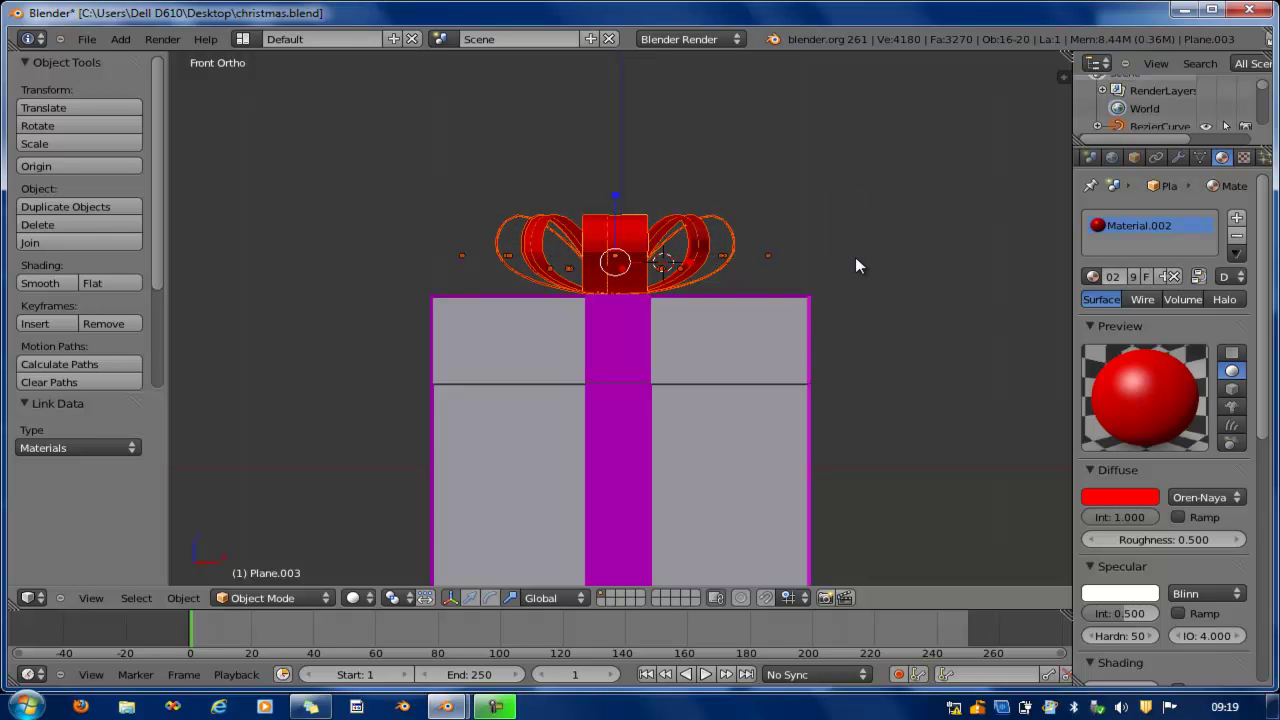
pyautogui.keyDown('shift'); pyautogui.rightClick(795, 300); pyautogui.keyUp('shift')
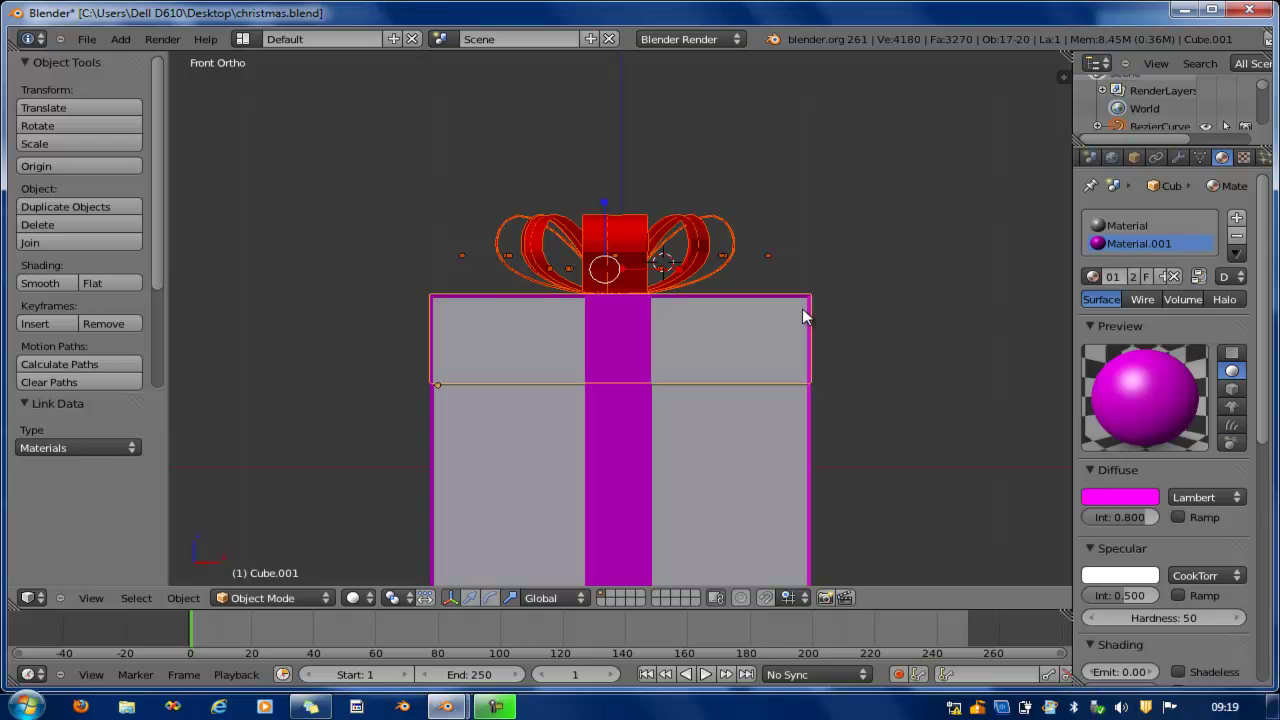
pyautogui.hotkey('ctrl', 'p')
pyautogui.click(800, 317)
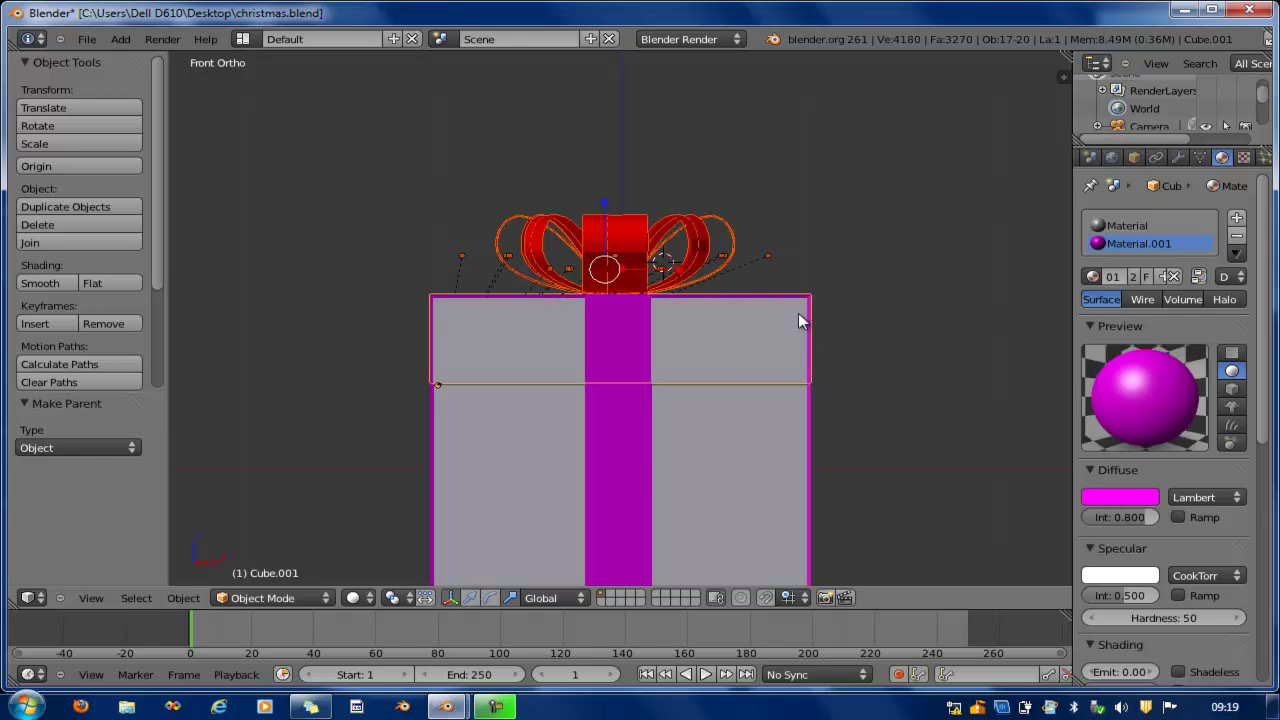
# - Rotate the lid about its corner to test that the bow follows it, then undo the rotation
pyautogui.press('r')
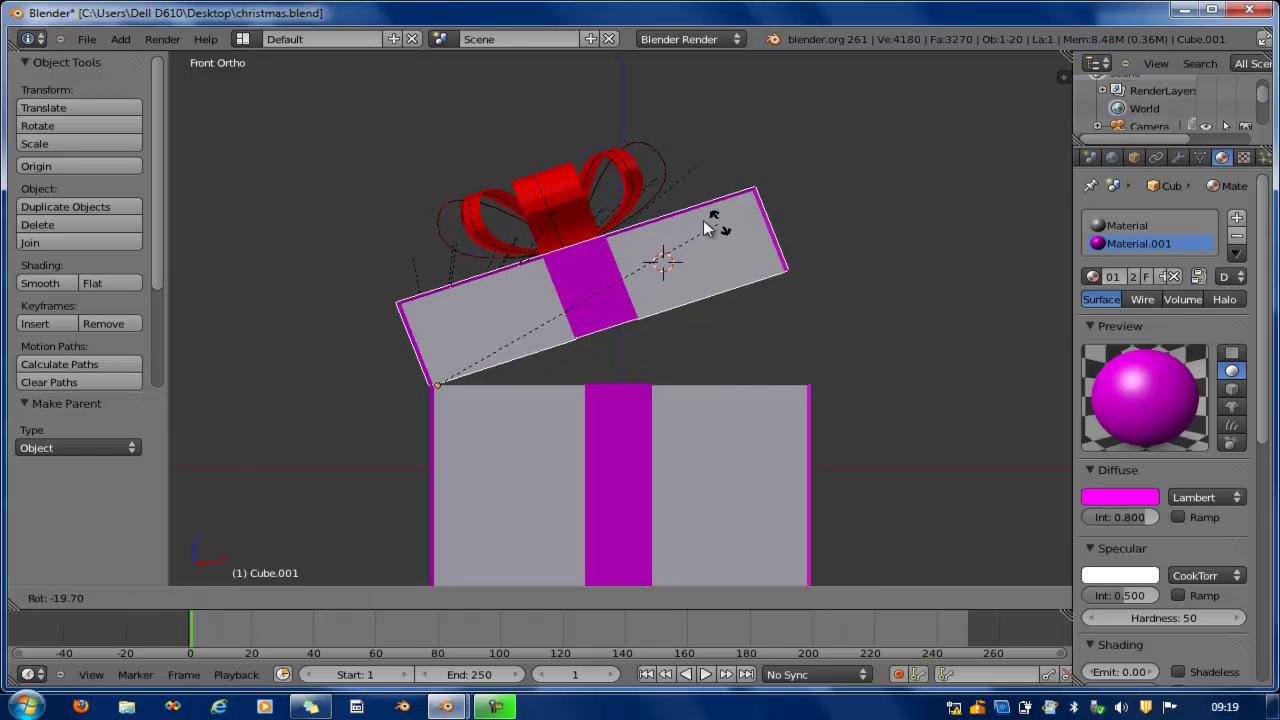
pyautogui.click(612, 222)
pyautogui.hotkey('ctrl', 'z')
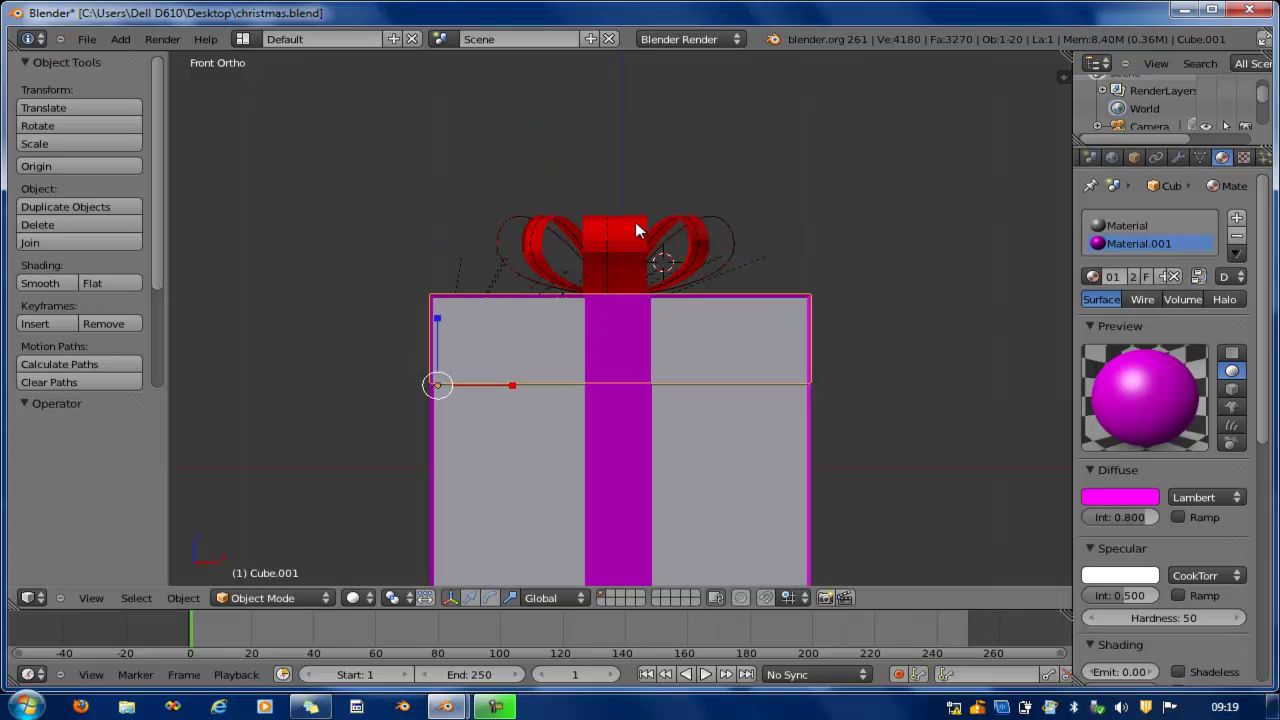
# - Select the front red bow loop and set its material's mirror reflectivity to 0.23
pyautogui.rightClick(636, 224)
pyautogui.scroll(-3, 1160, 540)
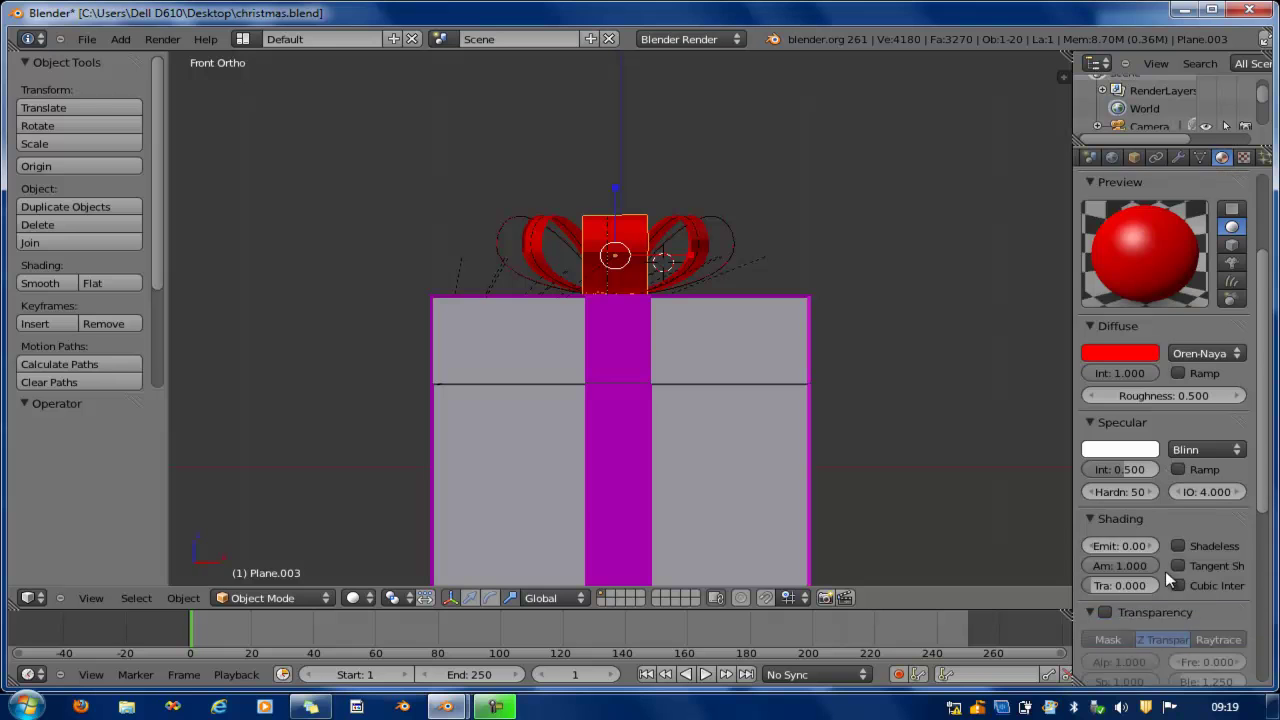
pyautogui.scroll(-2, 1160, 585)
pyautogui.click(1090, 636)
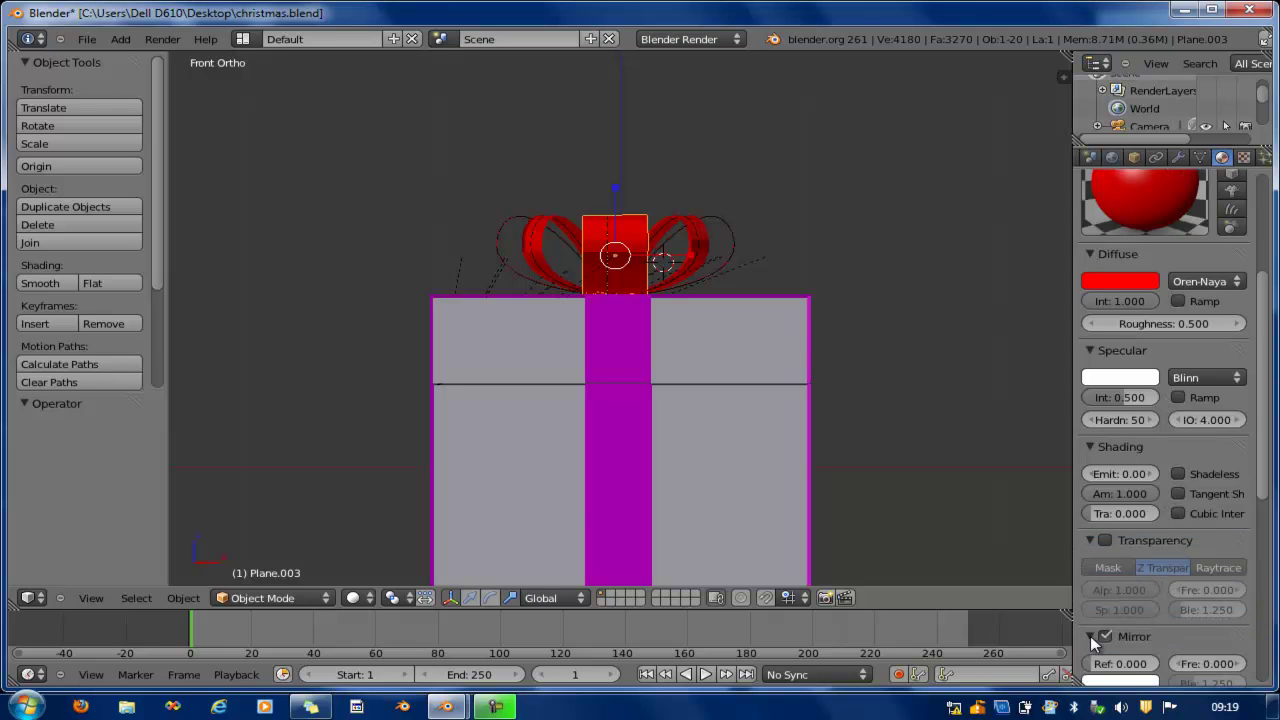
pyautogui.scroll(-3, 1093, 632)
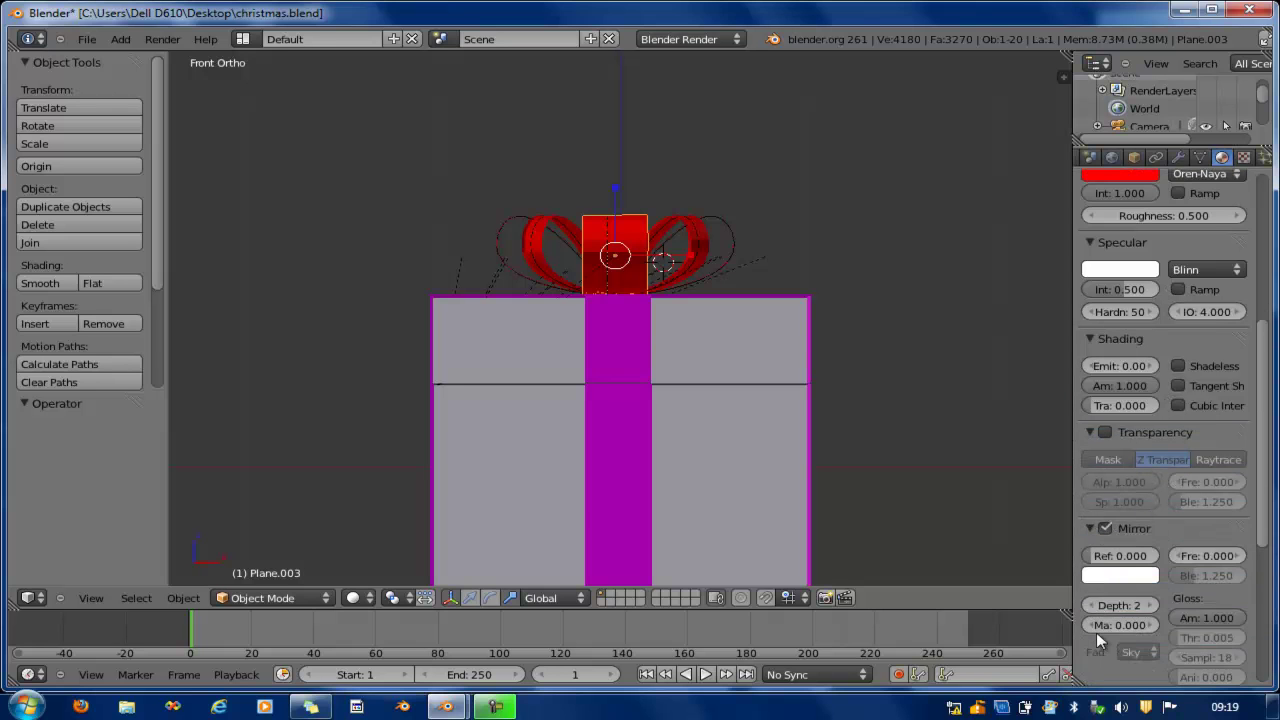
pyautogui.click(1094, 561)
pyautogui.write('0.23')
pyautogui.press('Return')
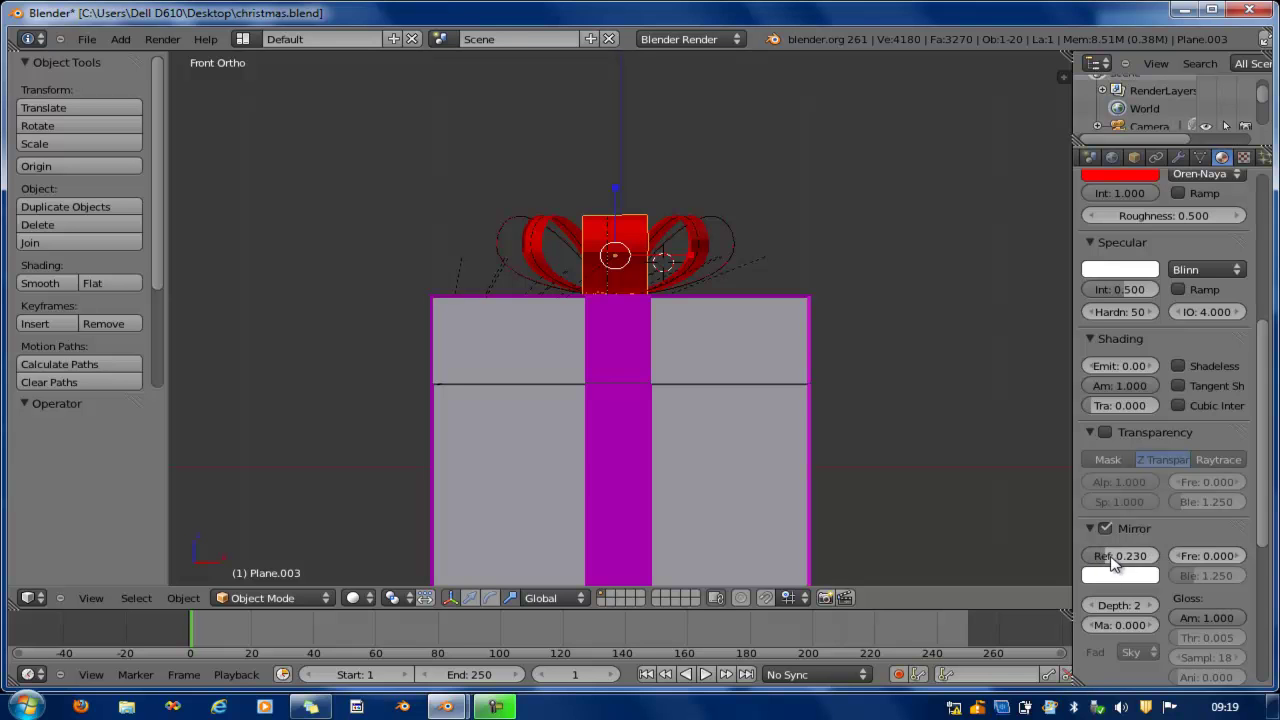
# - Select the lid and inspect the settings of its magenta and white materials
pyautogui.rightClick(792, 350)
pyautogui.scroll(3, 960, 358)
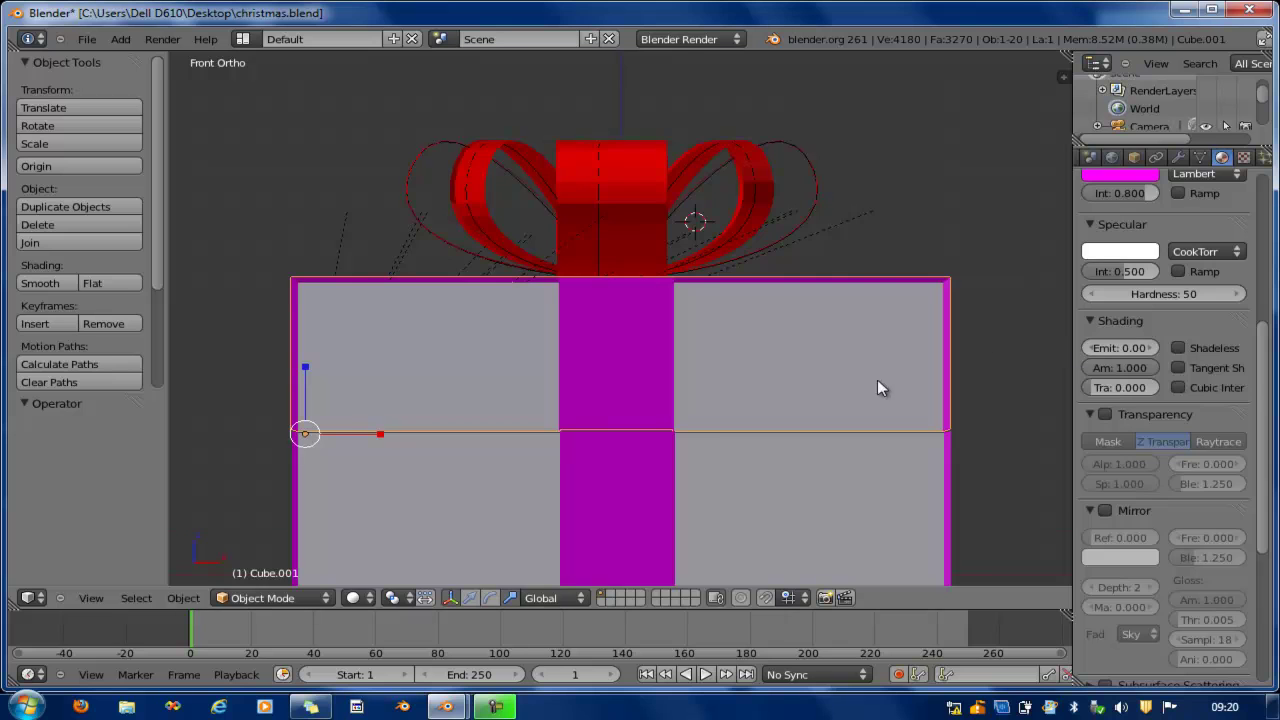
pyautogui.scroll(-2, 880, 389)
pyautogui.scroll(1, 1190, 180)
pyautogui.scroll(5, 1190, 180)
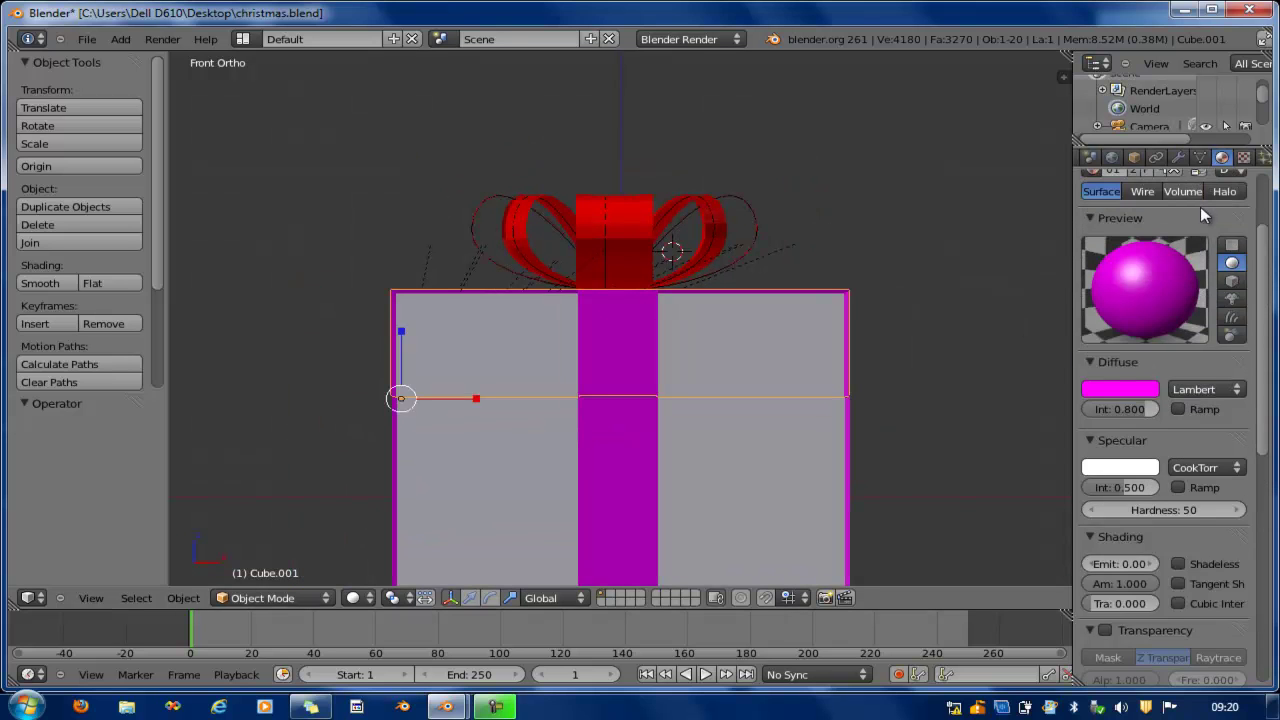
pyautogui.click(1131, 192)
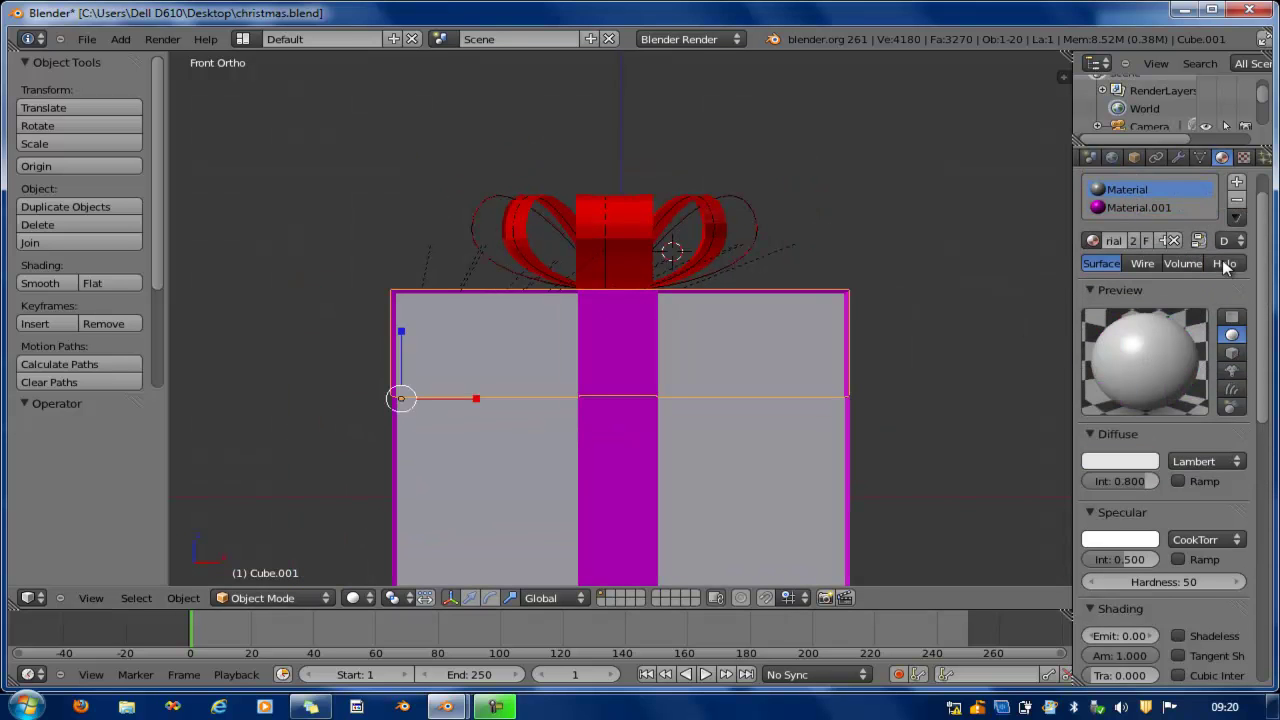
pyautogui.scroll(-1, 1245, 160)
pyautogui.scroll(-2, 811, 344)
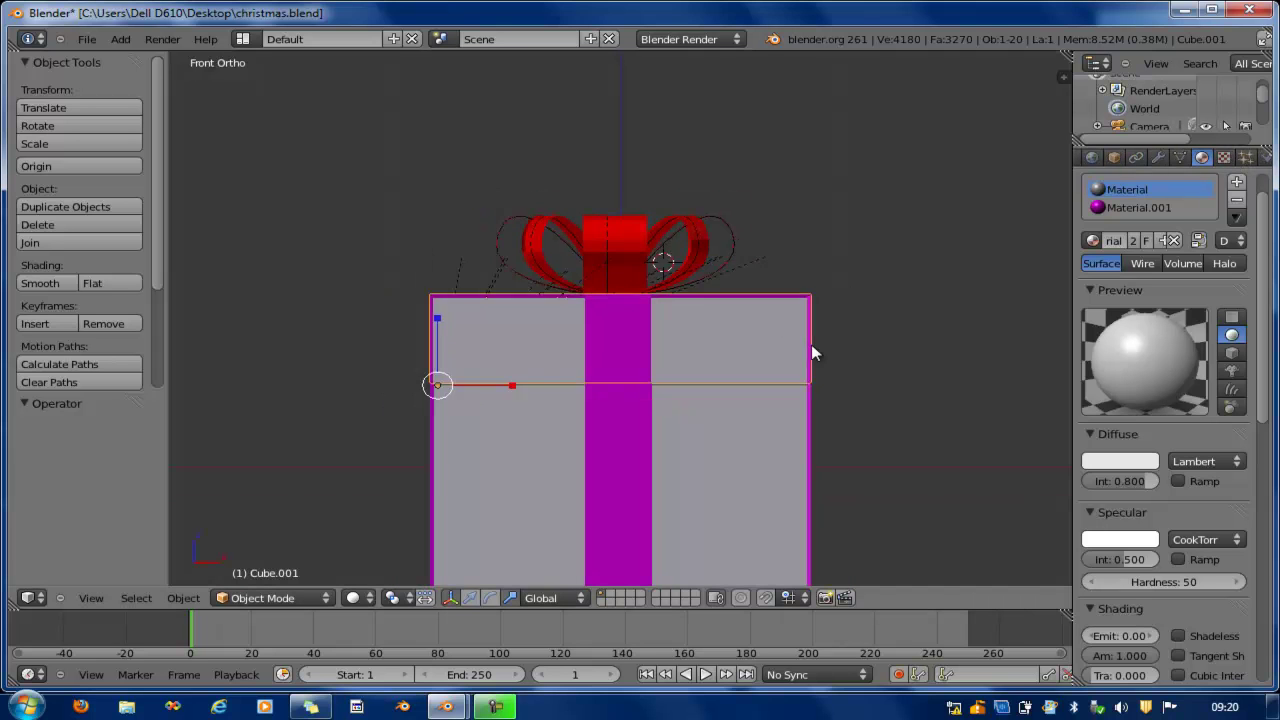
# - Switch to the camera view and save the scene over the existing christmas.blend file
pyautogui.press('KP_0')
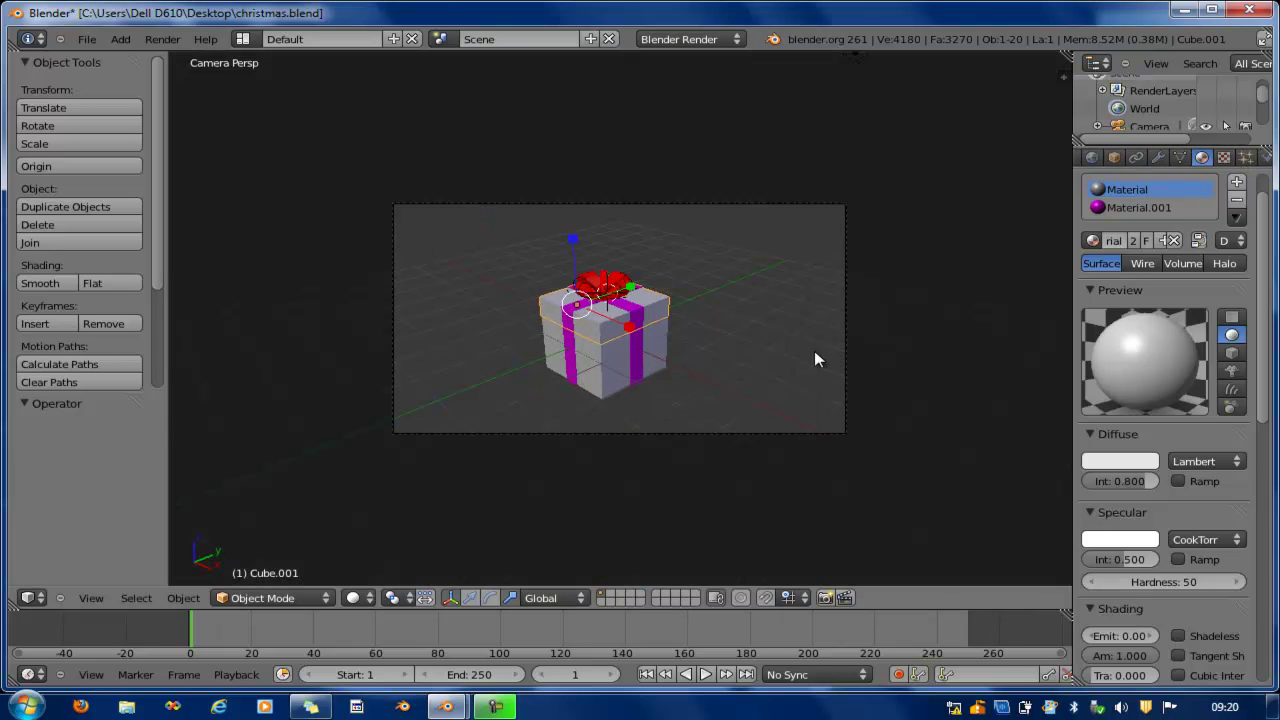
pyautogui.hotkey('ctrl', 's')
pyautogui.click(814, 352)
pyautogui.hotkey('ctrl', 's')
pyautogui.click(814, 353)
# - Render the camera view to check the gift box and bow, then return to the 3D view
pyautogui.press('F12')
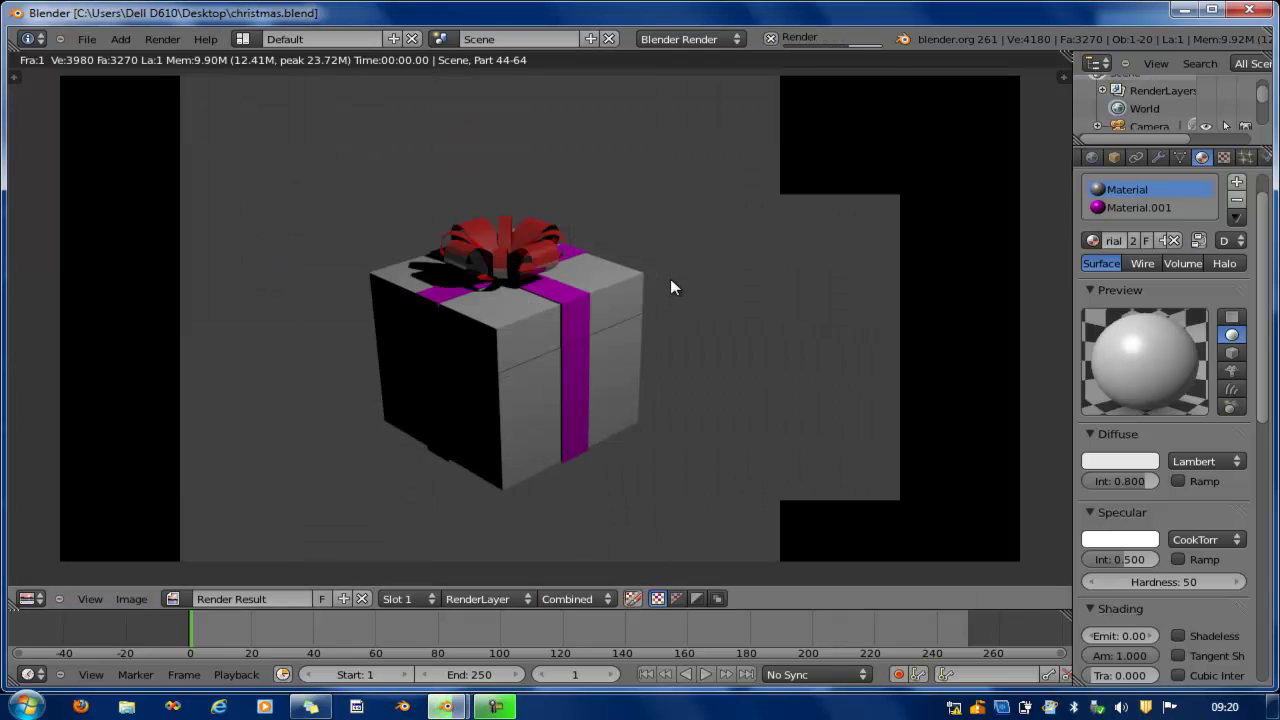
pyautogui.scroll(2, 527, 349)
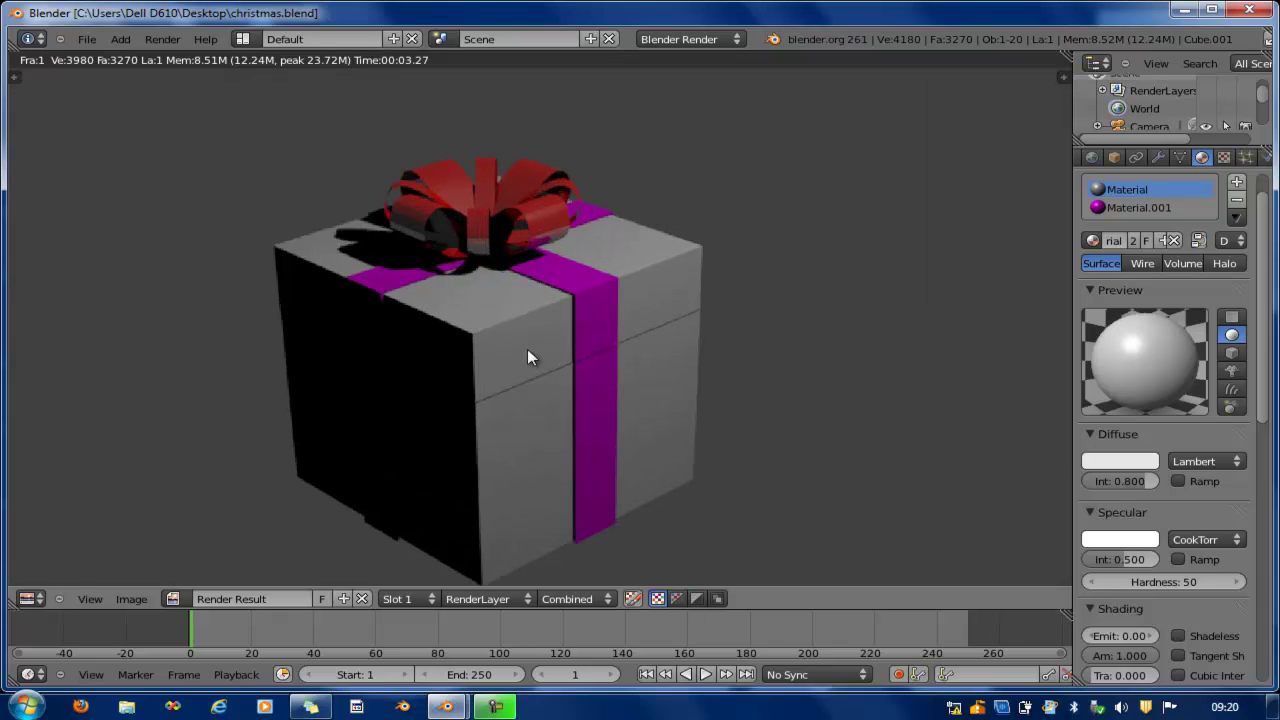
pyautogui.press('Escape')
# - Deselect everything, add a mesh plane and scale it up by about 2.56
pyautogui.press('a')
pyautogui.hotkey('ctrl', 'shift', 'a')
pyautogui.hotkey('shift', 'a')
pyautogui.moveTo(545, 350)
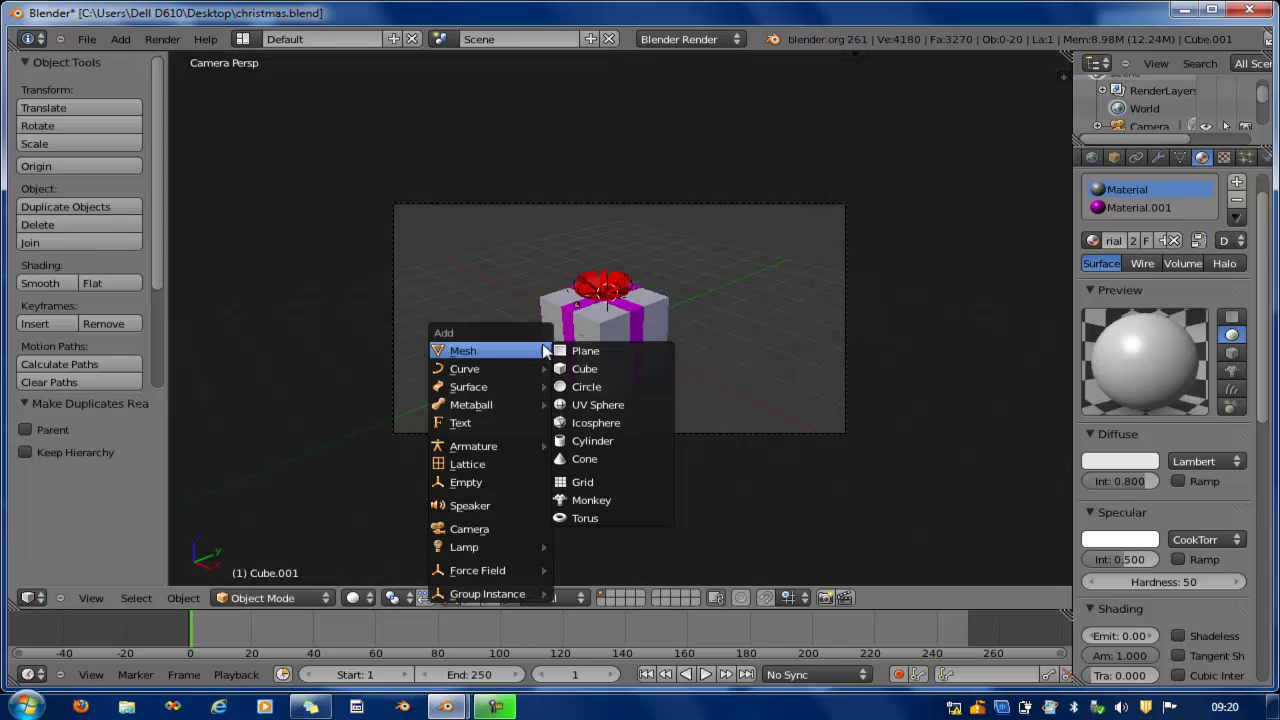
pyautogui.click(604, 351)
pyautogui.press('s')
pyautogui.click(760, 360)
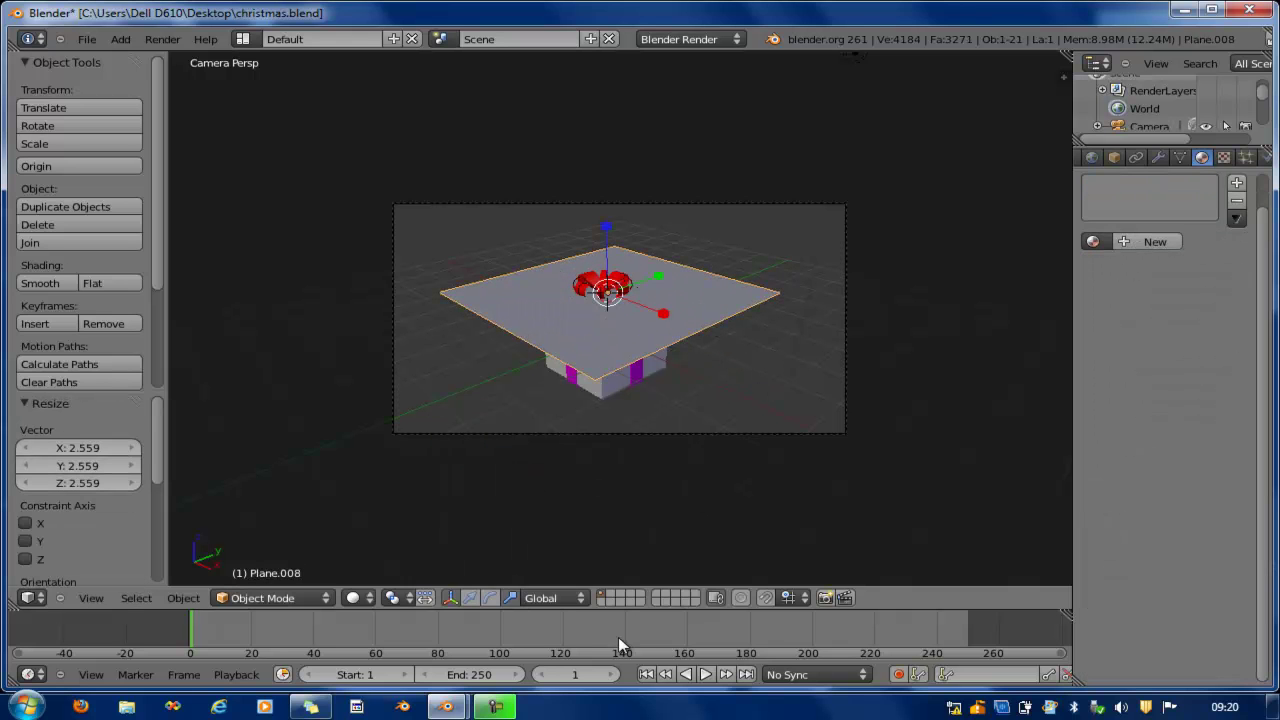
# - Move the plane straight down to the base of the box and enlarge it into a wide floor
pyautogui.click(470, 597)
pyautogui.moveTo(607, 232); pyautogui.dragTo(609, 318)
pyautogui.press('s')
pyautogui.click(771, 320)
pyautogui.press('s')
pyautogui.click(626, 312)
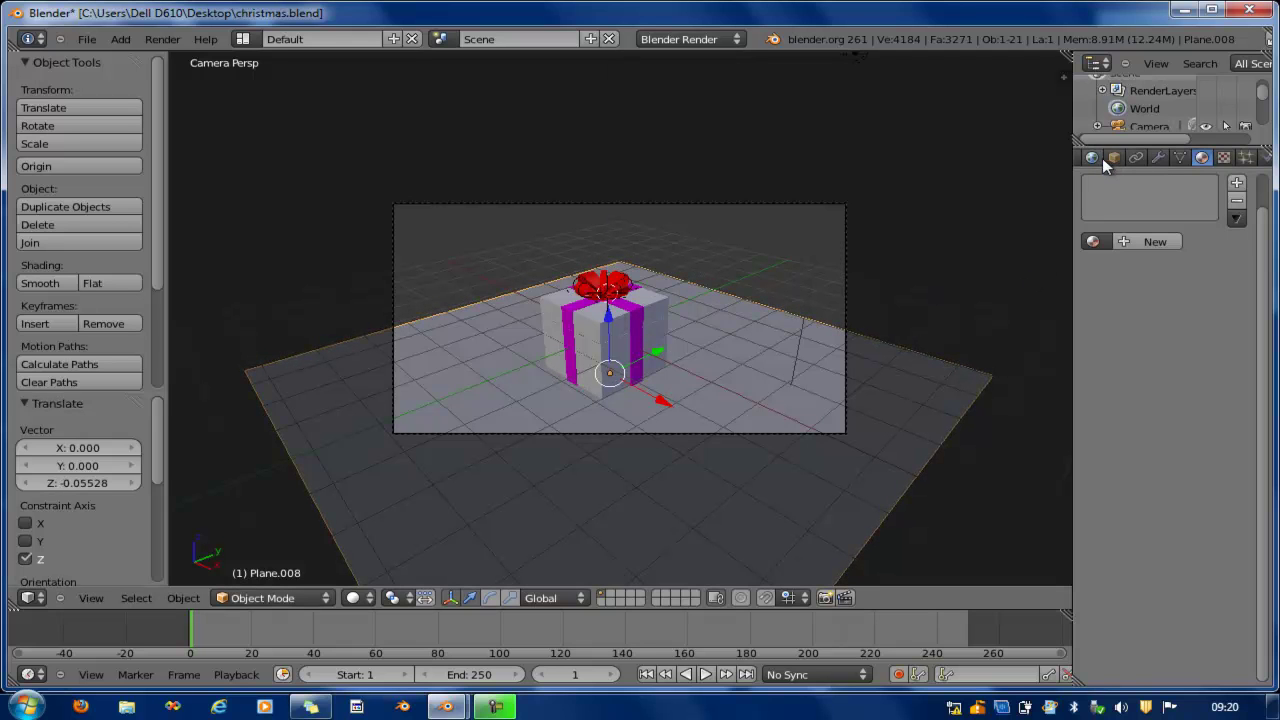
# - Give the floor plane a new material with Mirror enabled and reflectivity of about 0.486
pyautogui.click(1151, 243)
pyautogui.scroll(-3, 1141, 569)
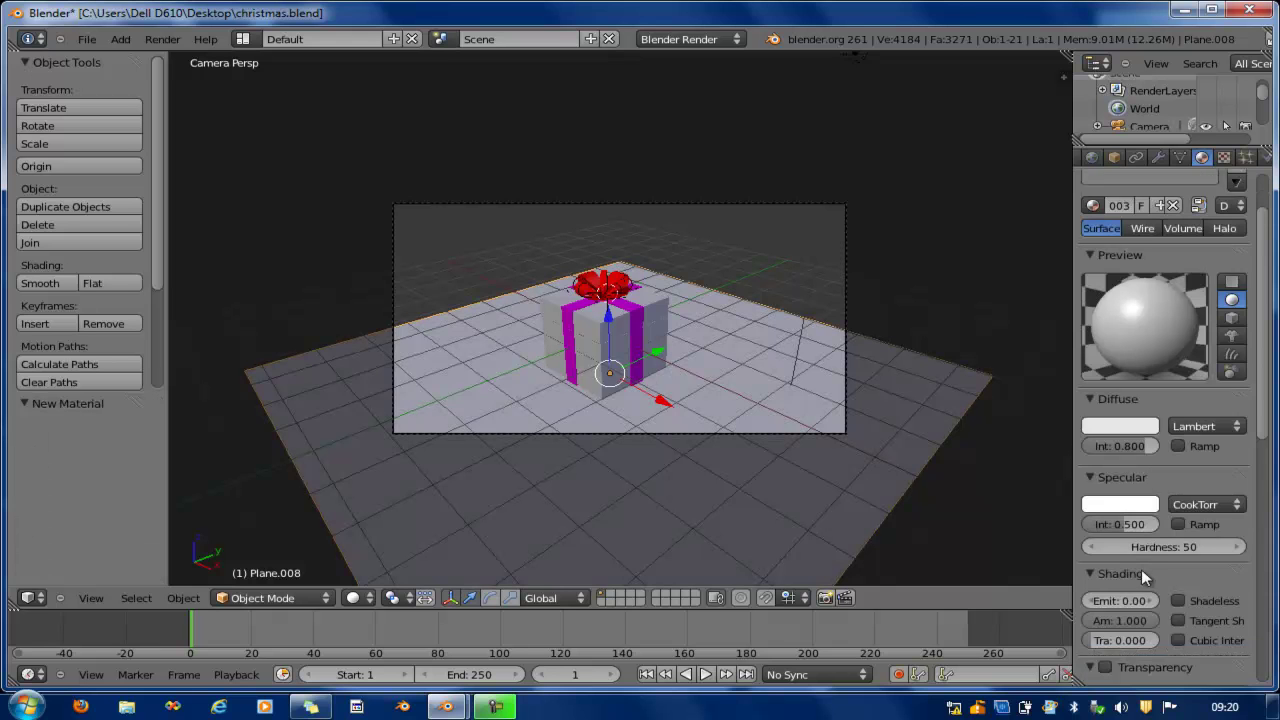
pyautogui.scroll(-3, 1104, 619)
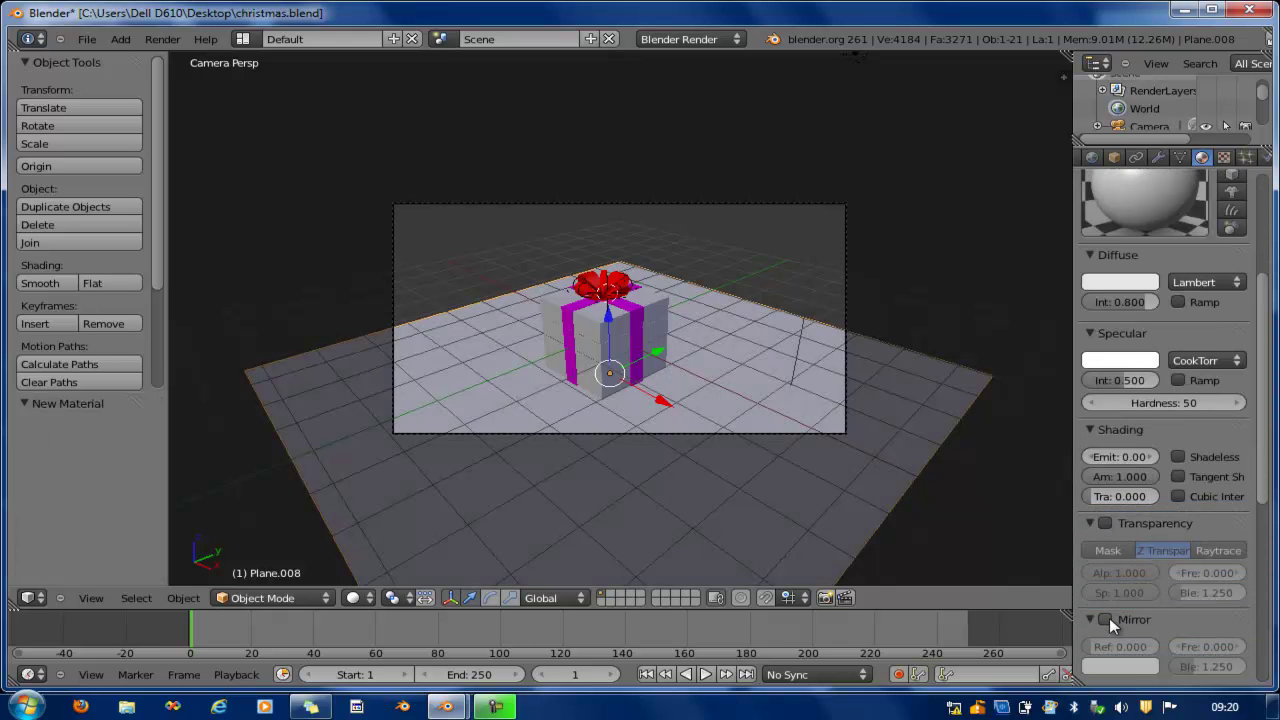
pyautogui.click(1106, 619)
pyautogui.moveTo(1117, 651); pyautogui.dragTo(1130, 651)
pyautogui.scroll(2, 659, 449)
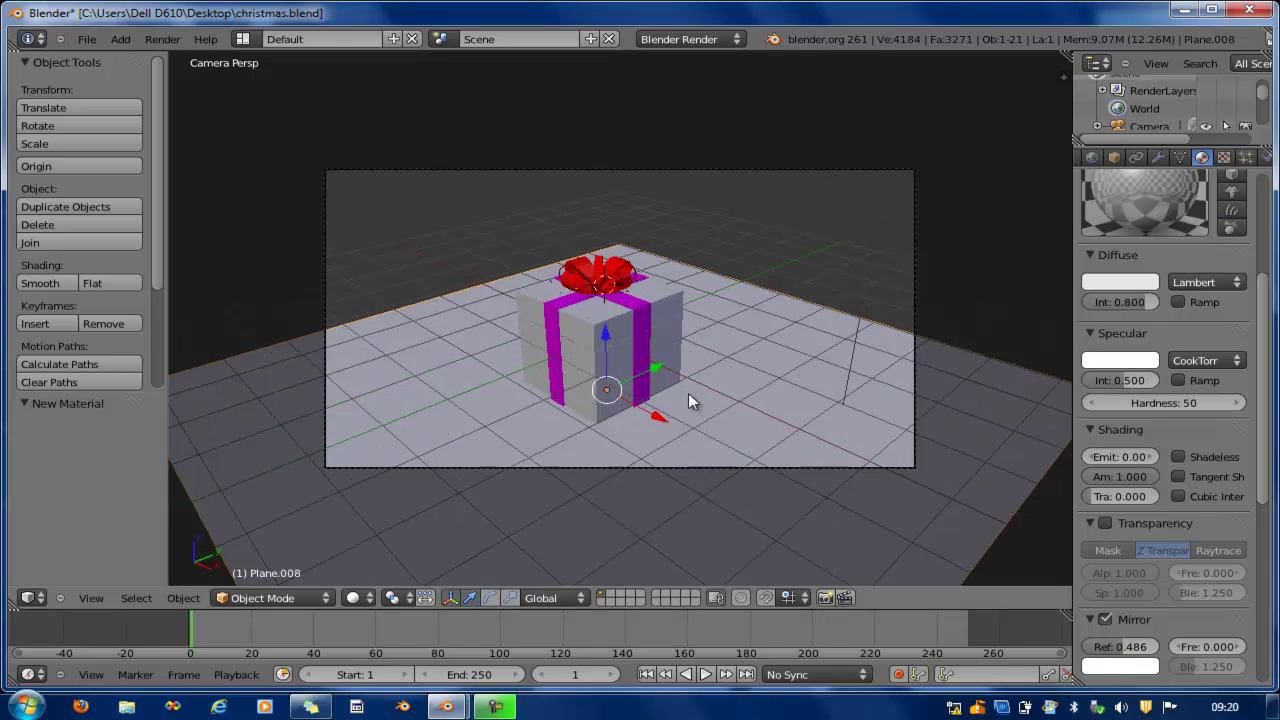
# - Enable the world's Ambient Occlusion with a factor of about 0.81 and set its gather samples to 5
pyautogui.click(1091, 158)
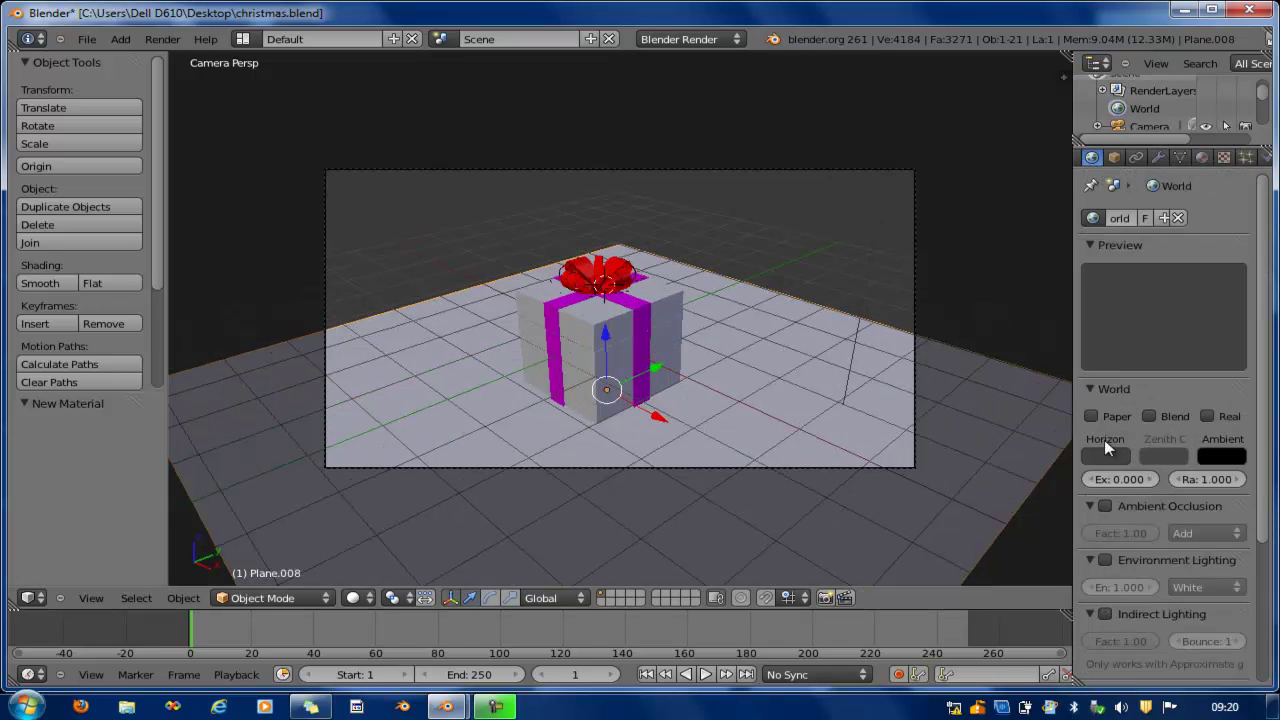
pyautogui.click(1105, 506)
pyautogui.moveTo(1154, 536); pyautogui.dragTo(1149, 536)
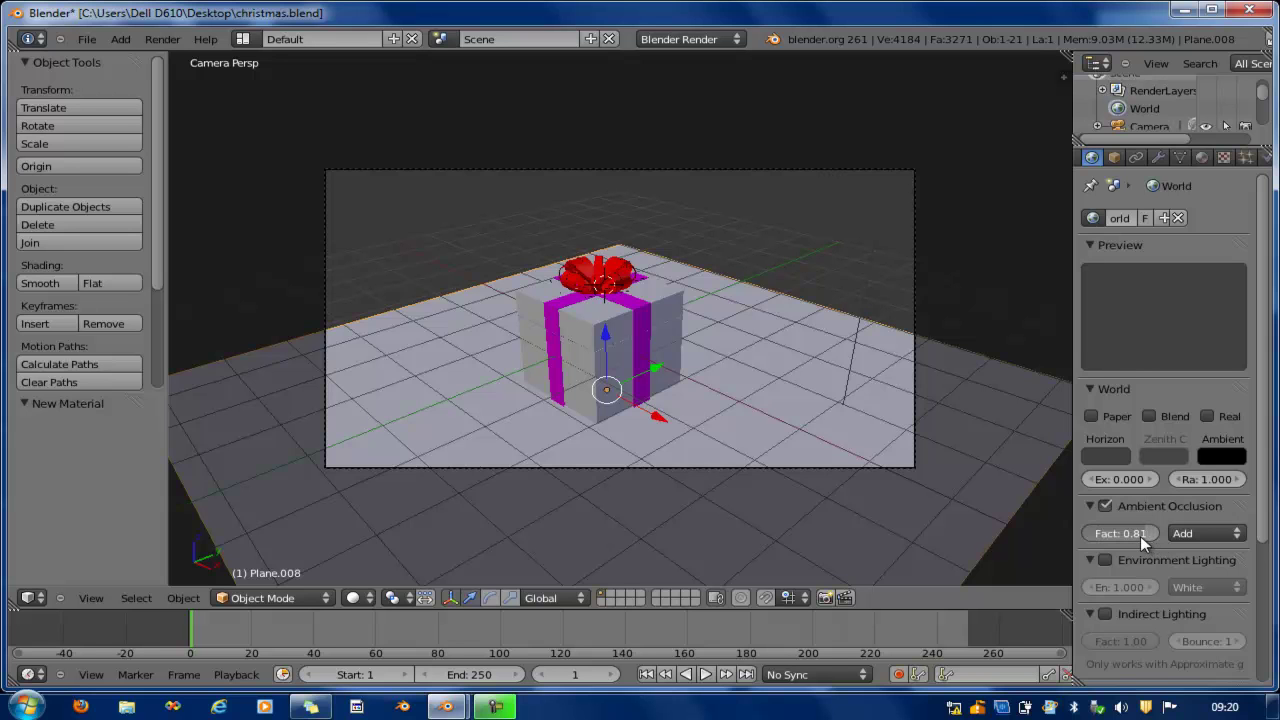
pyautogui.scroll(-5, 1140, 536)
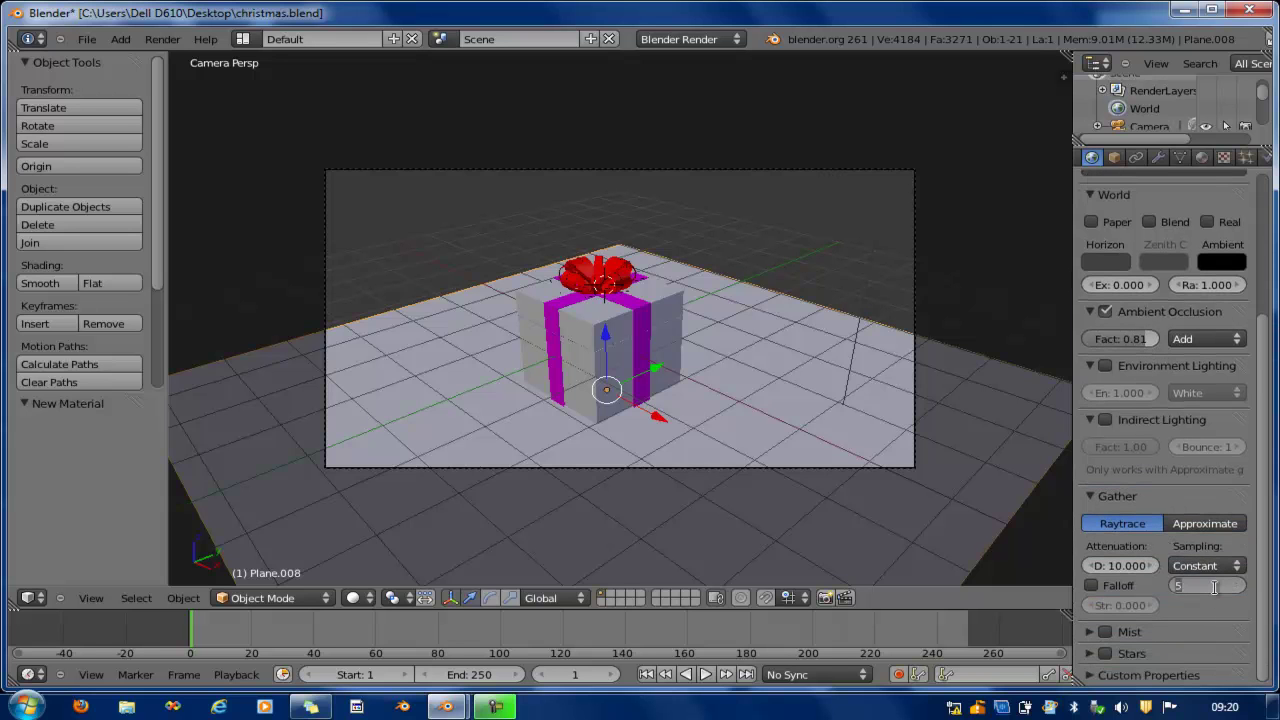
pyautogui.press('Return')
pyautogui.scroll(3, 1125, 161)
# - Render the camera view and examine the bow, the floor reflections and the contact between box and floor
pyautogui.click(1128, 158)
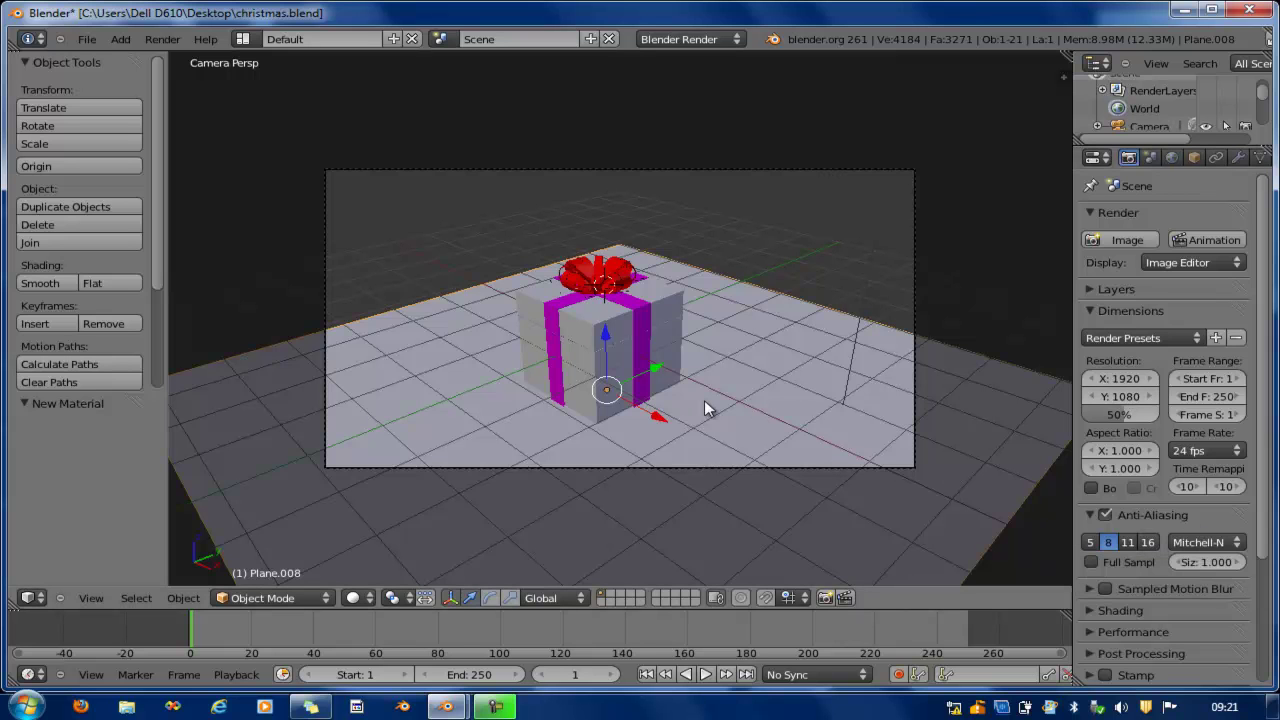
pyautogui.press('F12')
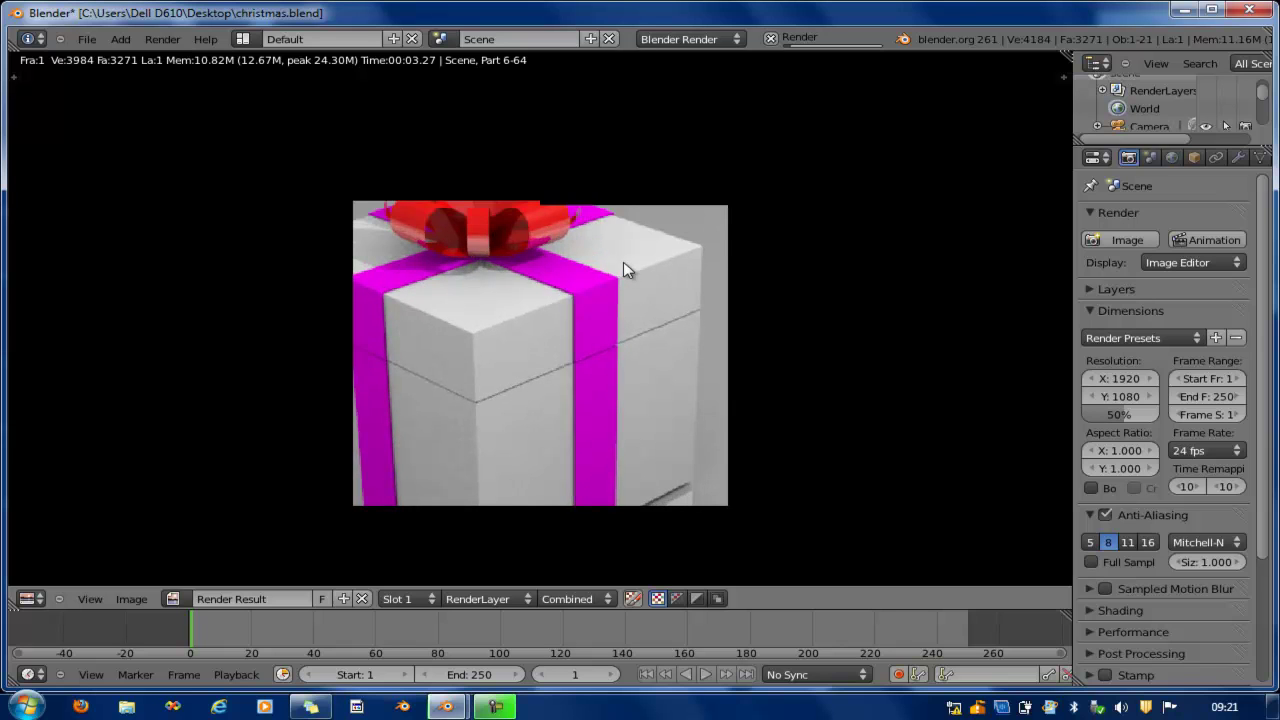
pyautogui.scroll(-1, 624, 270)
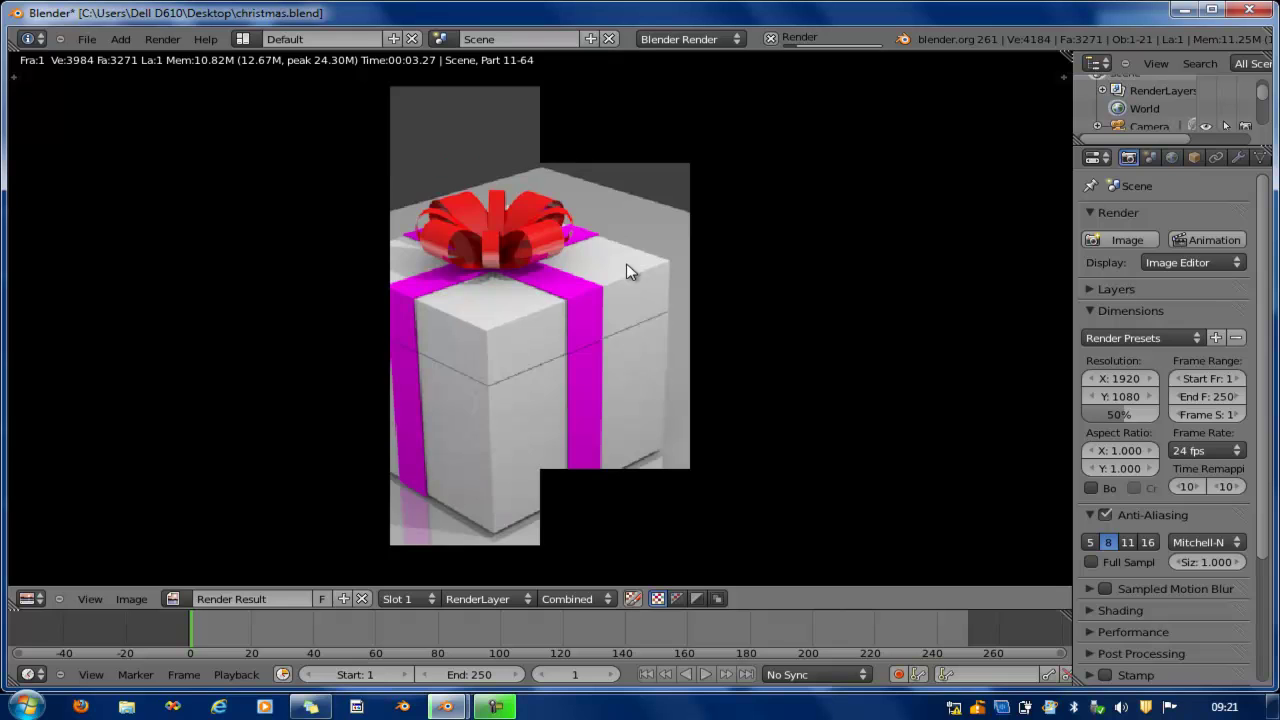
pyautogui.scroll(-1, 626, 265)
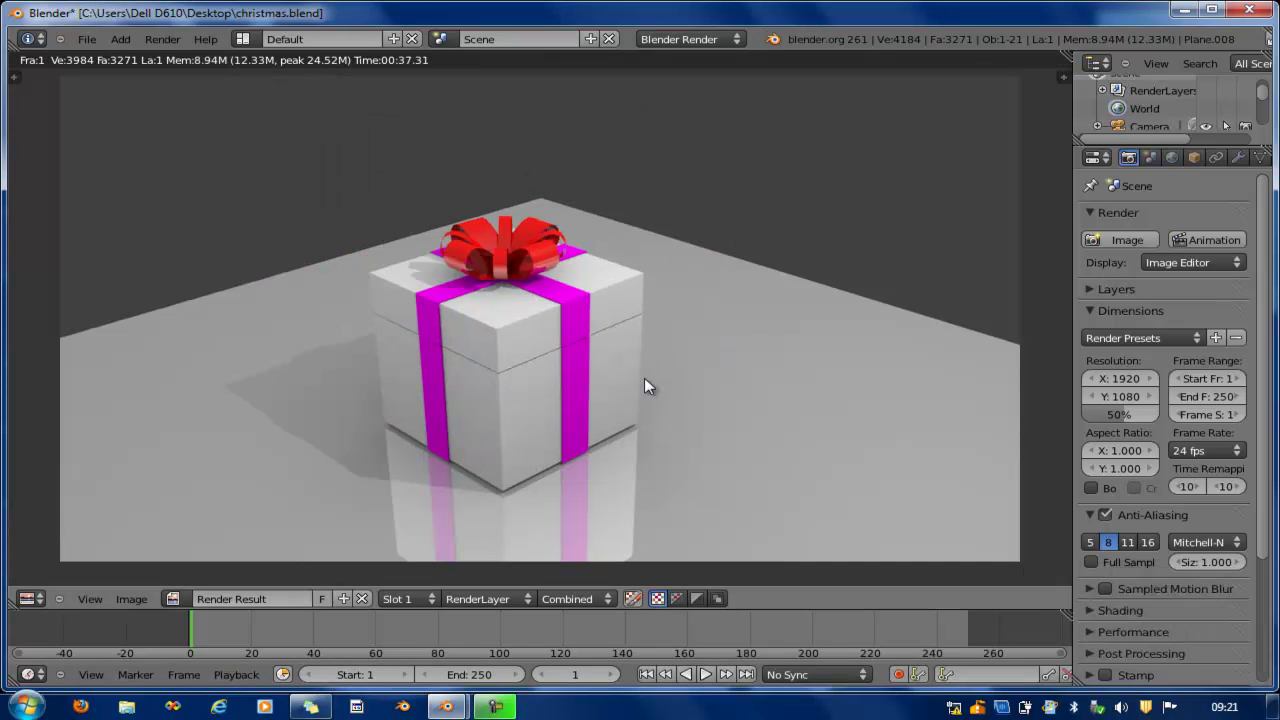
pyautogui.scroll(-2, 624, 290)
pyautogui.scroll(5, 600, 386)
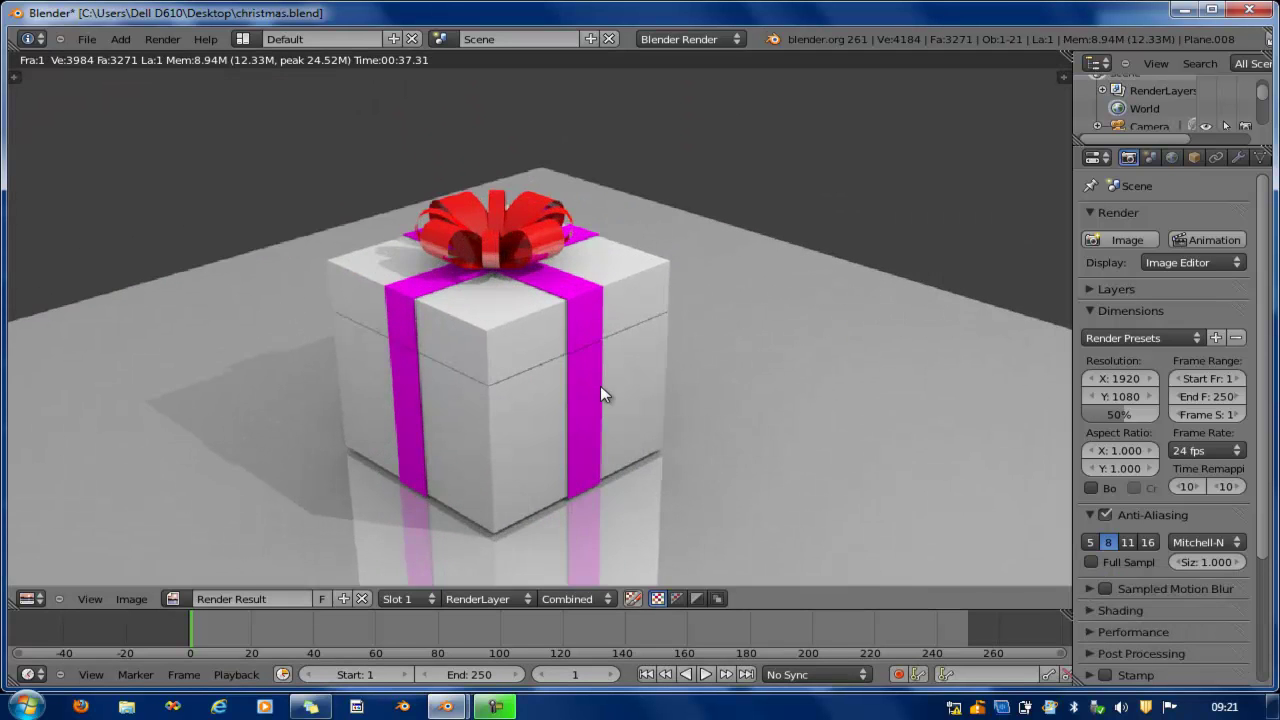
pyautogui.scroll(-3, 600, 386)
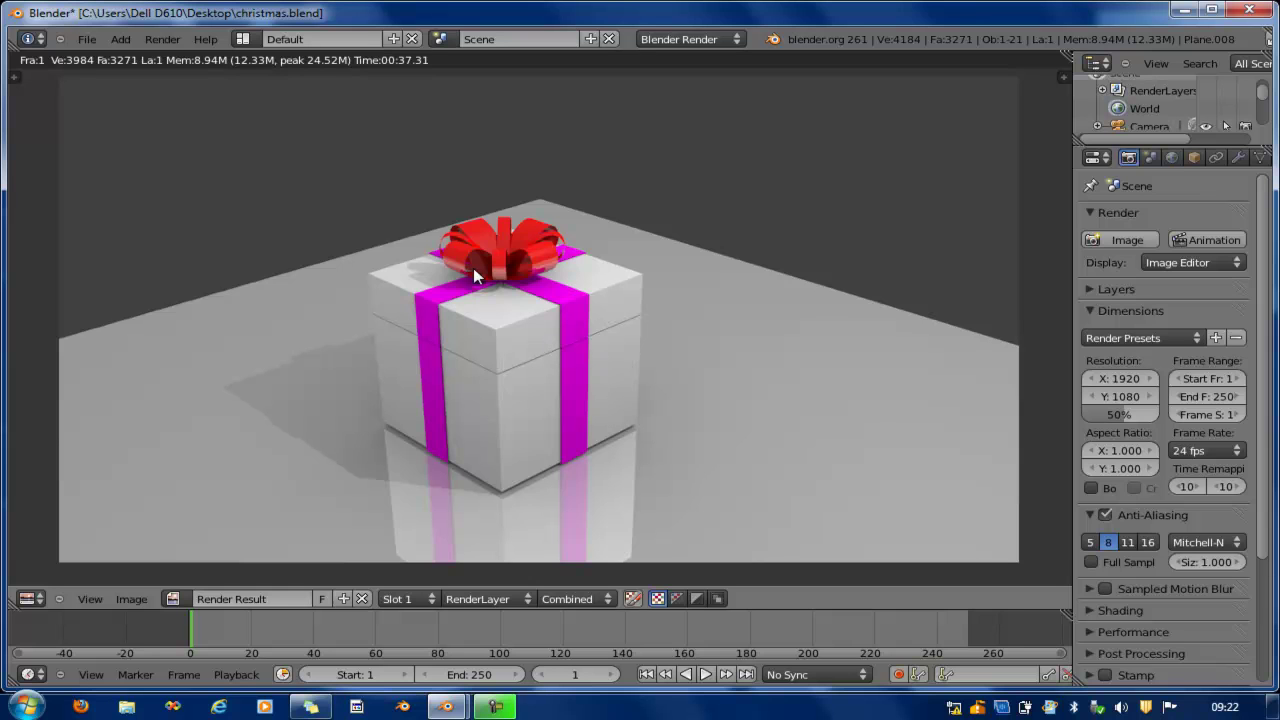
pyautogui.scroll(-1, 454, 467)
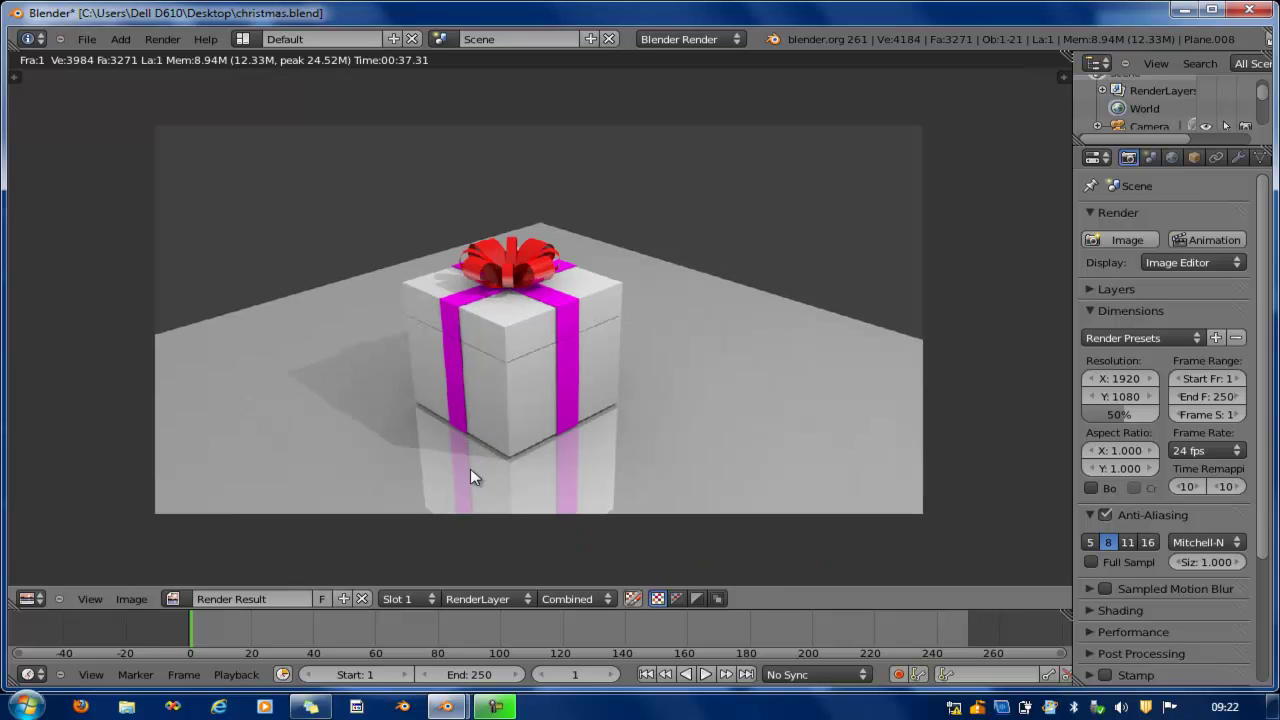
pyautogui.scroll(1, 545, 437)
pyautogui.scroll(-3, 548, 438)
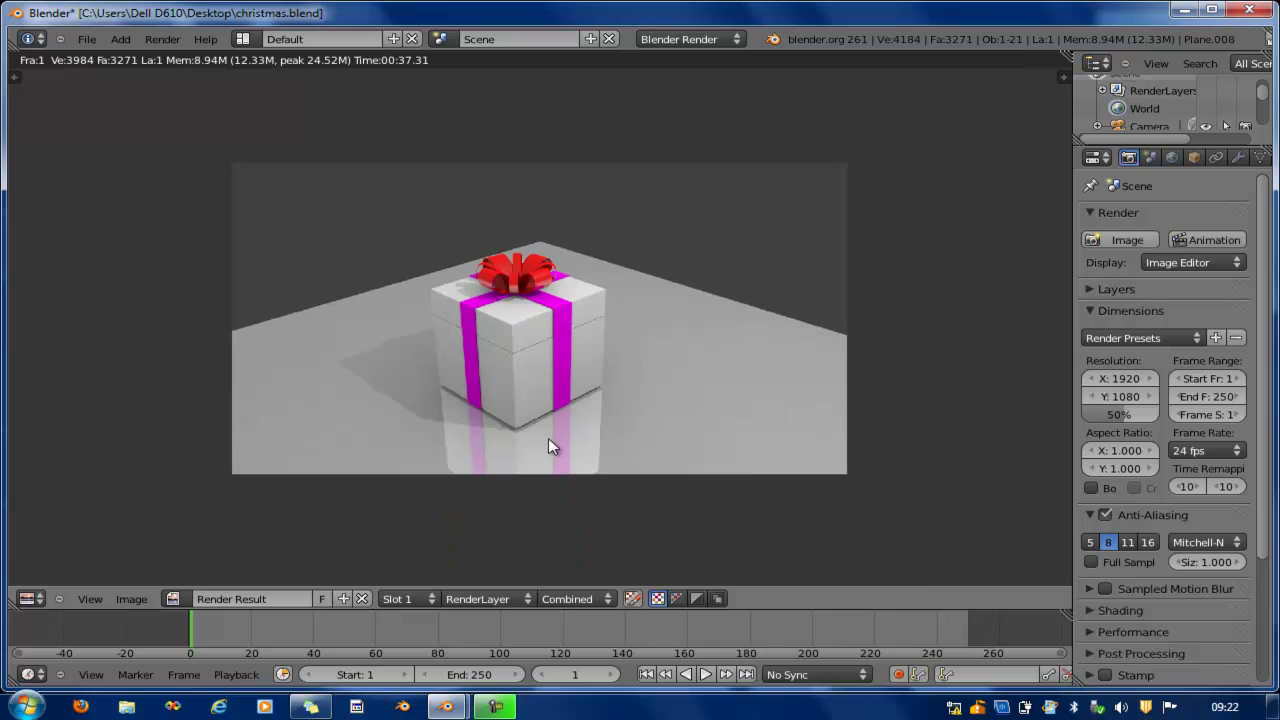
pyautogui.scroll(3, 564, 363)
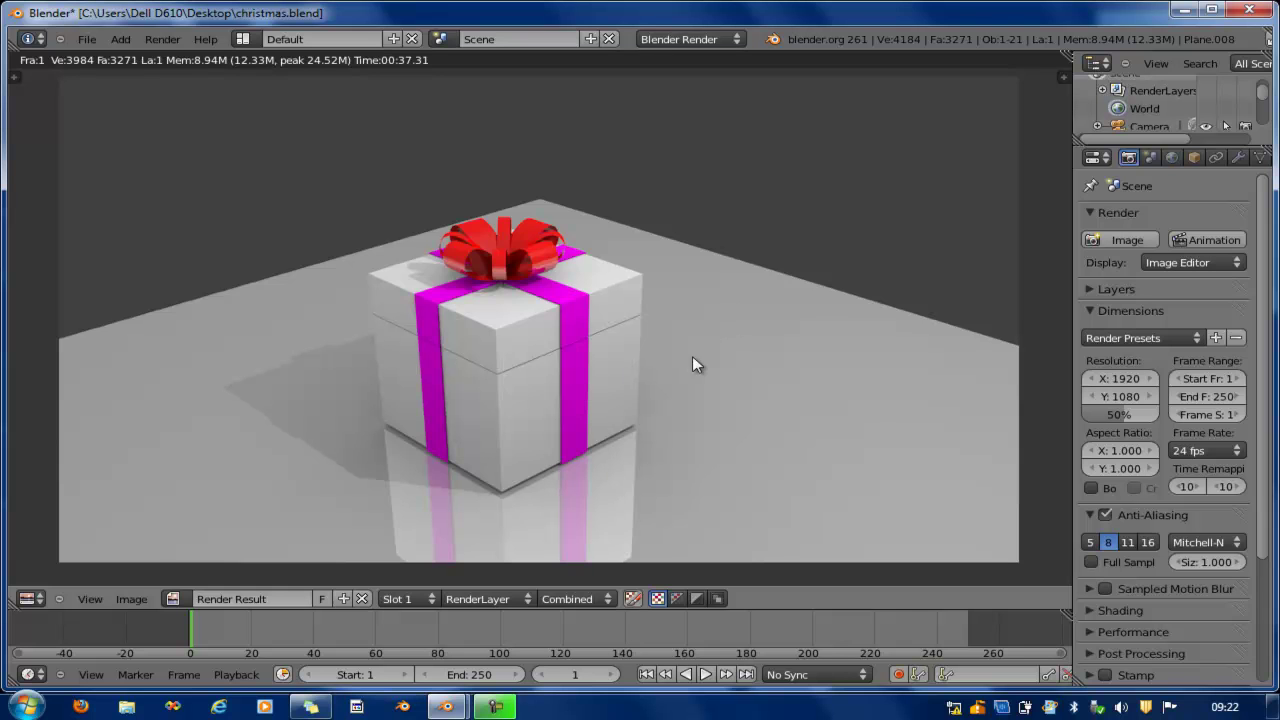
pyautogui.press('Escape')
# - In front orthographic view, raise the floor plane about 0.03 along Z to meet the base of the box
pyautogui.scroll(4, 708, 350)
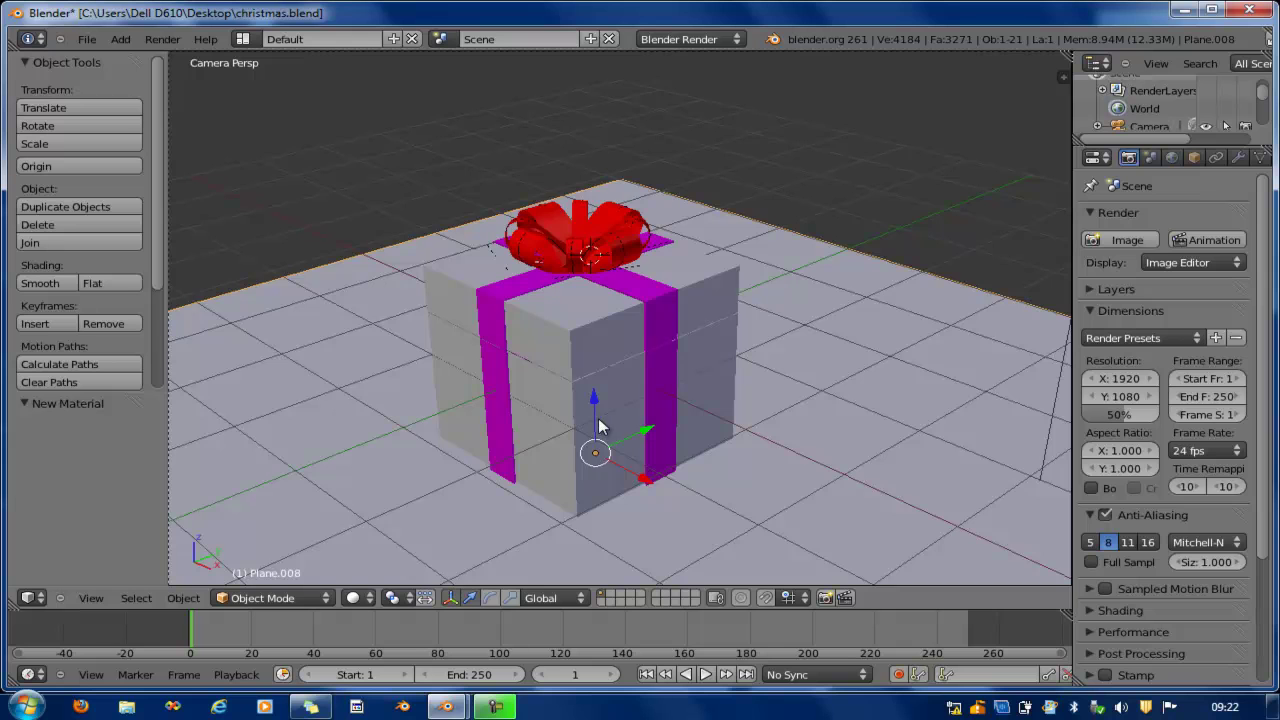
pyautogui.press('KP_5')
pyautogui.press('KP_1')
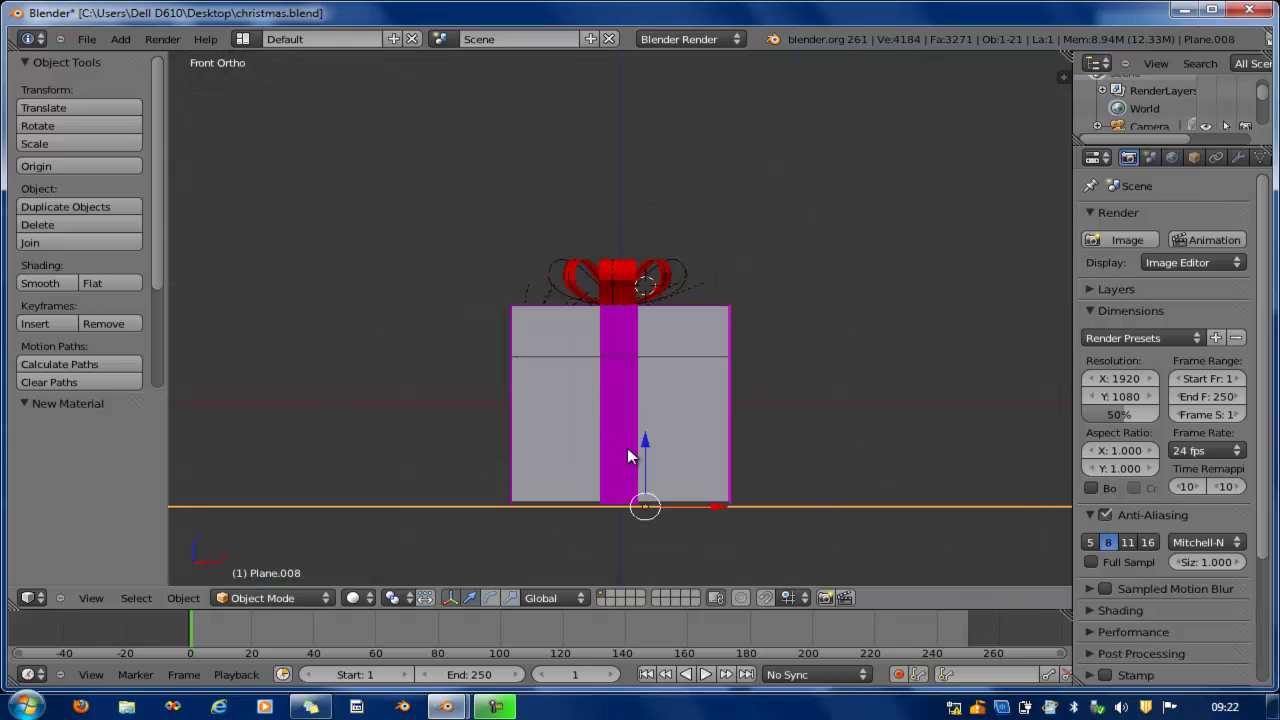
pyautogui.scroll(1, 671, 517)
pyautogui.press('g')
pyautogui.press('z')
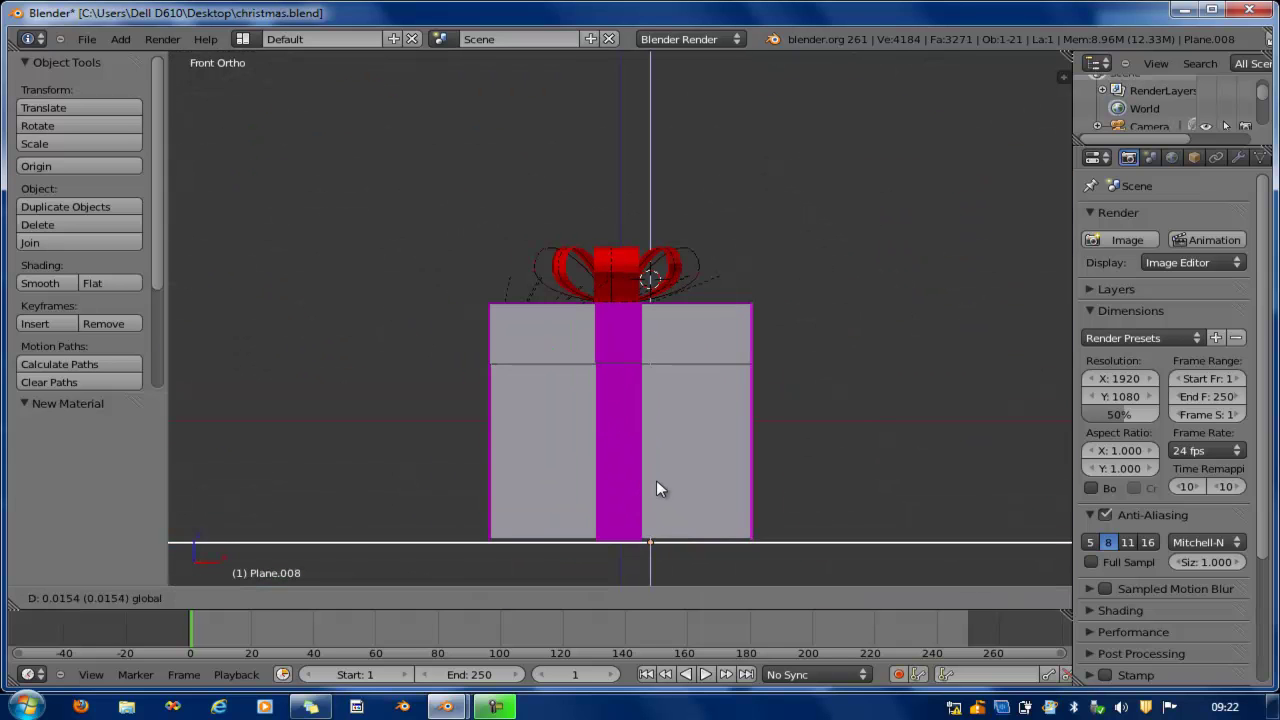
pyautogui.click(659, 477)
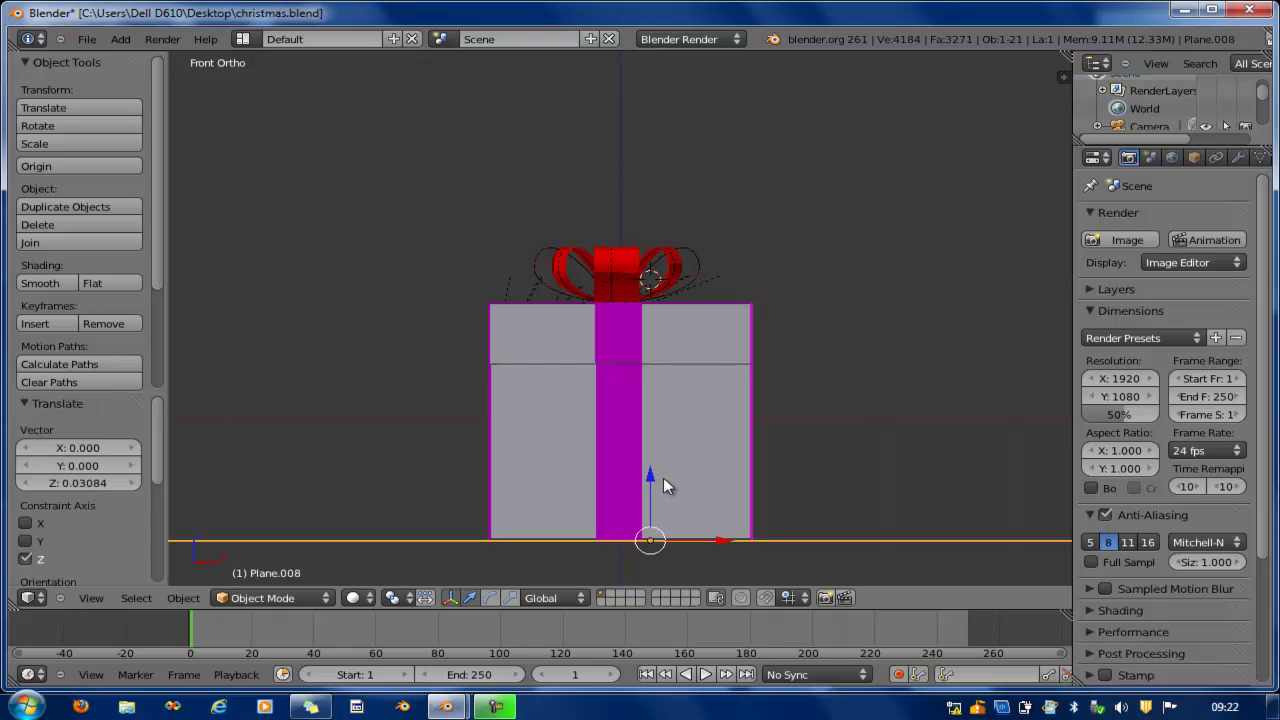
# - Add an Image or Movie texture to the gift box lid's material
pyautogui.rightClick(718, 366)
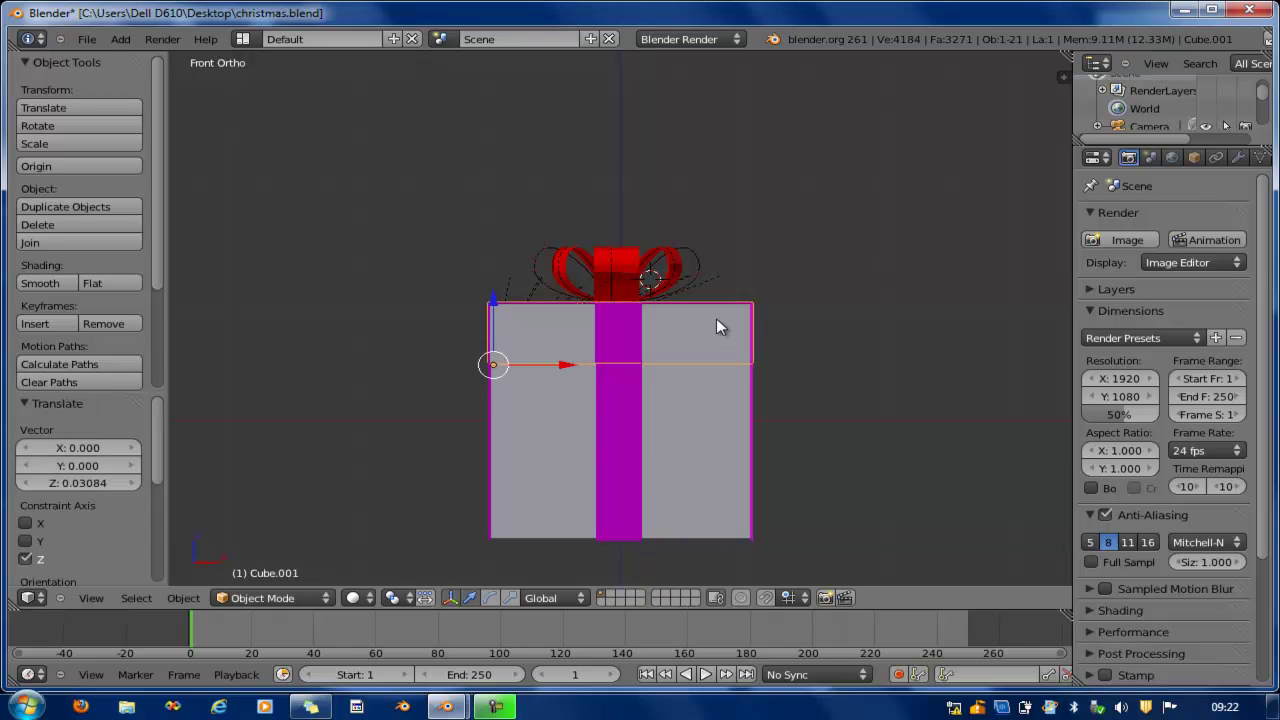
pyautogui.scroll(-2, 1220, 161)
pyautogui.click(1223, 157)
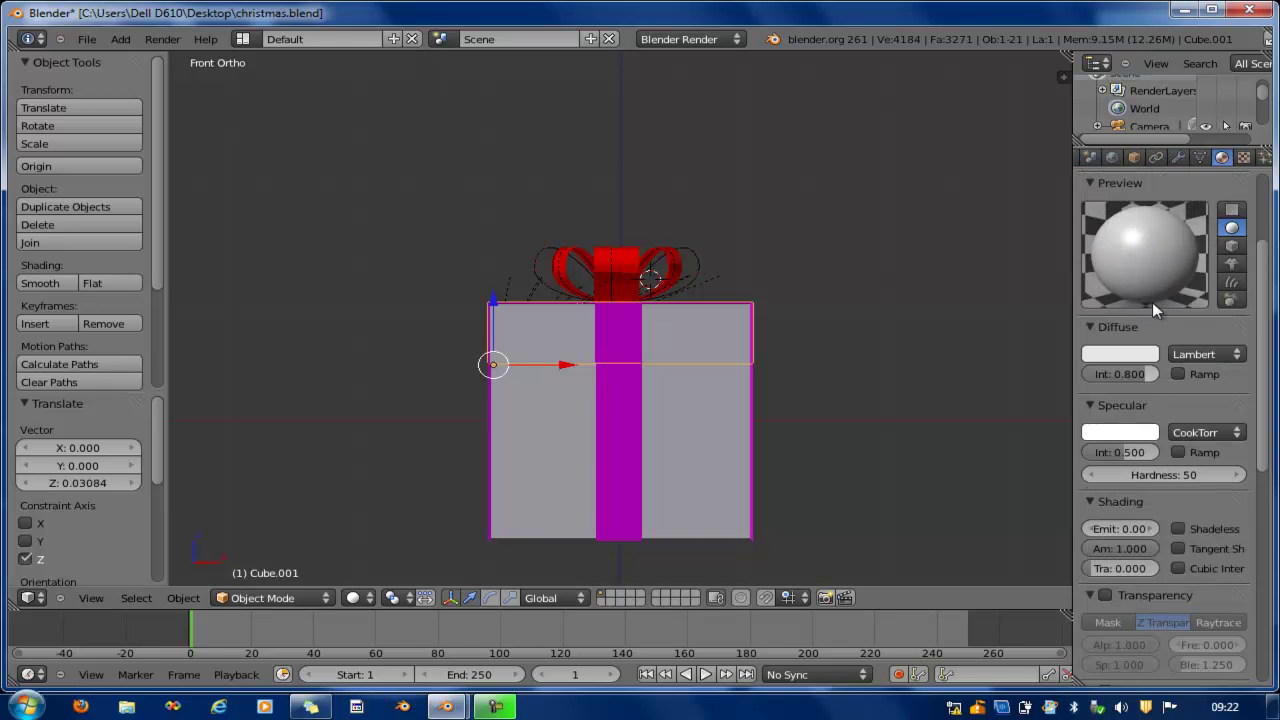
pyautogui.click(1243, 157)
pyautogui.click(1194, 368)
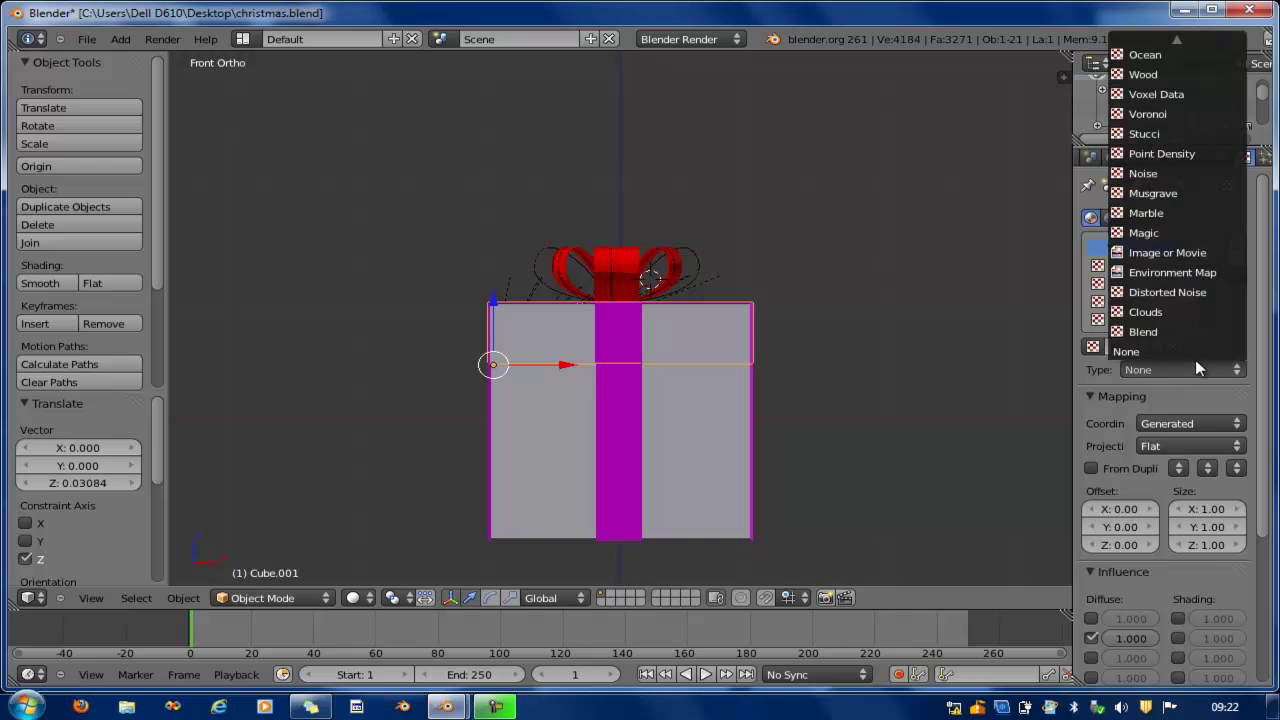
pyautogui.click(1176, 254)
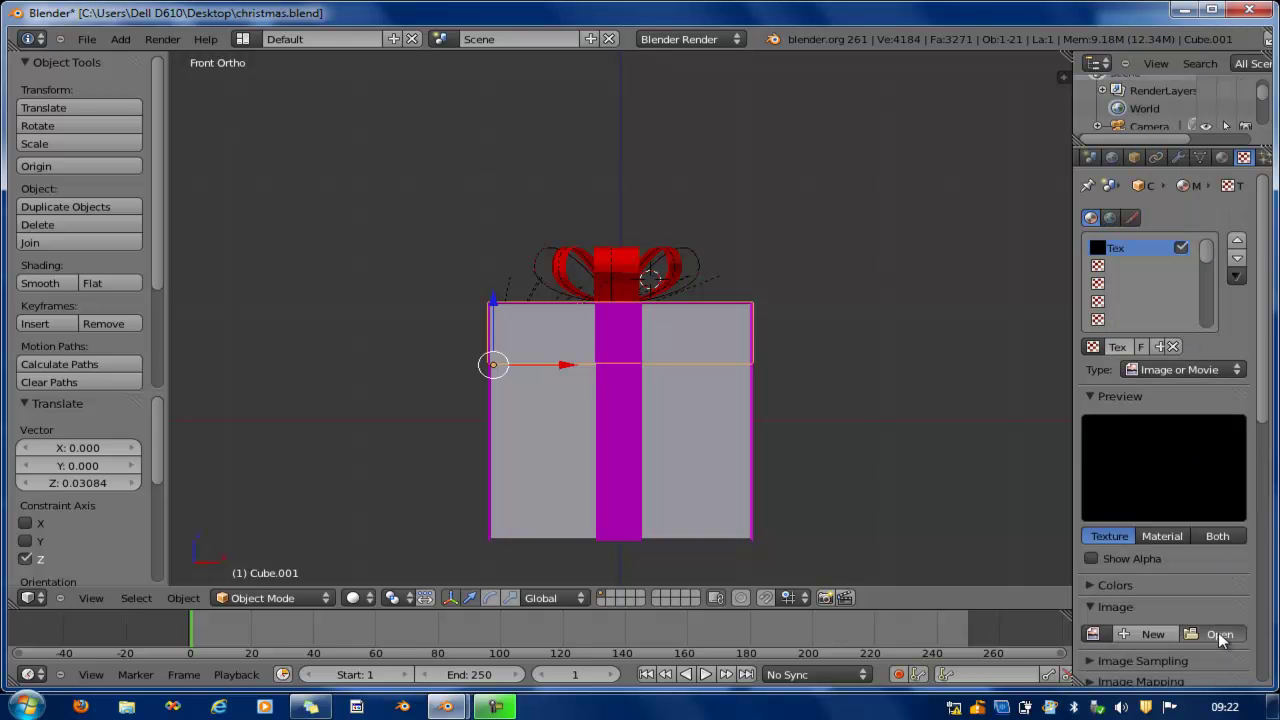
# - Load C0325183.JPG from the recent Christmas folder as the texture's image, browsing with thumbnails
pyautogui.click(1236, 686)
pyautogui.click(68, 311)
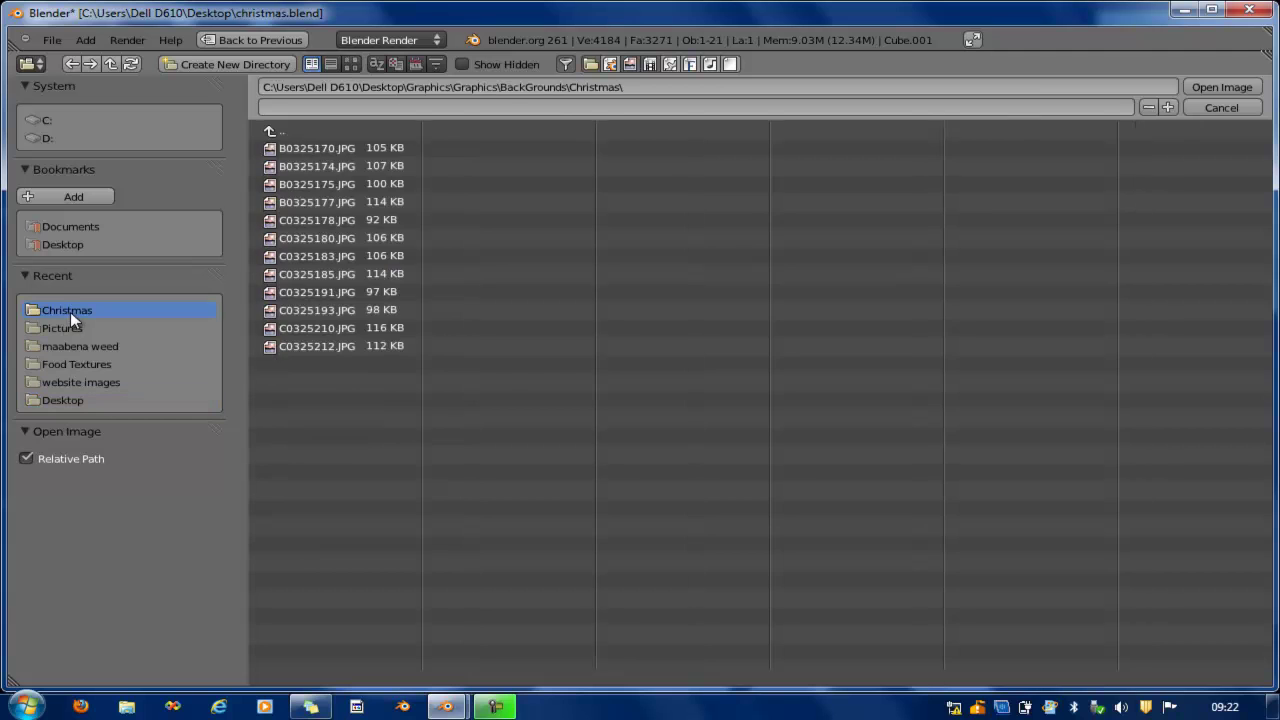
pyautogui.click(351, 63)
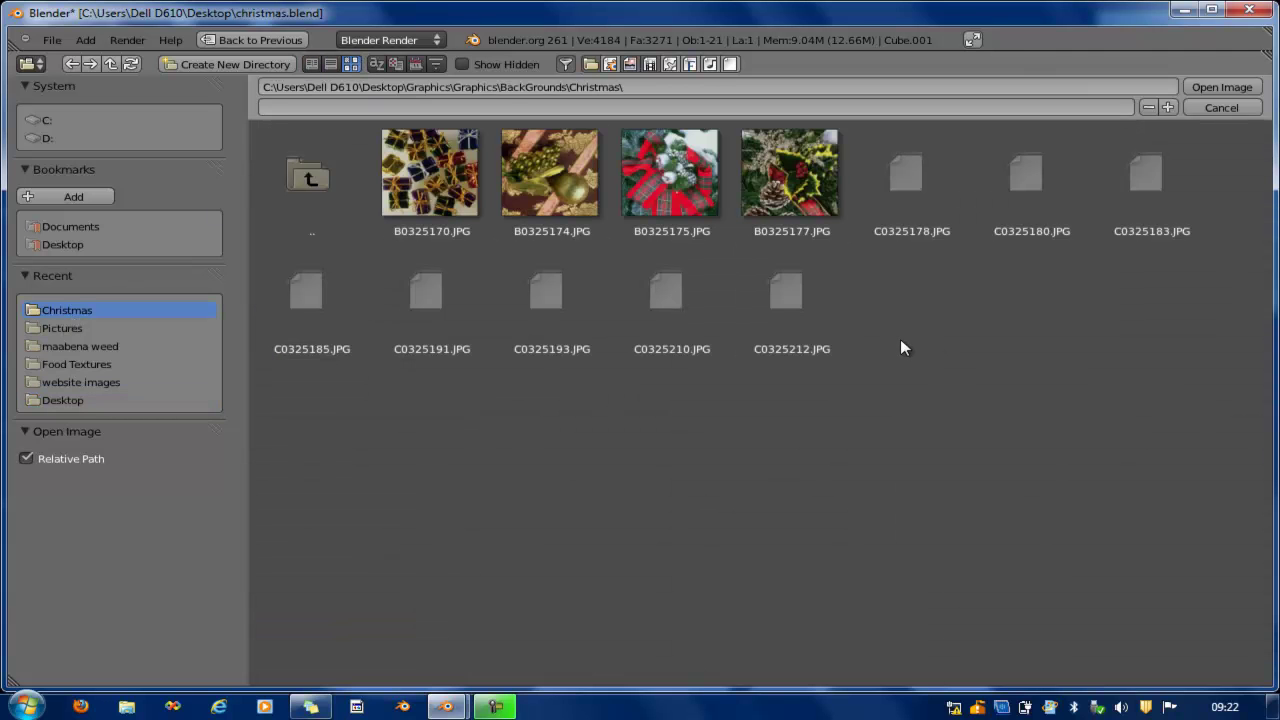
pyautogui.click(1148, 173)
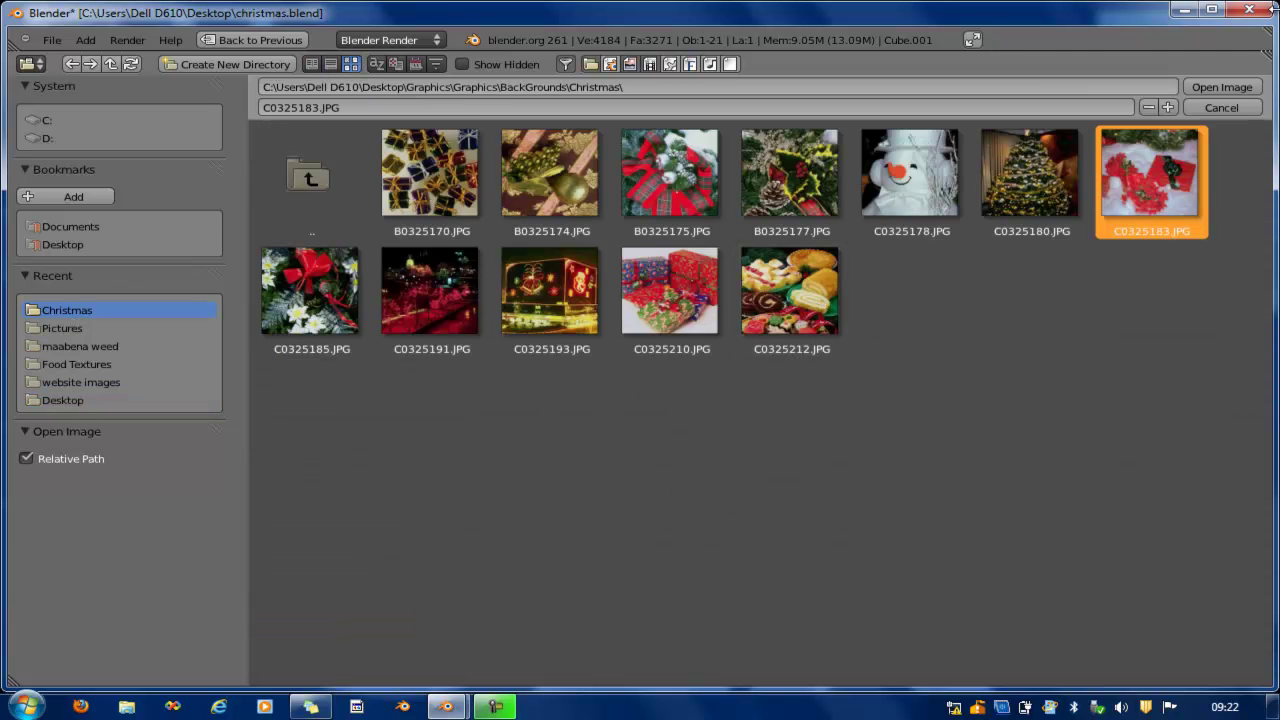
pyautogui.click(1221, 86)
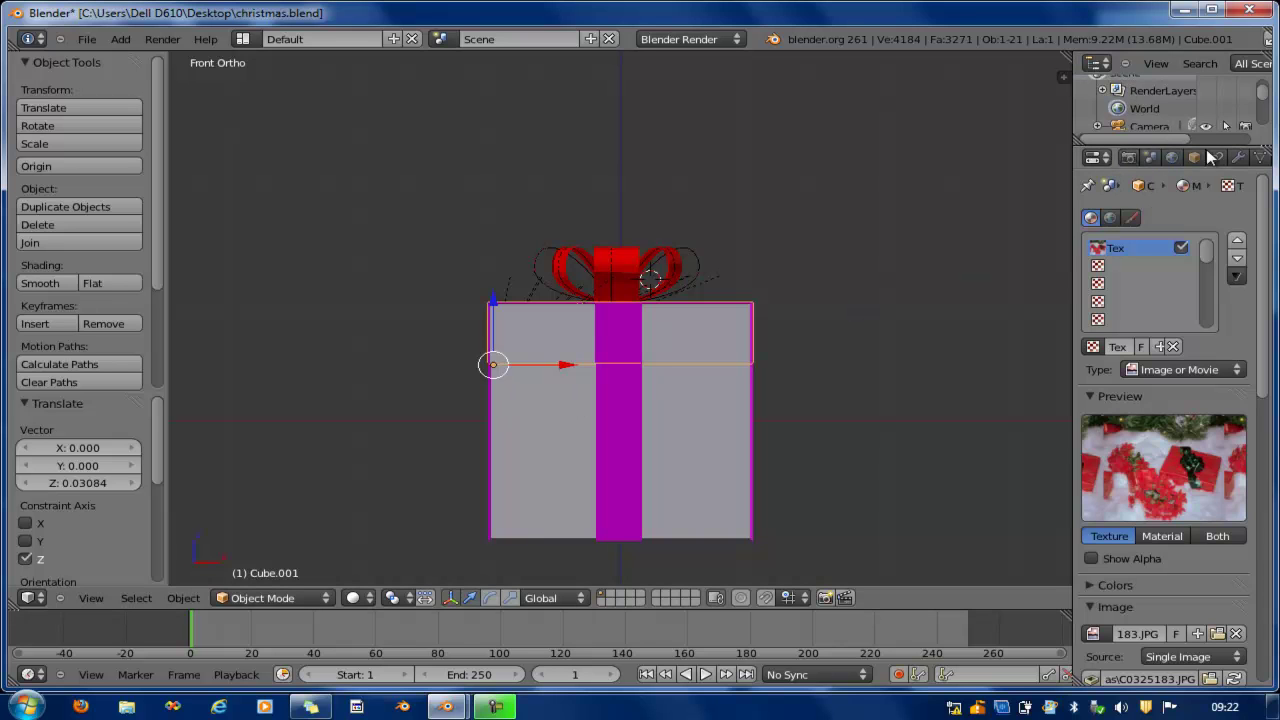
# - Preview the texture and material together on a cube, with the properties area widened
pyautogui.click(1236, 537)
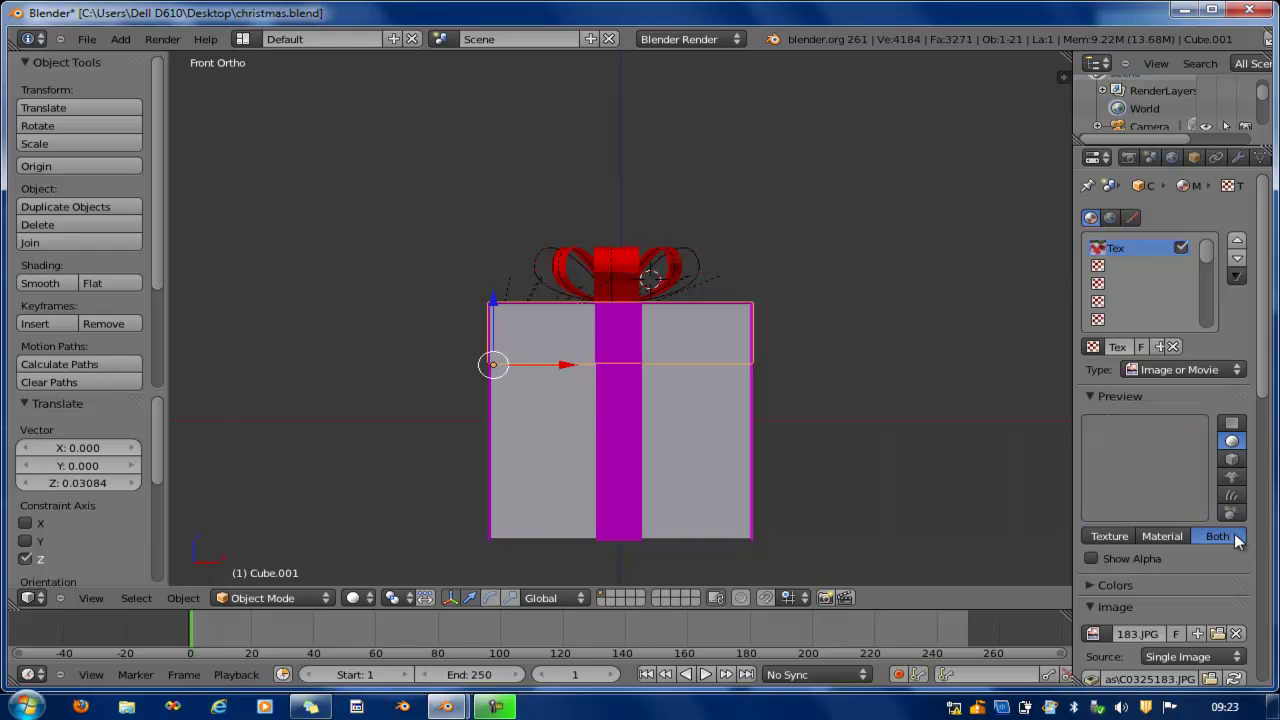
pyautogui.moveTo(1072, 502); pyautogui.dragTo(865, 537)
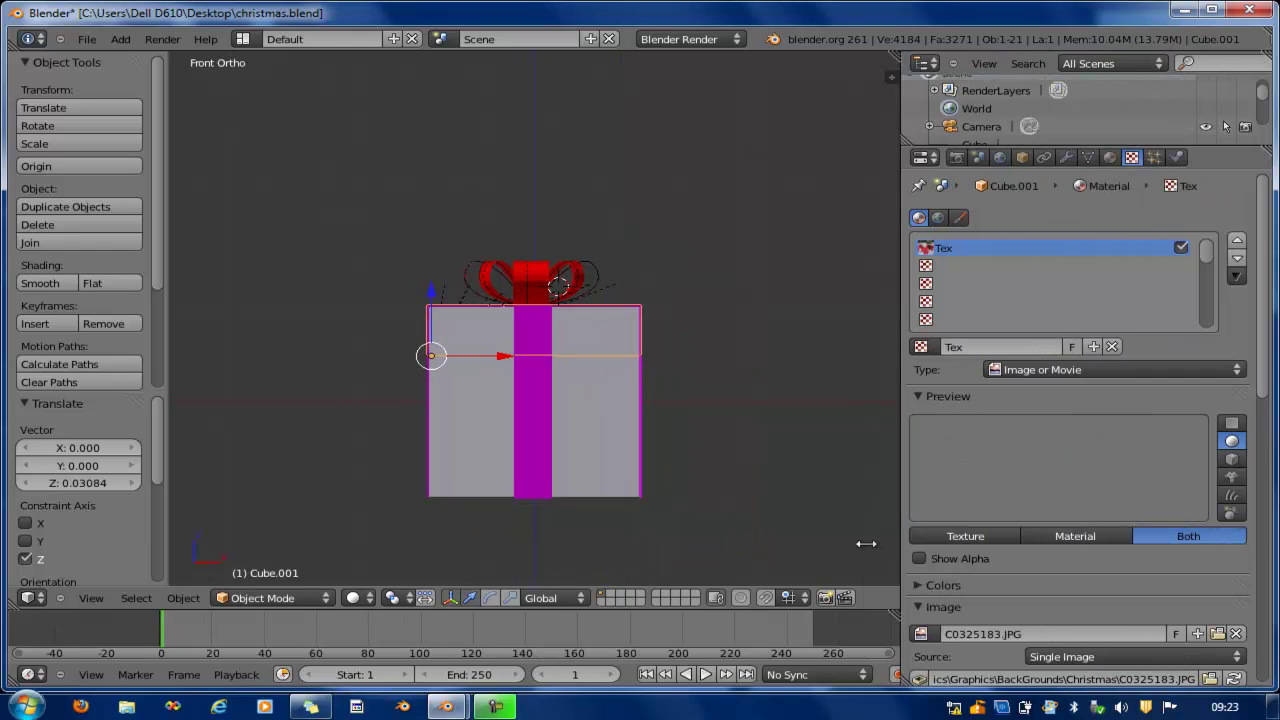
pyautogui.click(1233, 460)
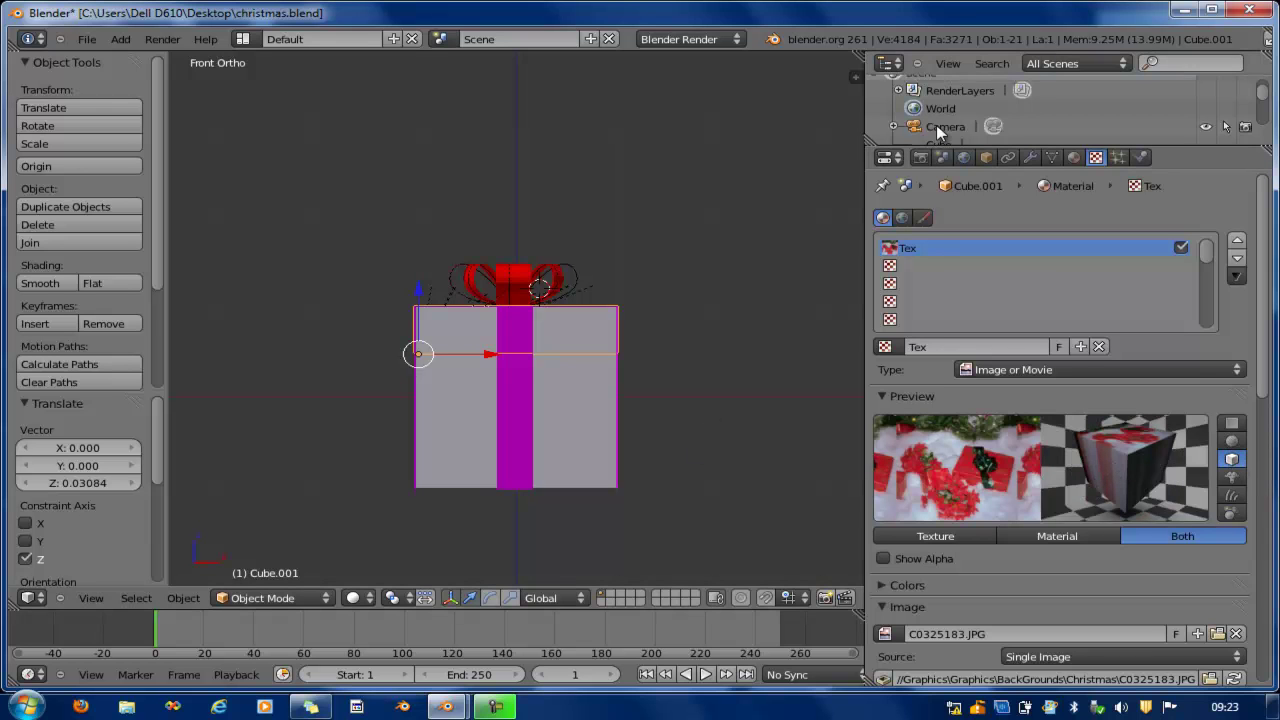
# - Disable Anti-Aliasing, reduce the render resolution to 24%, and render the scene to inspect the box texture
pyautogui.click(964, 157)
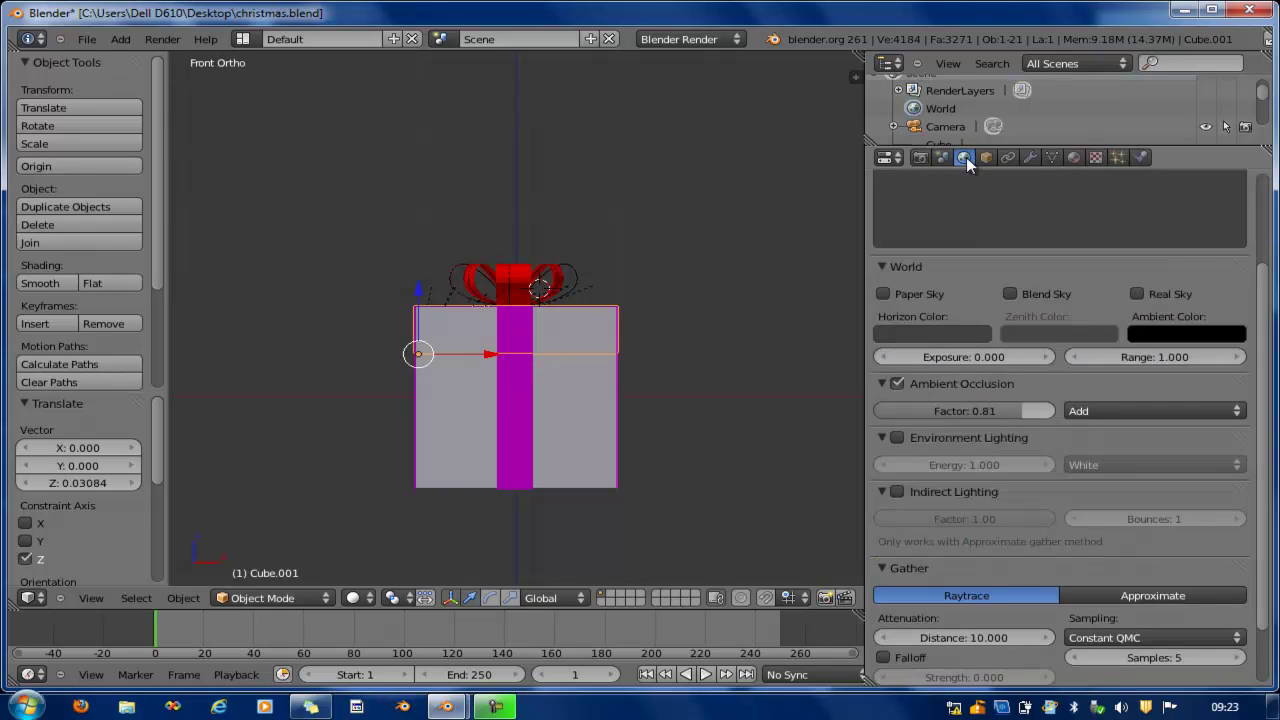
pyautogui.click(920, 157)
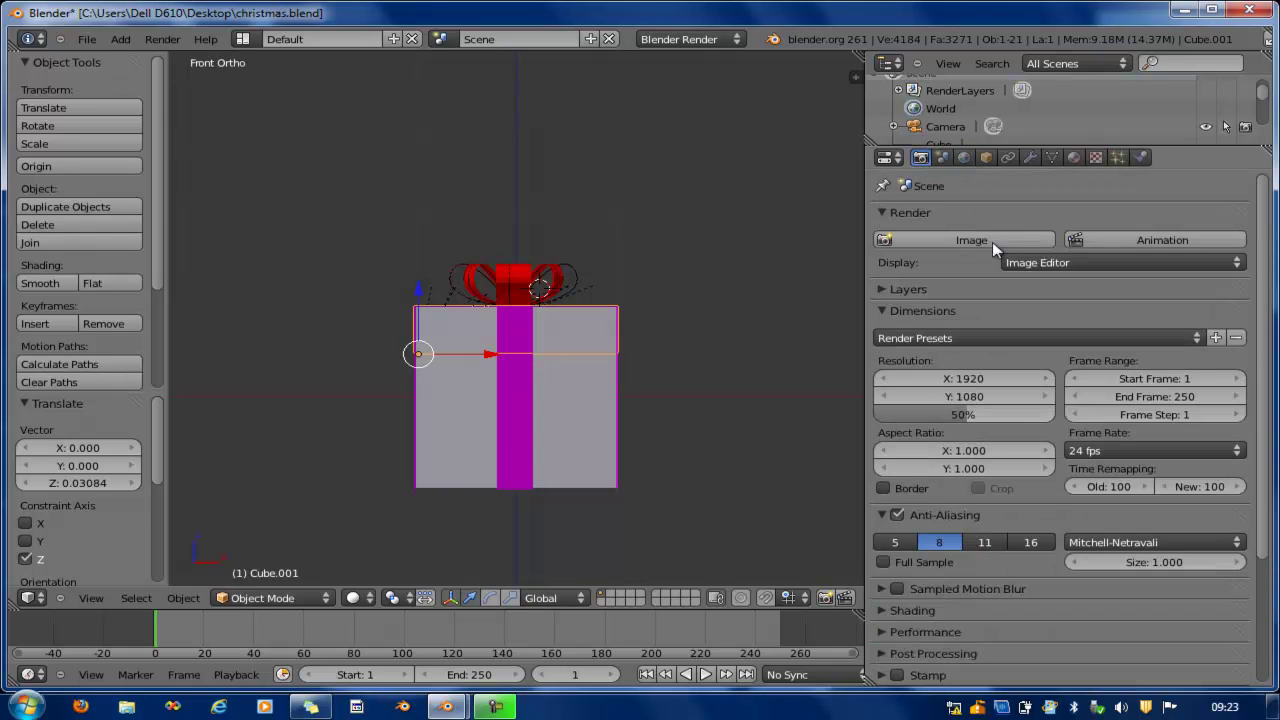
pyautogui.click(896, 514)
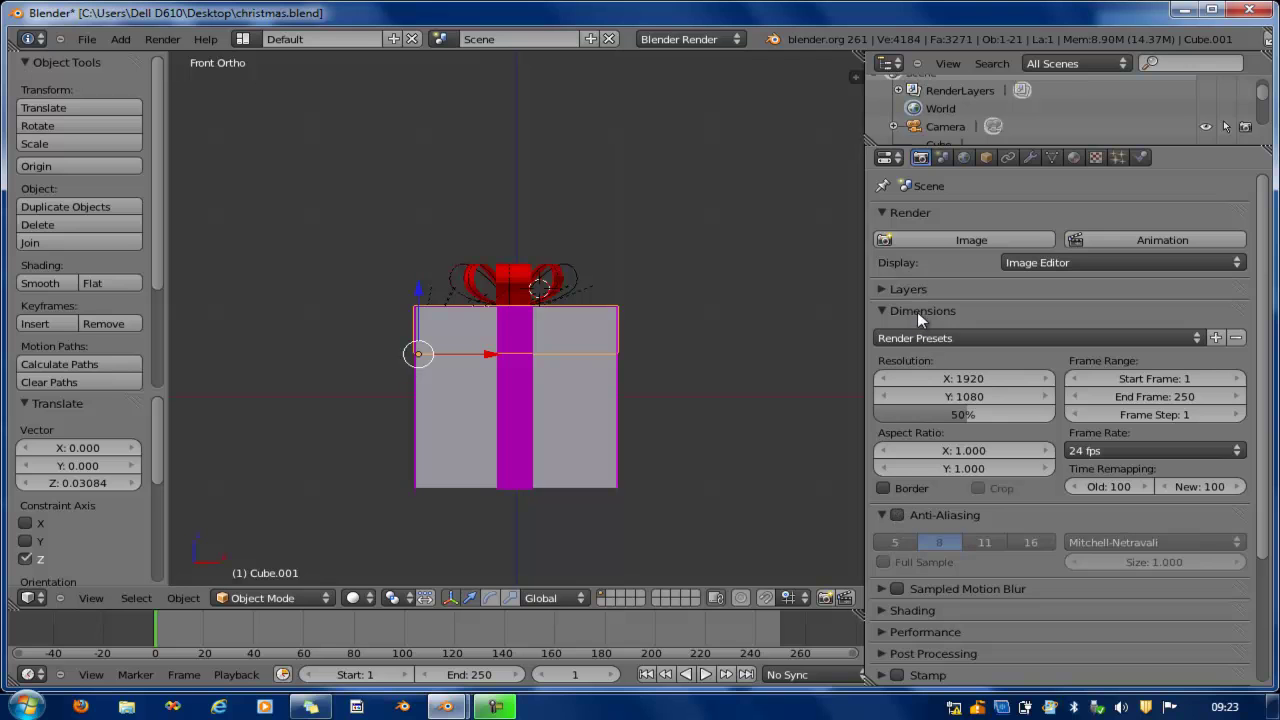
pyautogui.moveTo(911, 418); pyautogui.dragTo(910, 418)
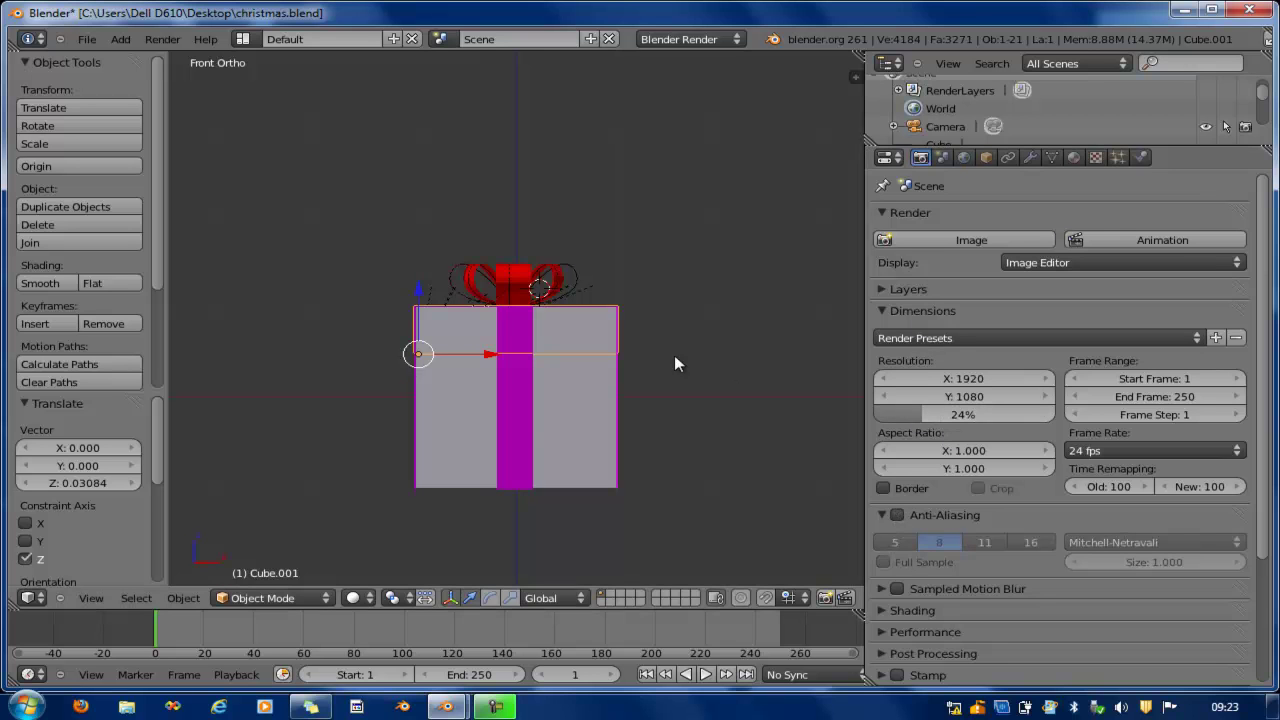
pyautogui.press('F12')
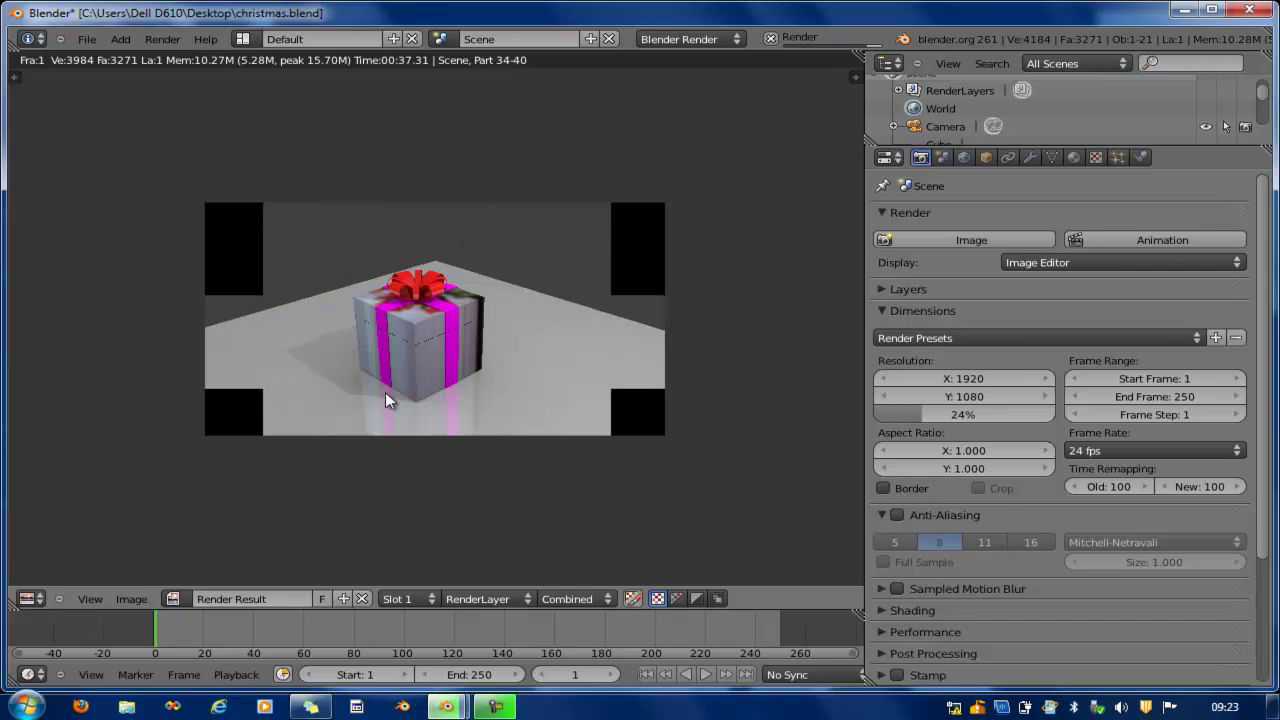
pyautogui.scroll(4, 385, 392)
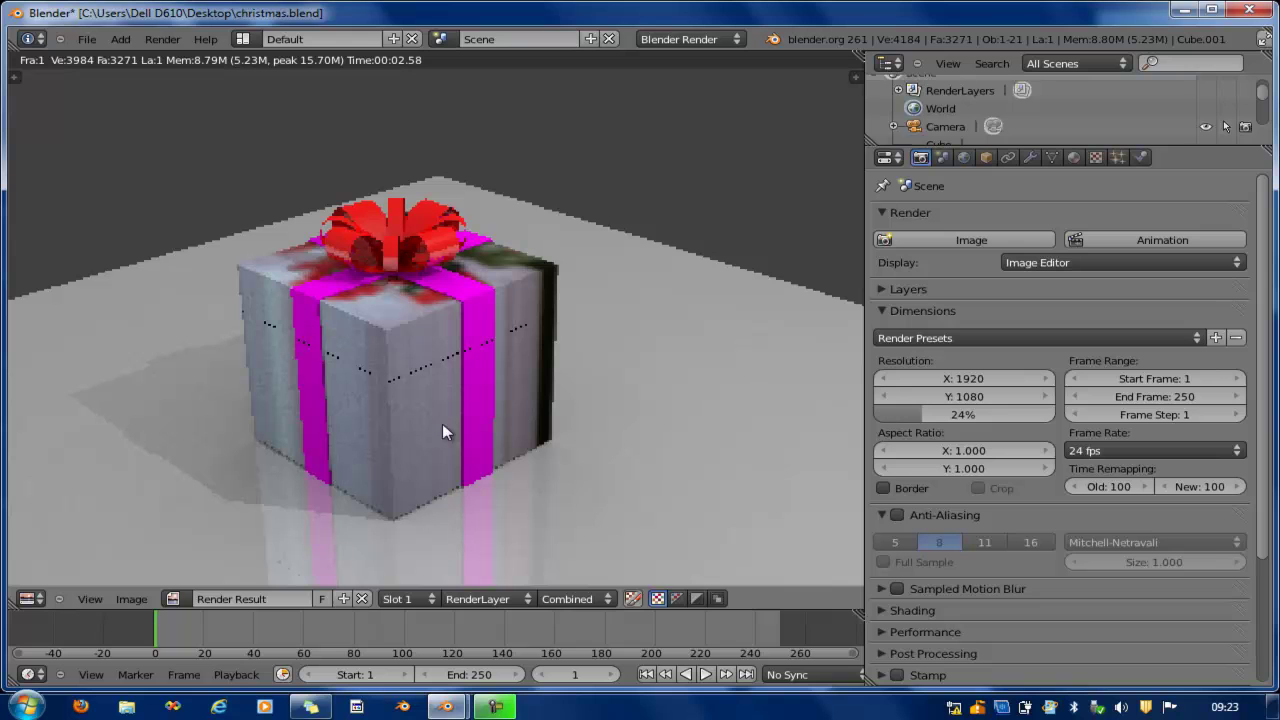
# - Set the box texture's mapping projection to Cube and render the scene again
pyautogui.click(1075, 157)
pyautogui.click(1098, 157)
pyautogui.scroll(-6, 1144, 539)
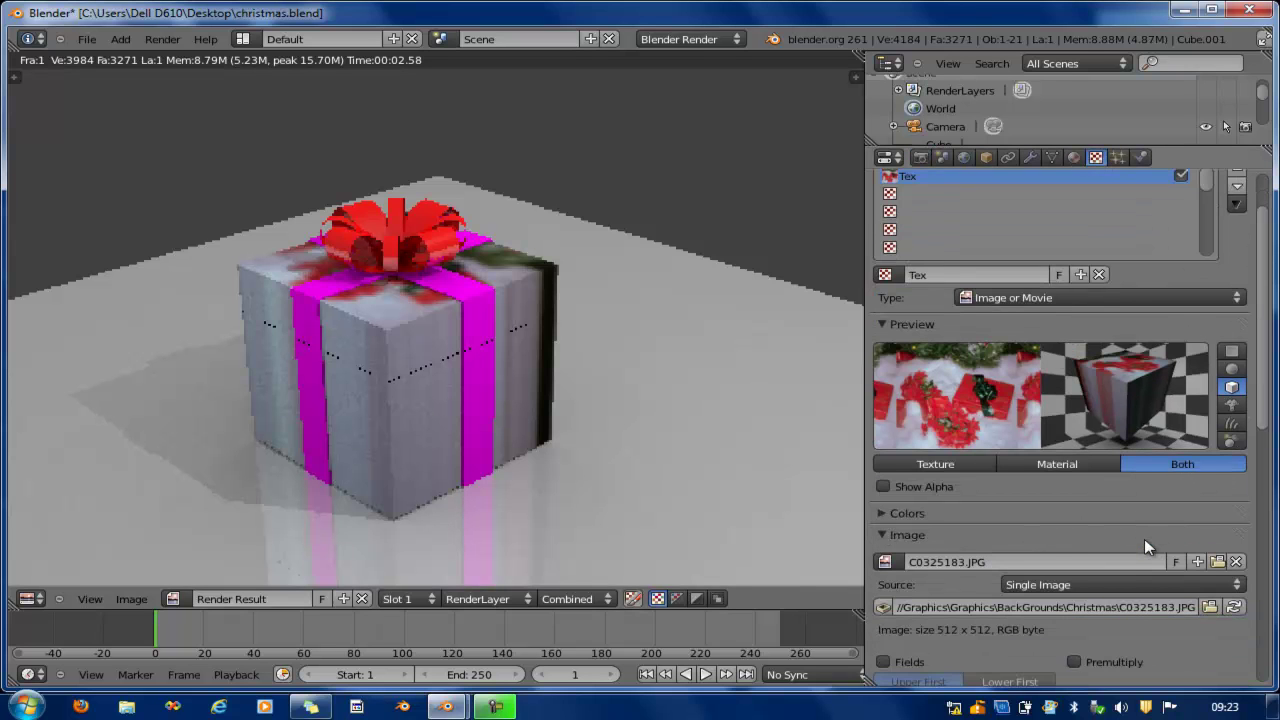
pyautogui.click(1128, 580)
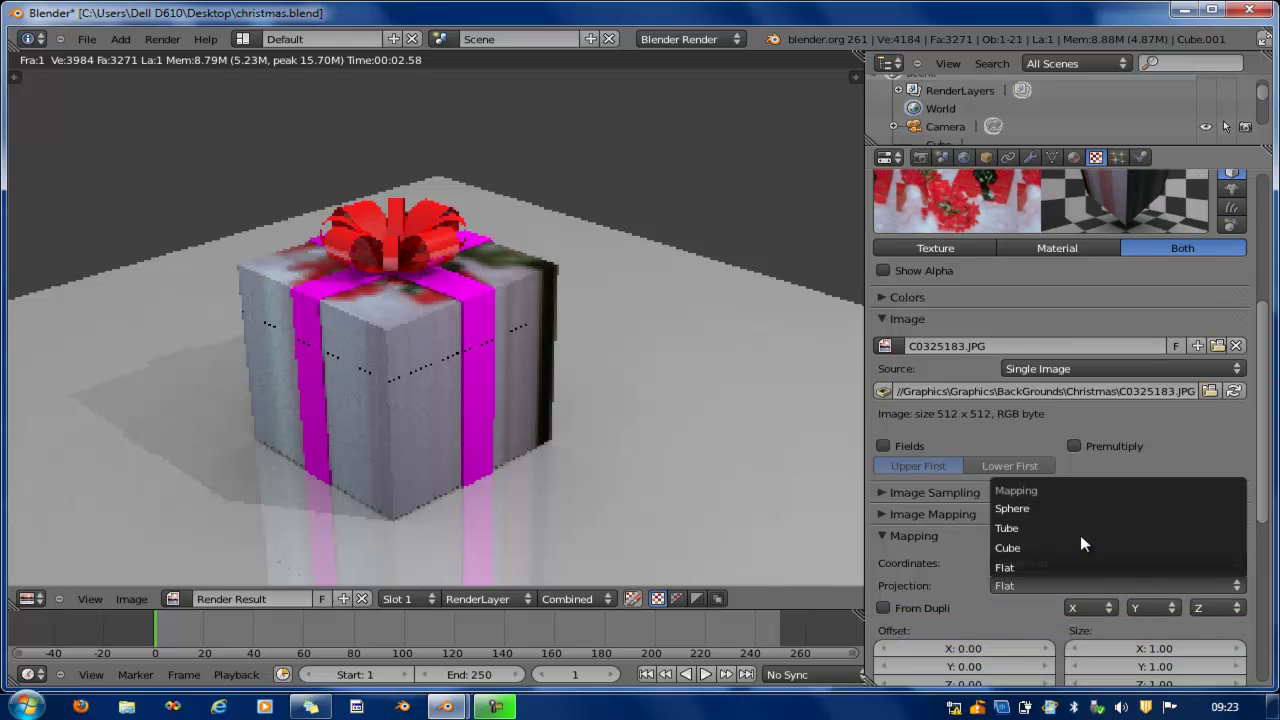
pyautogui.click(1080, 546)
pyautogui.scroll(3, 1108, 395)
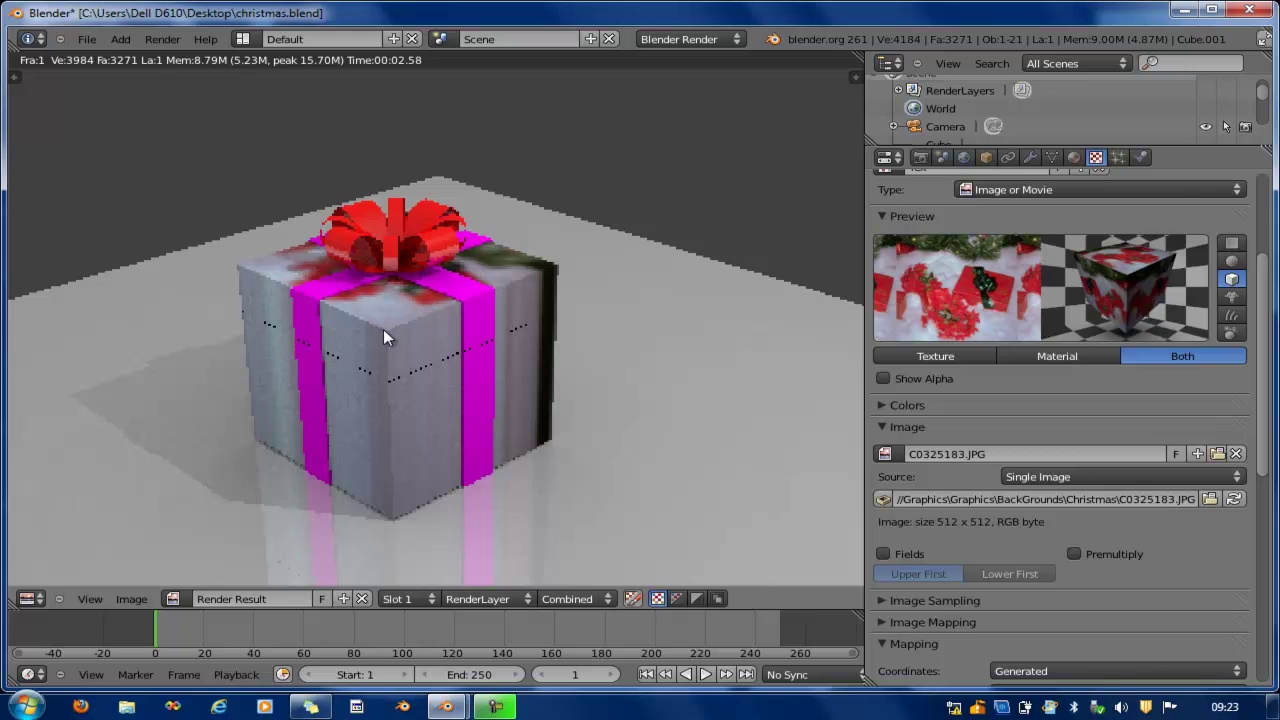
pyautogui.press('F12')
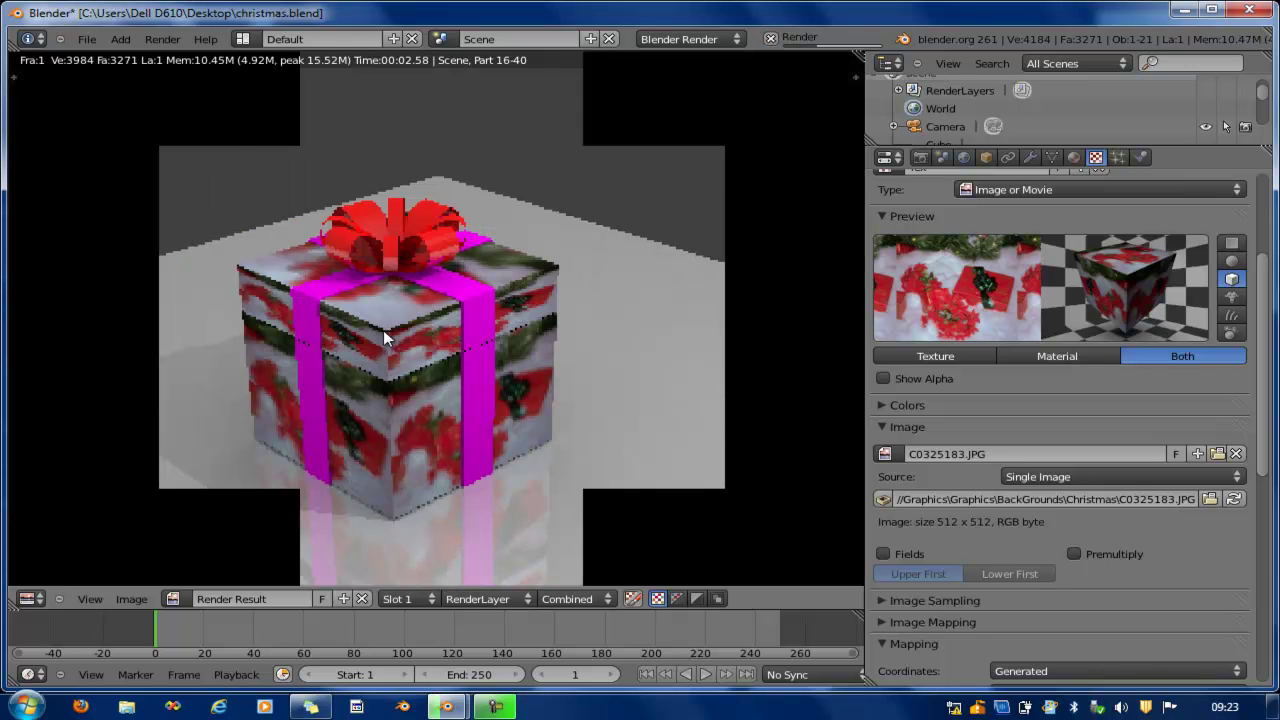
pyautogui.scroll(-1, 393, 346)
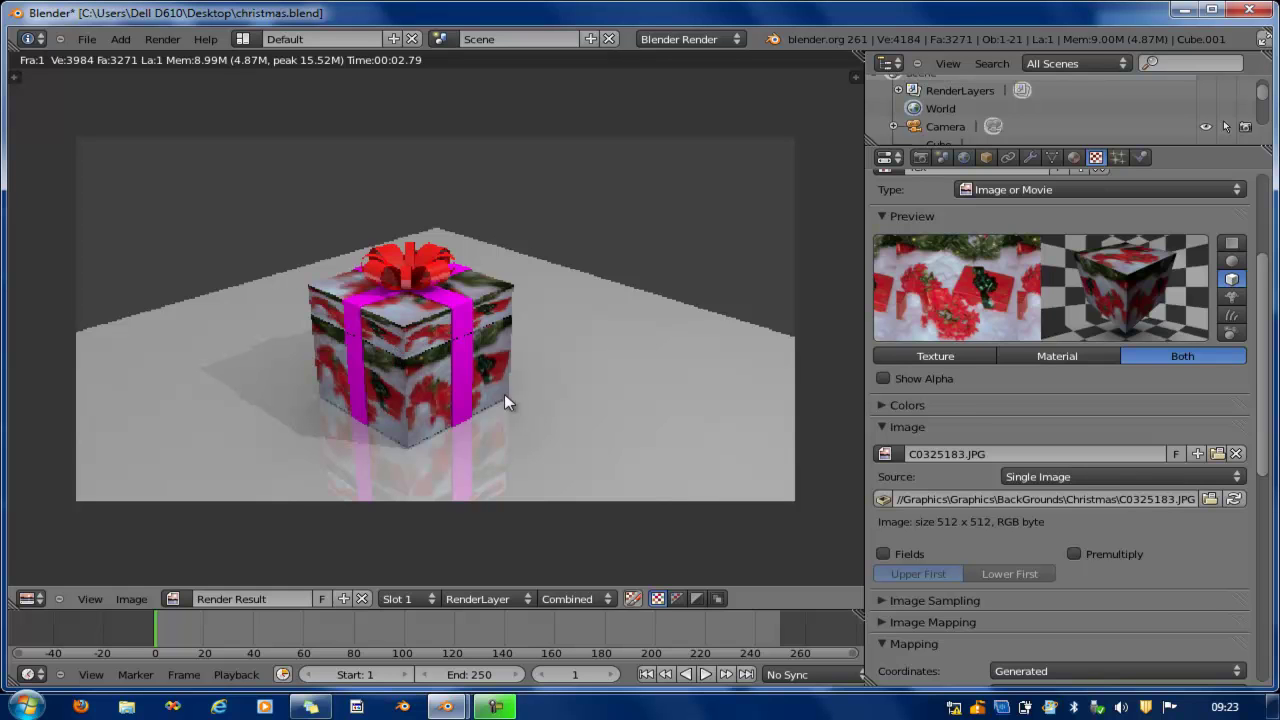
# - Set the texture's Image Mapping repeat to 10 in X and 10 in Y, and test the pattern with a render
pyautogui.scroll(-3, 1104, 518)
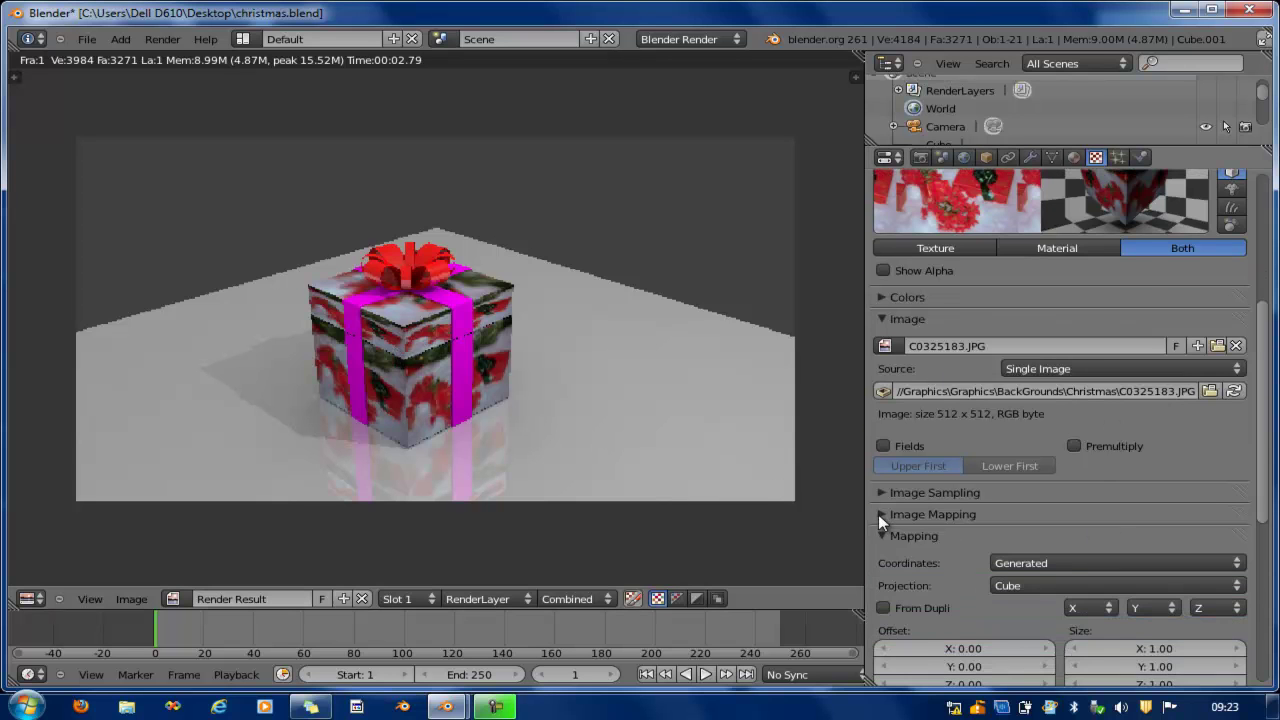
pyautogui.click(881, 514)
pyautogui.click(963, 580)
pyautogui.write('10')
pyautogui.press('Return')
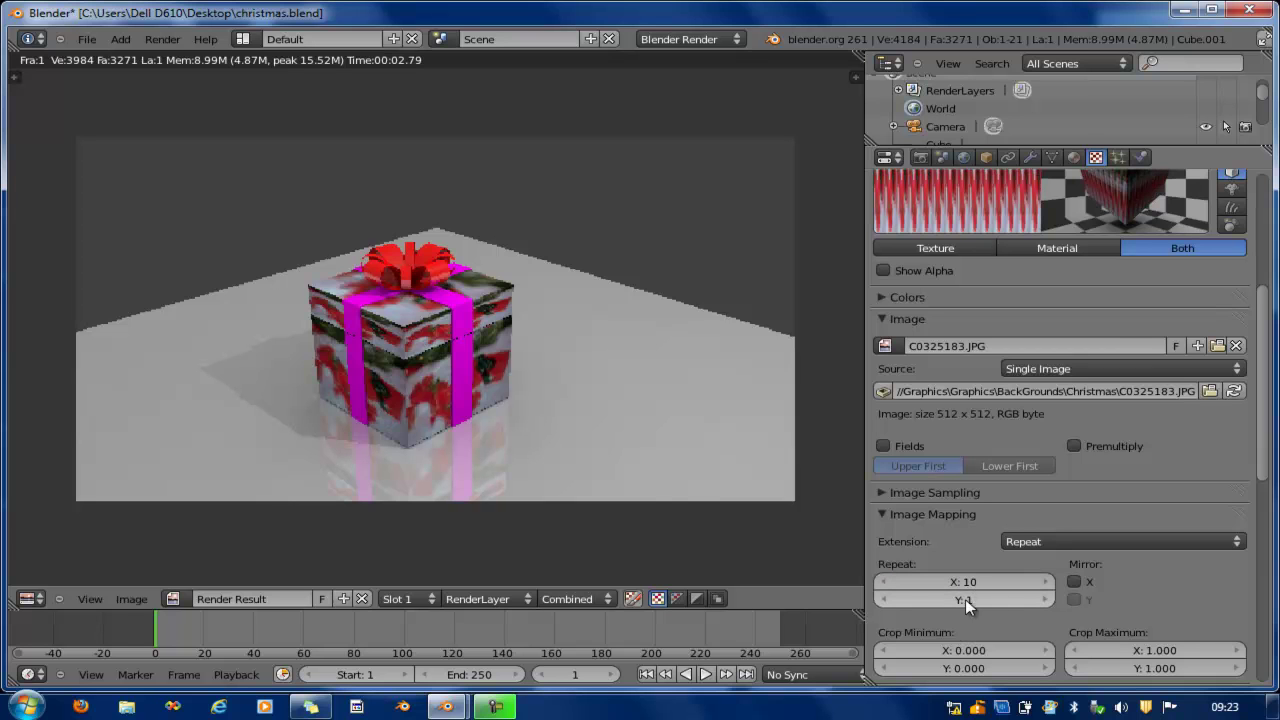
pyautogui.click(965, 599)
pyautogui.write('10')
pyautogui.press('Return')
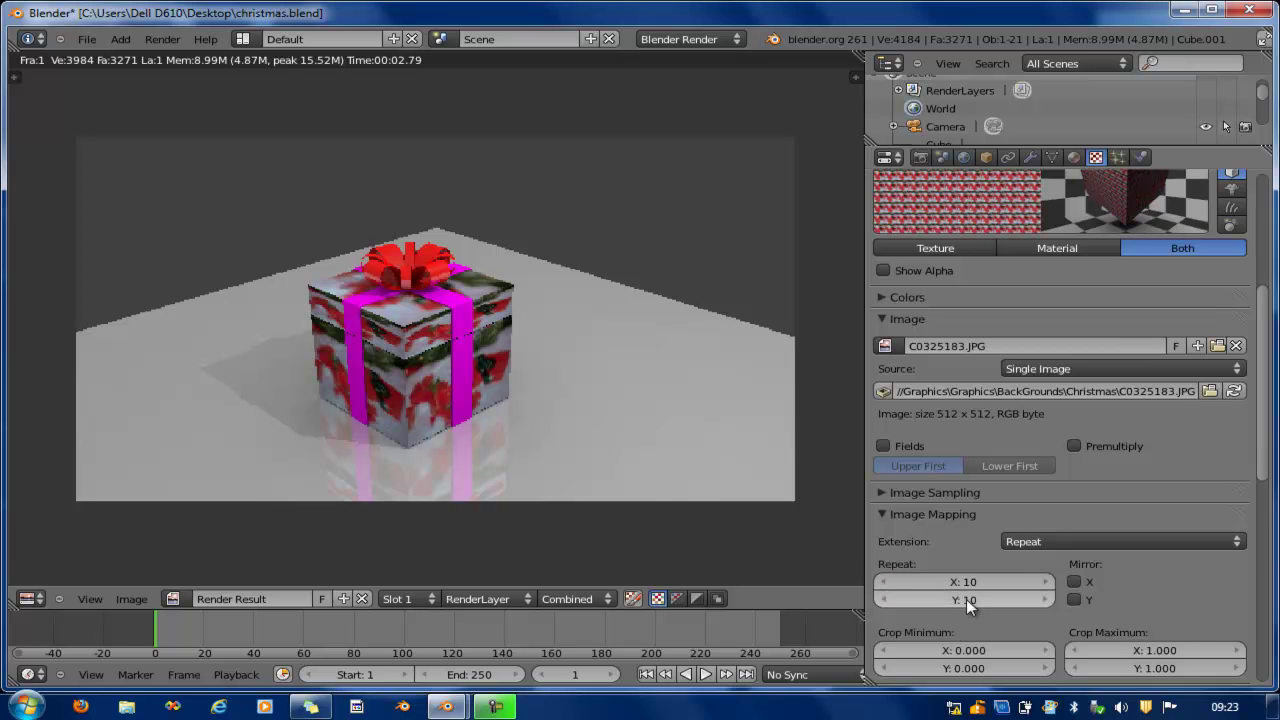
pyautogui.press('F12')
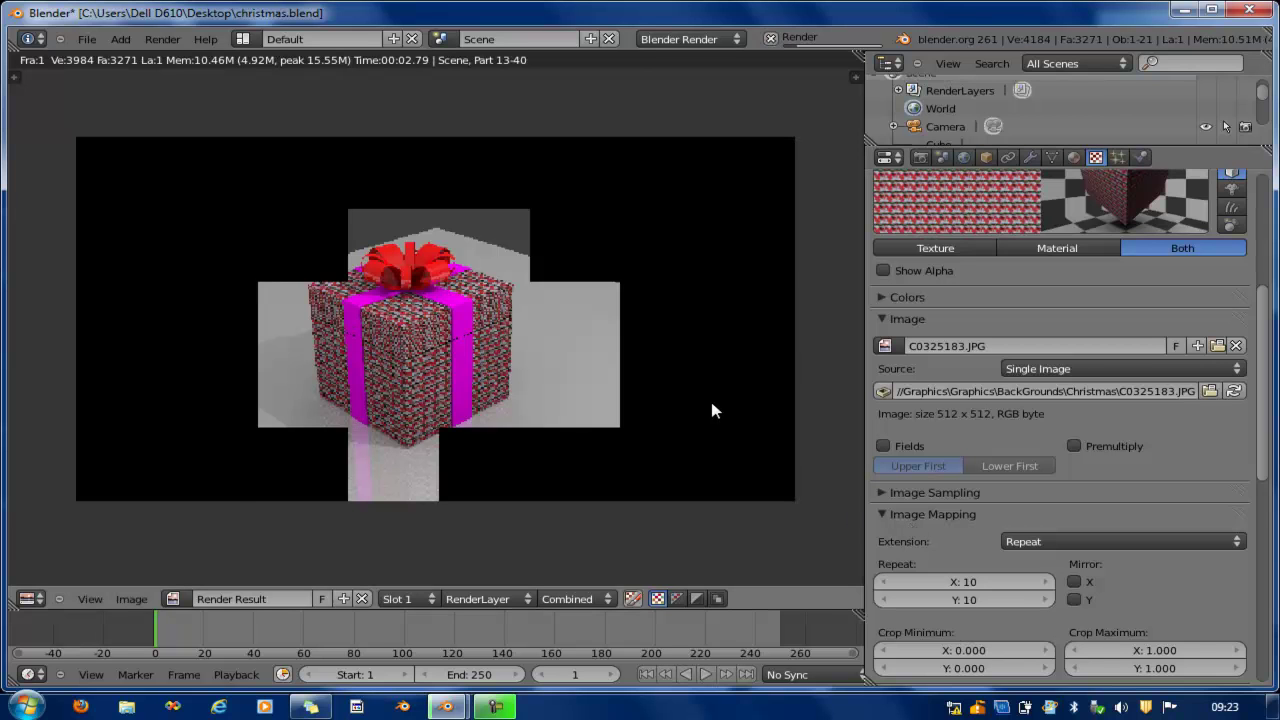
pyautogui.scroll(2, 695, 400)
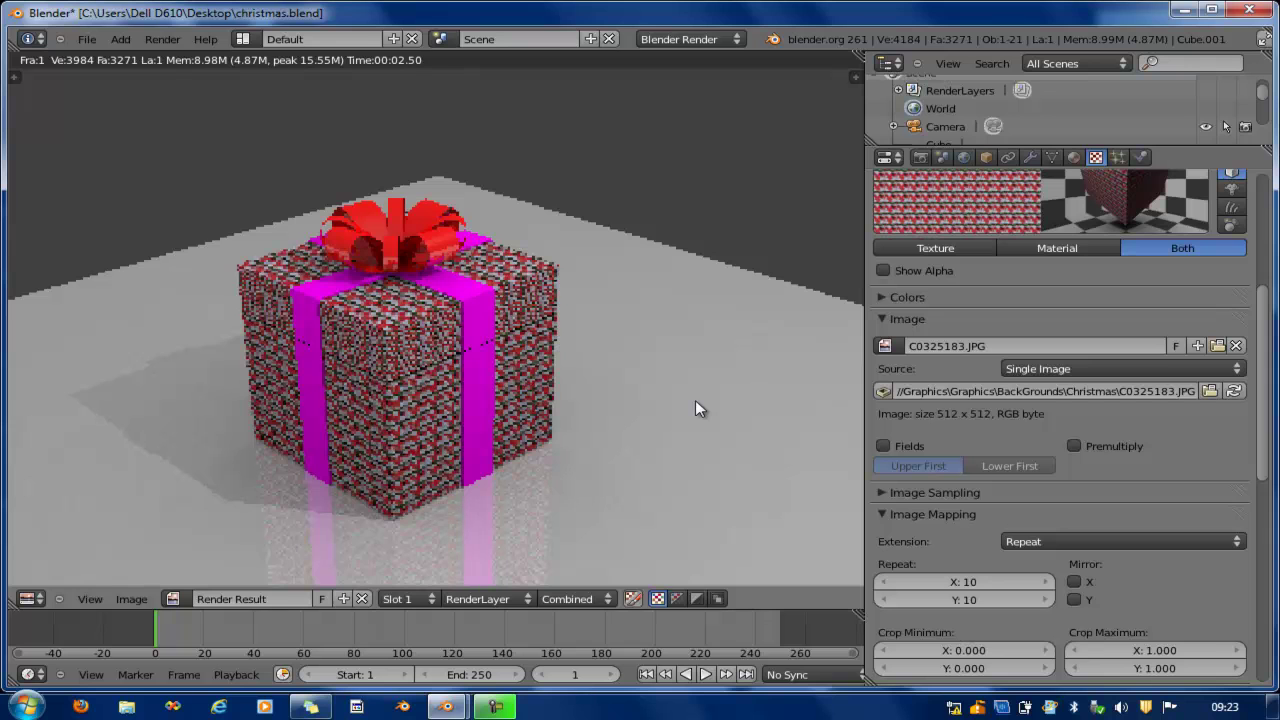
pyautogui.scroll(-2, 695, 400)
pyautogui.press('Escape')
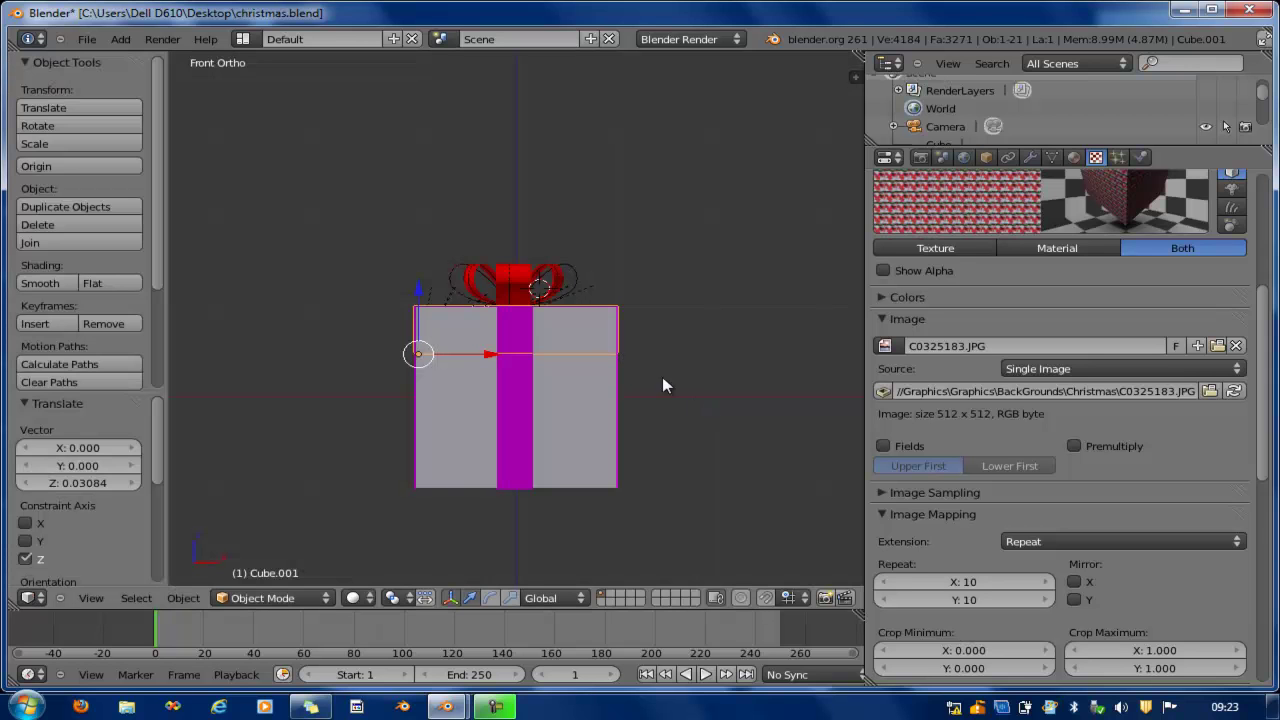
# - Rotate the lid open by about -27° in front view and render the open box from the camera
pyautogui.press('r')
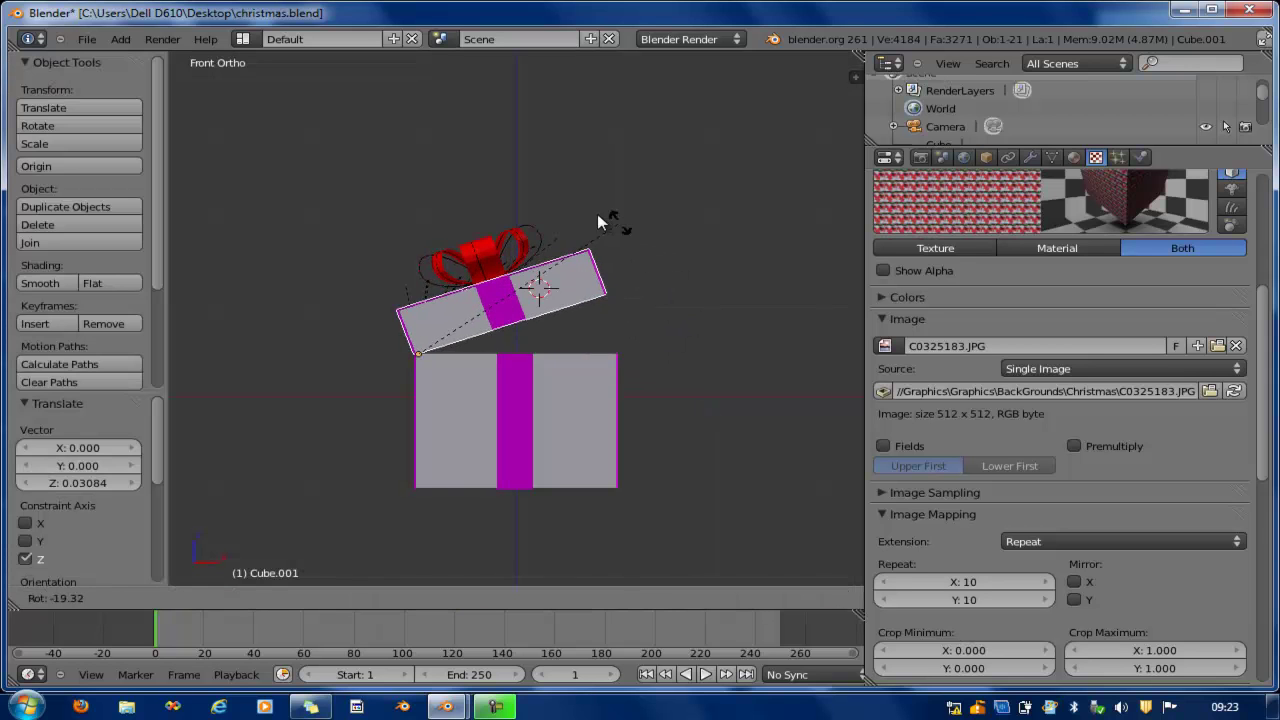
pyautogui.click(586, 212)
pyautogui.press('KP_0')
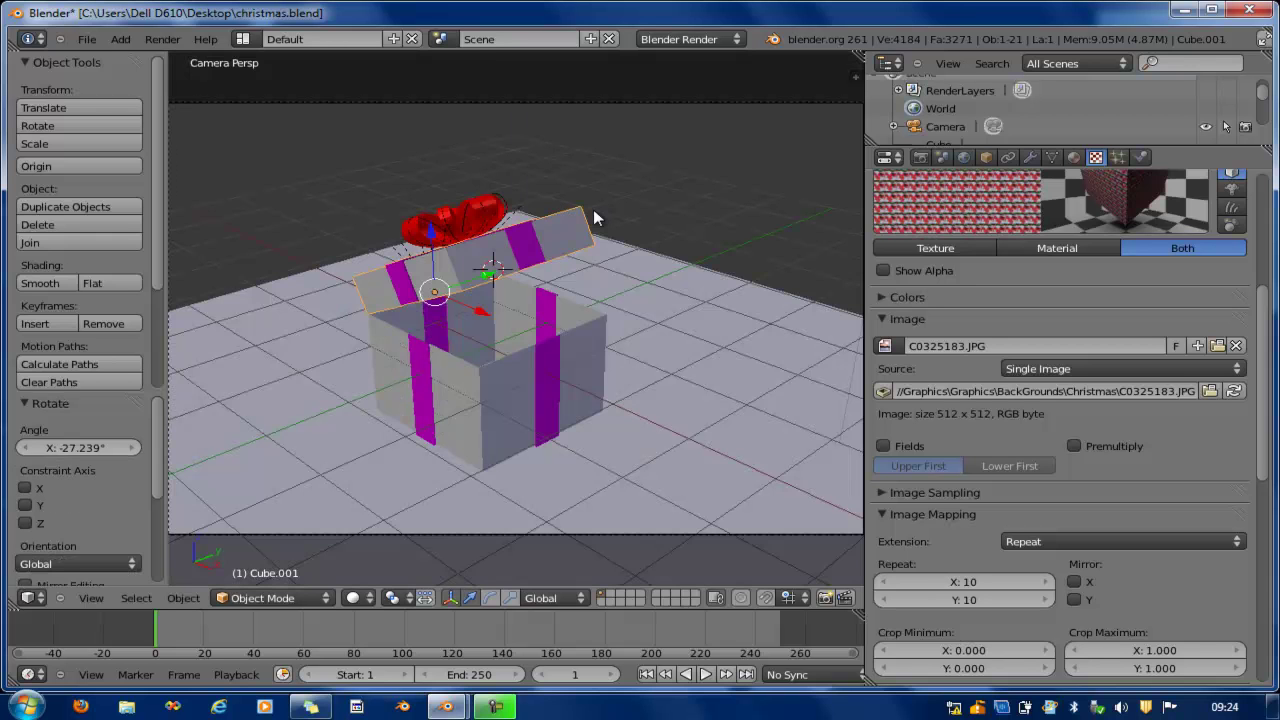
pyautogui.press('F12')
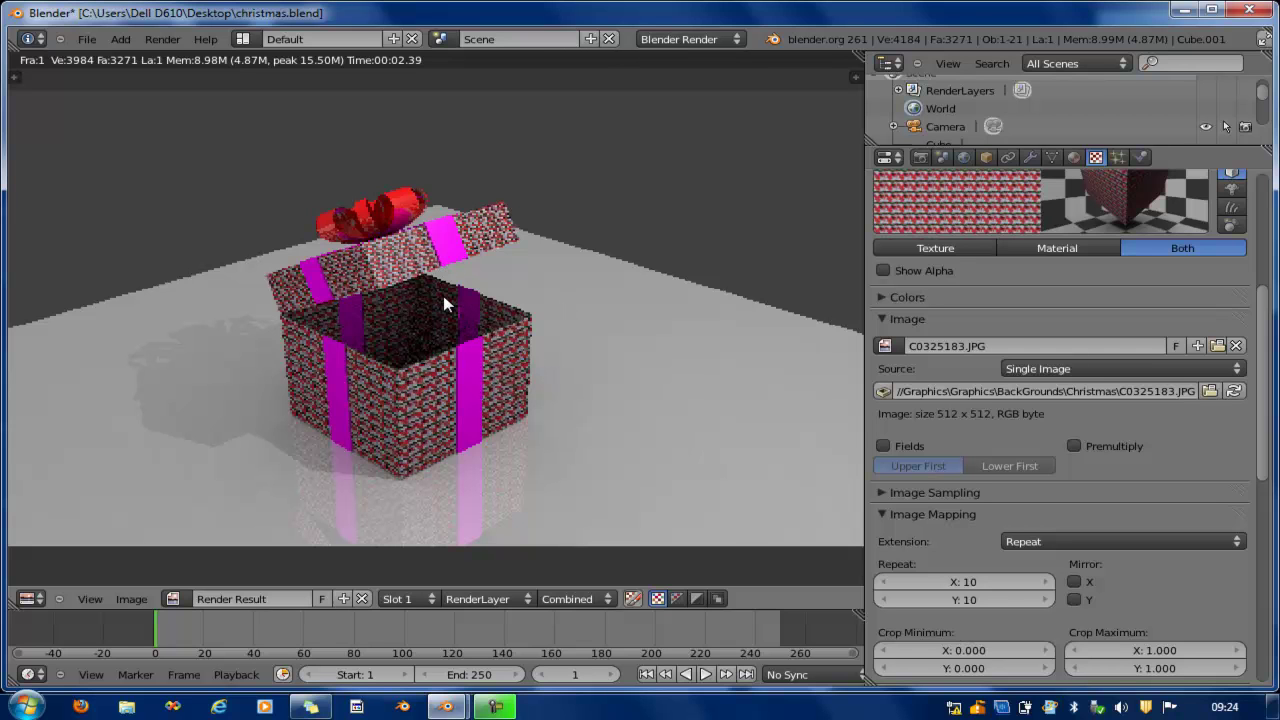
pyautogui.press('Escape')
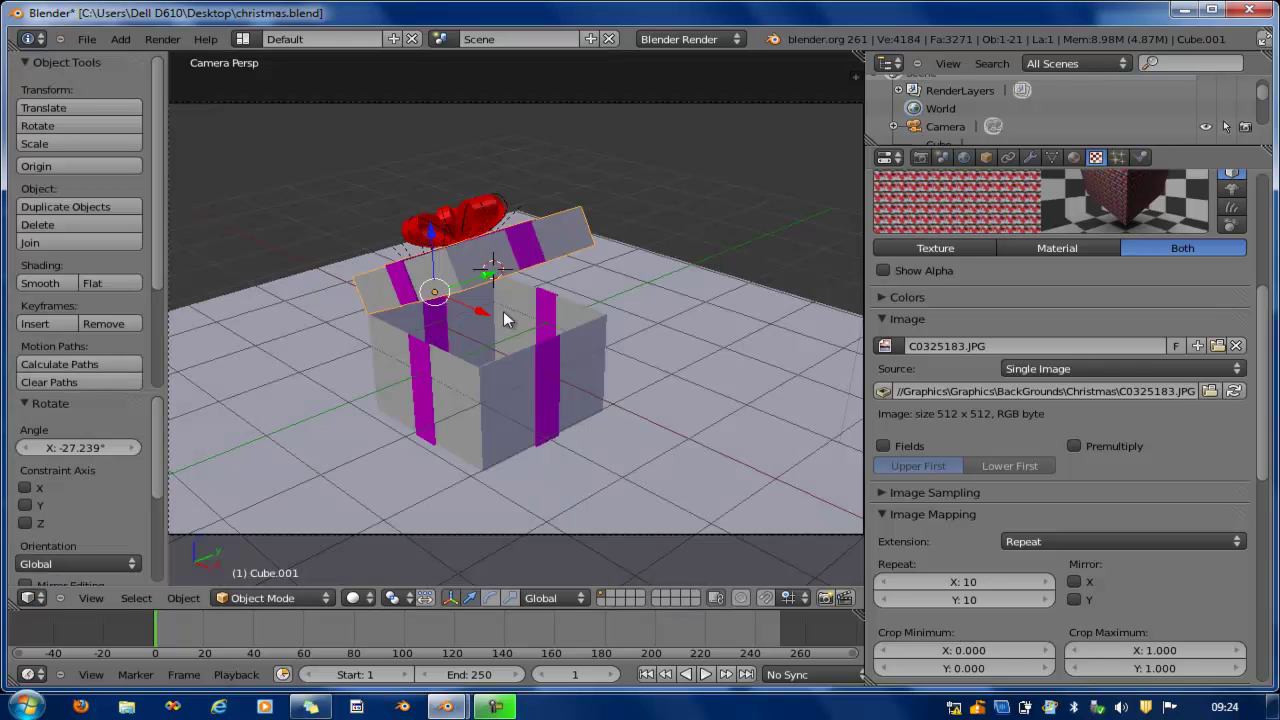
# - Add a cube mesh with nothing else selected and scale it to about 0.91
pyautogui.press('a')
pyautogui.hotkey('shift', 'a')
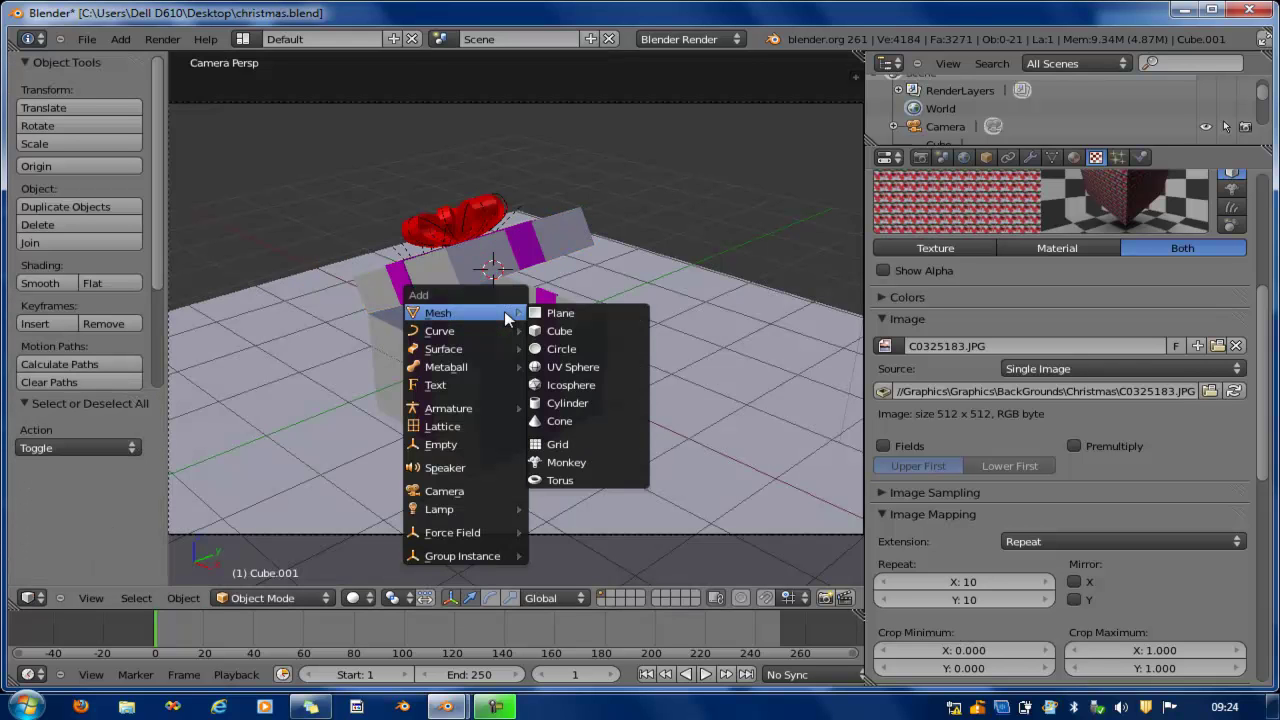
pyautogui.click(575, 331)
pyautogui.press('s')
pyautogui.click(503, 210)
# - Lower the new cube about 1.2 into the box, and shift it along X by about -0.16 and back by about 0.05
pyautogui.press('g')
pyautogui.press('z')
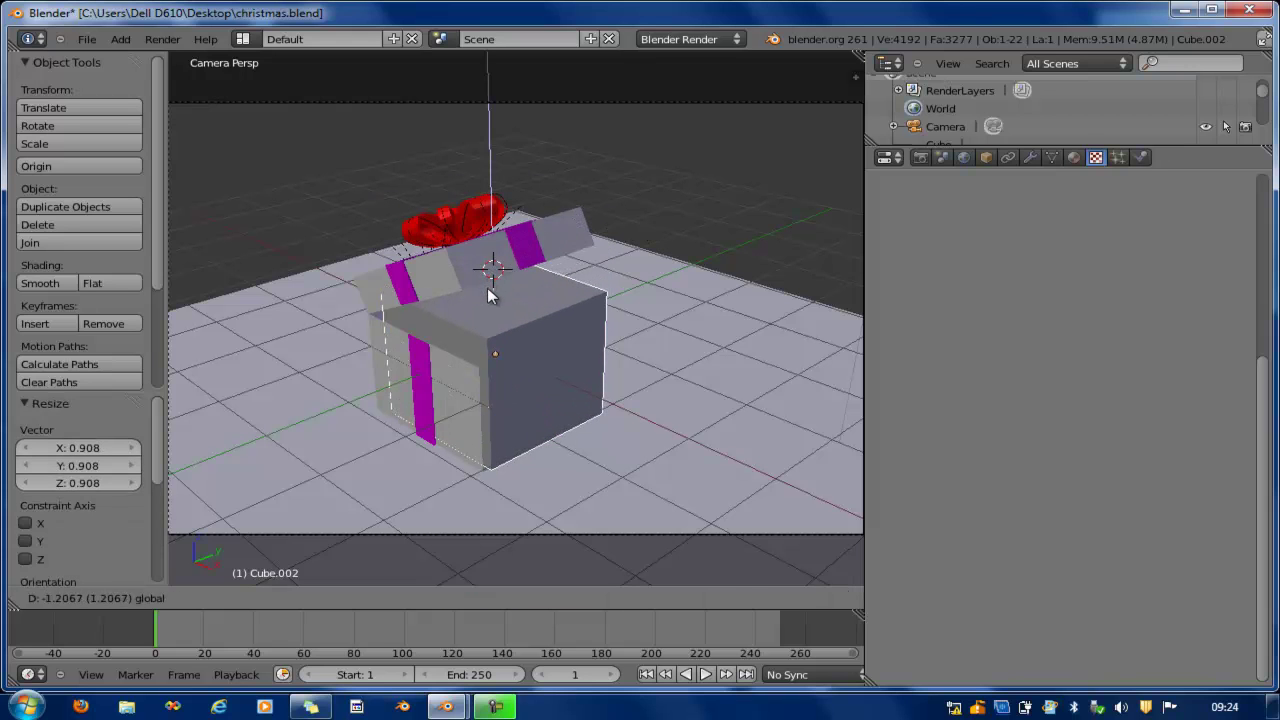
pyautogui.click(491, 288)
pyautogui.press('g')
pyautogui.press('x')
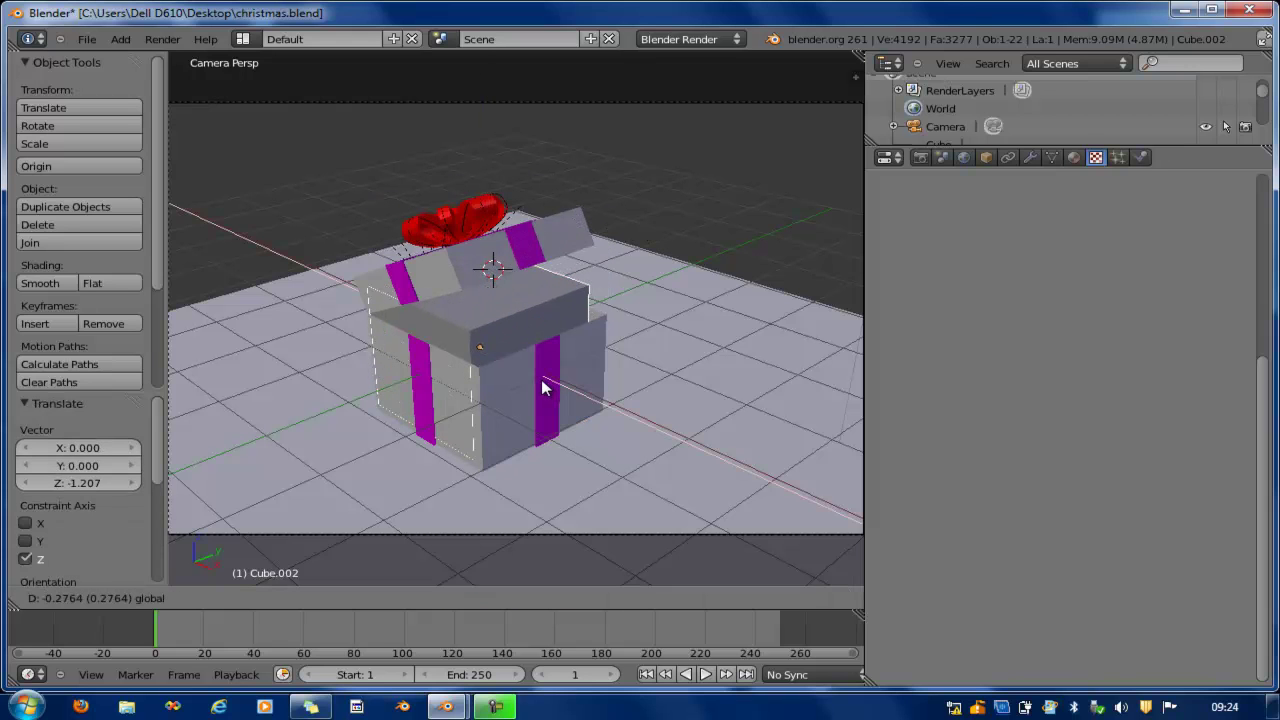
pyautogui.click(549, 379)
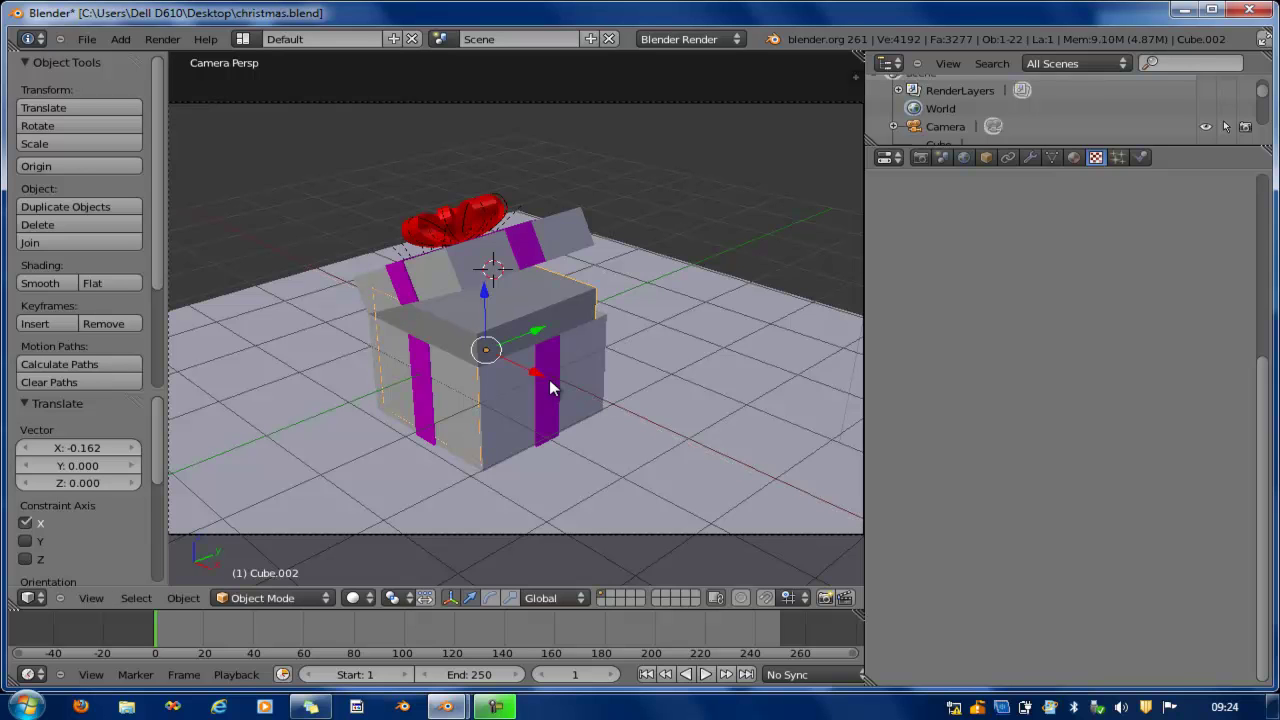
pyautogui.press('g')
pyautogui.press('x')
pyautogui.click(554, 377)
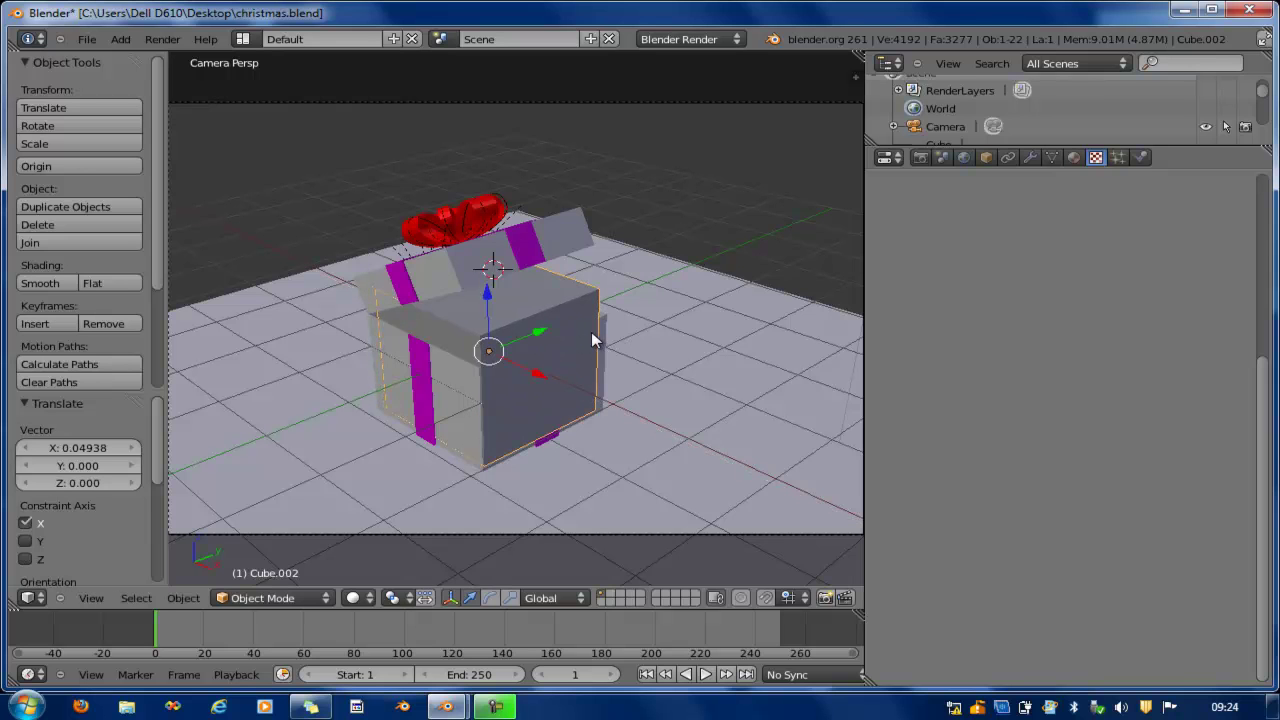
# - Nudge the cube about 0.05 in Y, -0.04 in X and -0.05 in Y, and scale it by about 1.003
pyautogui.press('g')
pyautogui.press('x')
pyautogui.press('y')
pyautogui.click(543, 330)
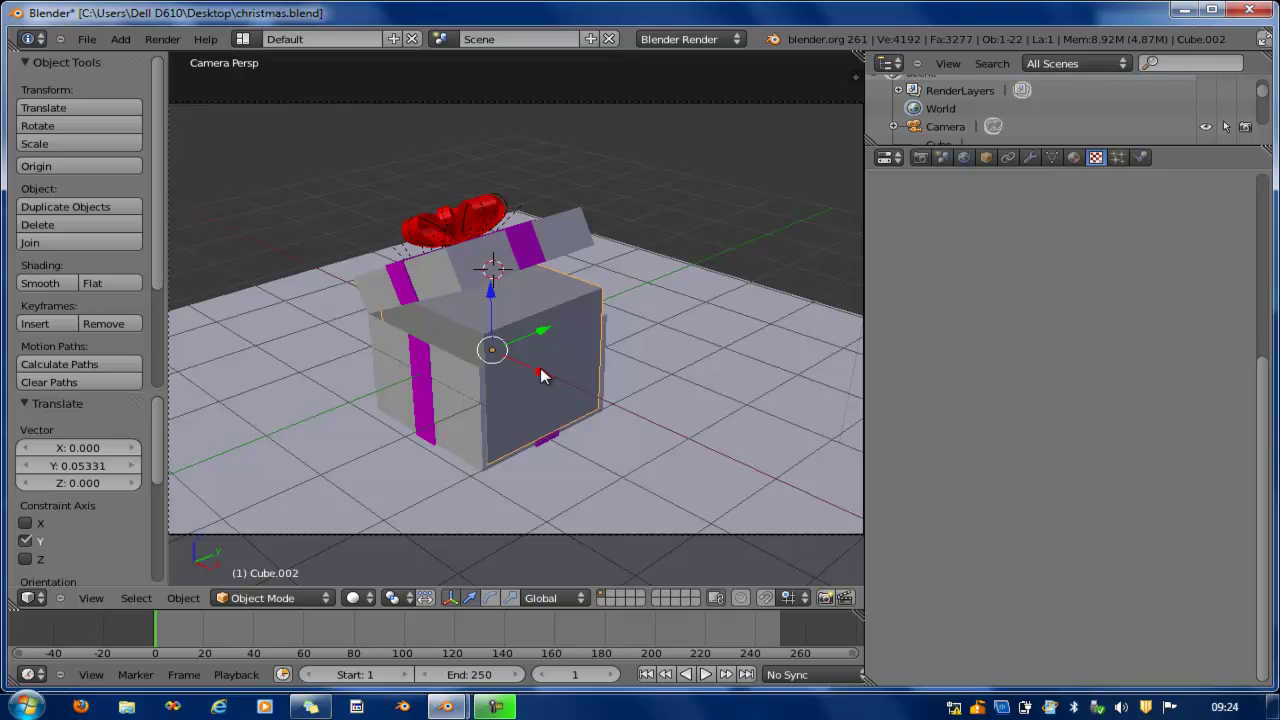
pyautogui.press('g')
pyautogui.press('x')
pyautogui.click(565, 325)
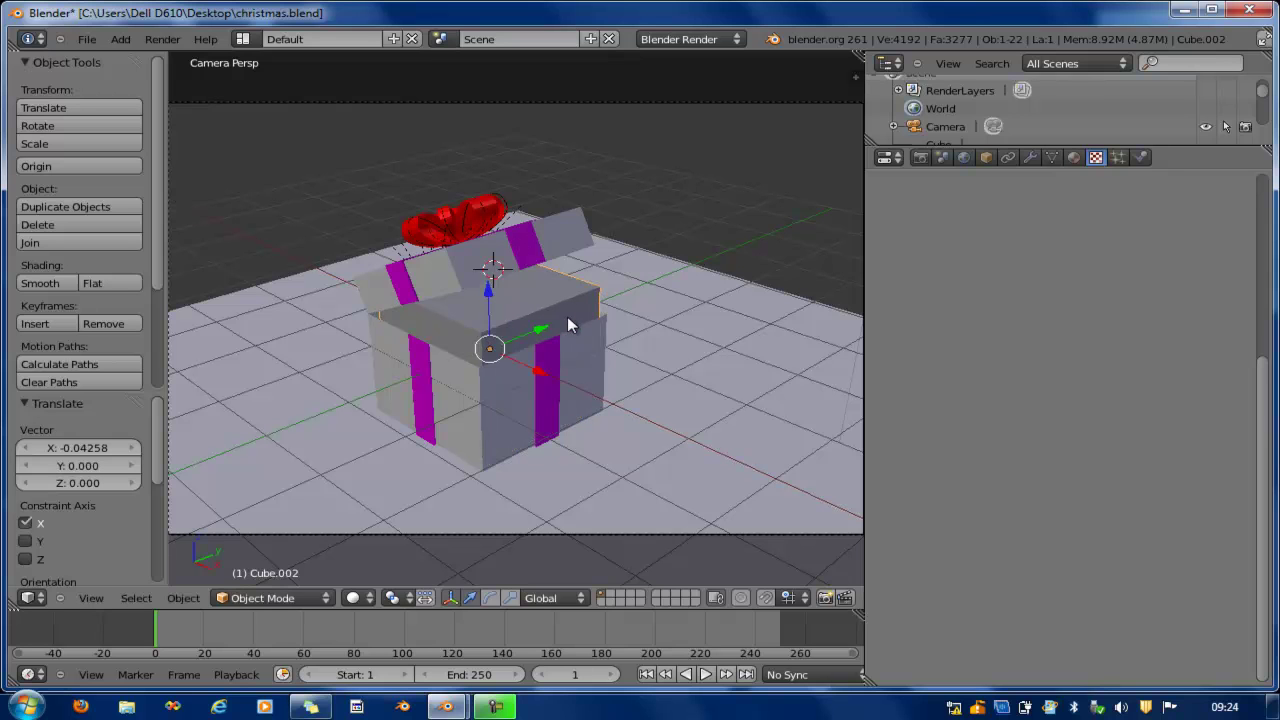
pyautogui.press('g')
pyautogui.press('y')
pyautogui.click(549, 337)
pyautogui.press('s')
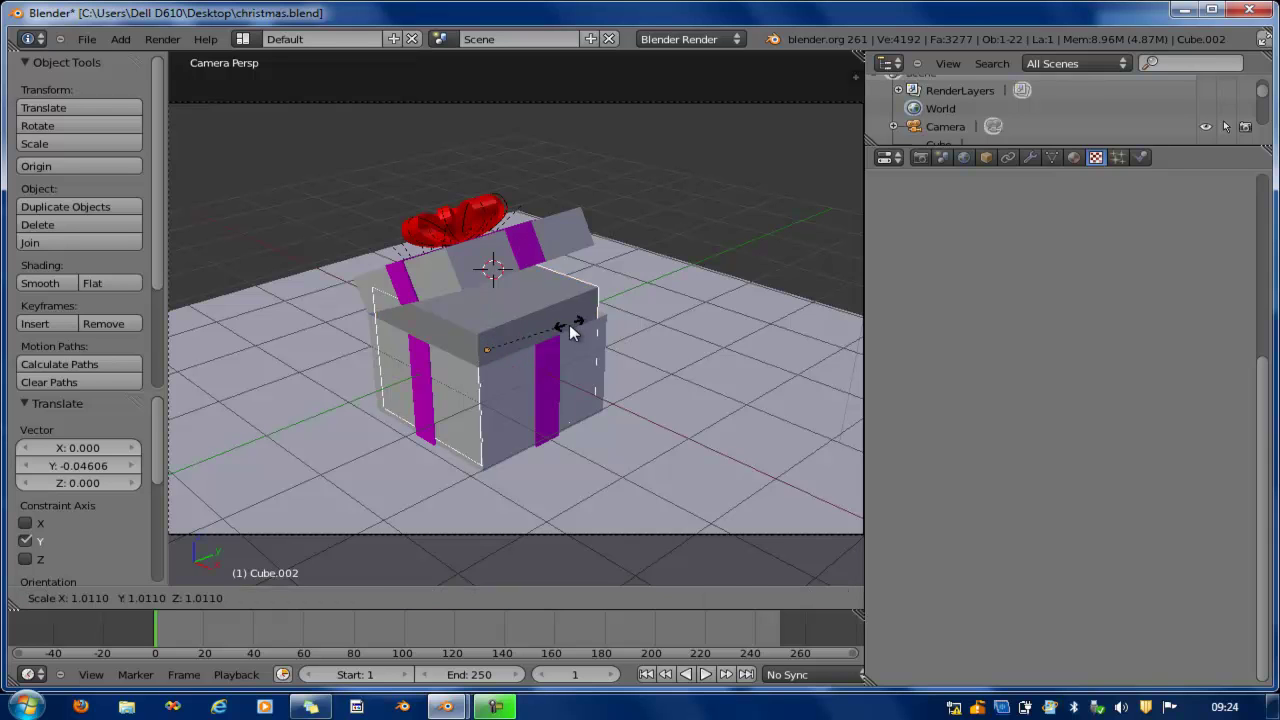
pyautogui.click(569, 330)
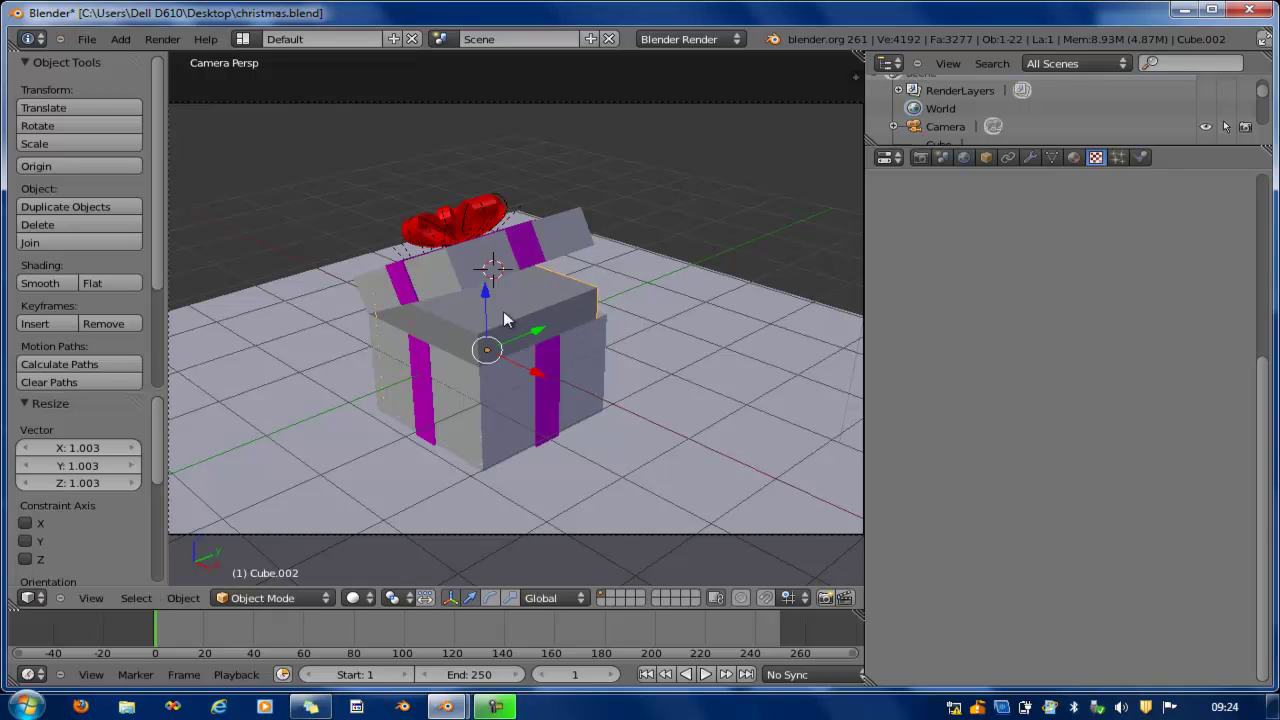
# - Scale the cube's height by about 0.55 and 1.08 along Z, and scale the whole cube by about 0.98
pyautogui.click(511, 598)
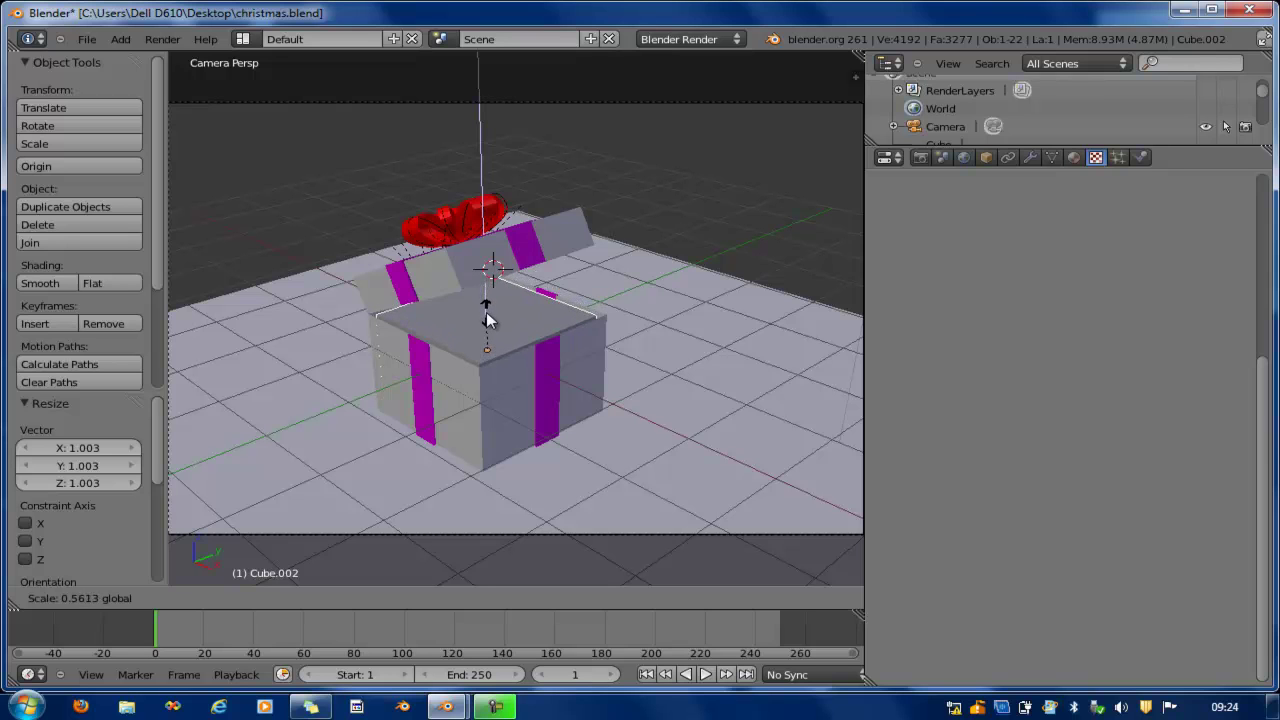
pyautogui.click(487, 310)
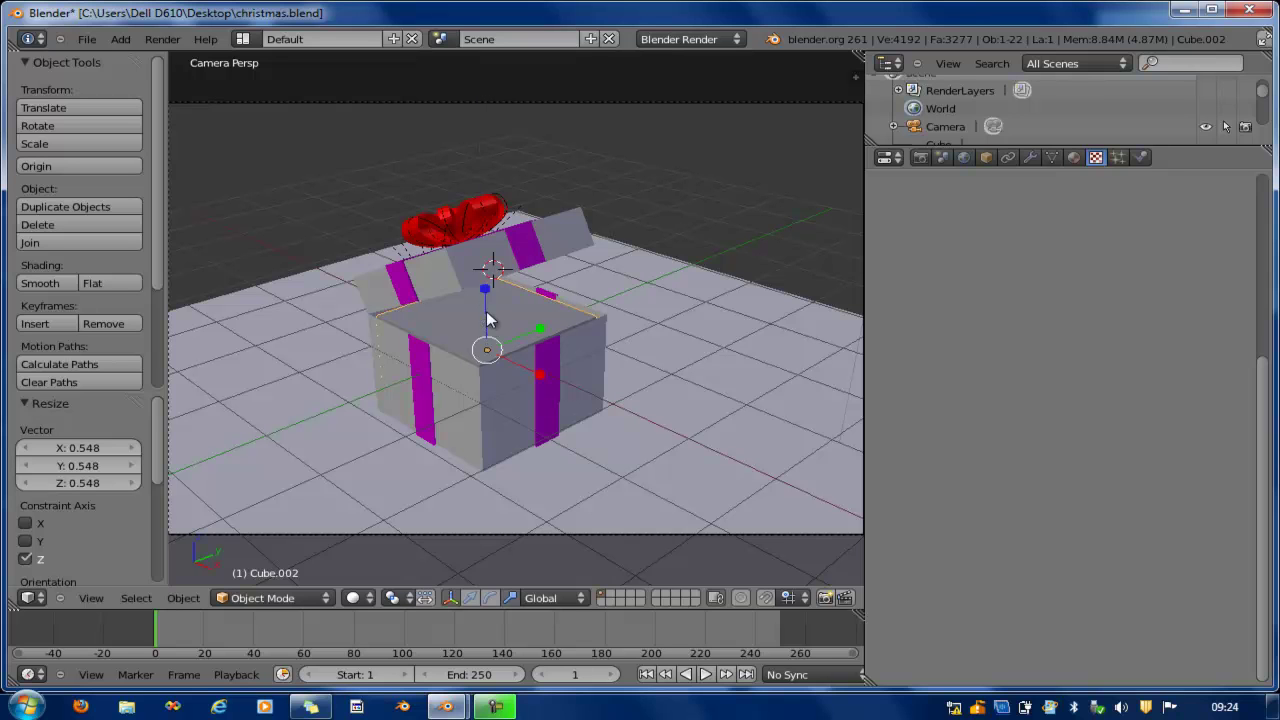
pyautogui.press('s')
pyautogui.click(527, 300)
pyautogui.press('s')
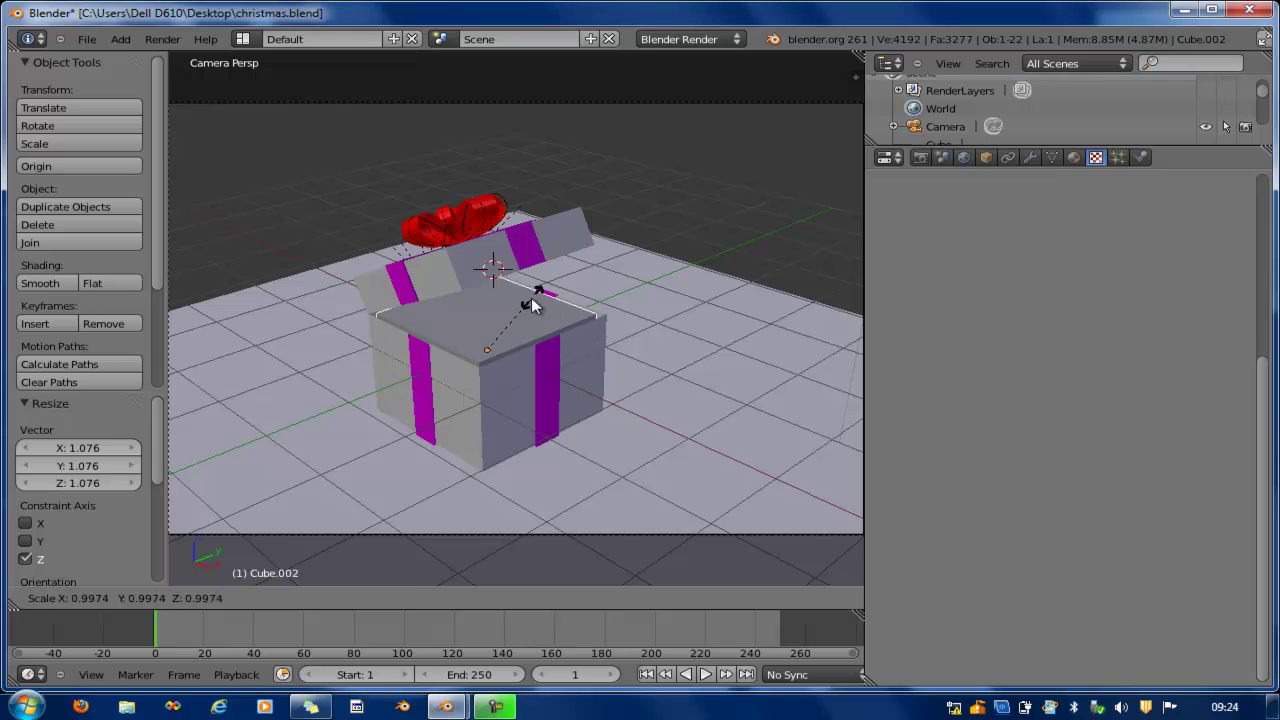
pyautogui.click(533, 303)
# - In top orthographic wireframe view, move the inner cube about 0.01 along X within the box outline
pyautogui.press('KP_5')
pyautogui.moveTo(530, 340); pyautogui.dragTo(510, 430, button='middle')
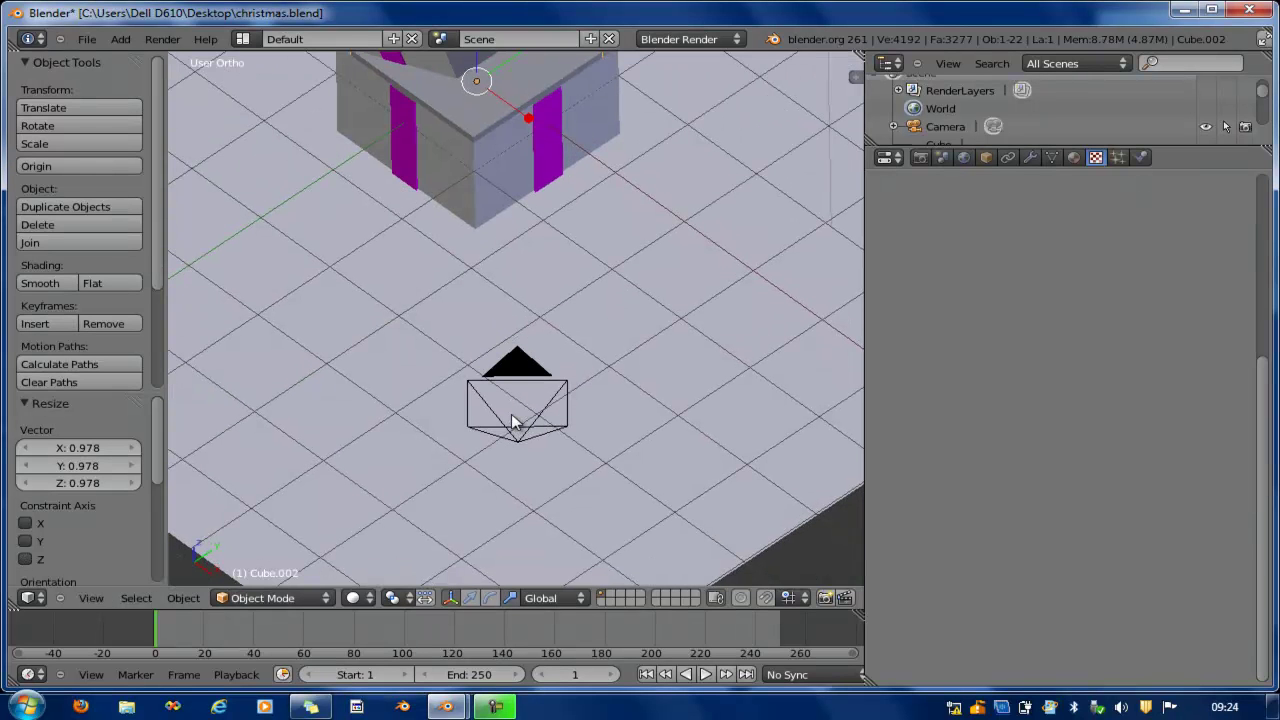
pyautogui.press('KP_7')
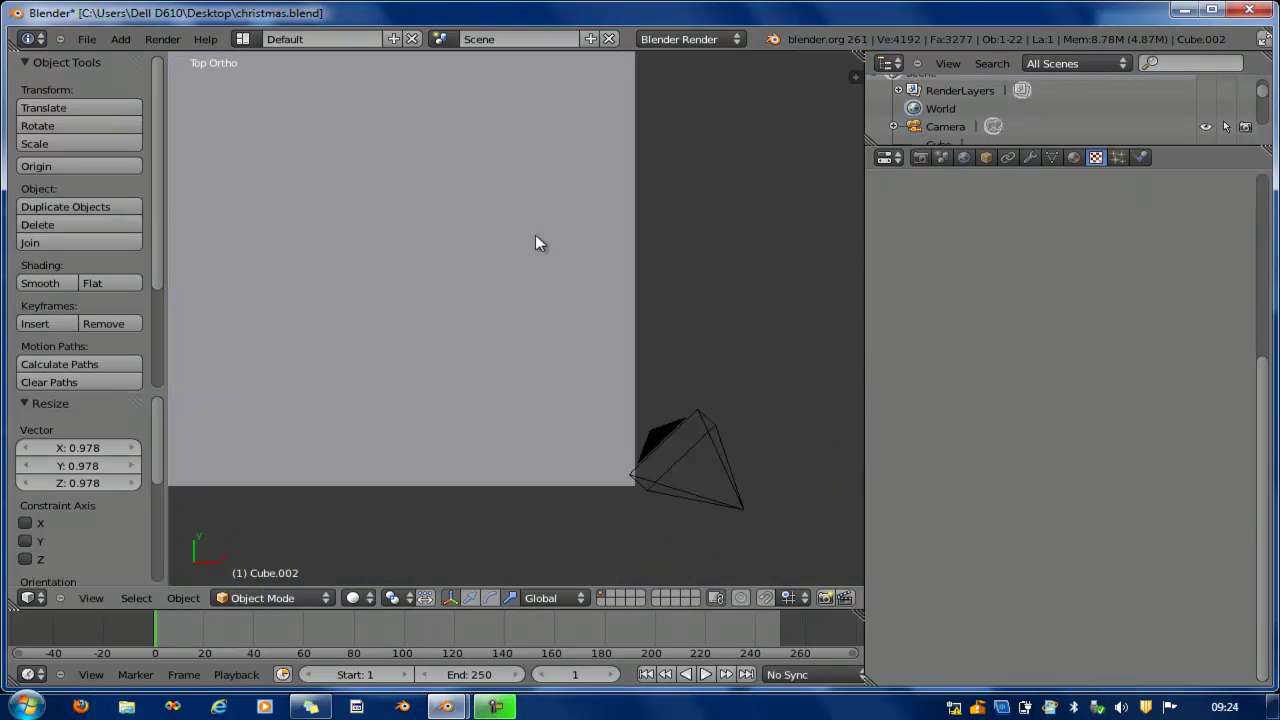
pyautogui.keyDown('shift'); pyautogui.moveTo(426, 208); pyautogui.dragTo(623, 323, button='middle'); pyautogui.keyUp('shift')
pyautogui.keyDown('shift'); pyautogui.moveTo(378, 281); pyautogui.dragTo(554, 388, button='middle'); pyautogui.keyUp('shift')
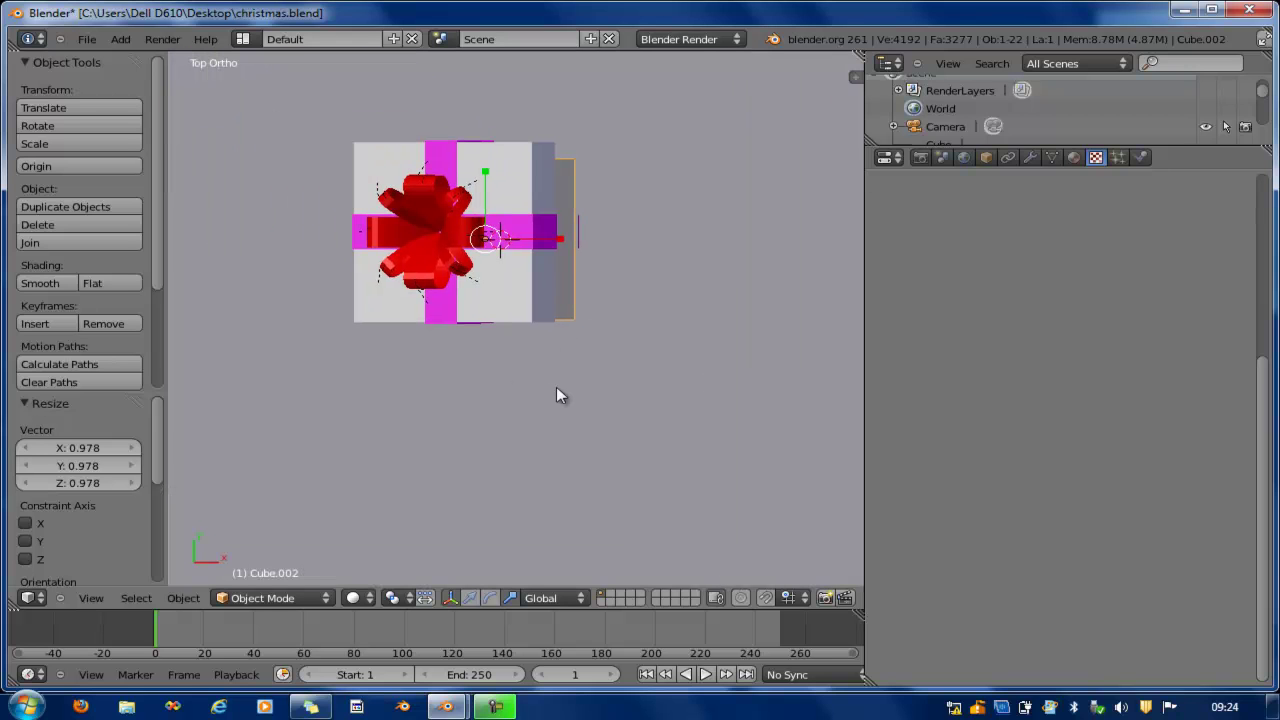
pyautogui.press('z')
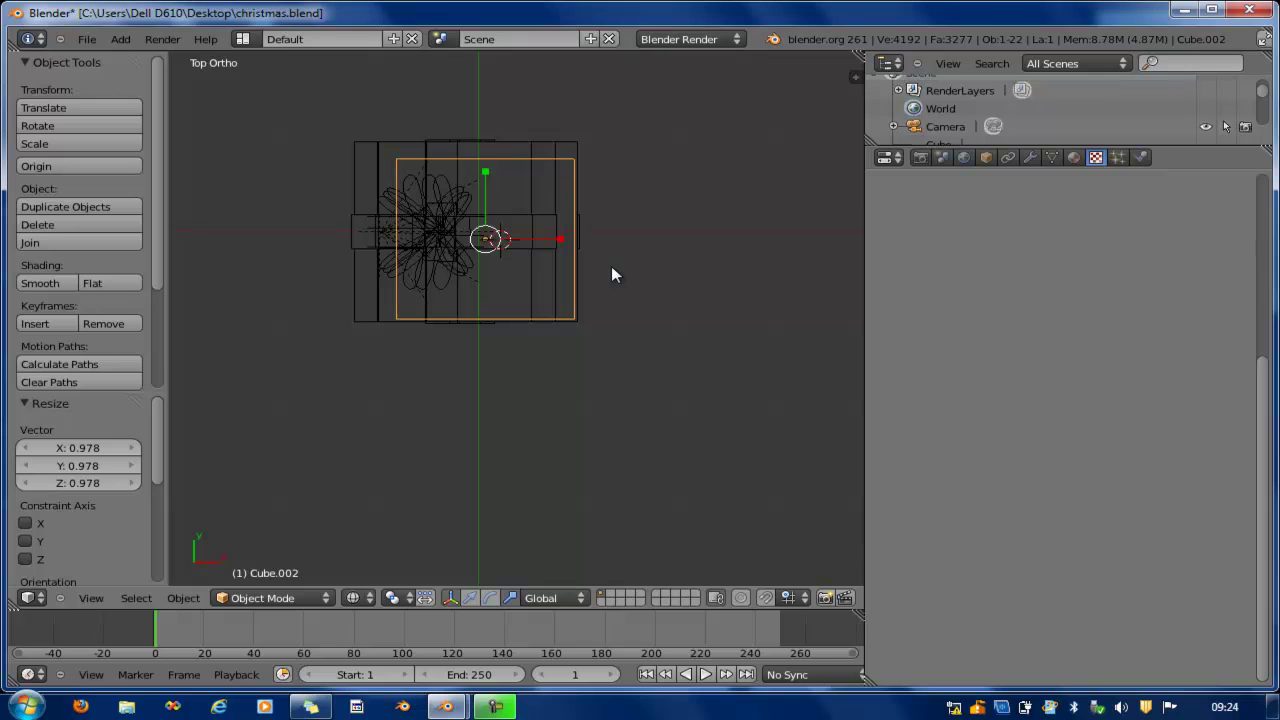
pyautogui.press('KP_5')
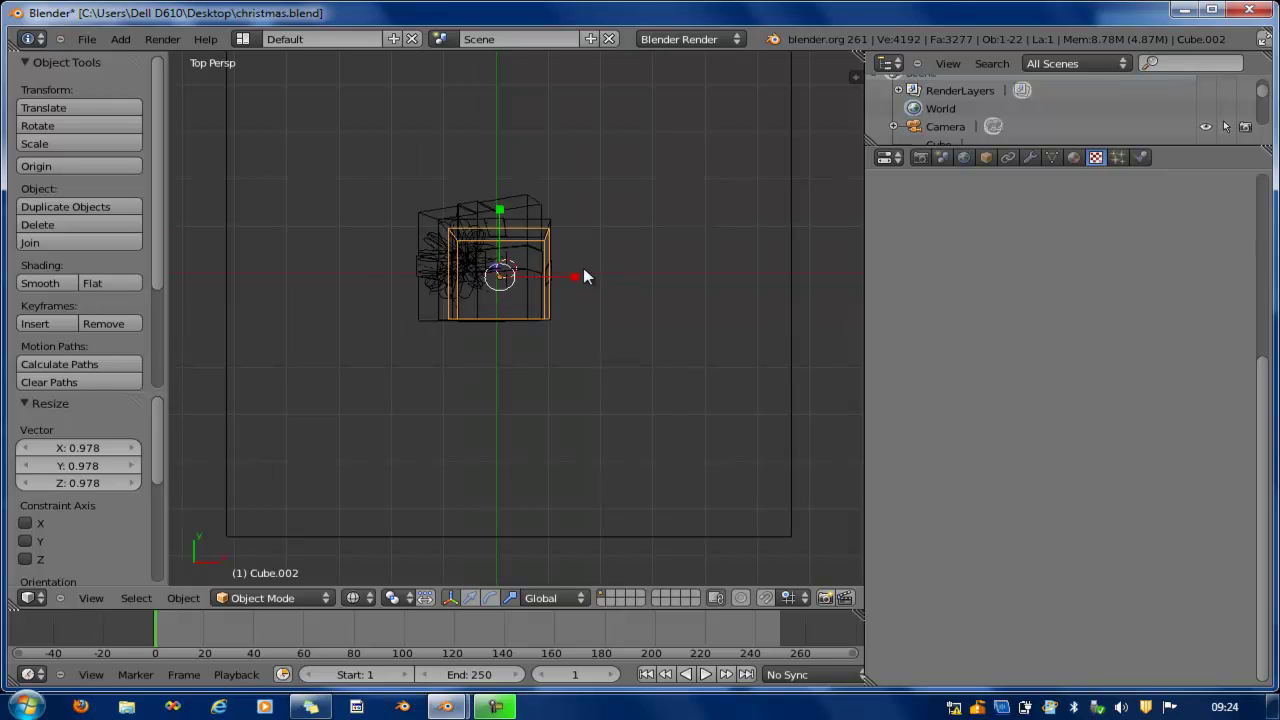
pyautogui.press('KP_5')
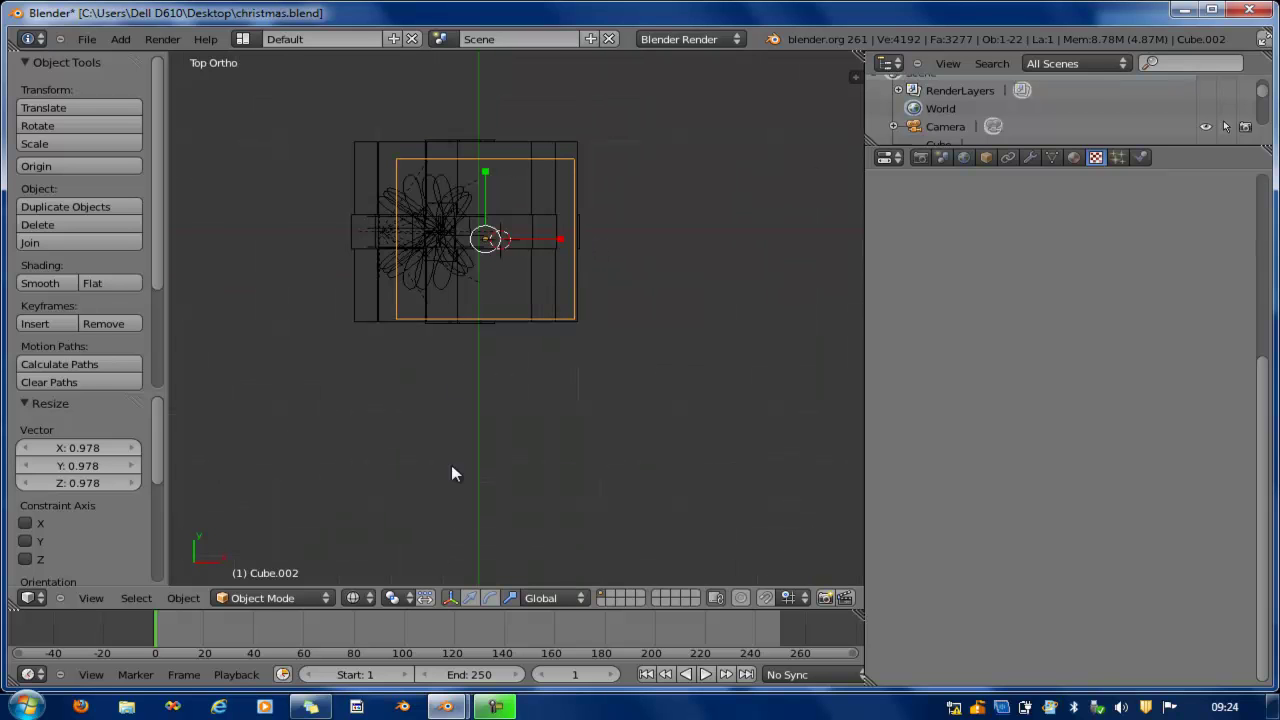
pyautogui.click(470, 597)
pyautogui.moveTo(555, 238); pyautogui.dragTo(563, 236)
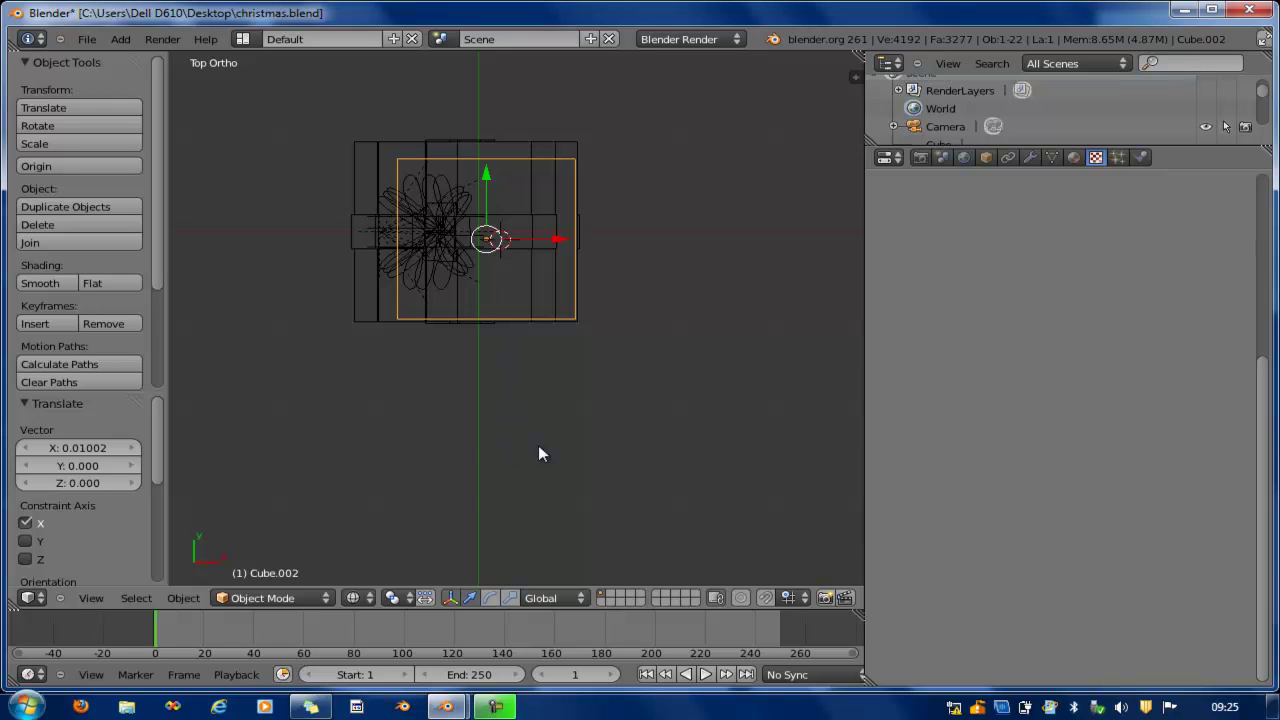
# - Stretch the inner cube along Y towards the box walls and move it about 0.08 in Y
pyautogui.click(508, 598)
pyautogui.moveTo(492, 177); pyautogui.dragTo(484, 168)
pyautogui.click(468, 598)
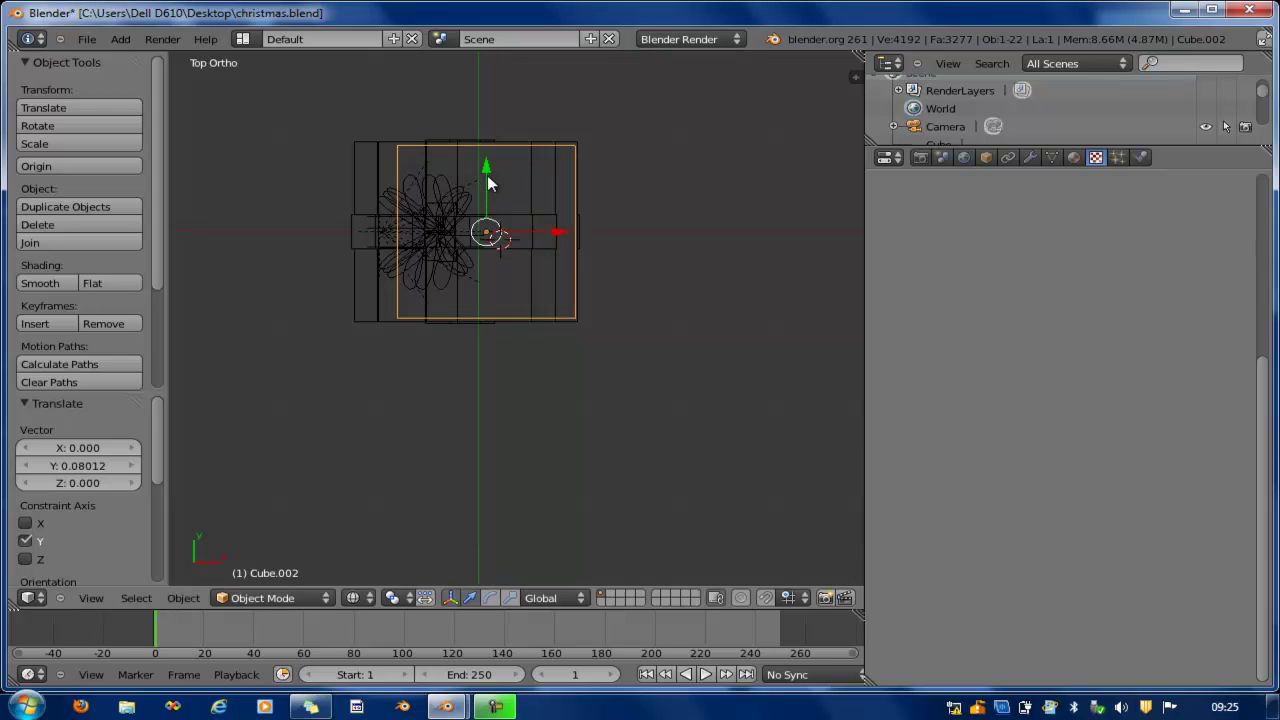
# - Render the scene from the camera and examine how the inner cube fills the open box
pyautogui.press('KP_0')
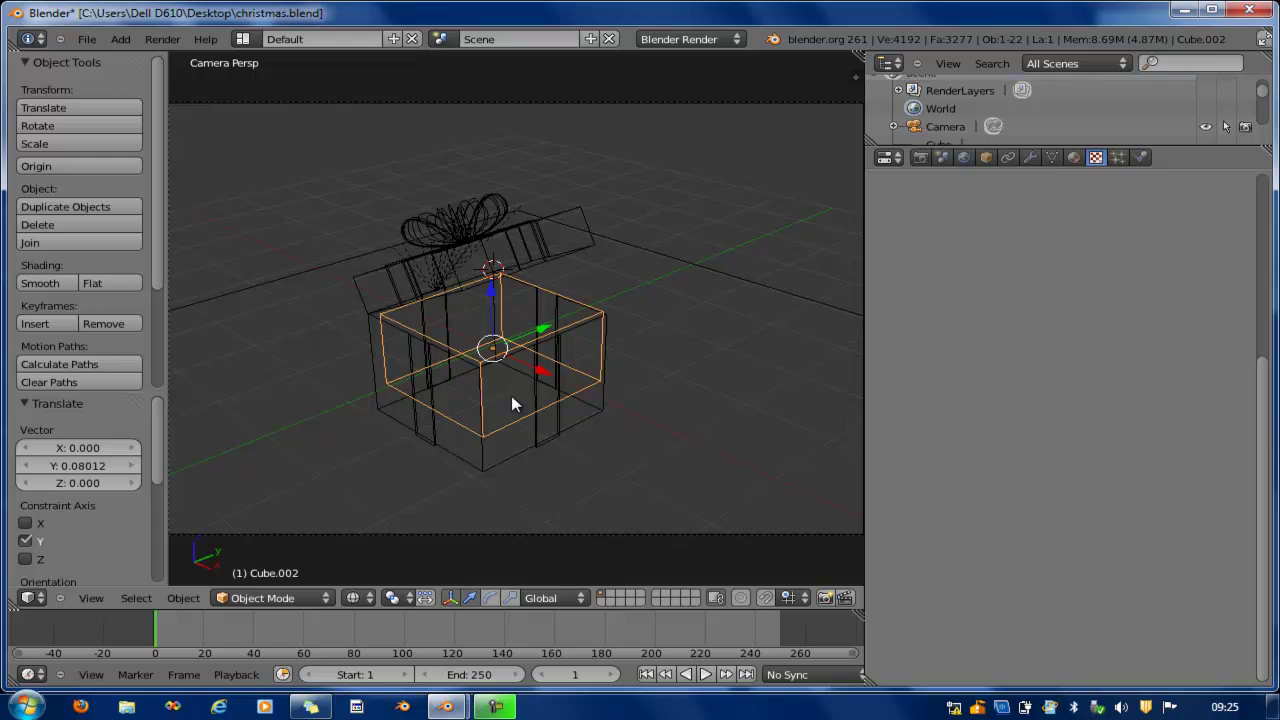
pyautogui.press('F12')
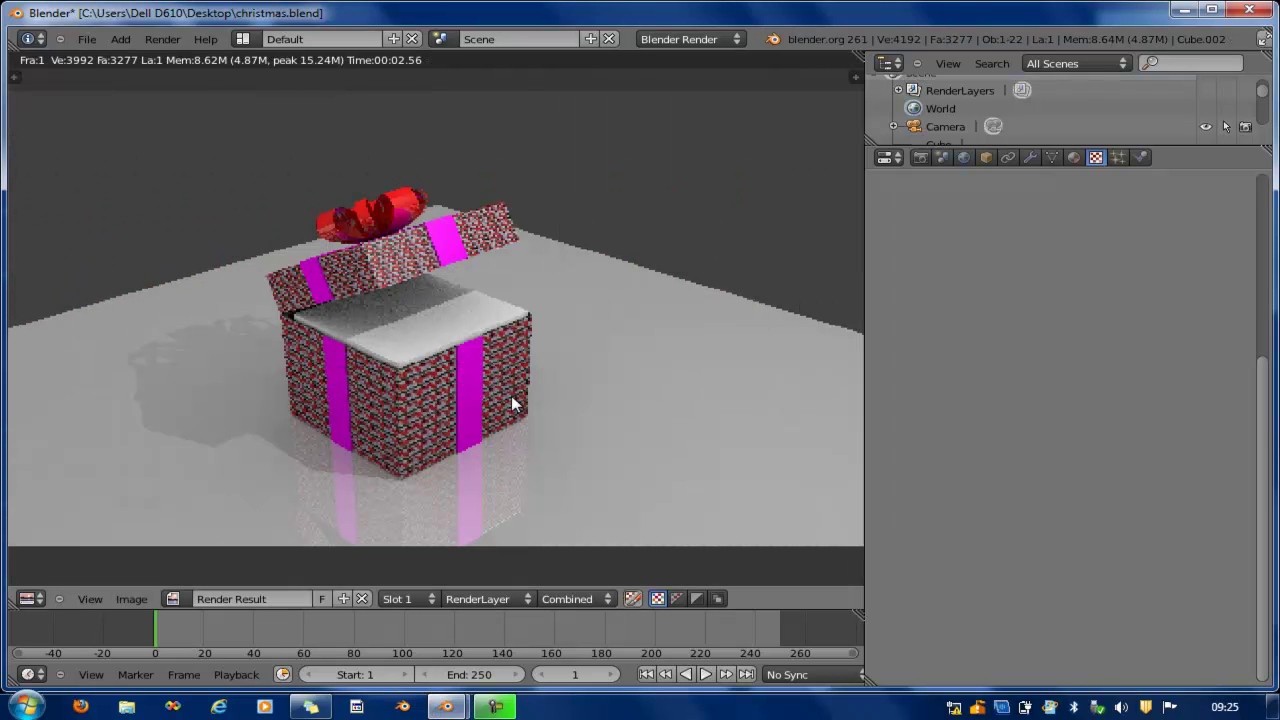
pyautogui.scroll(-2, 524, 306)
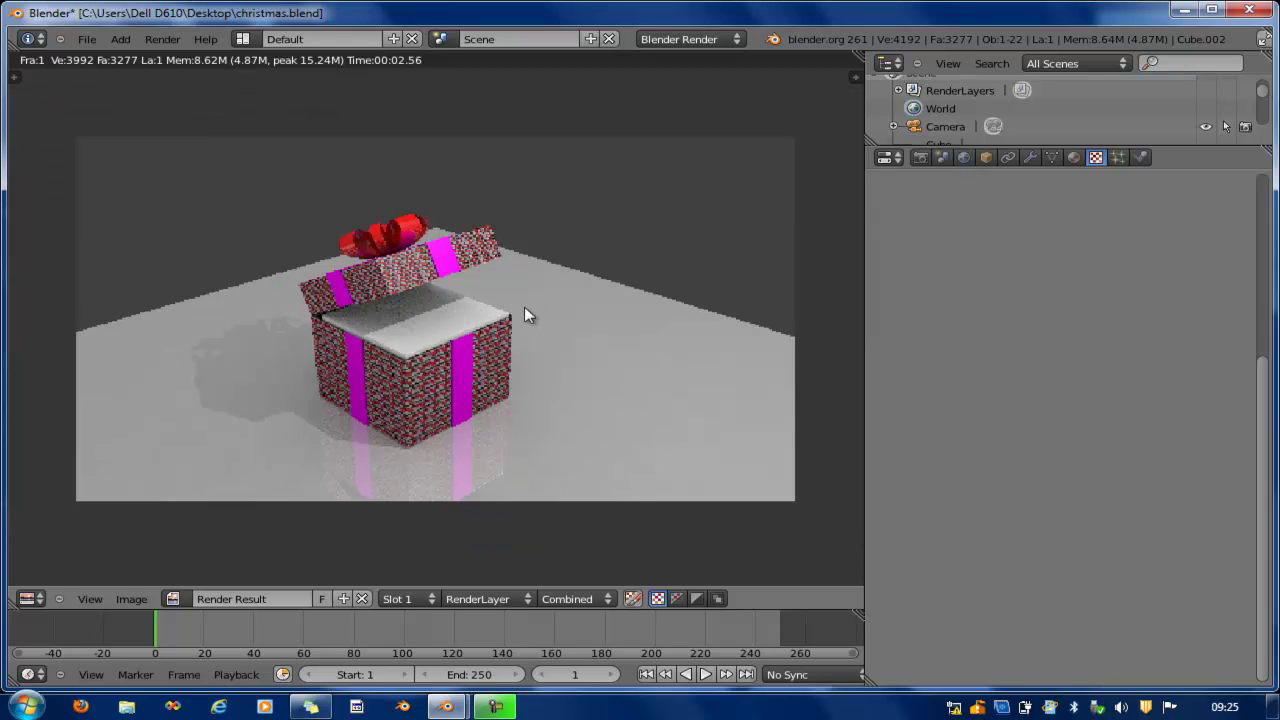
pyautogui.scroll(1, 524, 308)
pyautogui.scroll(-1, 524, 317)
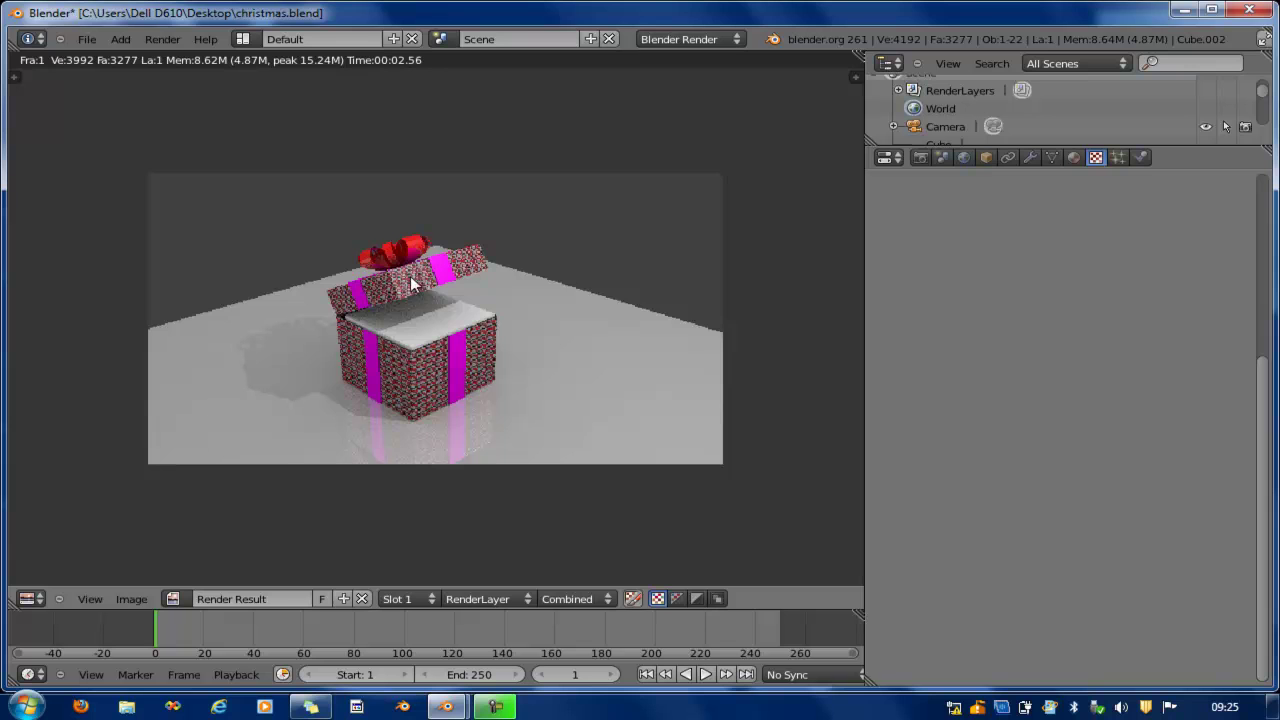
pyautogui.scroll(4, 400, 282)
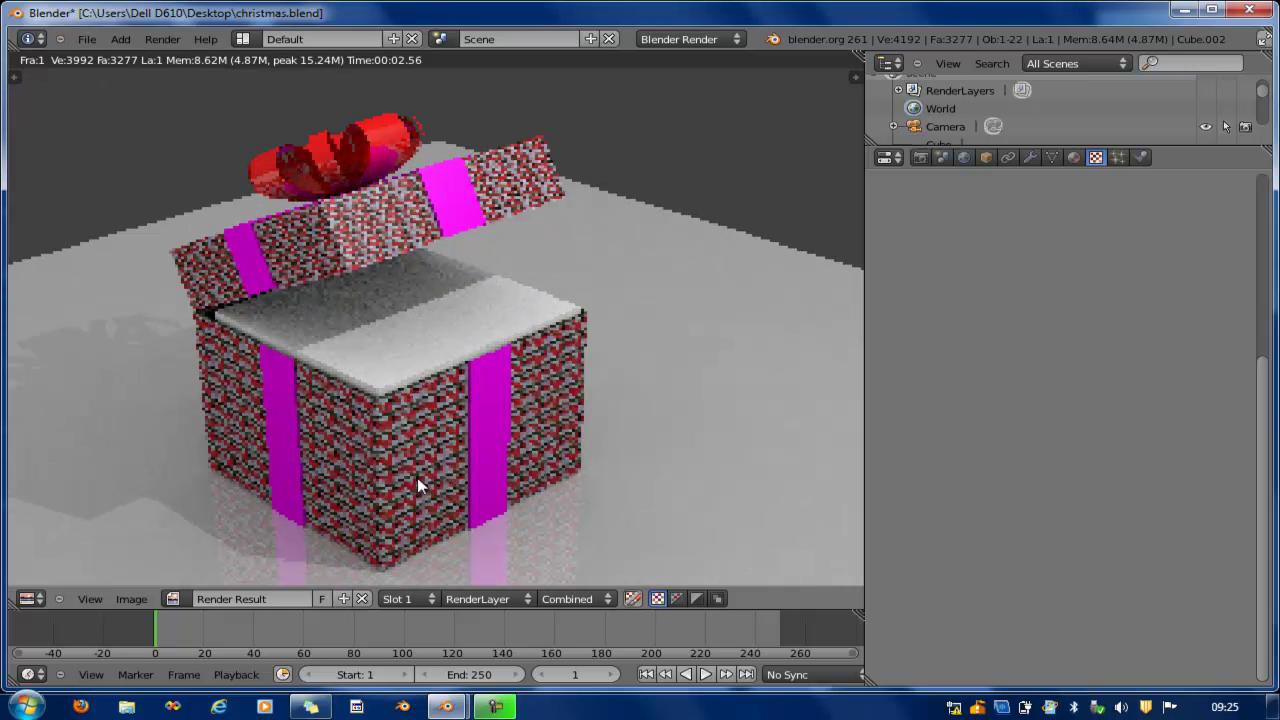
pyautogui.press('Escape')
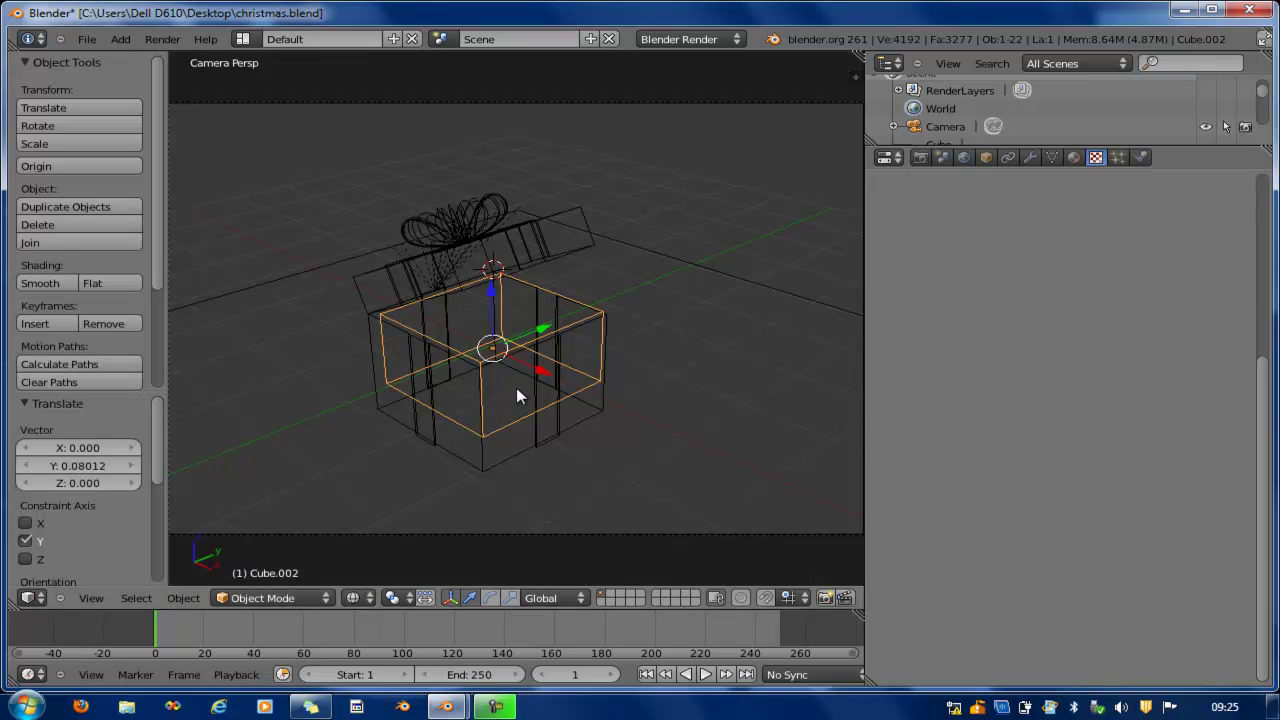
# - Select the lid in solid view and set its wrapping material's specular intensity to 0 with the CookTorr shader
pyautogui.press('z')
pyautogui.rightClick(604, 346)
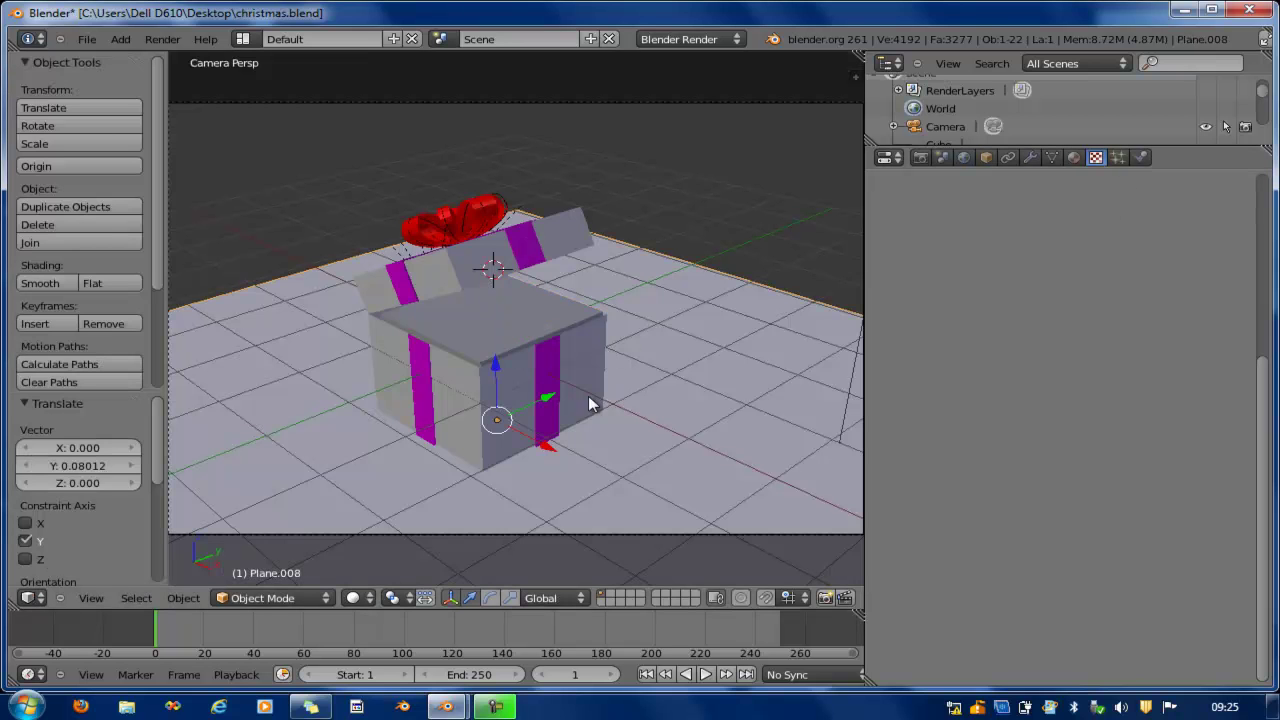
pyautogui.press('KP_5')
pyautogui.moveTo(587, 396)
pyautogui.mouseDown(button='middle')
pyautogui.moveTo(607, 369)
pyautogui.moveTo(600, 428)
pyautogui.moveTo(595, 415)
pyautogui.mouseUp(button='middle')
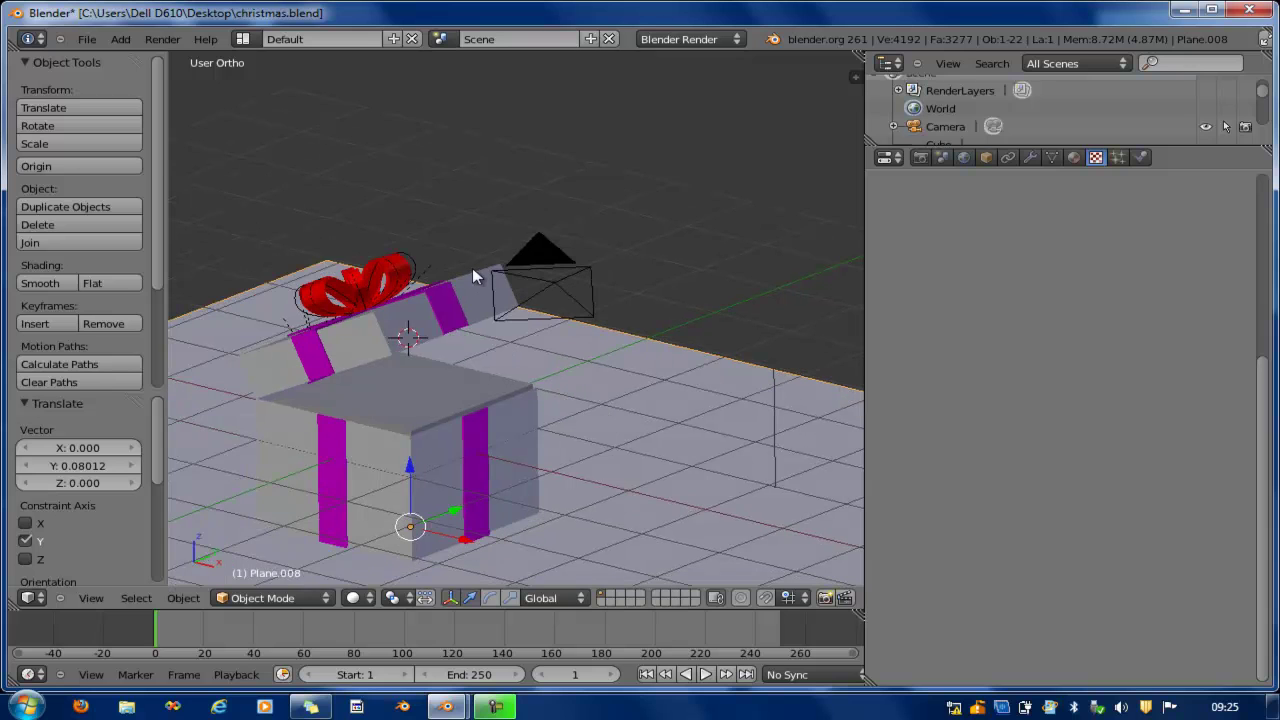
pyautogui.rightClick(470, 298)
pyautogui.scroll(5, 1110, 190)
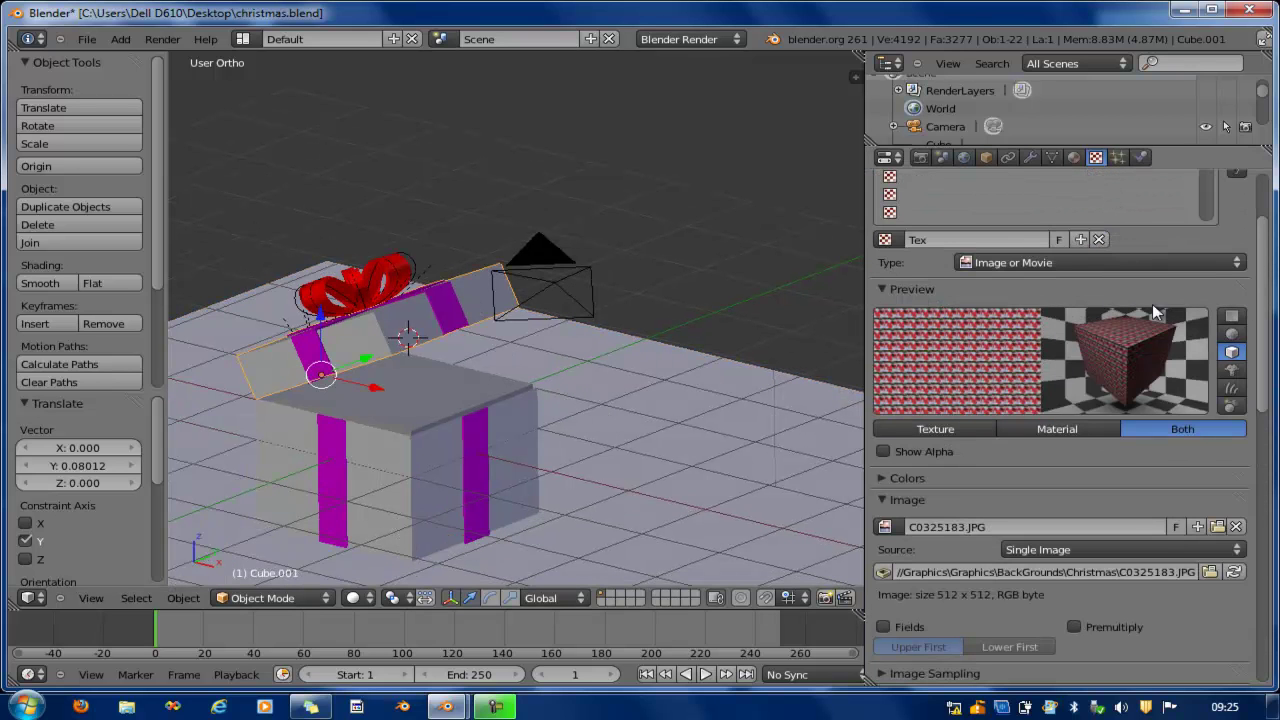
pyautogui.click(1076, 153)
pyautogui.moveTo(965, 590); pyautogui.dragTo(839, 605)
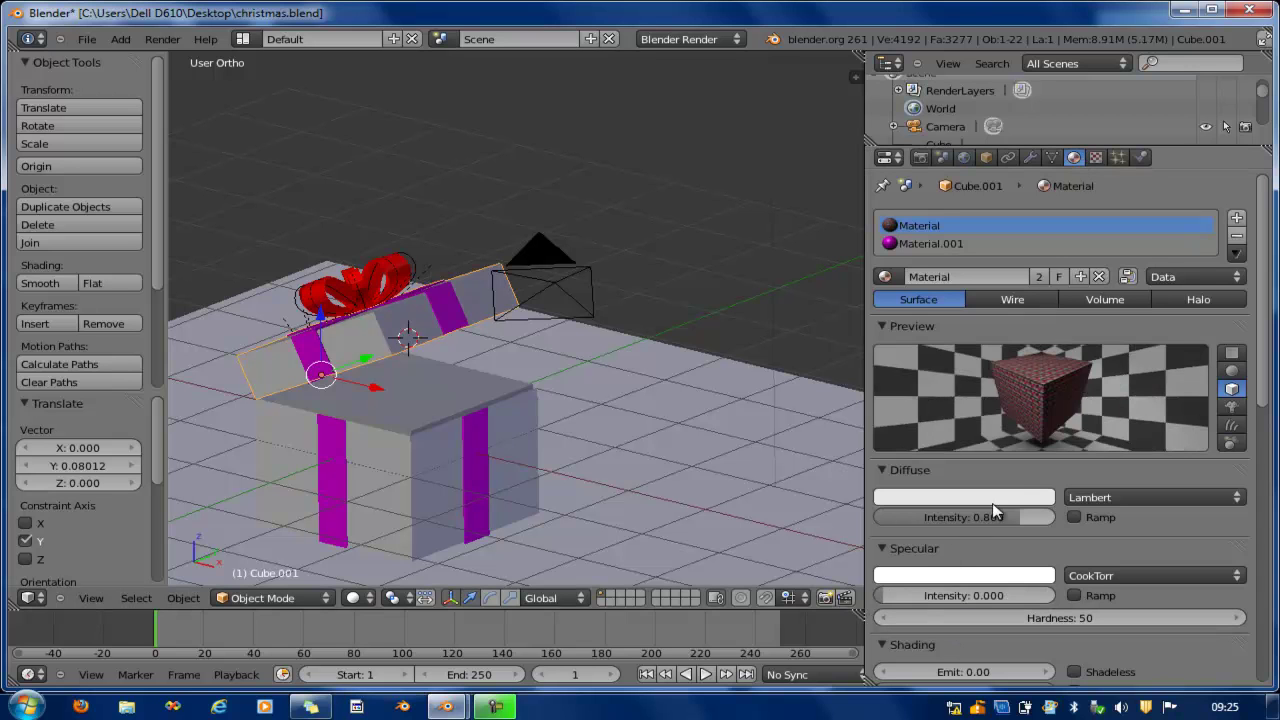
pyautogui.click(1107, 577)
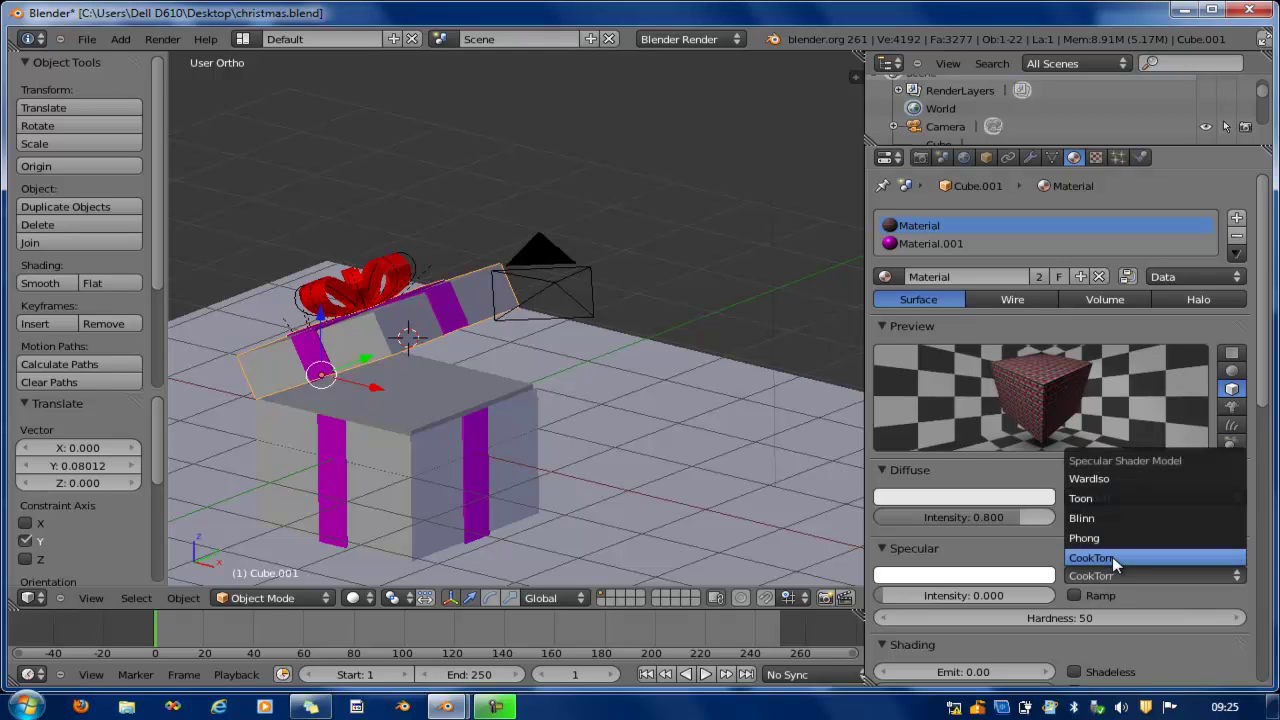
pyautogui.click(1112, 557)
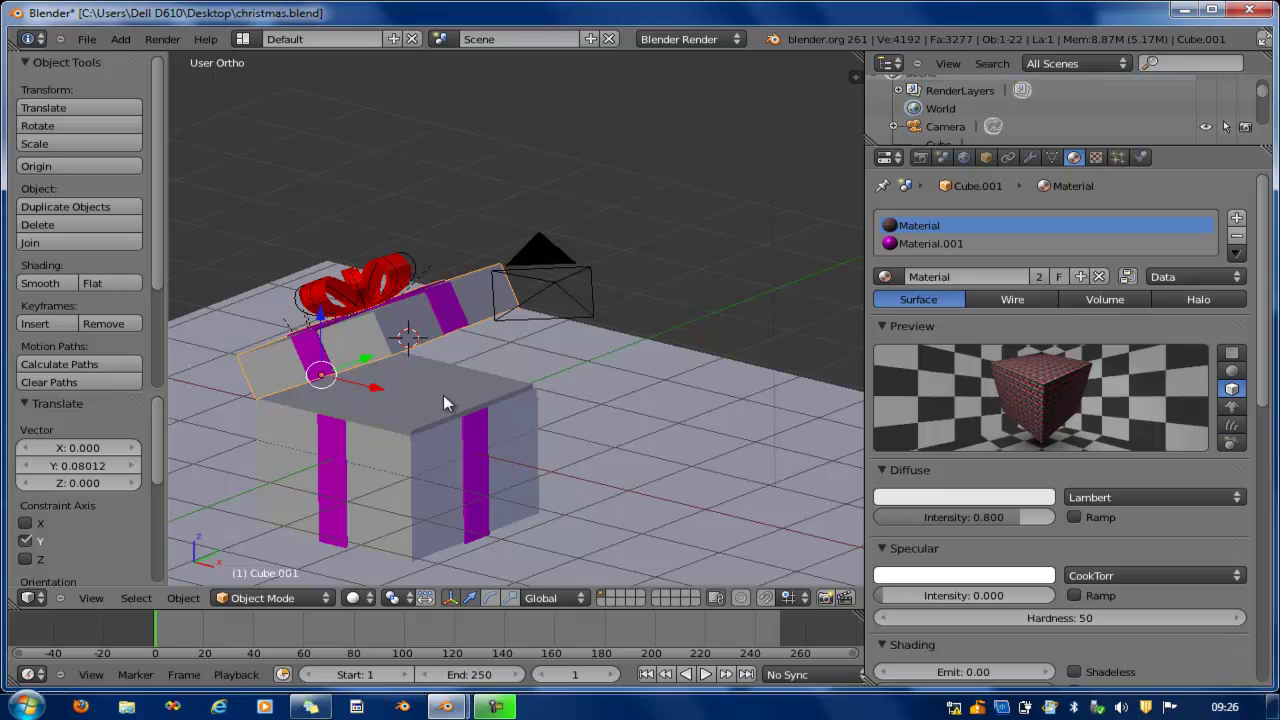
# - Set the world's raytrace gather samples to 25 for smoother ambient occlusion and save the file
pyautogui.scroll(-1, 445, 396)
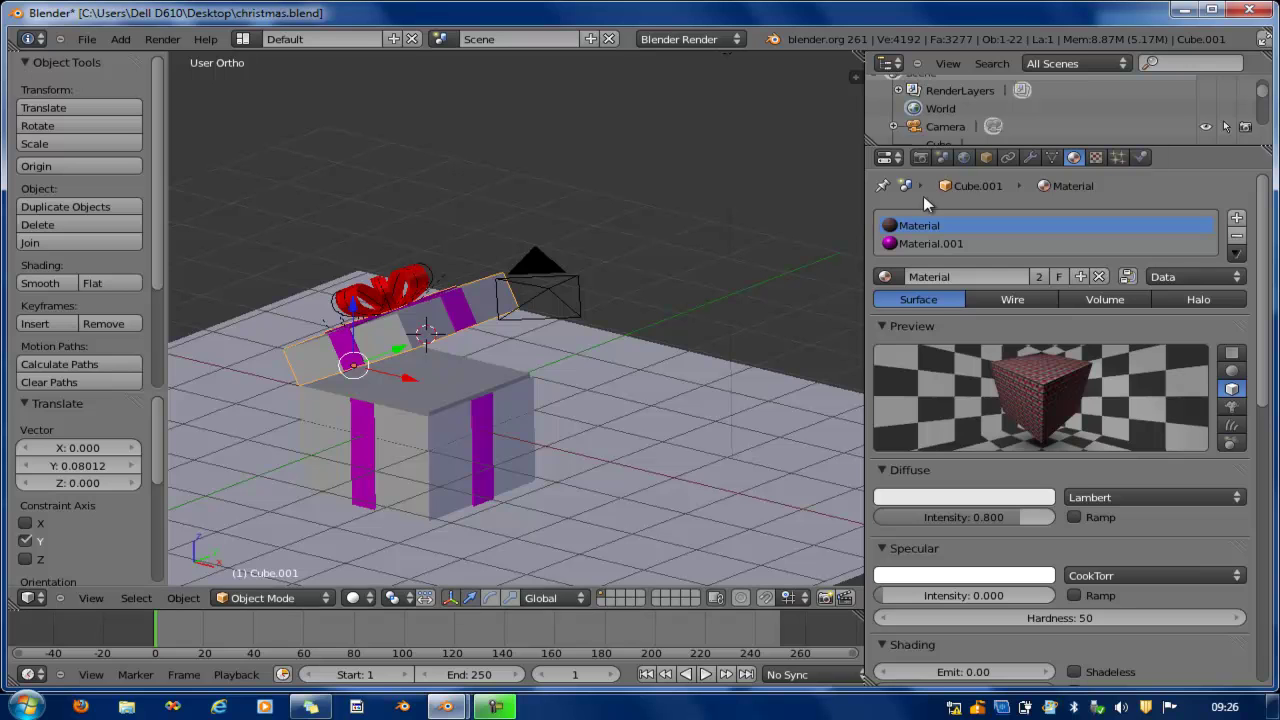
pyautogui.scroll(-5, 1219, 539)
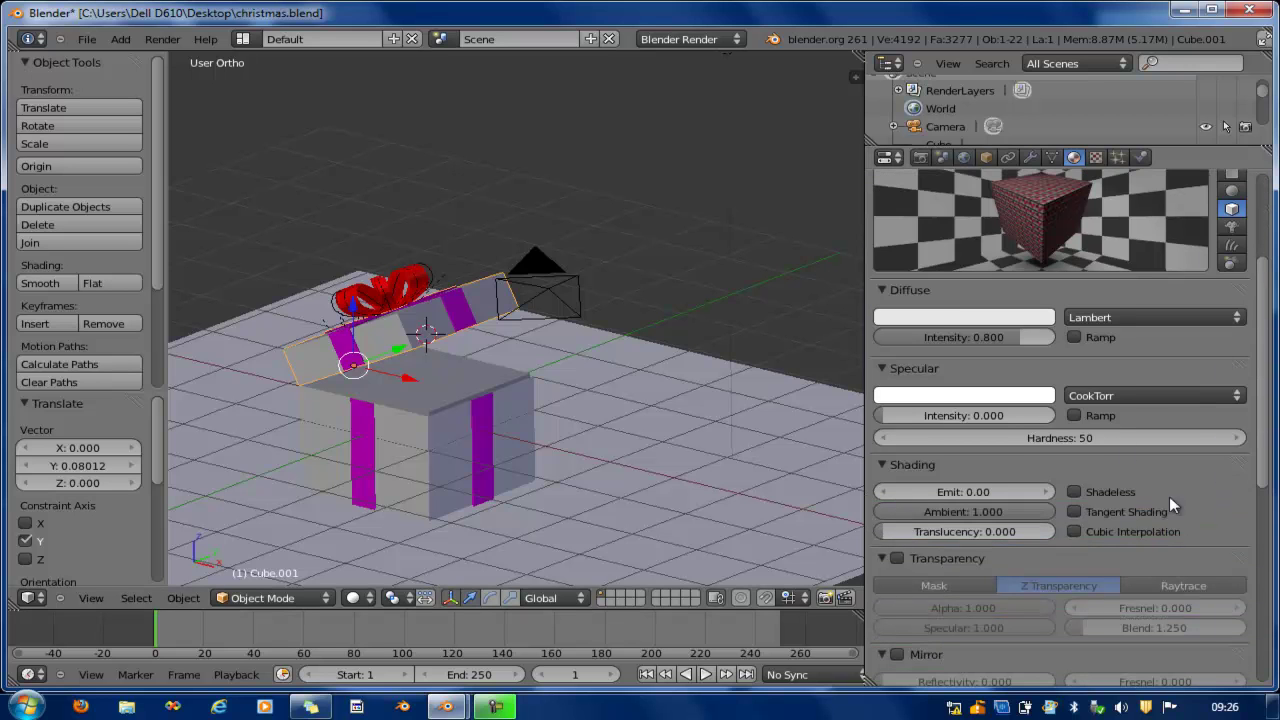
pyautogui.click(965, 157)
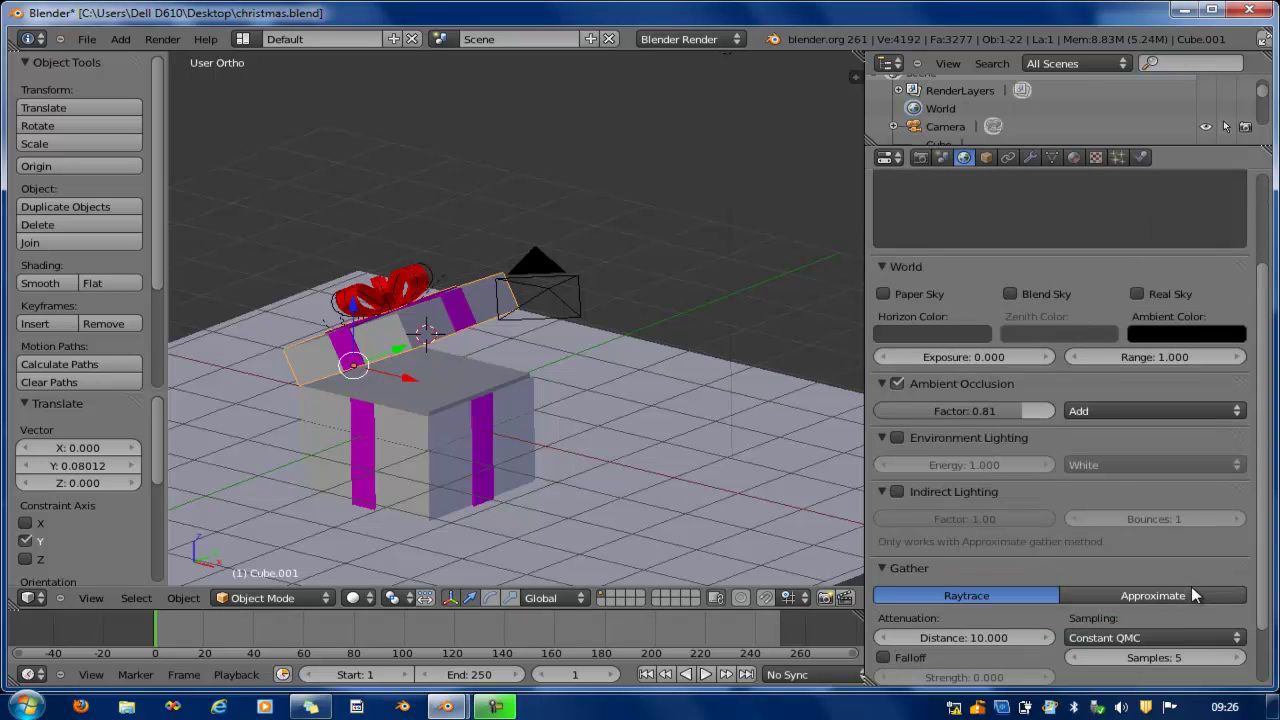
pyautogui.scroll(-2, 1191, 586)
pyautogui.click(1176, 588)
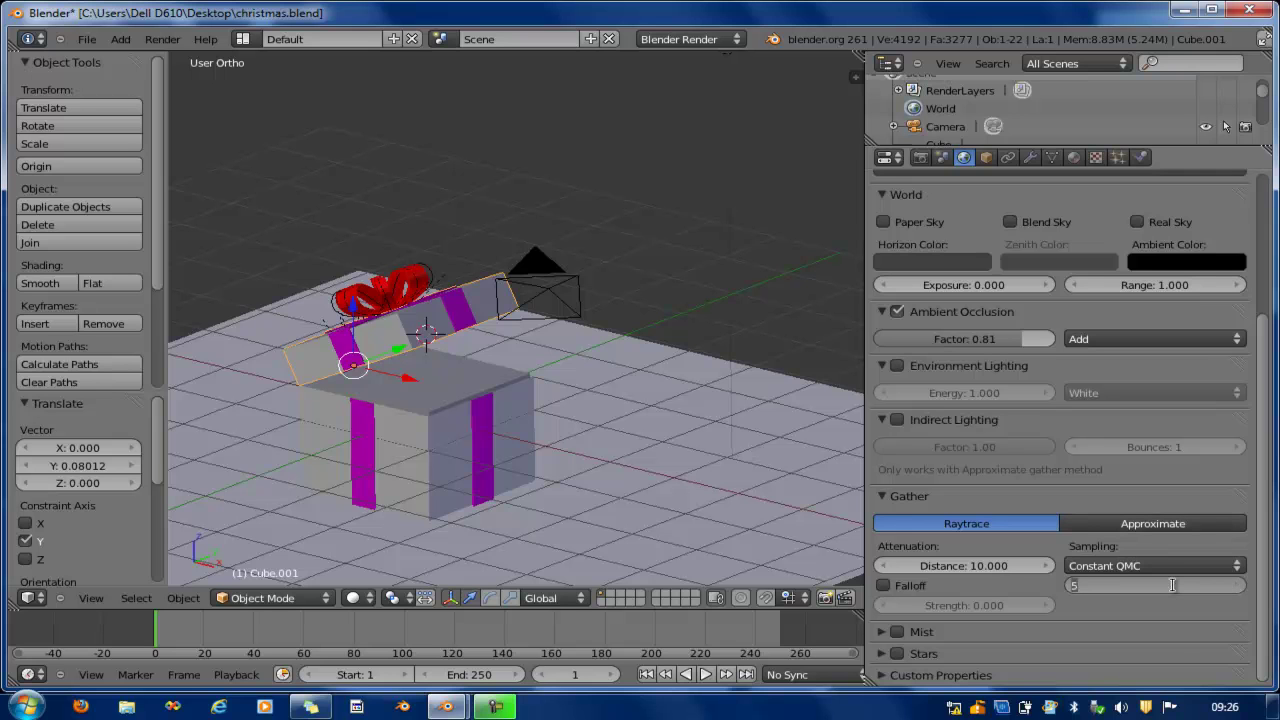
pyautogui.write('2')
pyautogui.press('Return')
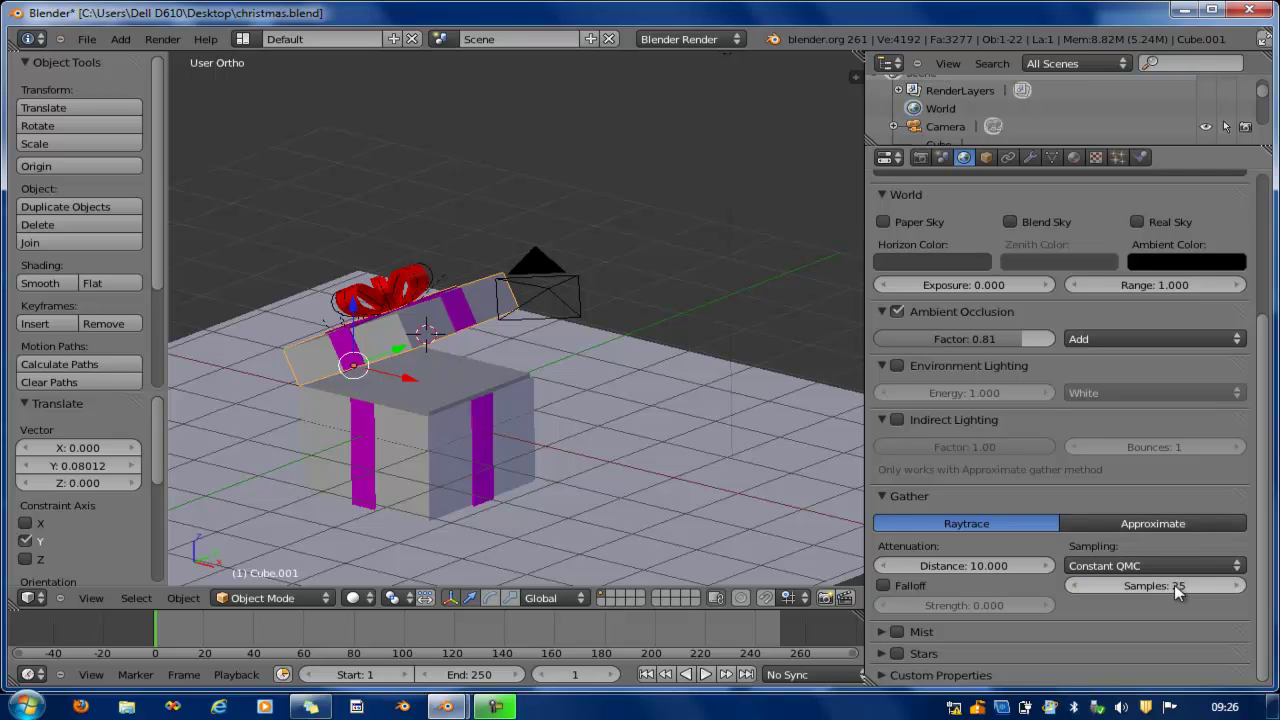
pyautogui.hotkey('ctrl', 's')
pyautogui.click(1176, 586)
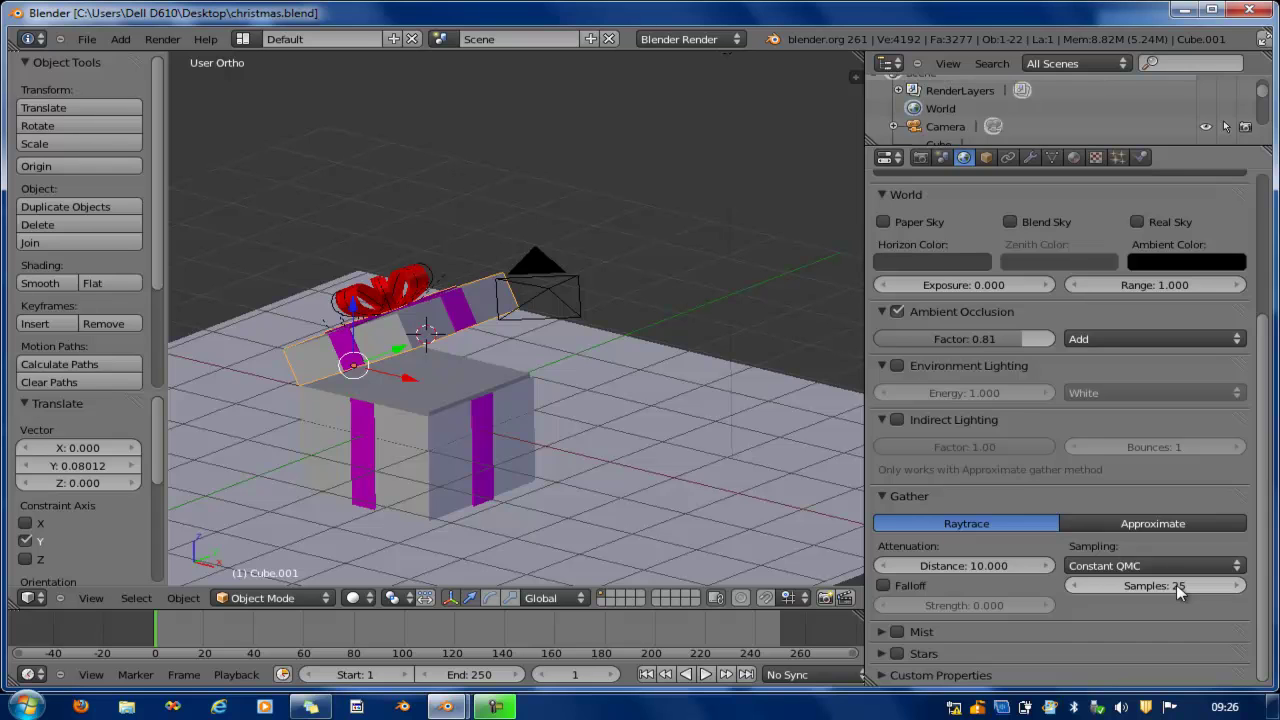
pyautogui.hotkey('ctrl', 's')
pyautogui.click(1176, 586)
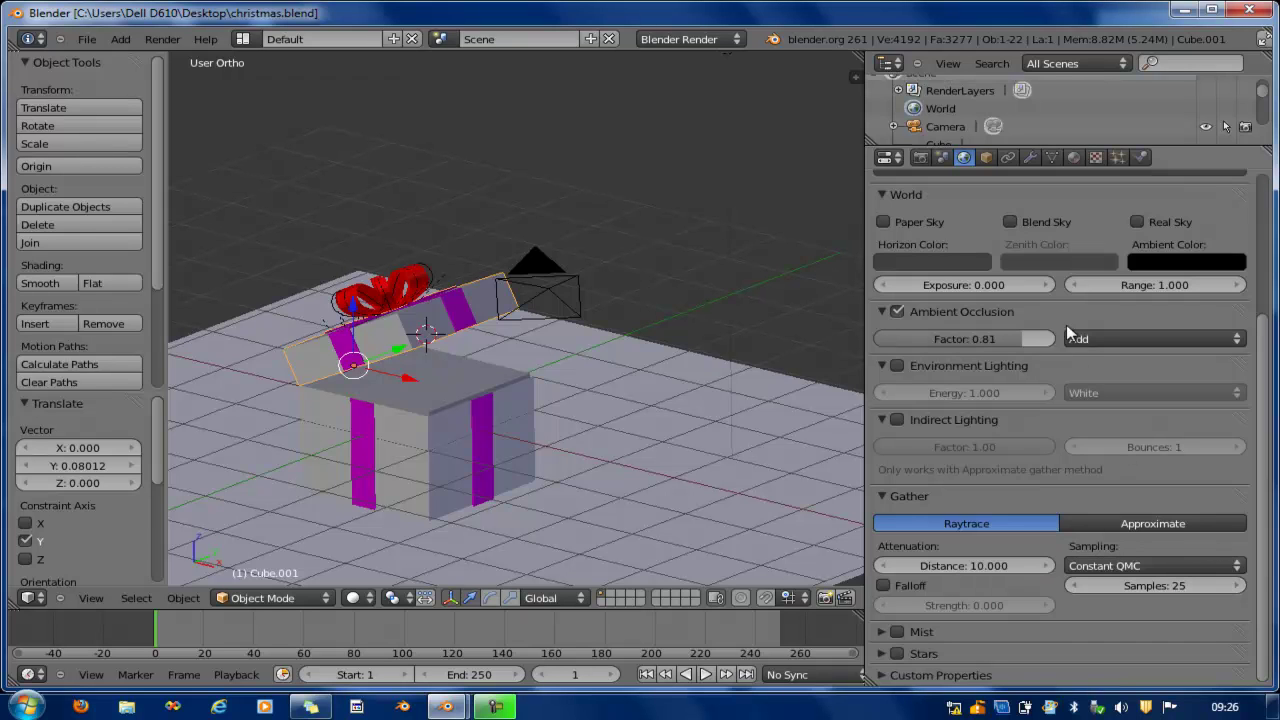
# - Set the render resolution scale to 100% and enable anti-aliasing with 16 samples
pyautogui.click(920, 158)
pyautogui.moveTo(933, 408); pyautogui.dragTo(1160, 415)
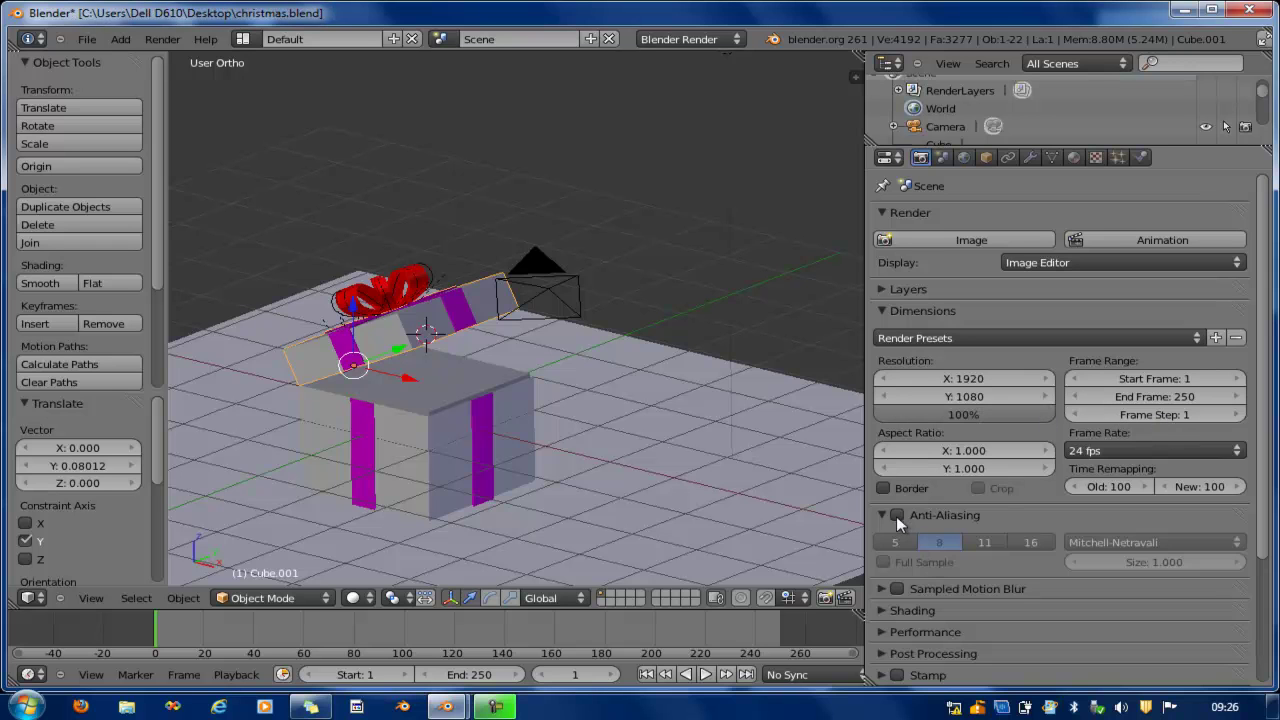
pyautogui.click(897, 515)
pyautogui.click(1040, 542)
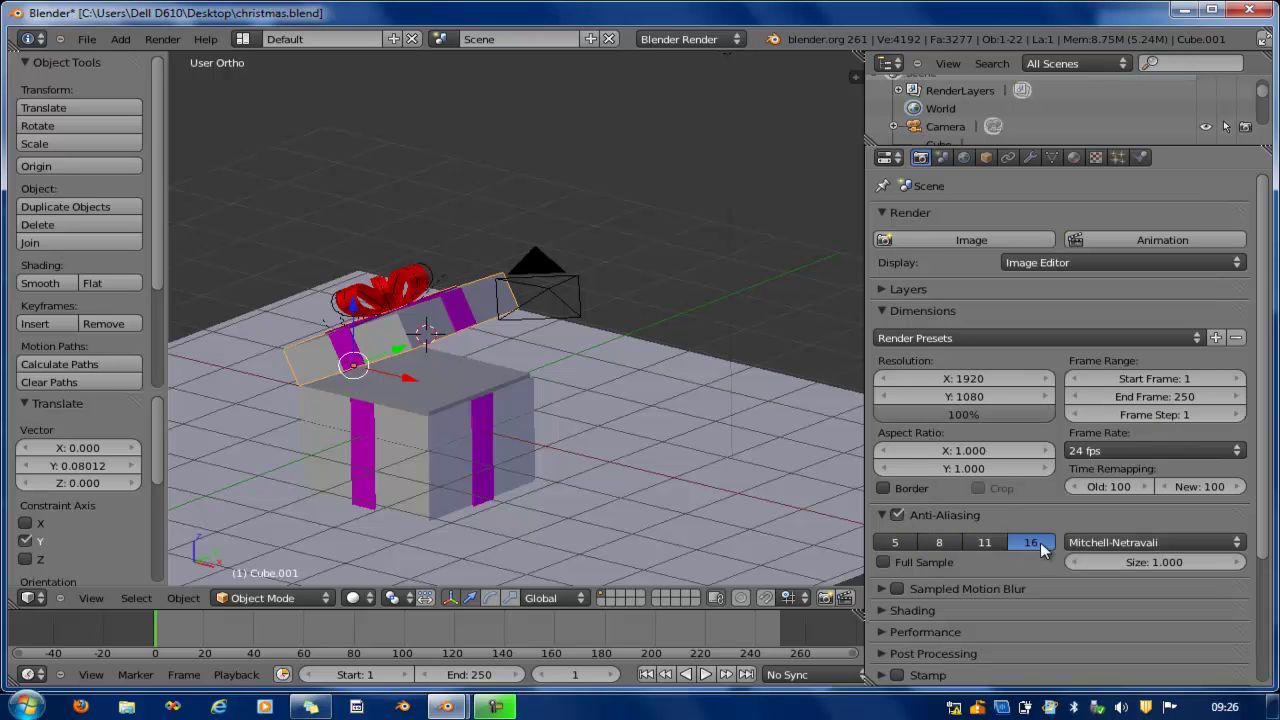
pyautogui.scroll(-4, 1040, 541)
pyautogui.scroll(4, 1040, 540)
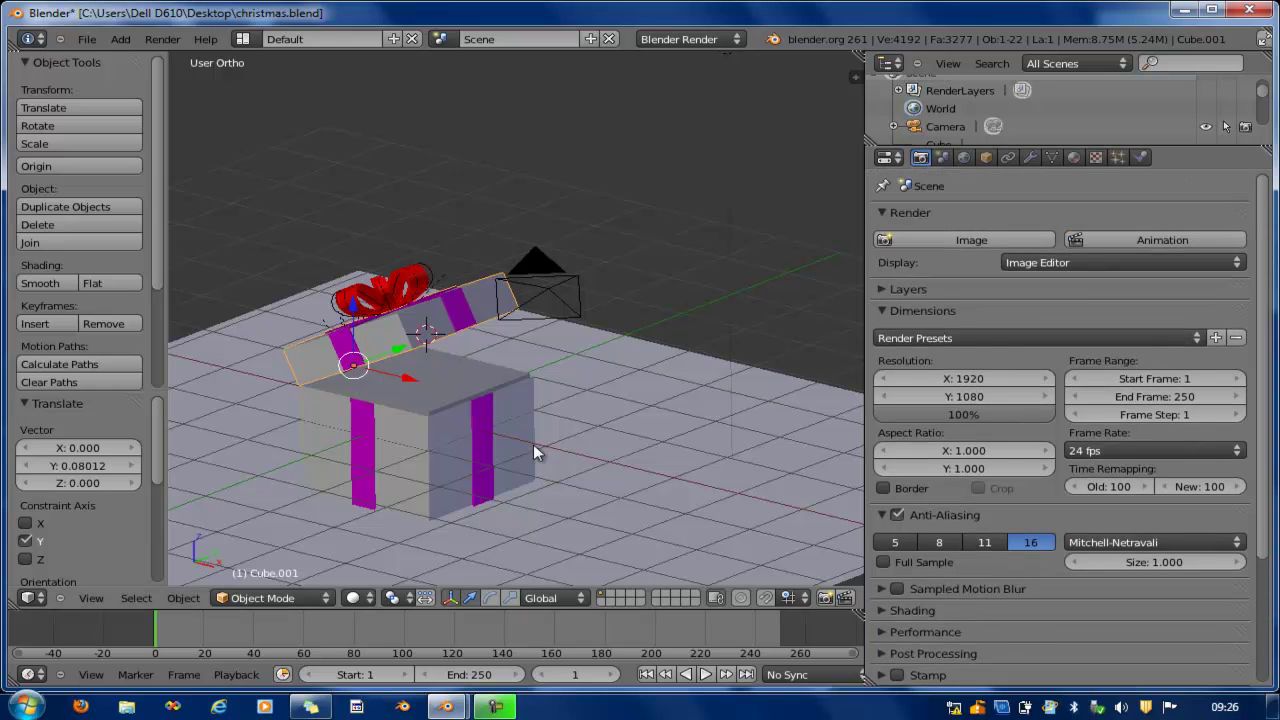
# - Render the scene from the camera view and examine the finished gift box up close
pyautogui.press('KP_0')
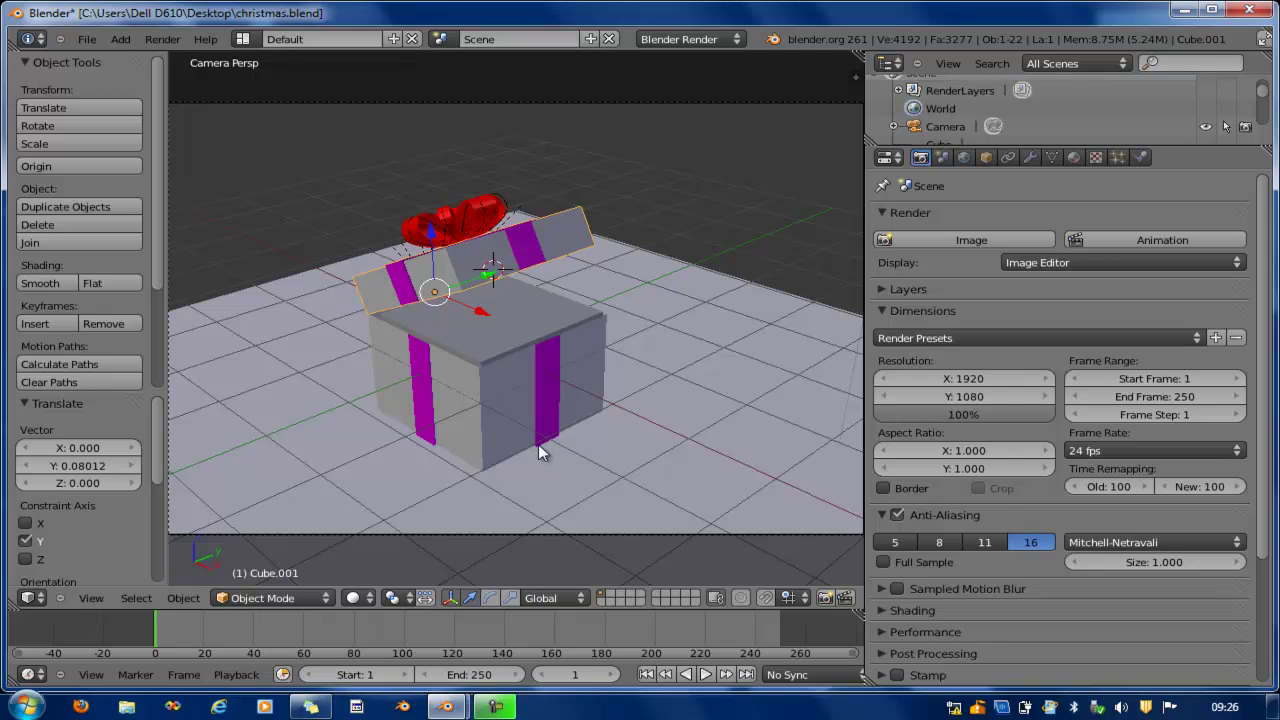
pyautogui.press('F12')
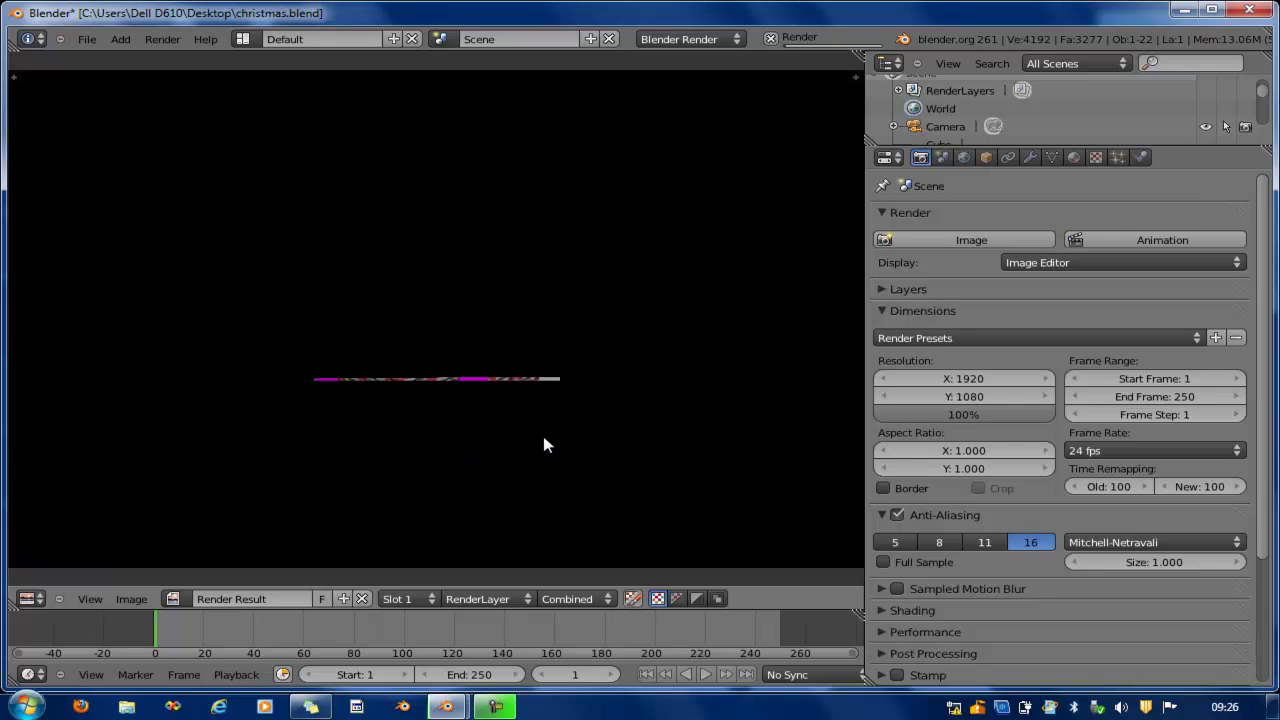
pyautogui.scroll(-2, 543, 437)
pyautogui.scroll(1, 543, 437)
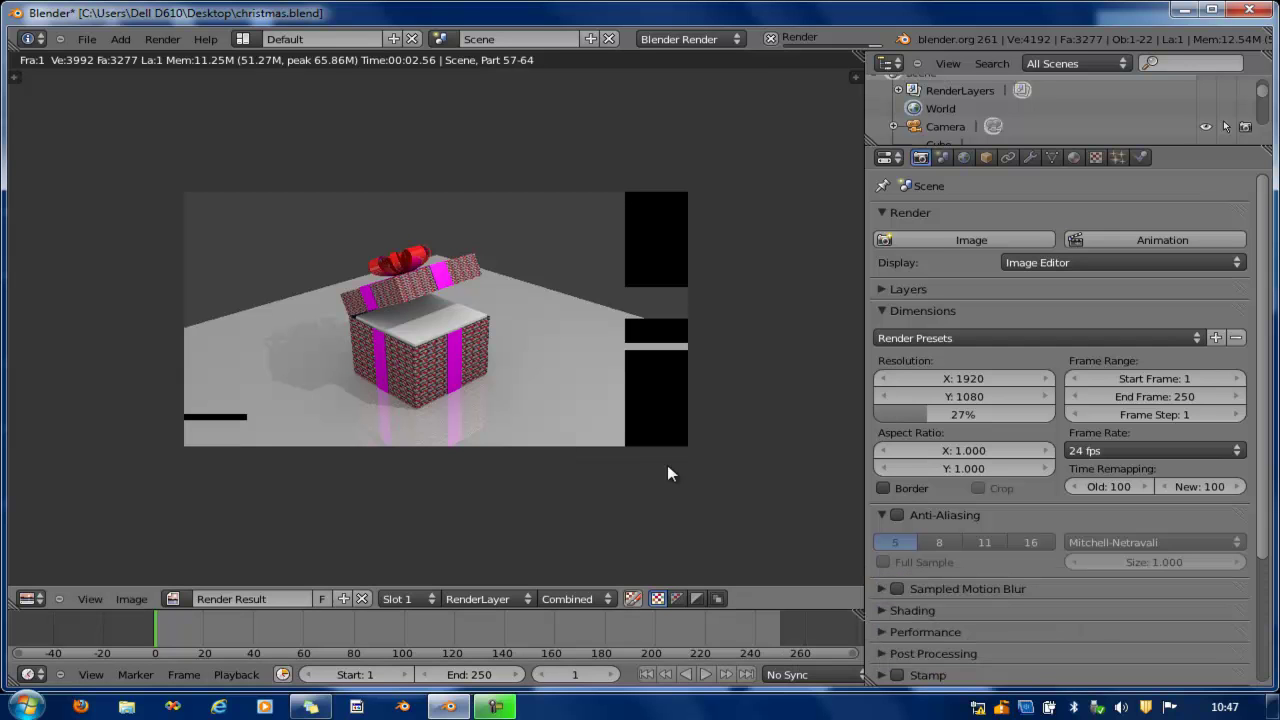
pyautogui.scroll(1, 667, 465)
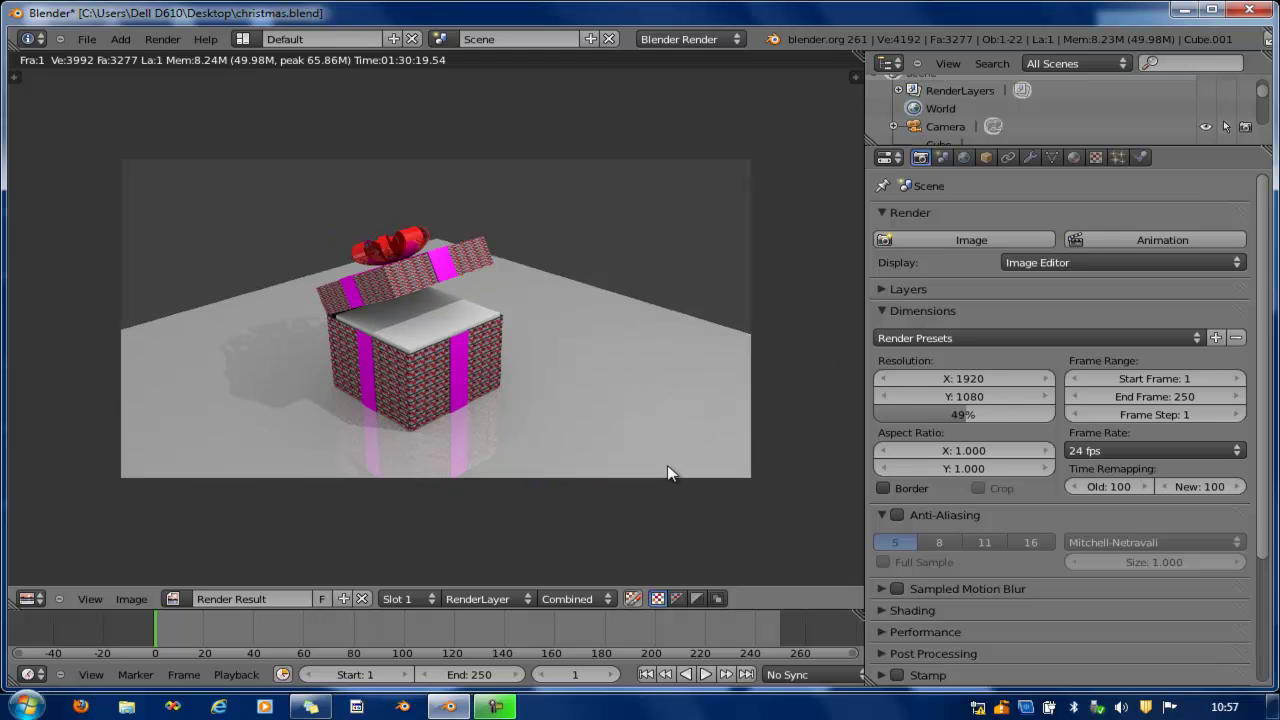
pyautogui.scroll(1, 667, 465)
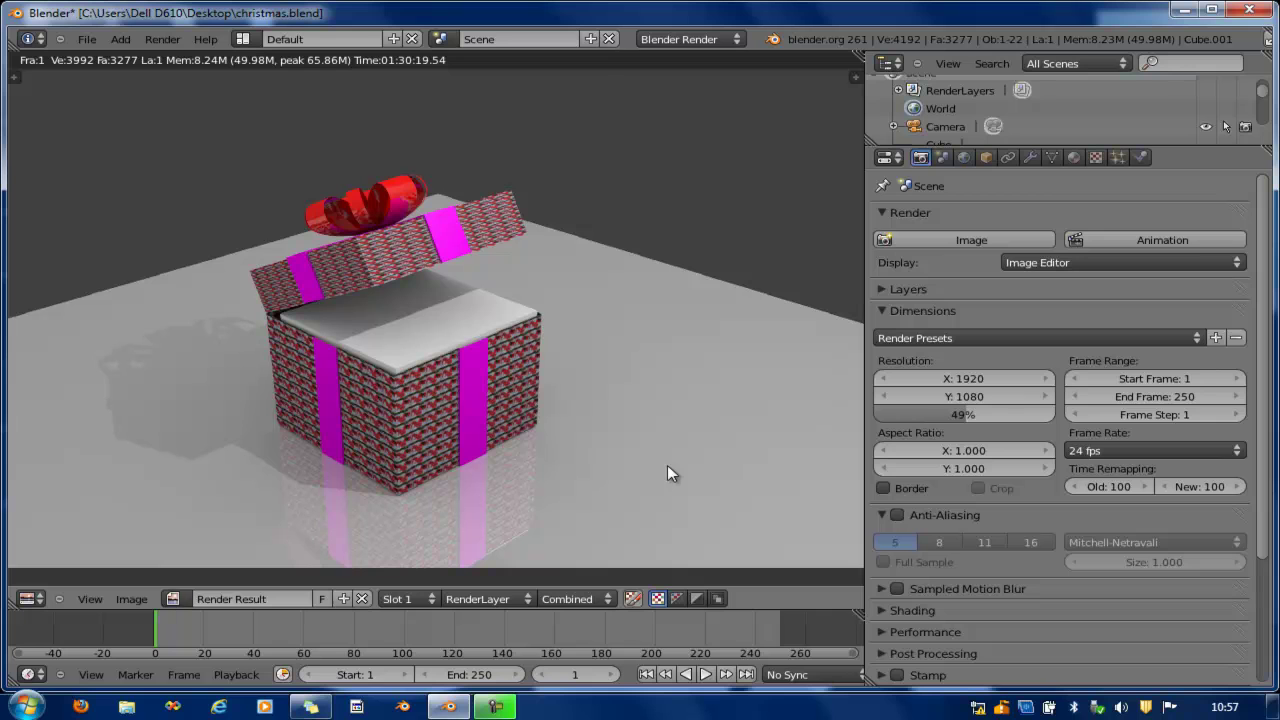